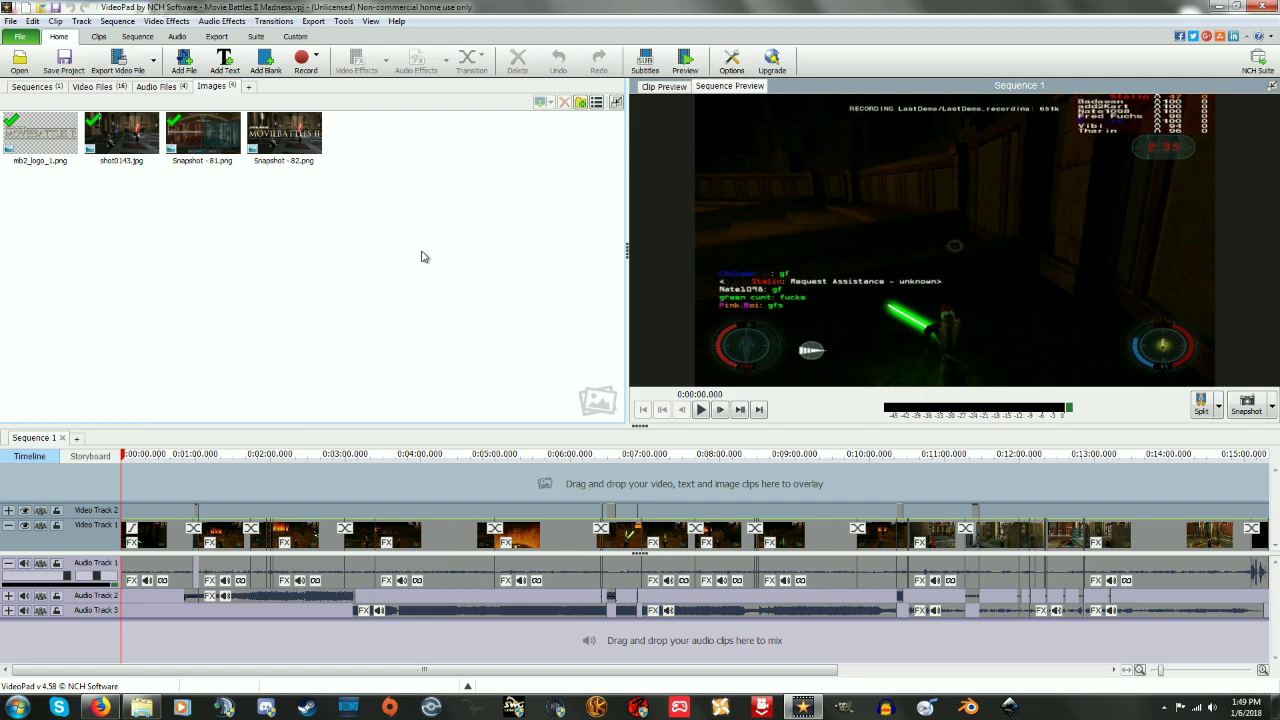
Expand Audio Track 2, Audio Track 3 and Video Track 2 in the timeline
scroll(165, 570, up, 3)
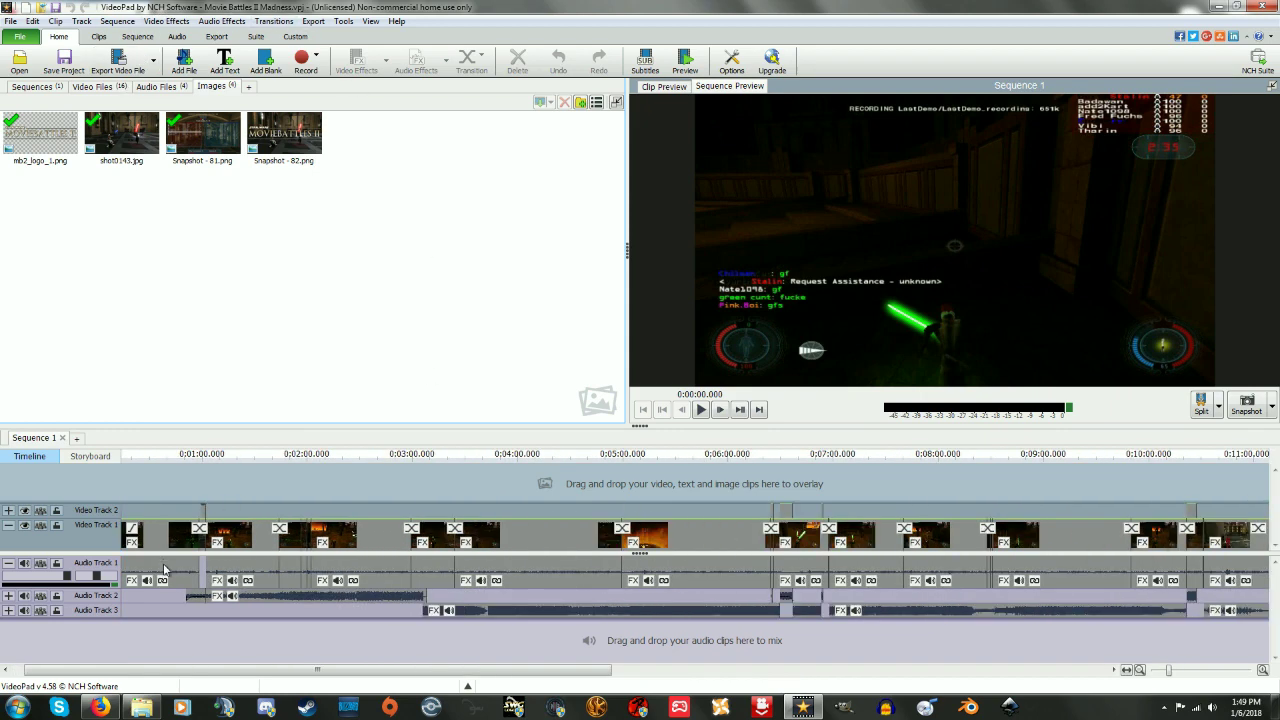
scroll(165, 570, down, 4)
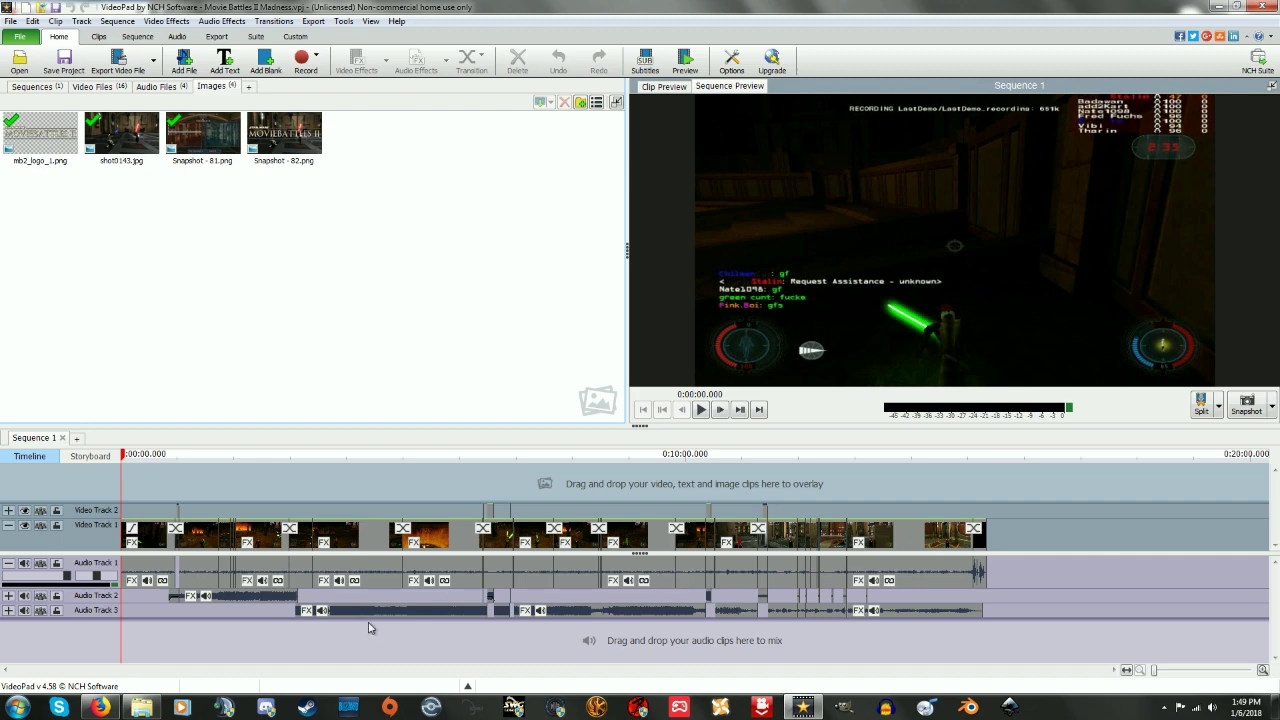
click(8, 596)
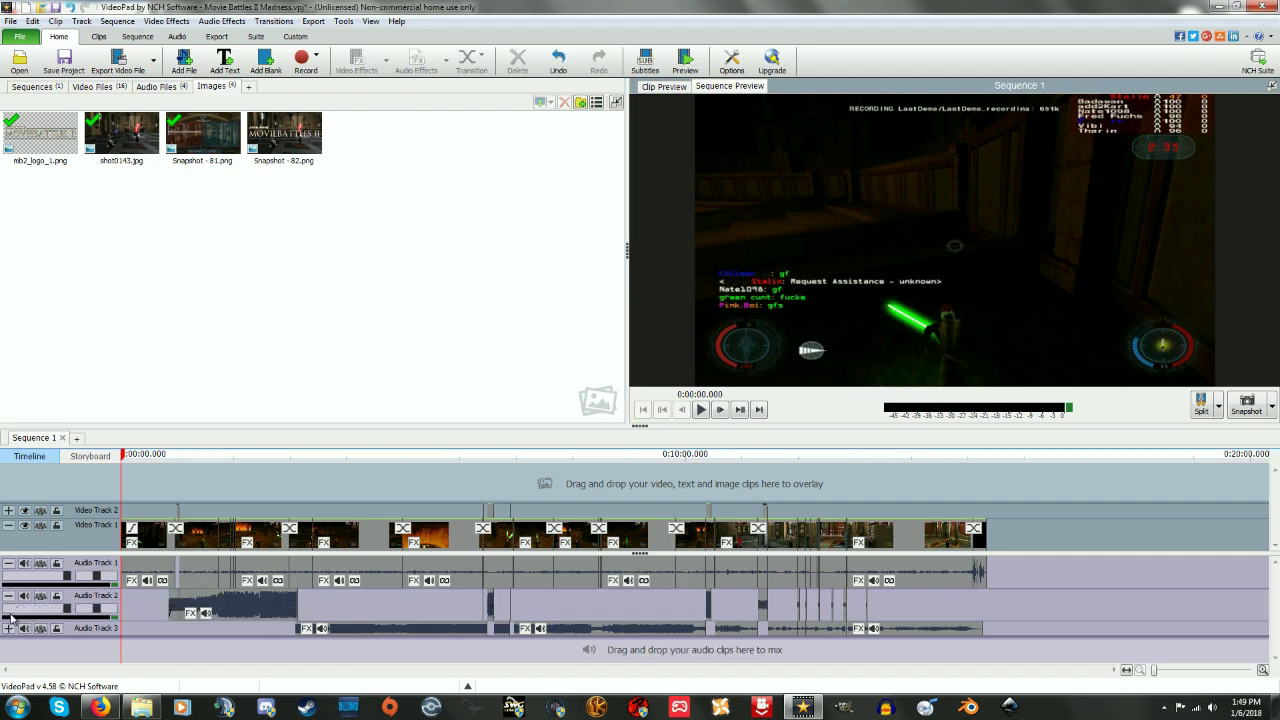
click(8, 628)
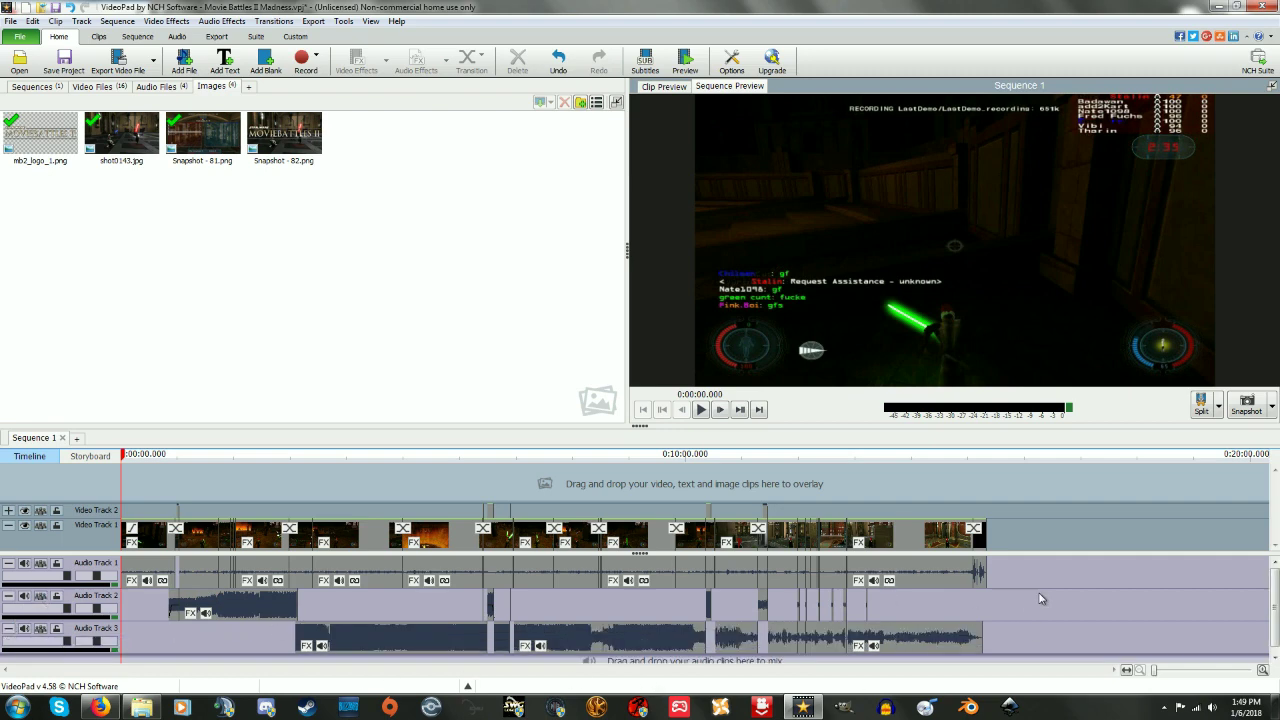
click(8, 511)
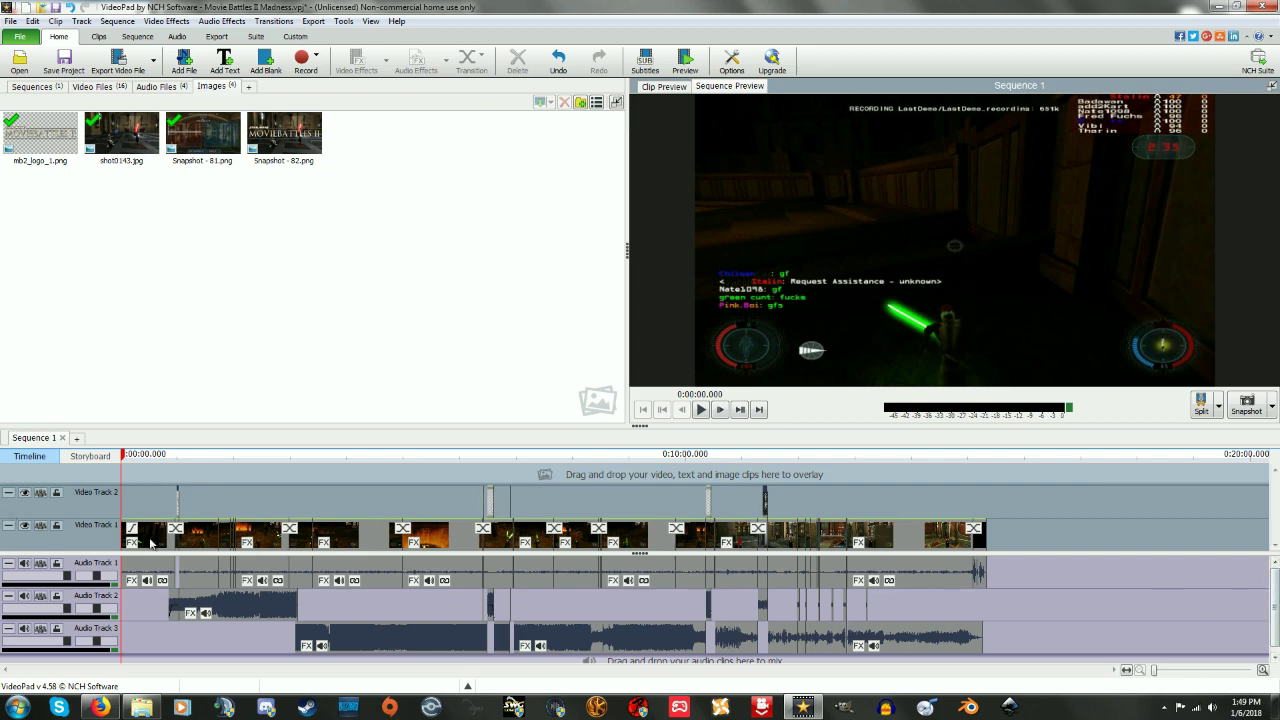
scroll(136, 541, up, 1)
scroll(169, 590, down, 1)
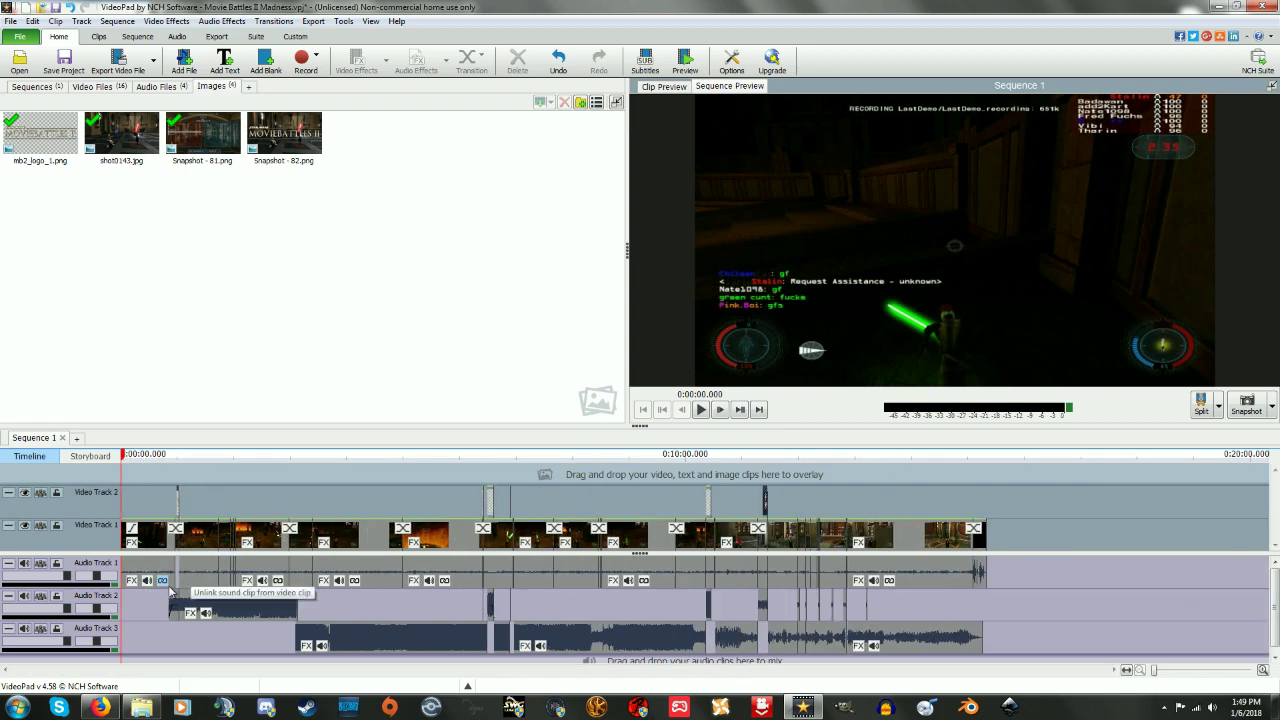
Move the playhead to about 0:48.9, just before the music on Audio Track 2, and show the project's audio files
click(166, 455)
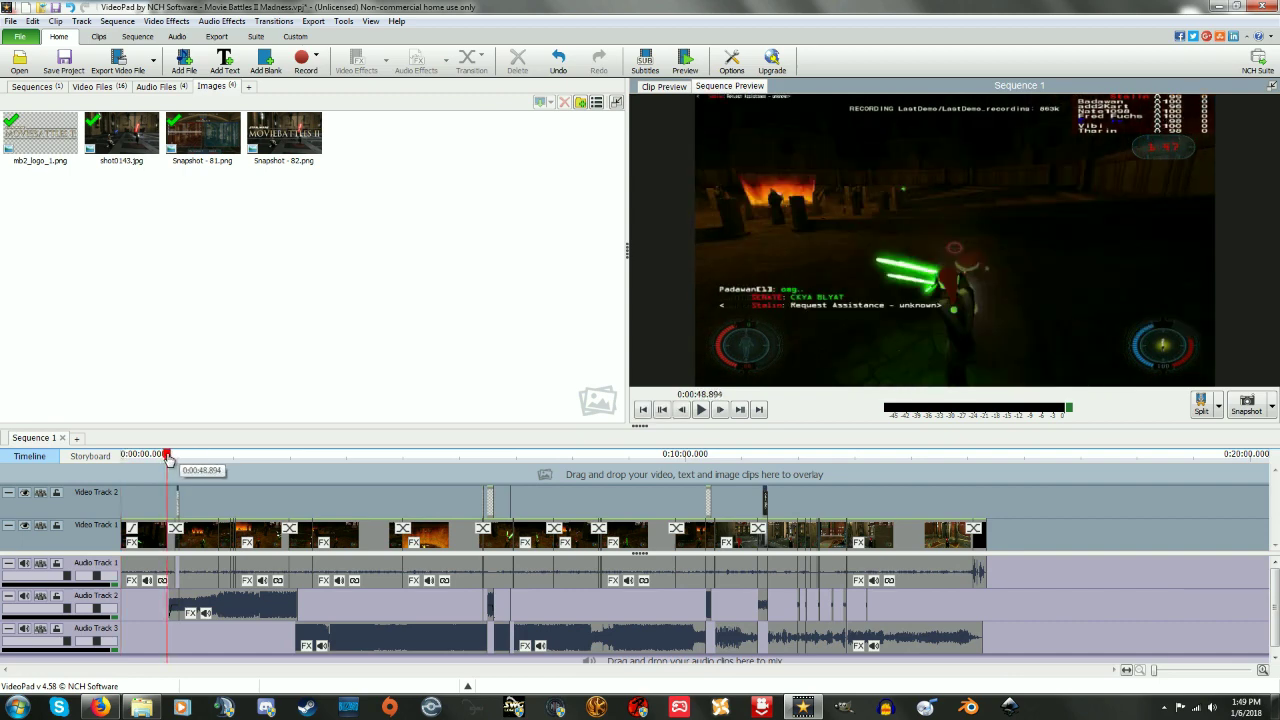
scroll(168, 458, up, 5)
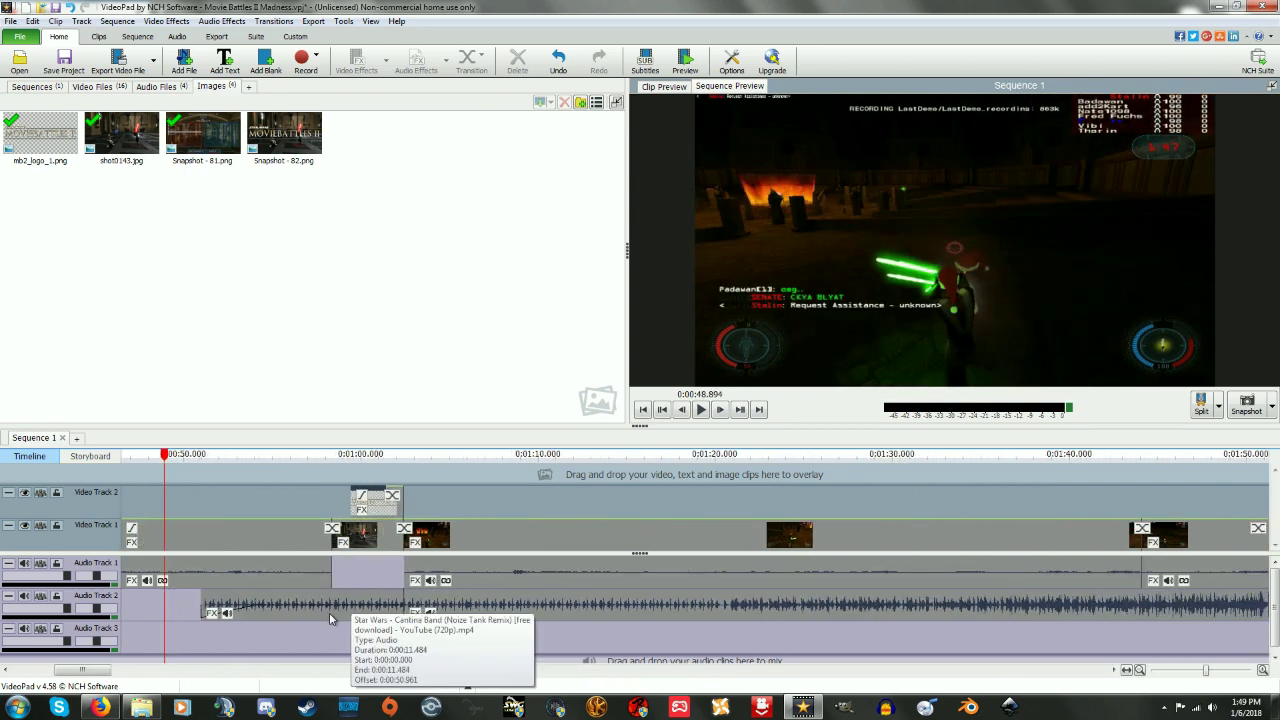
click(155, 87)
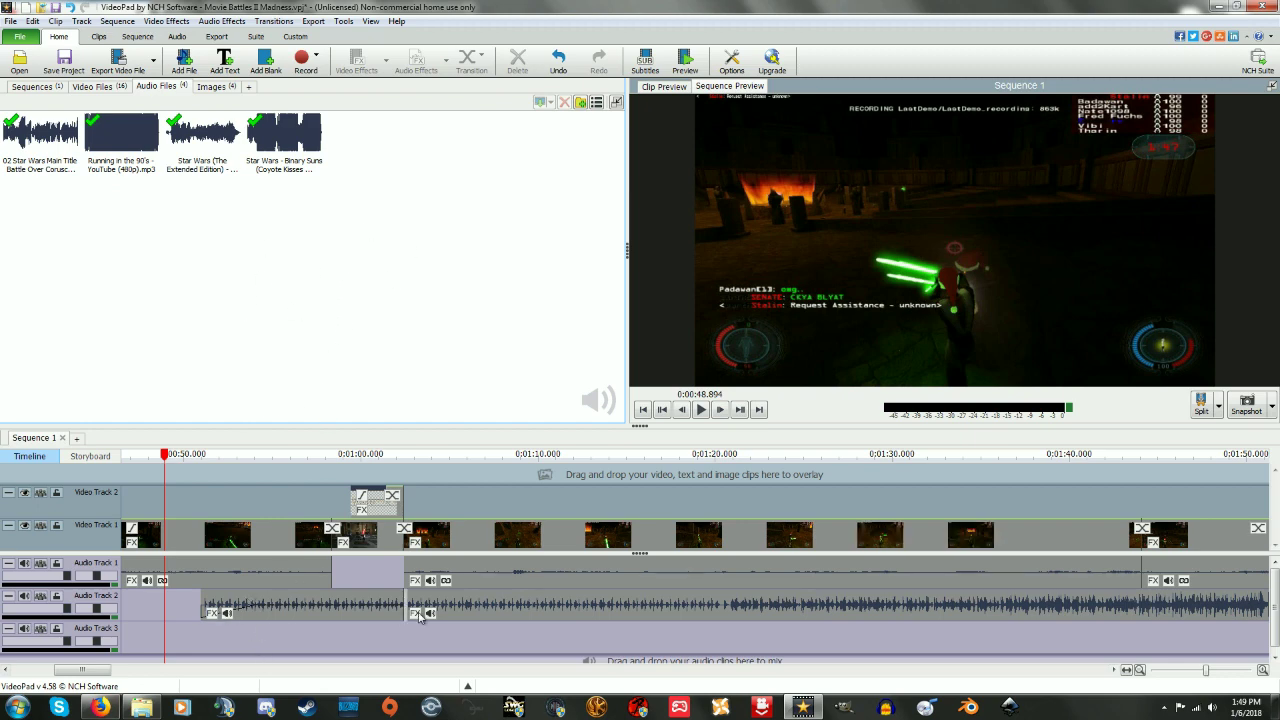
Remove all fades from the first Cantina Band clip on Audio Track 2 and apply a new fade-in to it
right_click(258, 613)
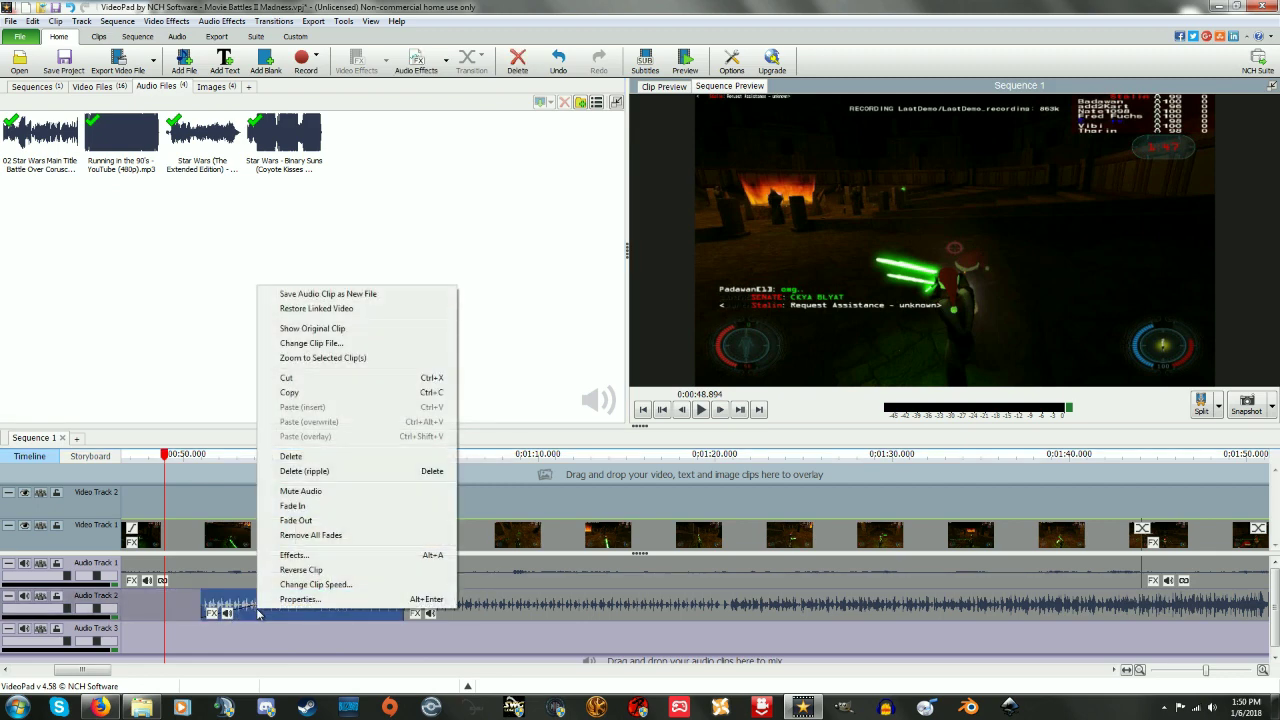
click(317, 537)
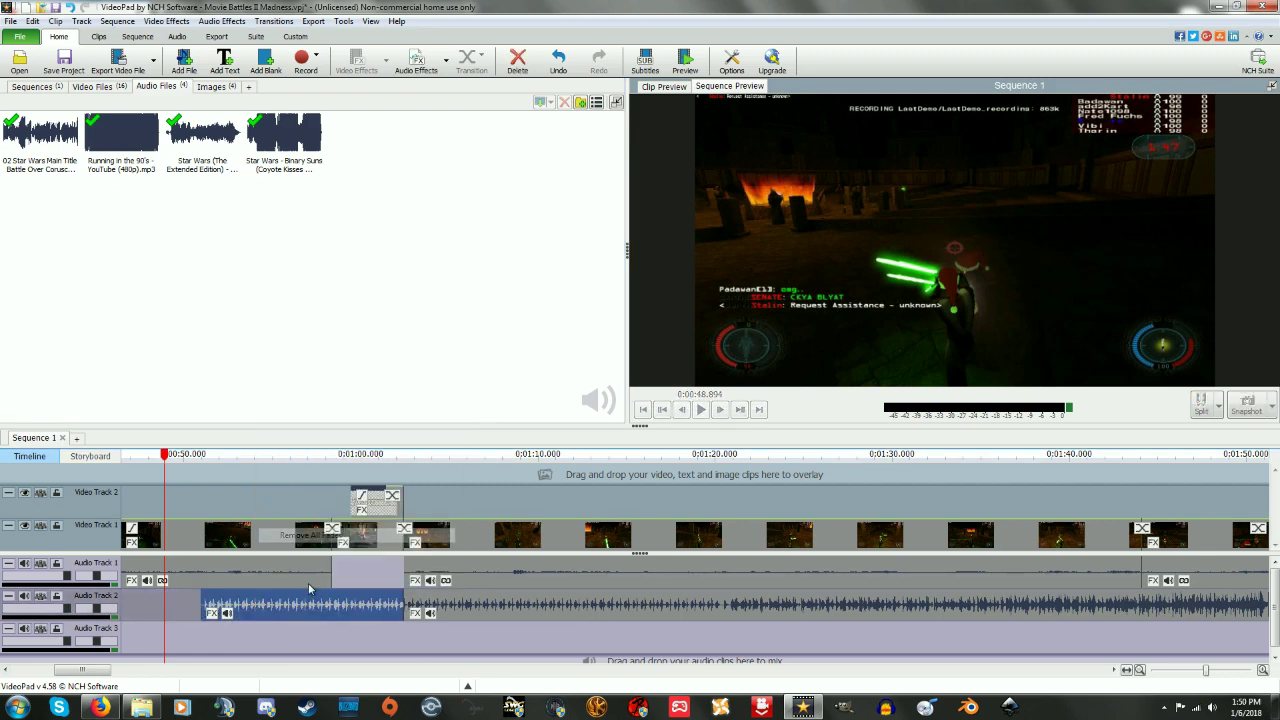
right_click(305, 607)
click(338, 516)
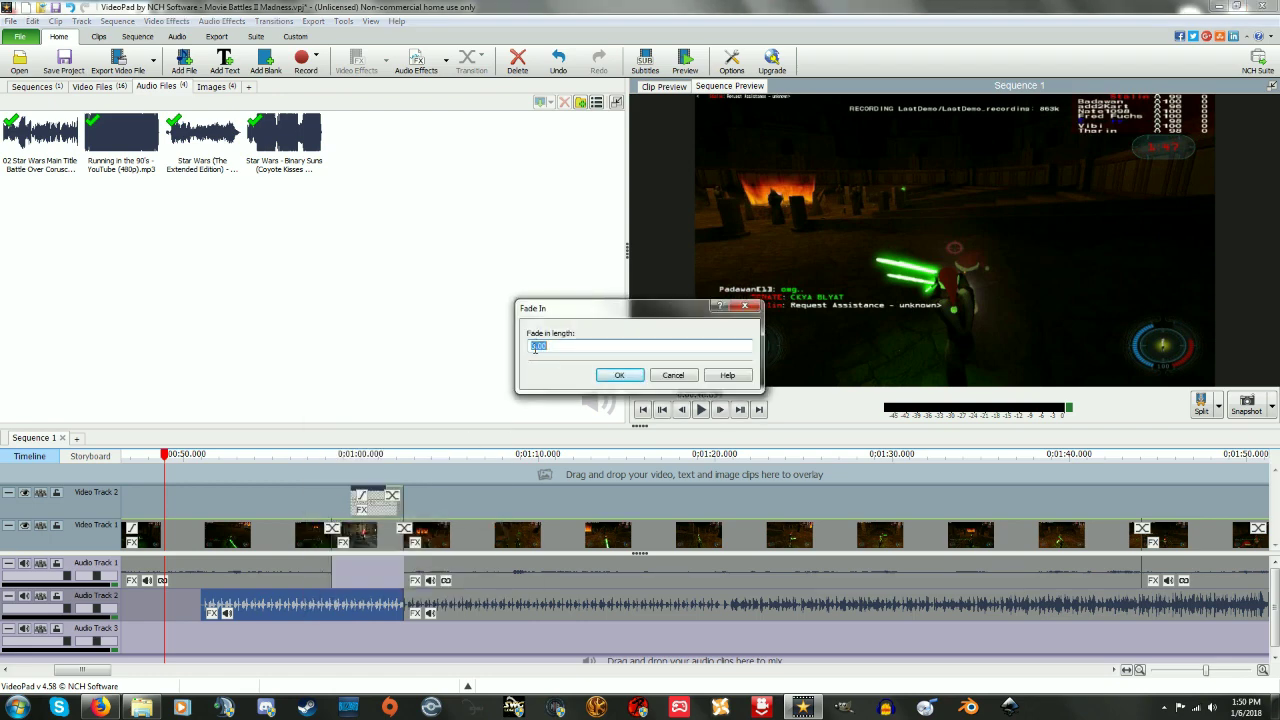
click(605, 378)
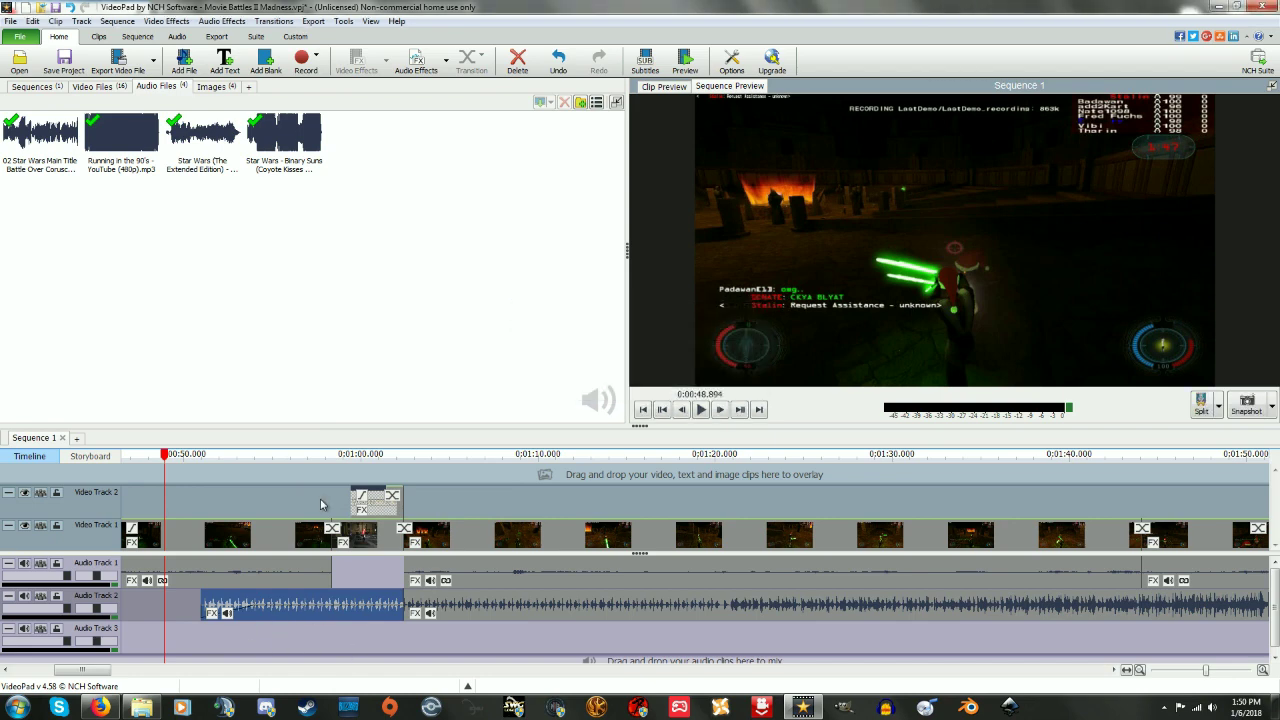
Preview the Movie Battles II logo overlay on Video Track 2 in the sequence around one minute and as a separate clip
click(343, 460)
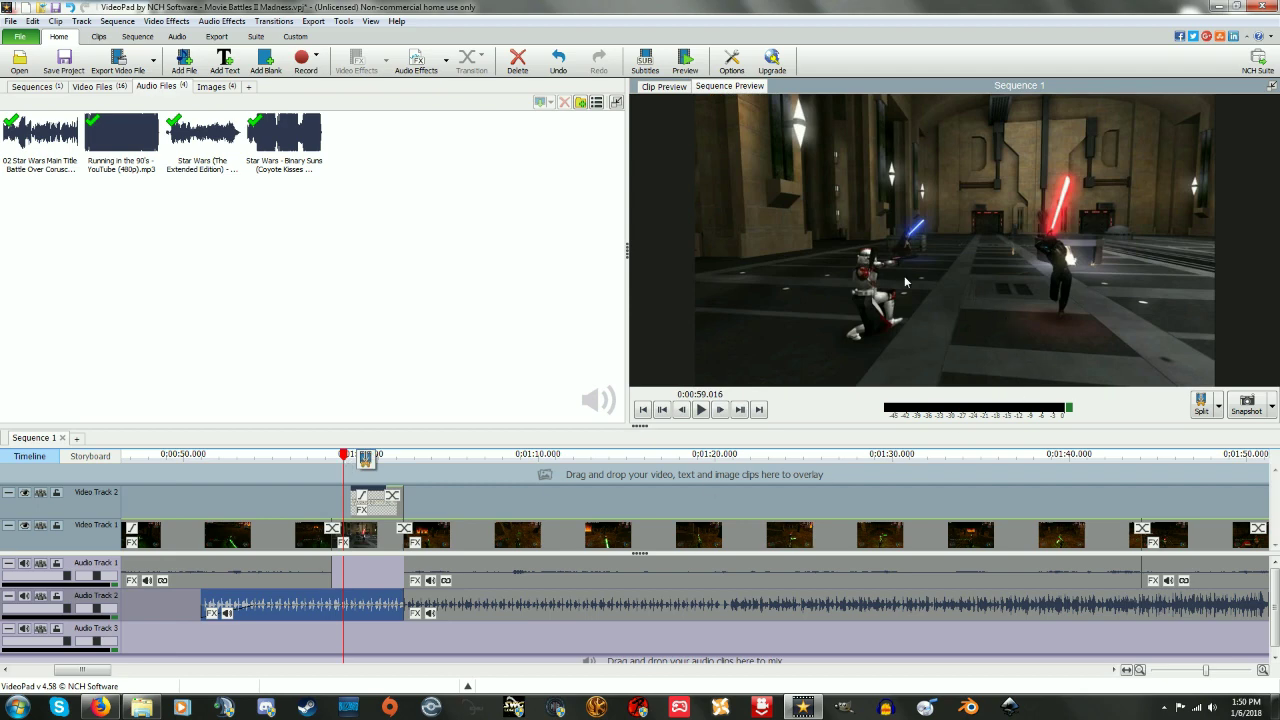
click(393, 459)
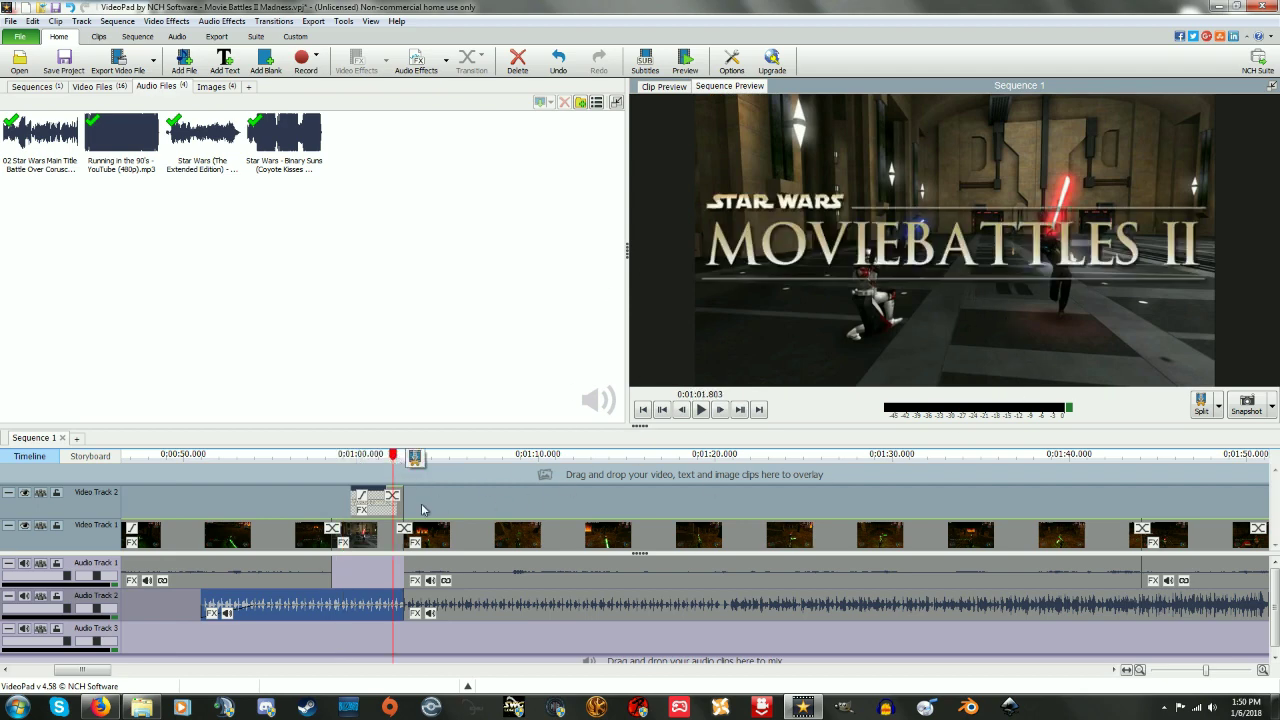
click(388, 507)
click(680, 88)
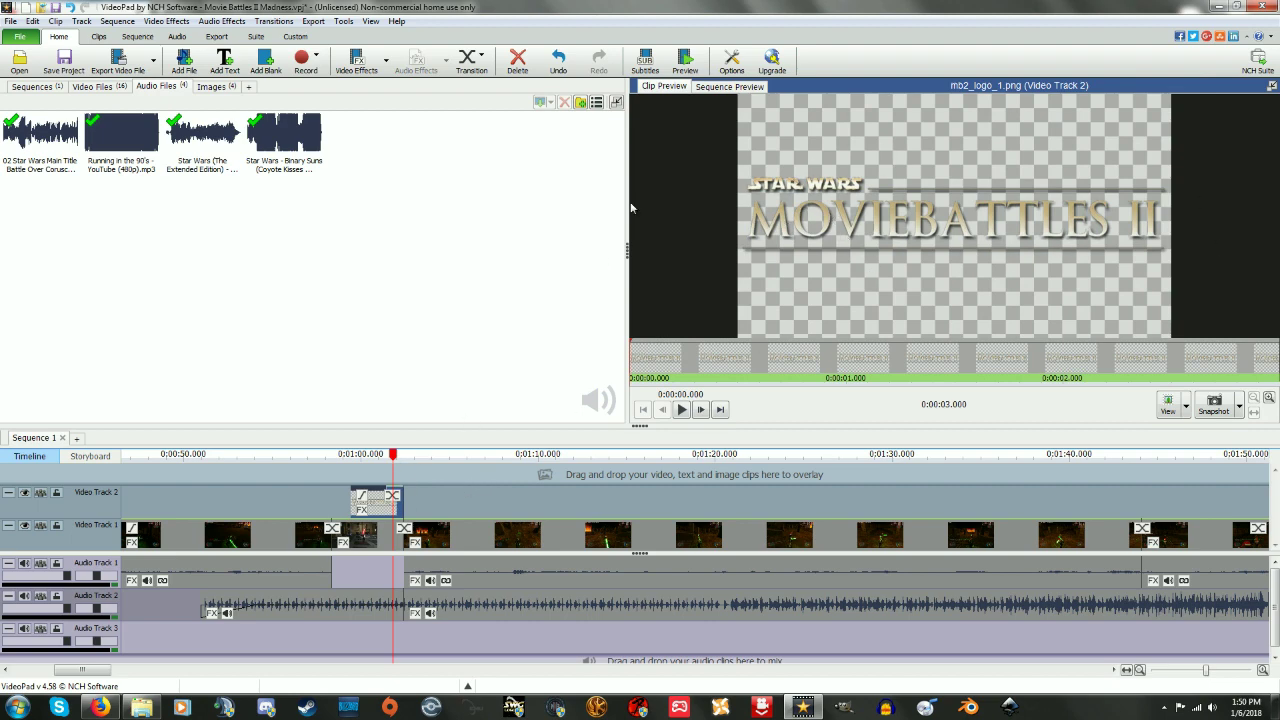
click(729, 86)
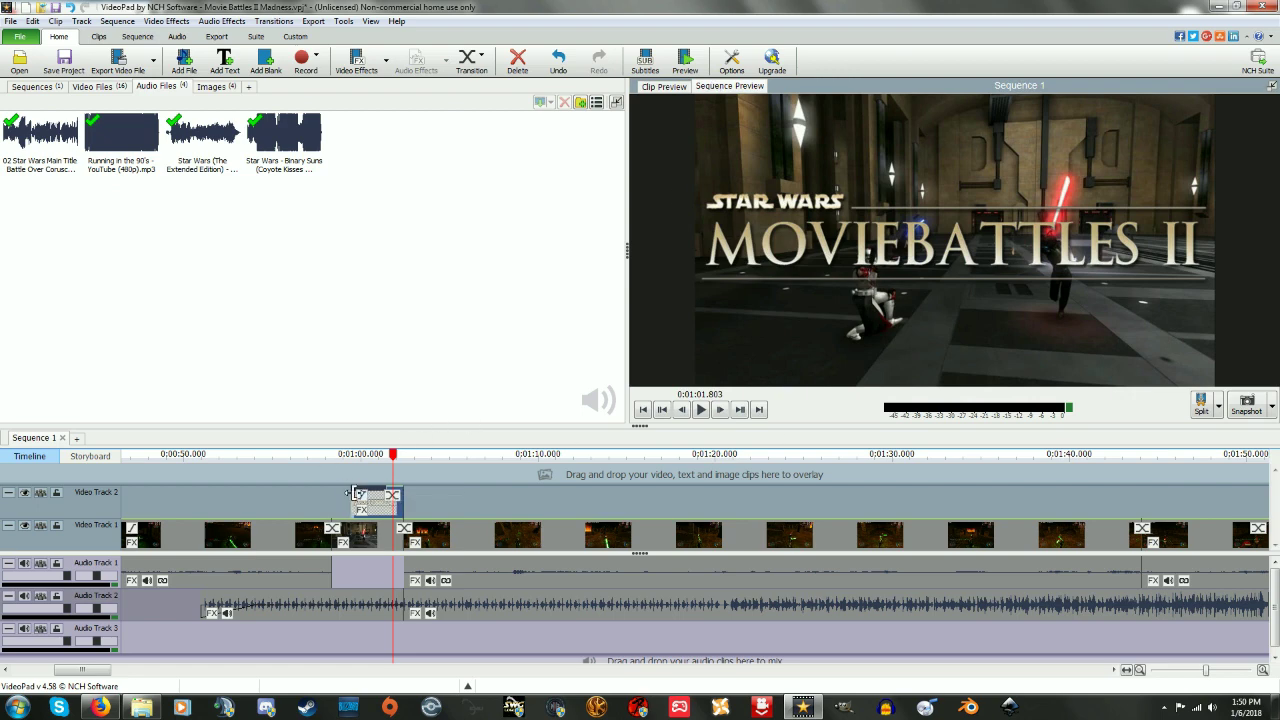
Scrub through the logo overlay on Video Track 2 up to about 1:01.5 in the sequence preview
scroll(352, 492, up, 3)
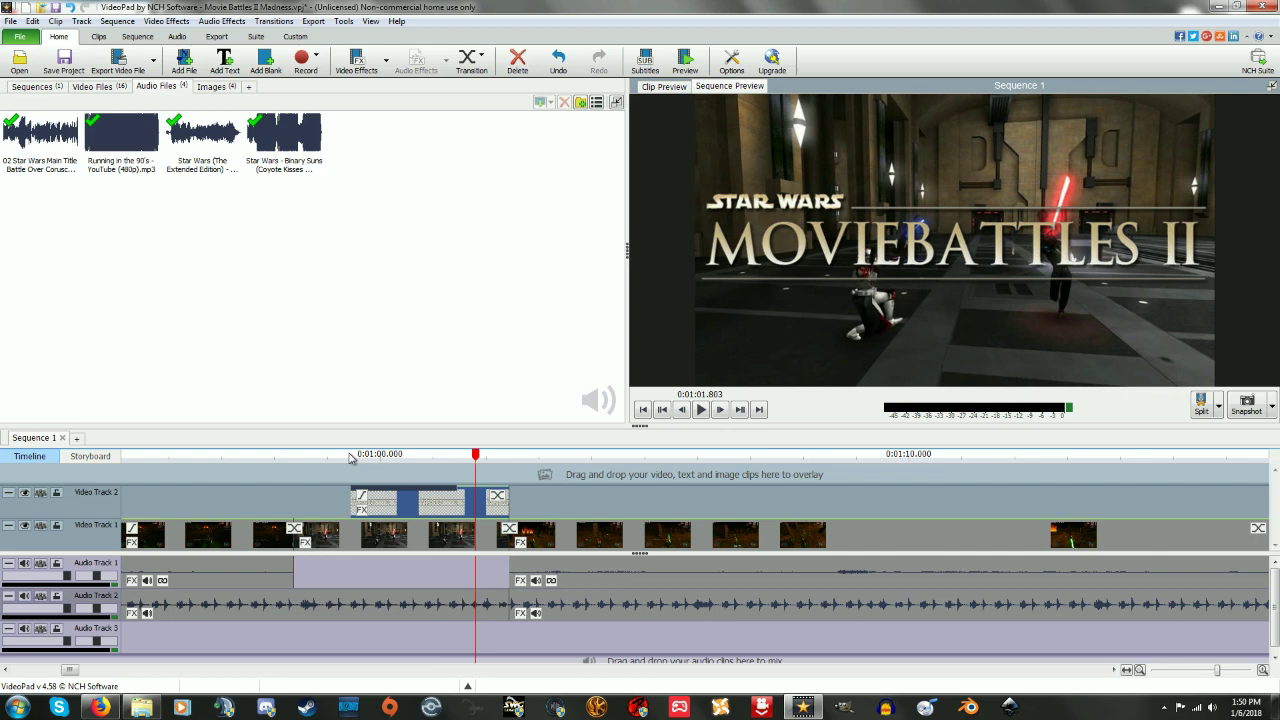
drag(348, 458, 460, 466)
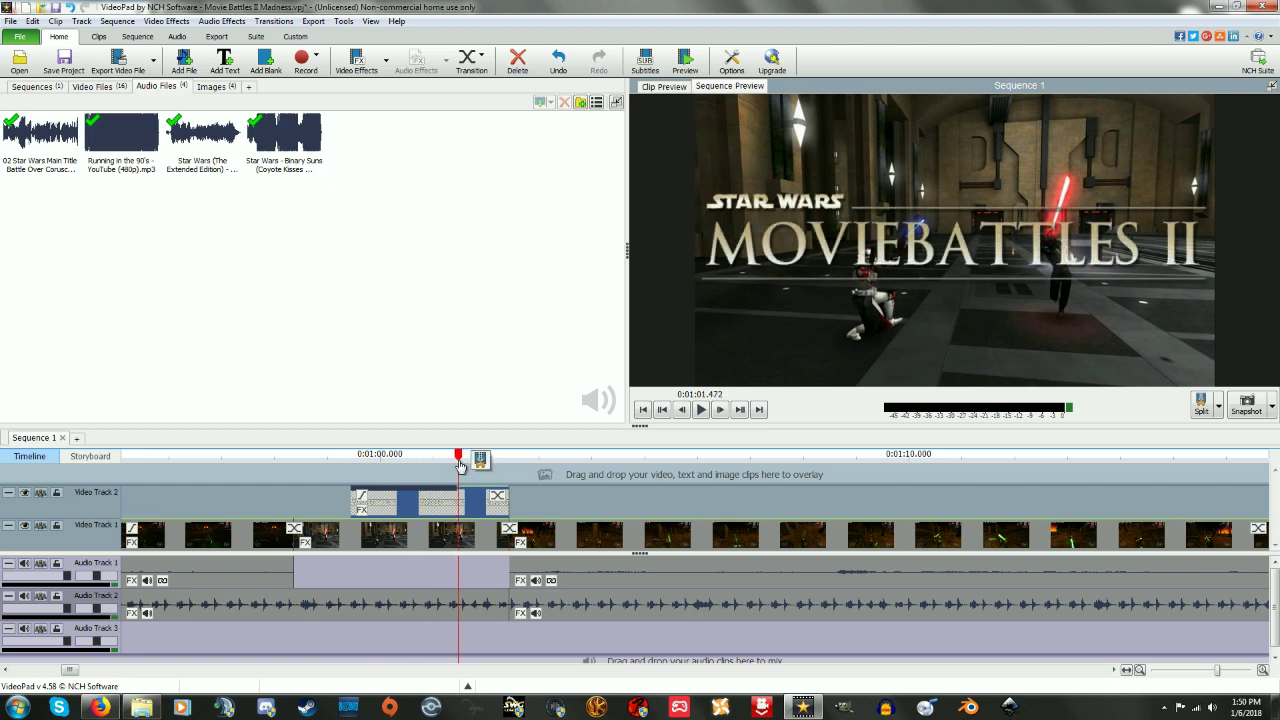
scroll(545, 527, down, 5)
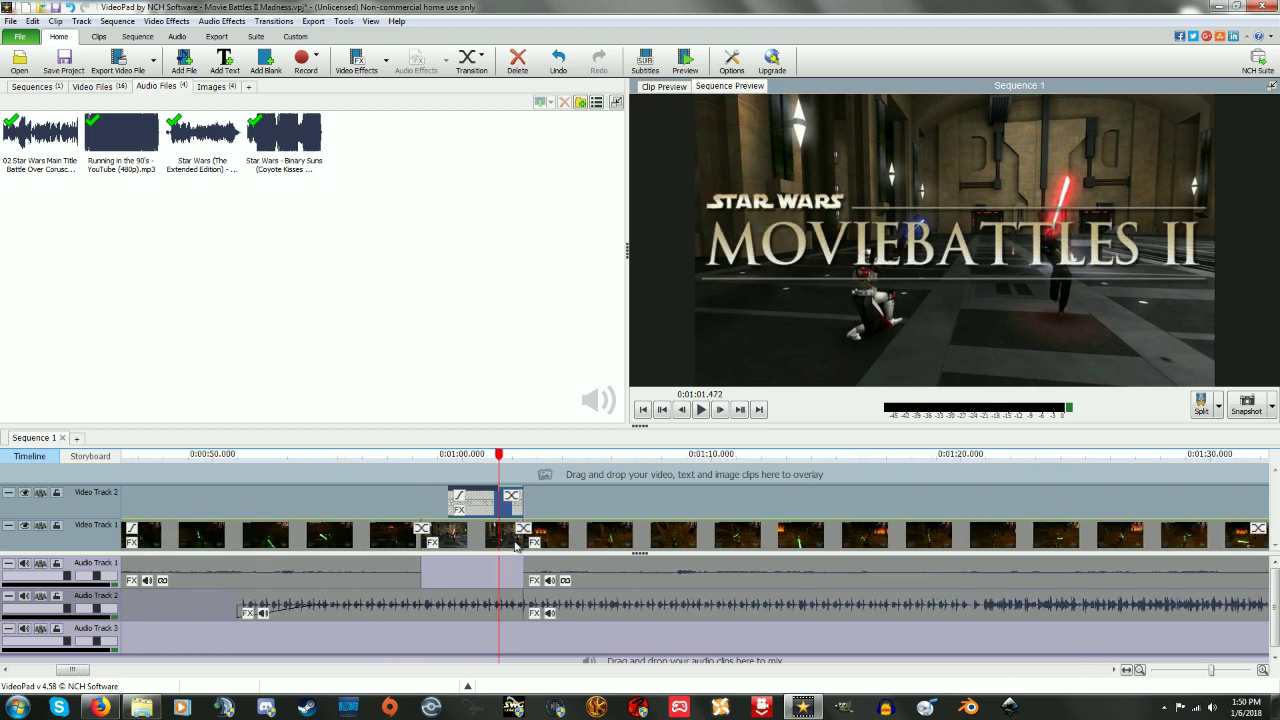
View the options for the second music clip on Audio Track 2 and move the playhead to about 1:03.9
scroll(518, 586, up, 3)
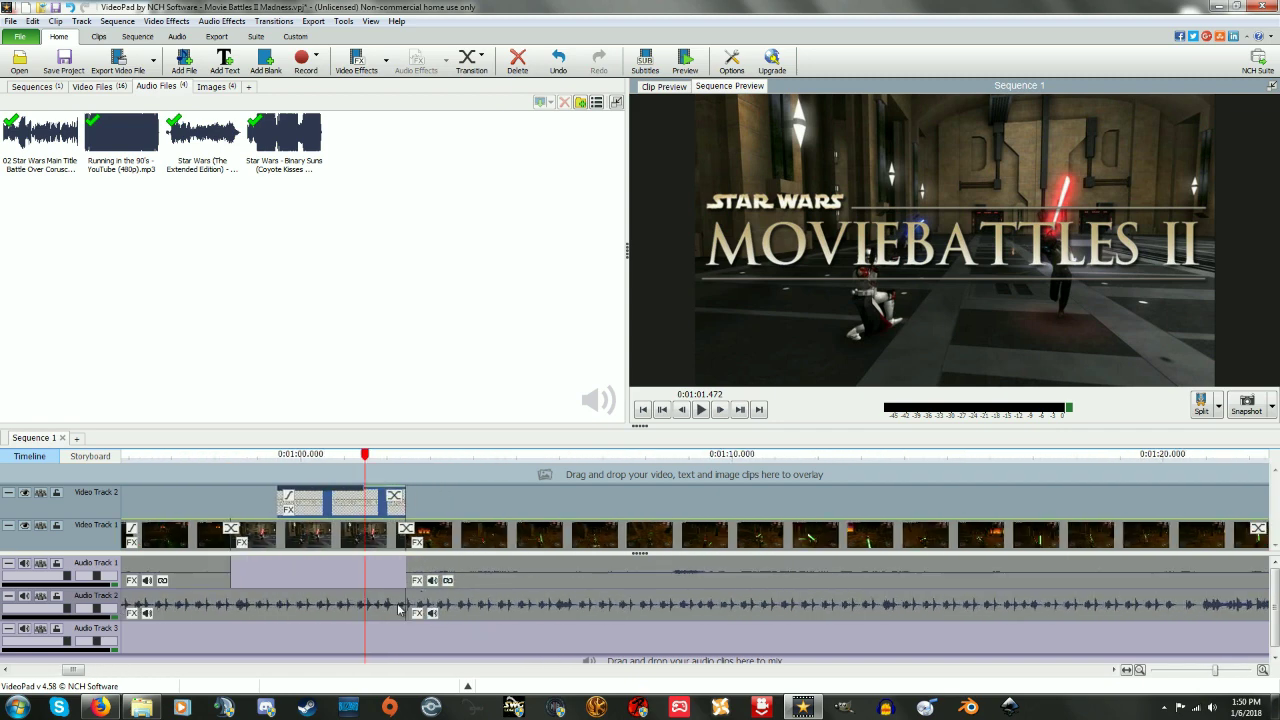
right_click(456, 599)
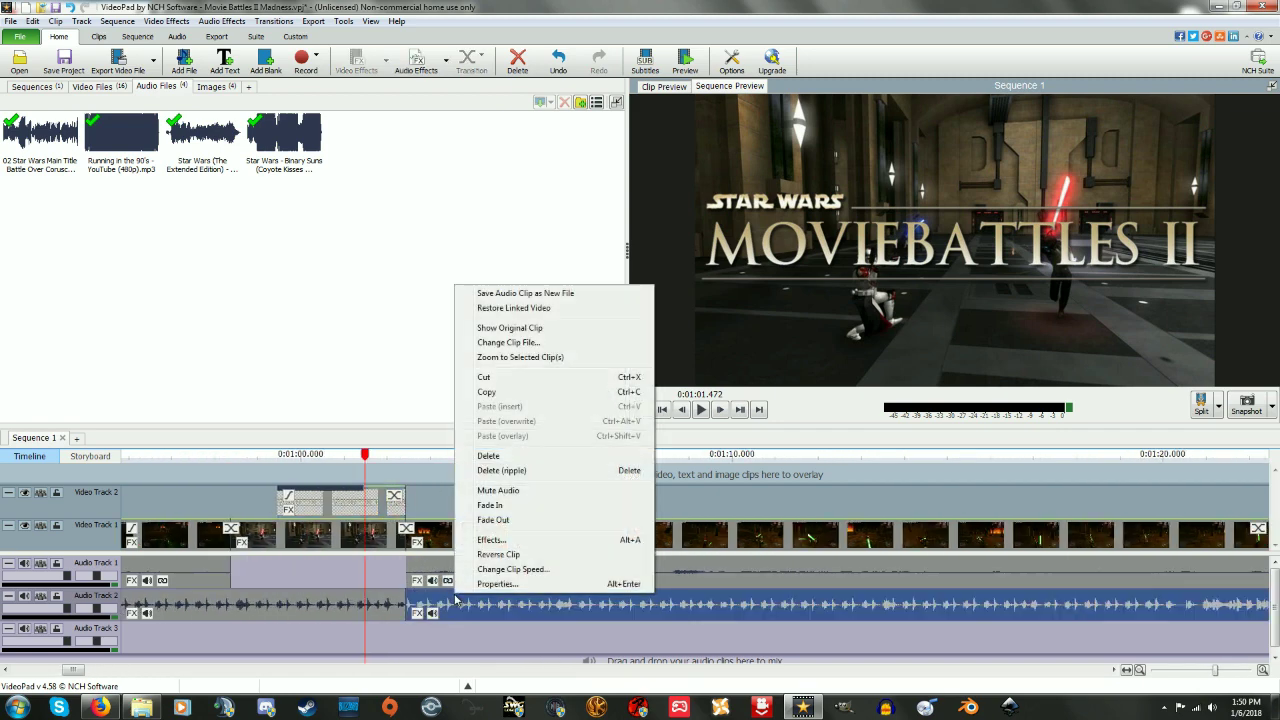
click(454, 648)
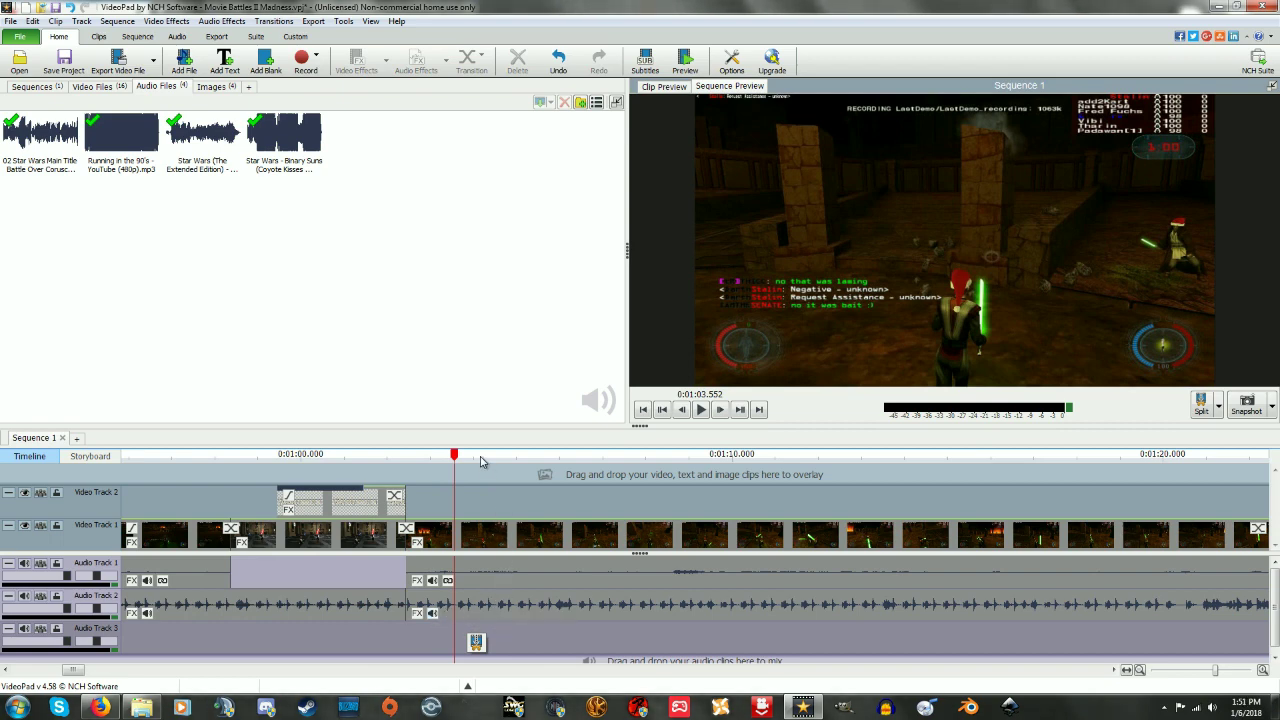
drag(485, 462, 473, 465)
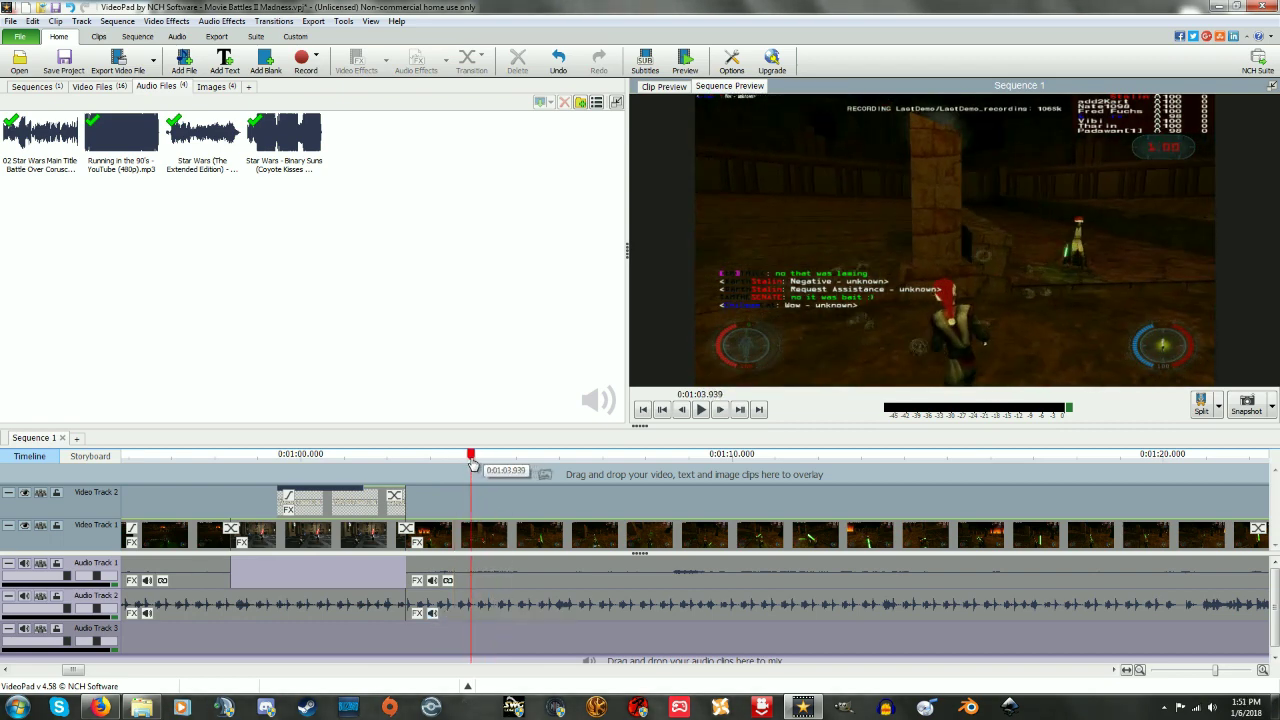
Raise the volume of the second music clip on Audio Track 2 to maximum, then return it to its low level
click(432, 614)
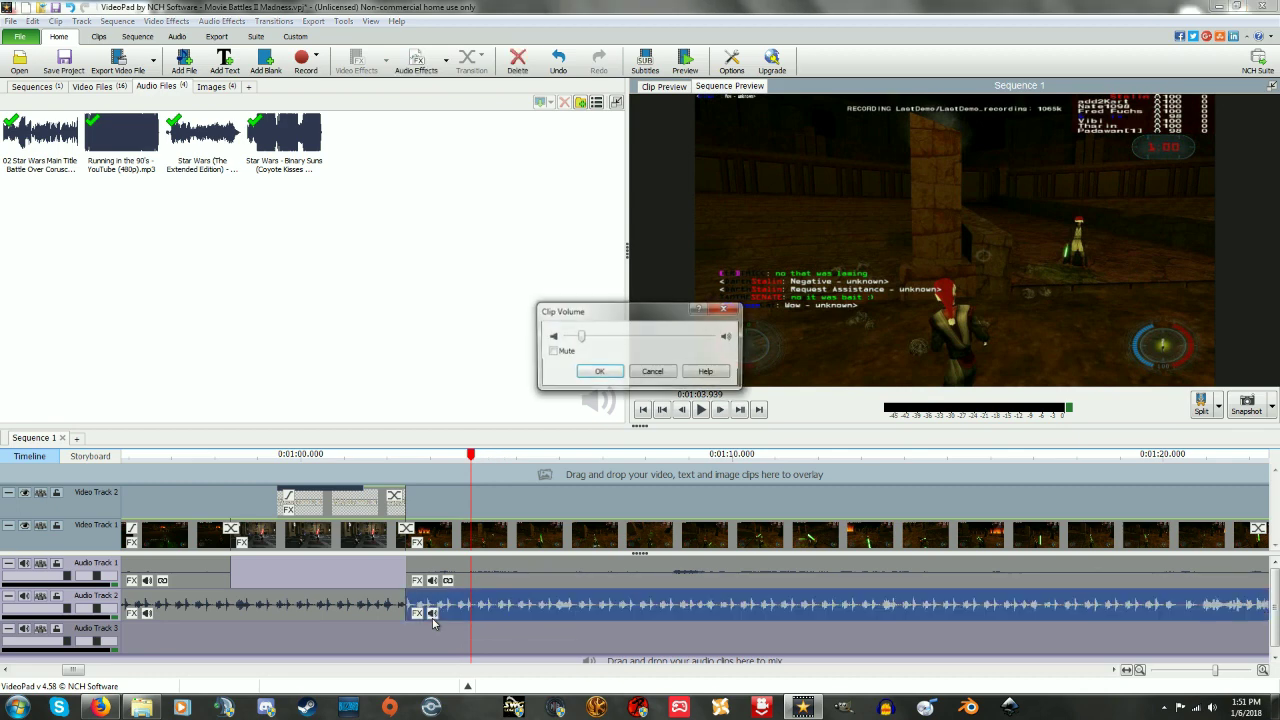
drag(578, 338, 1008, 362)
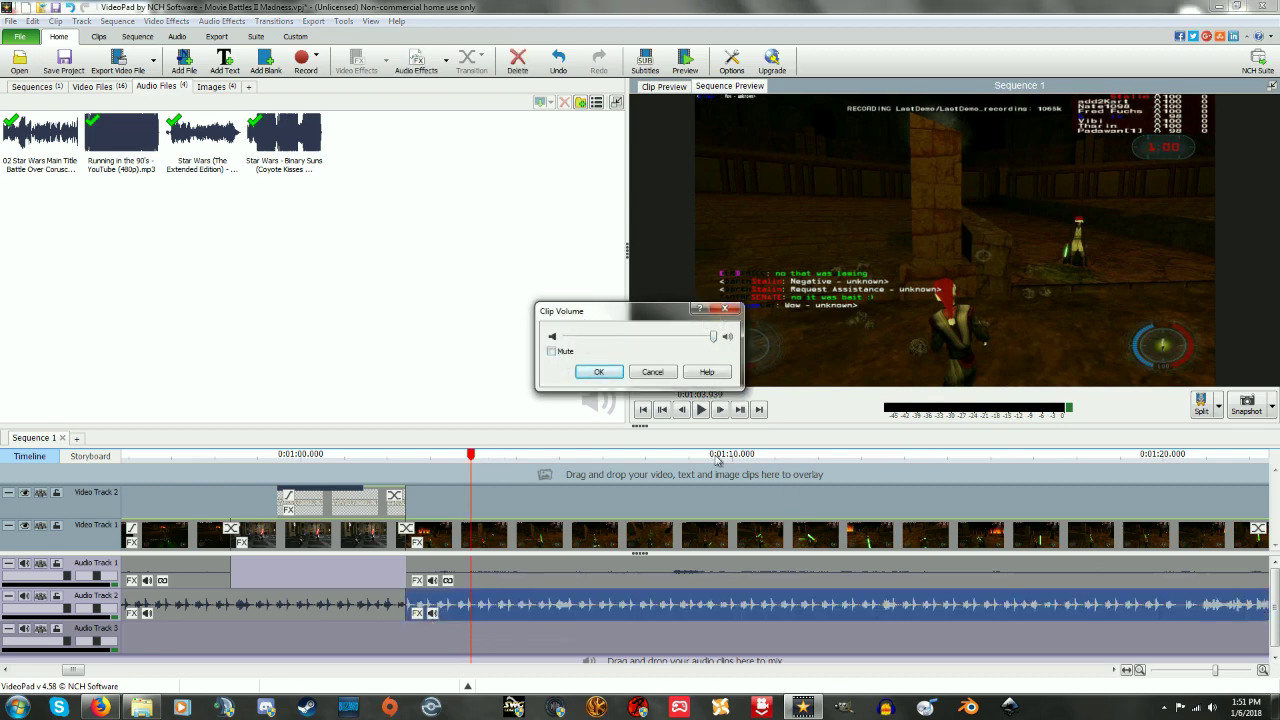
drag(713, 340, 580, 340)
click(599, 371)
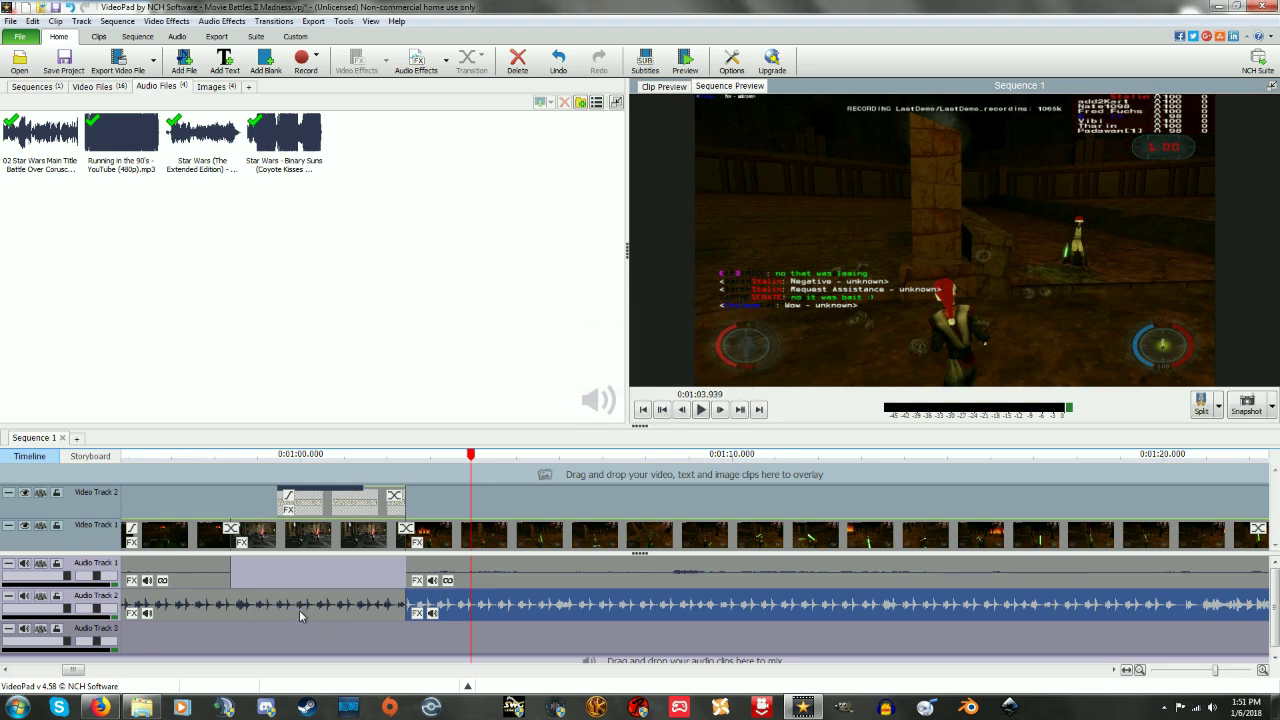
Select the first music clip on Audio Track 2 and scrub the gameplay footage to about 1:39.6 and back to 1:21.9
click(257, 614)
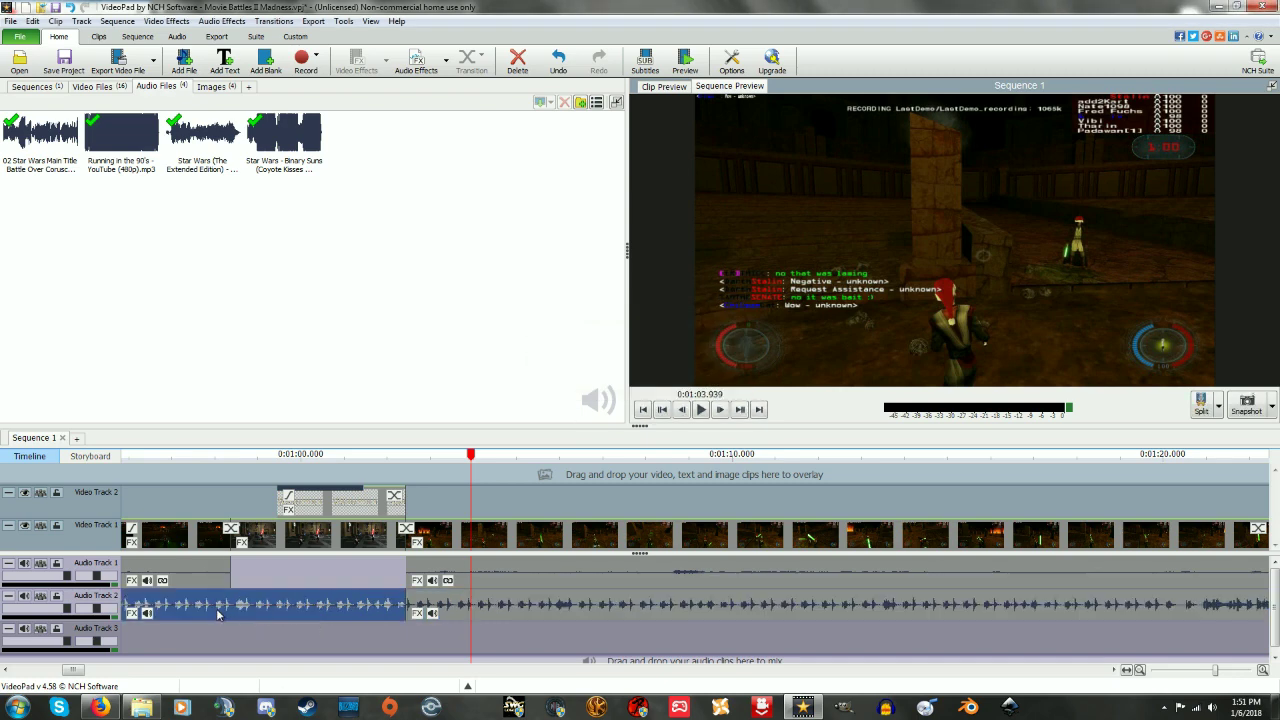
scroll(254, 630, down, 1)
scroll(254, 630, down, 3)
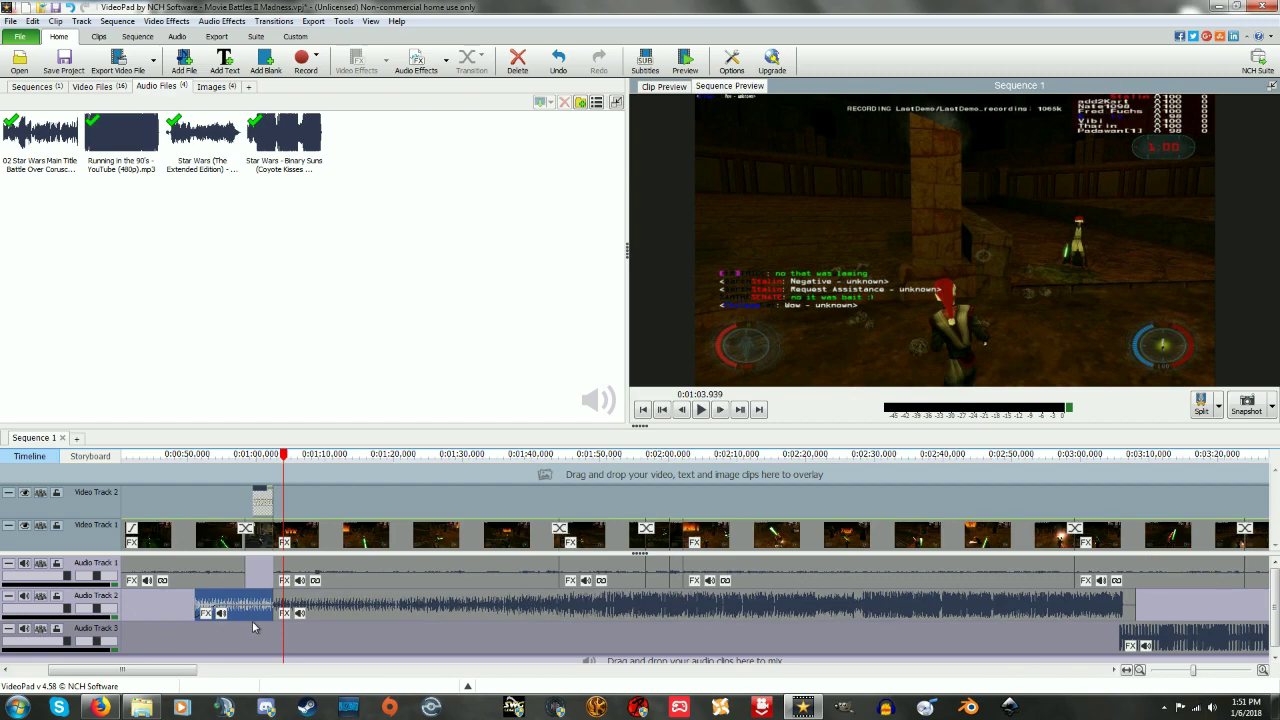
drag(406, 466, 529, 468)
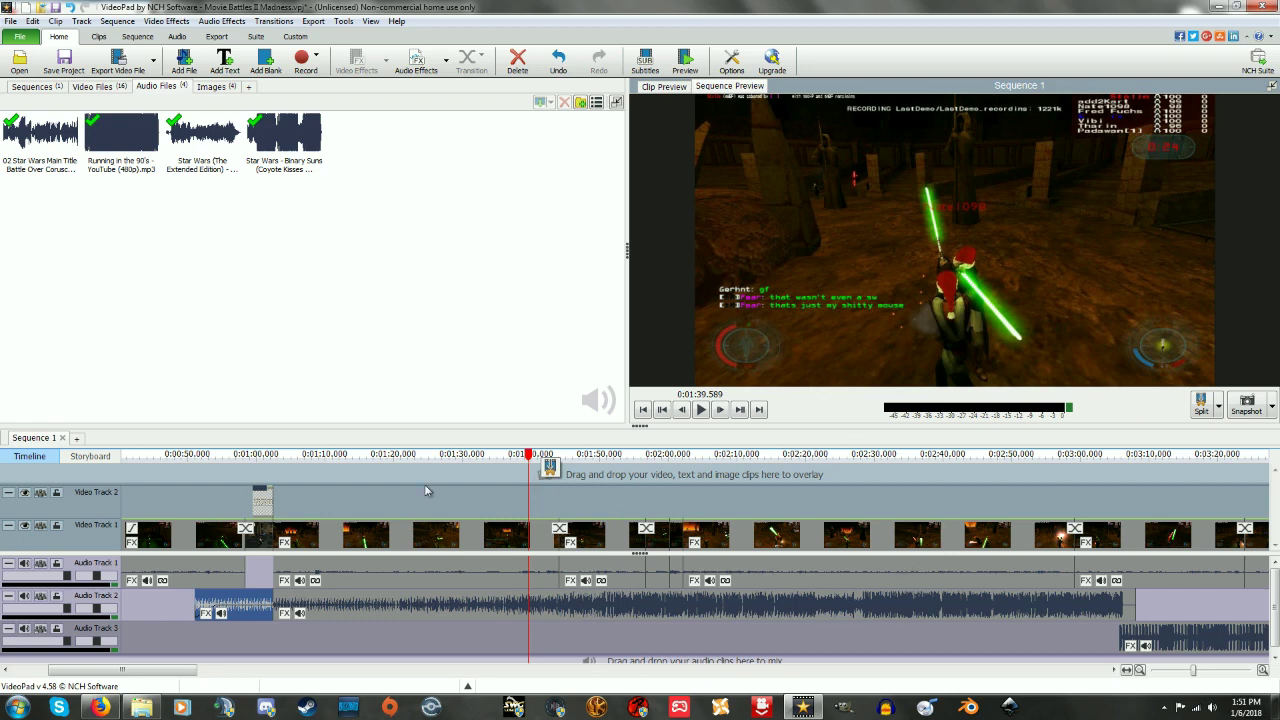
drag(376, 459, 403, 466)
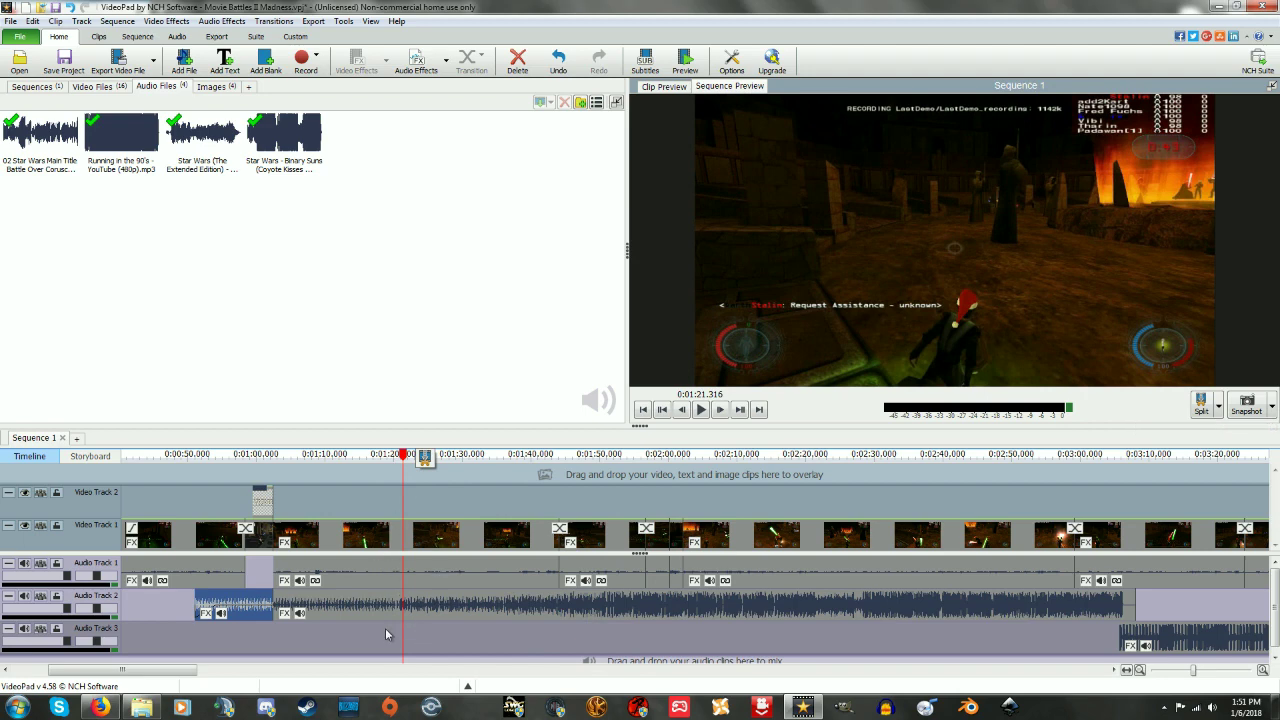
mouse_move(404, 458)
mouse_down()
mouse_move(383, 460)
mouse_move(406, 460)
mouse_up()
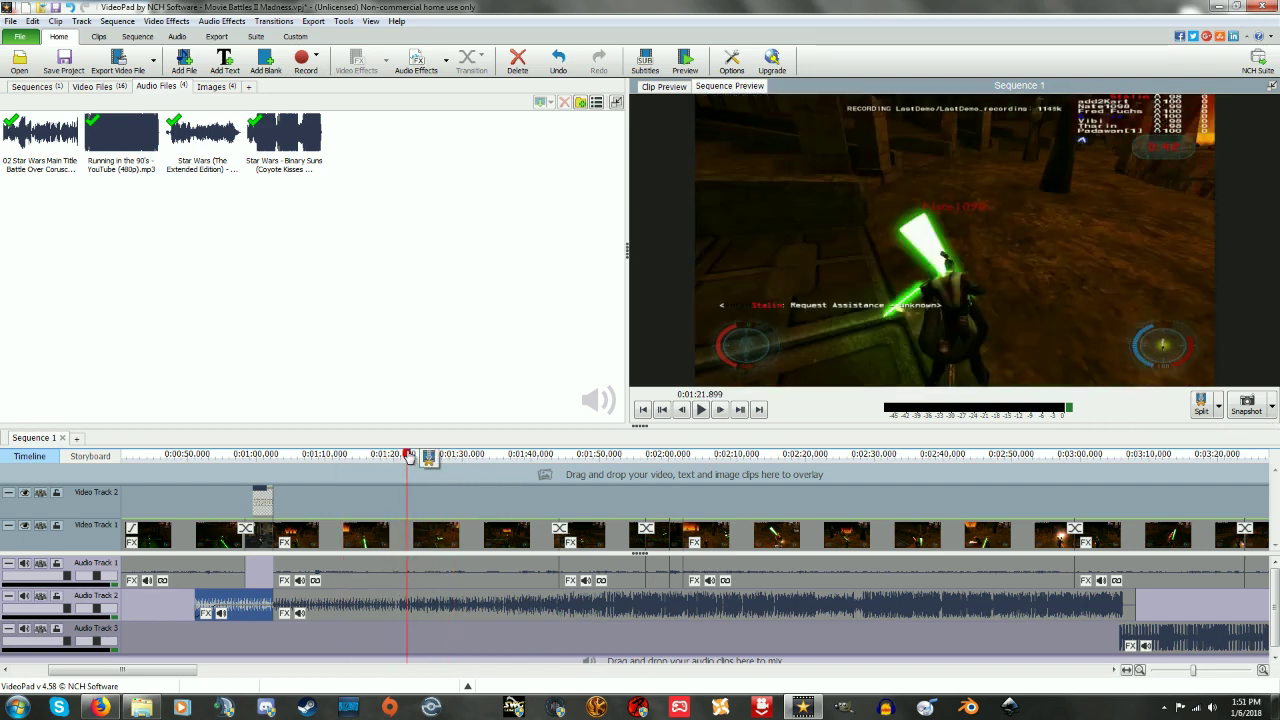
View the options for the gameplay clip following the logo on Video Track 1 and move the playhead to about 1:16
right_click(429, 543)
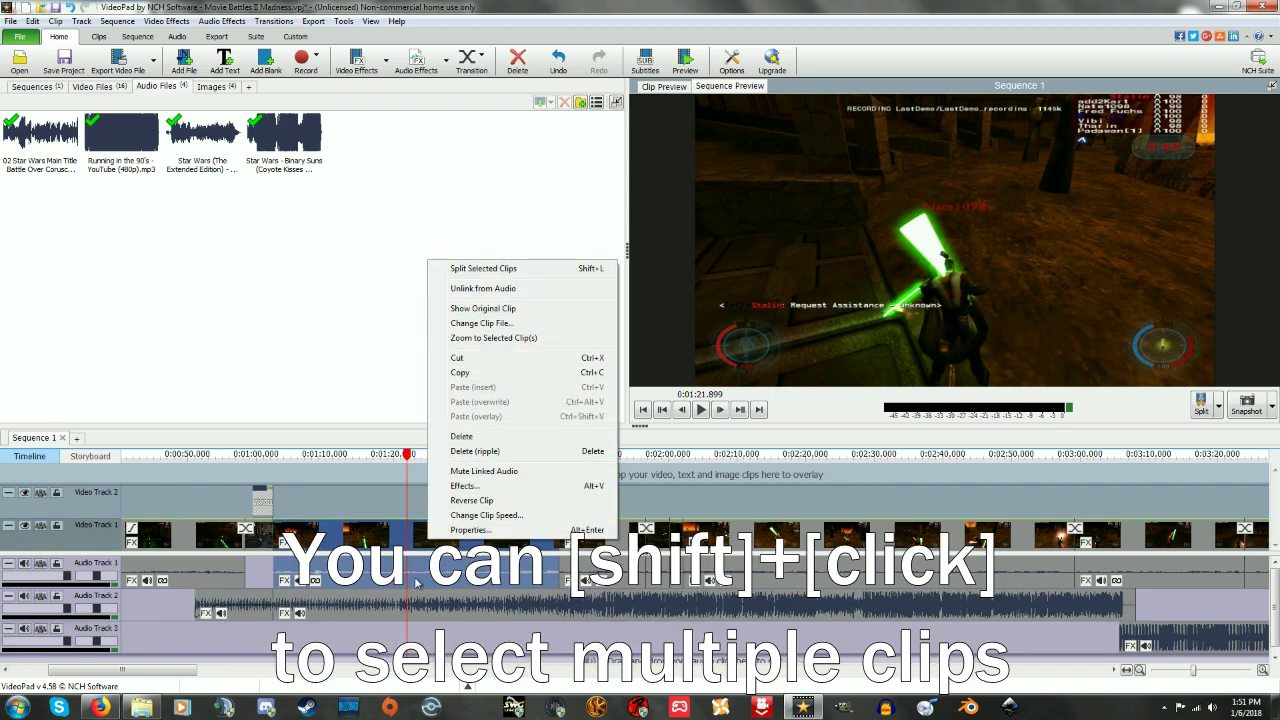
click(366, 494)
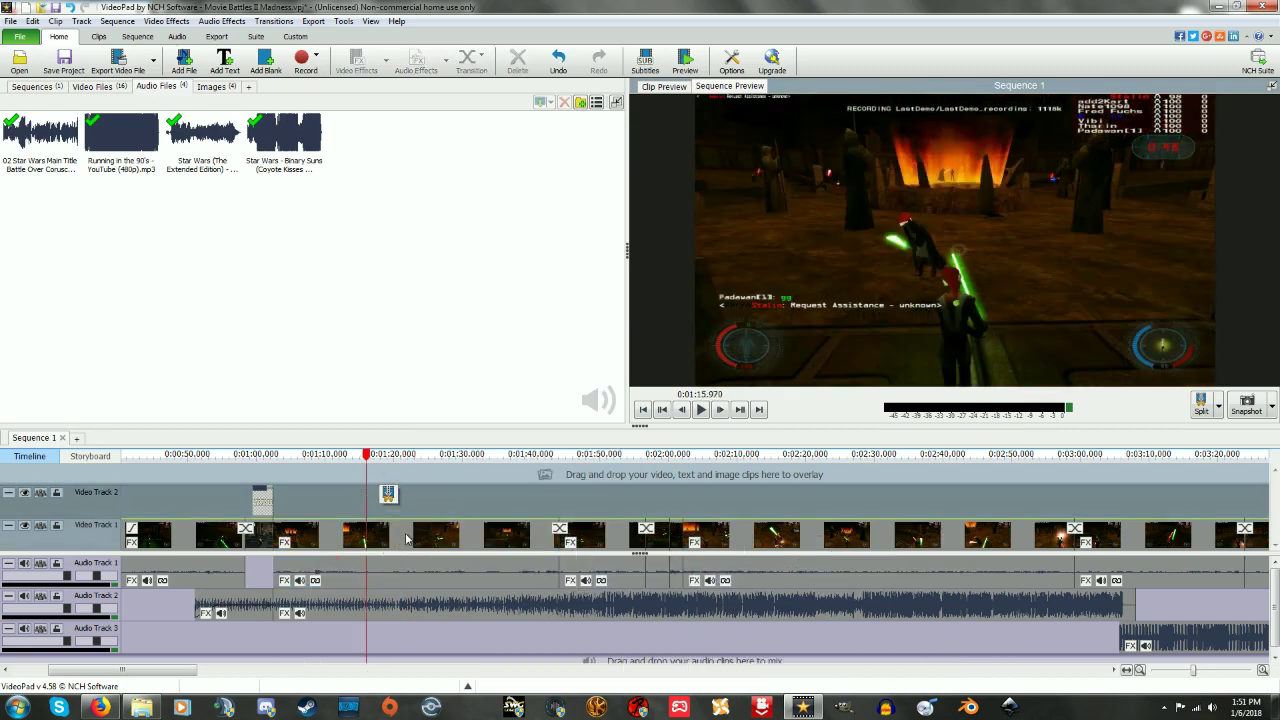
scroll(406, 540, up, 5)
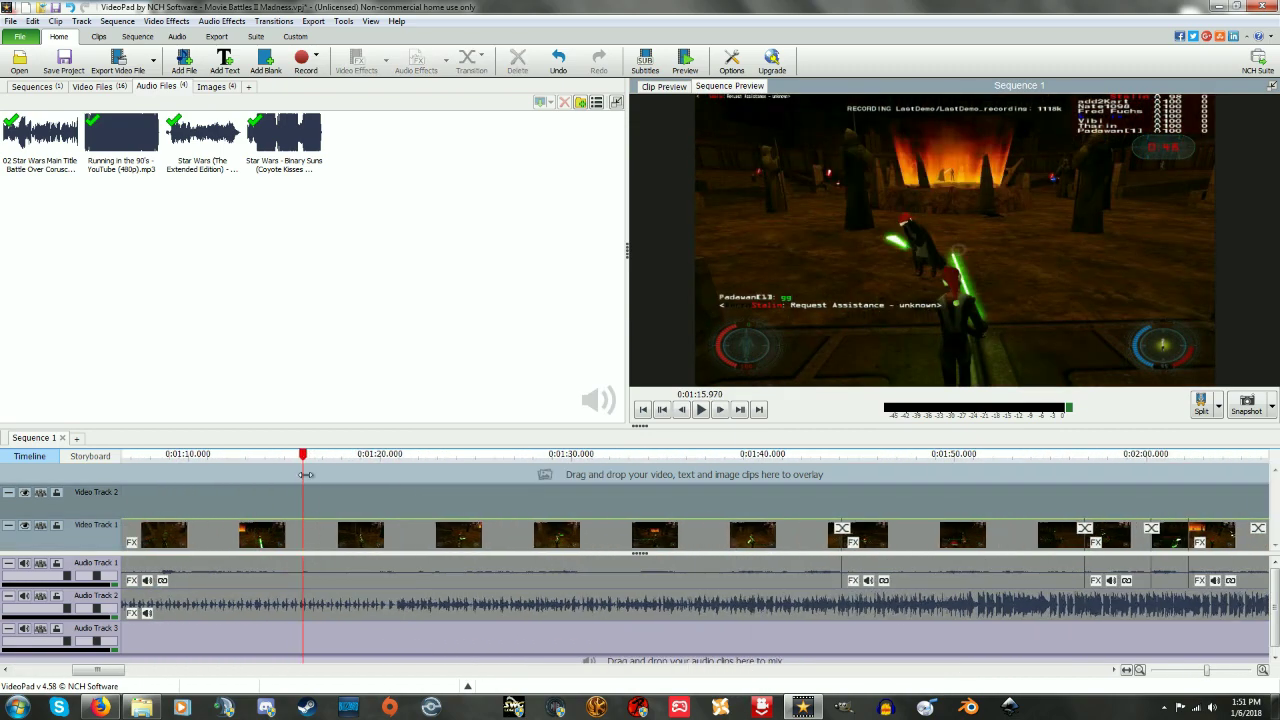
Split the gameplay clip on Video Track 1 at about 1:14.3 and again at about 1:27.5
drag(304, 456, 271, 456)
right_click(303, 540)
click(374, 268)
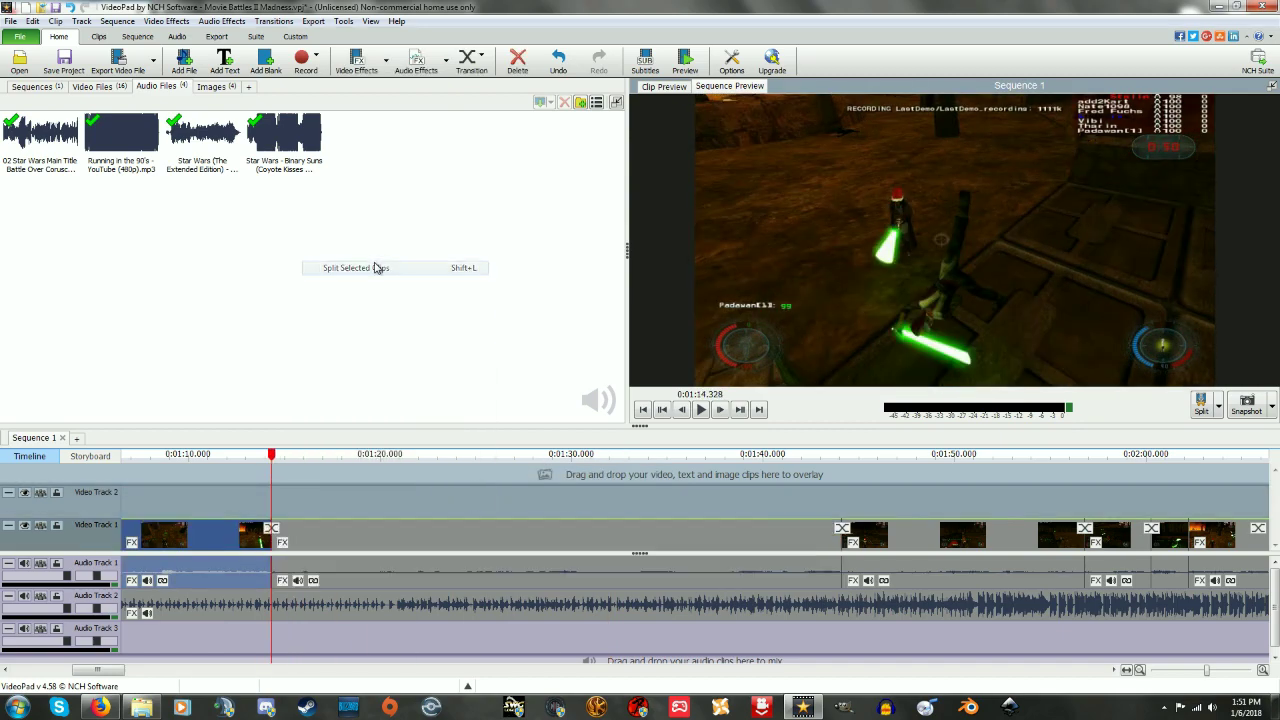
click(524, 537)
right_click(591, 537)
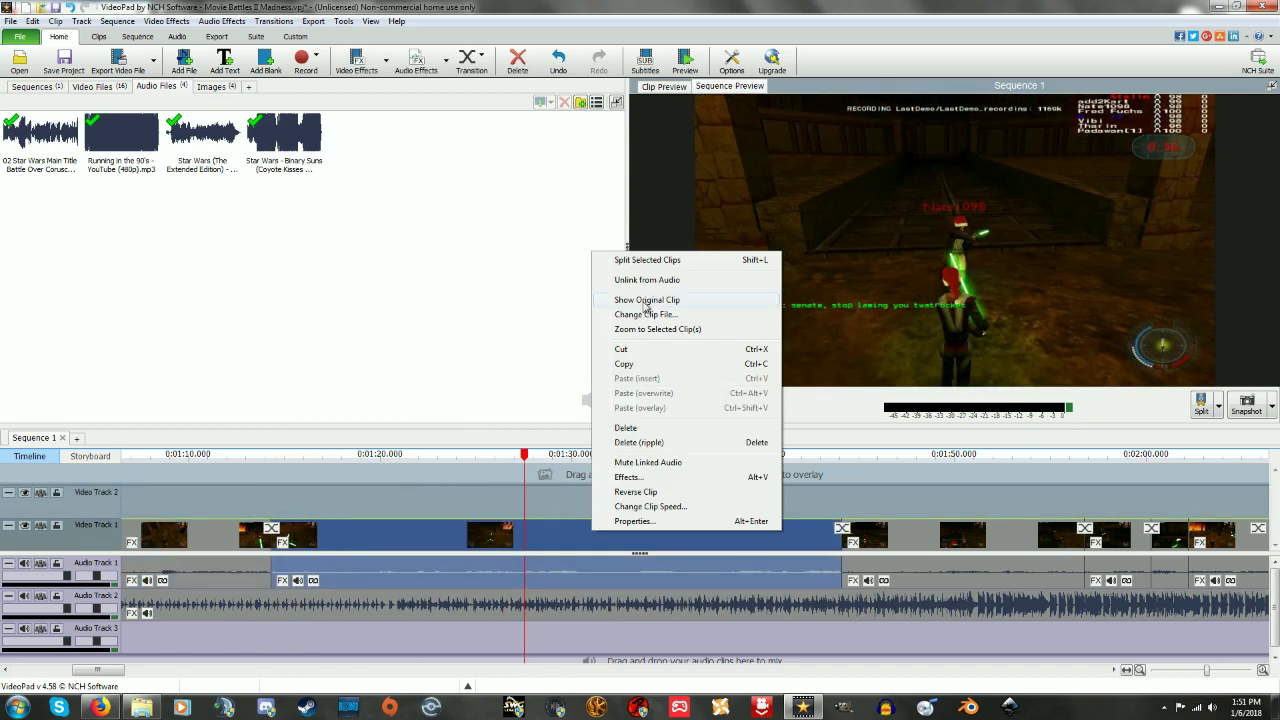
click(640, 260)
Delete the gameplay section between the two cuts on Video Track 1, then undo the deletion
right_click(424, 546)
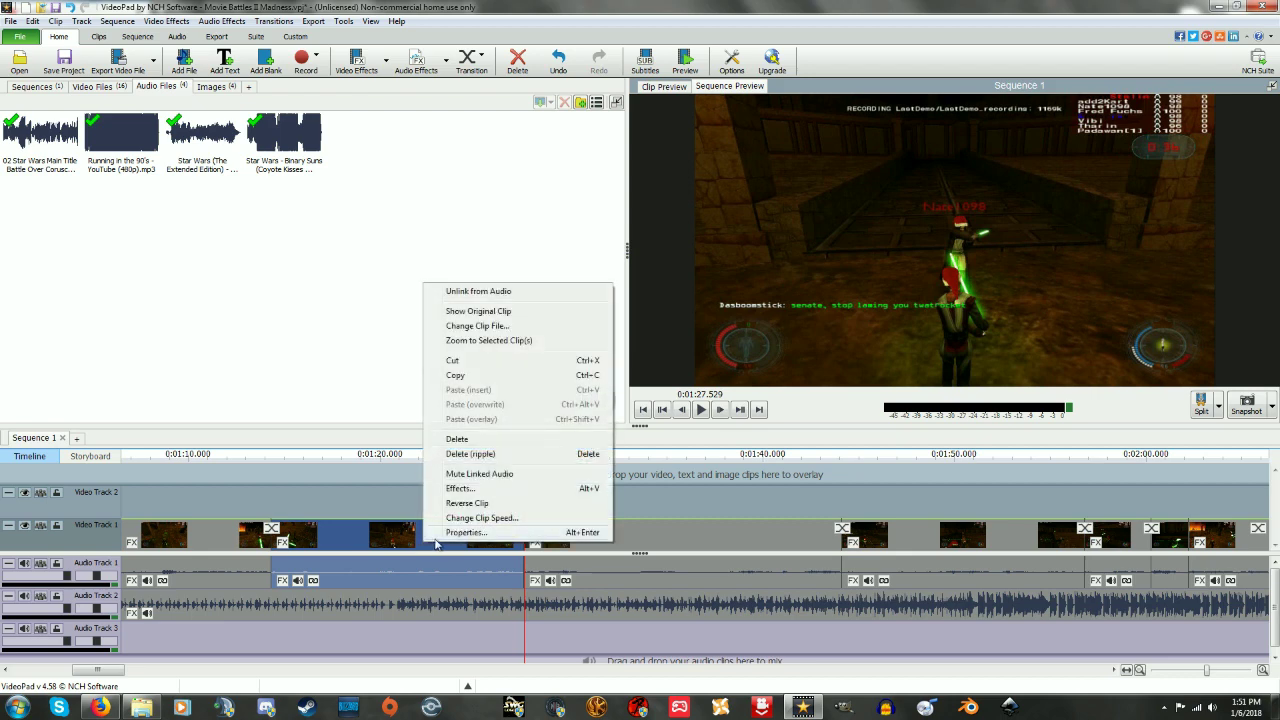
click(478, 440)
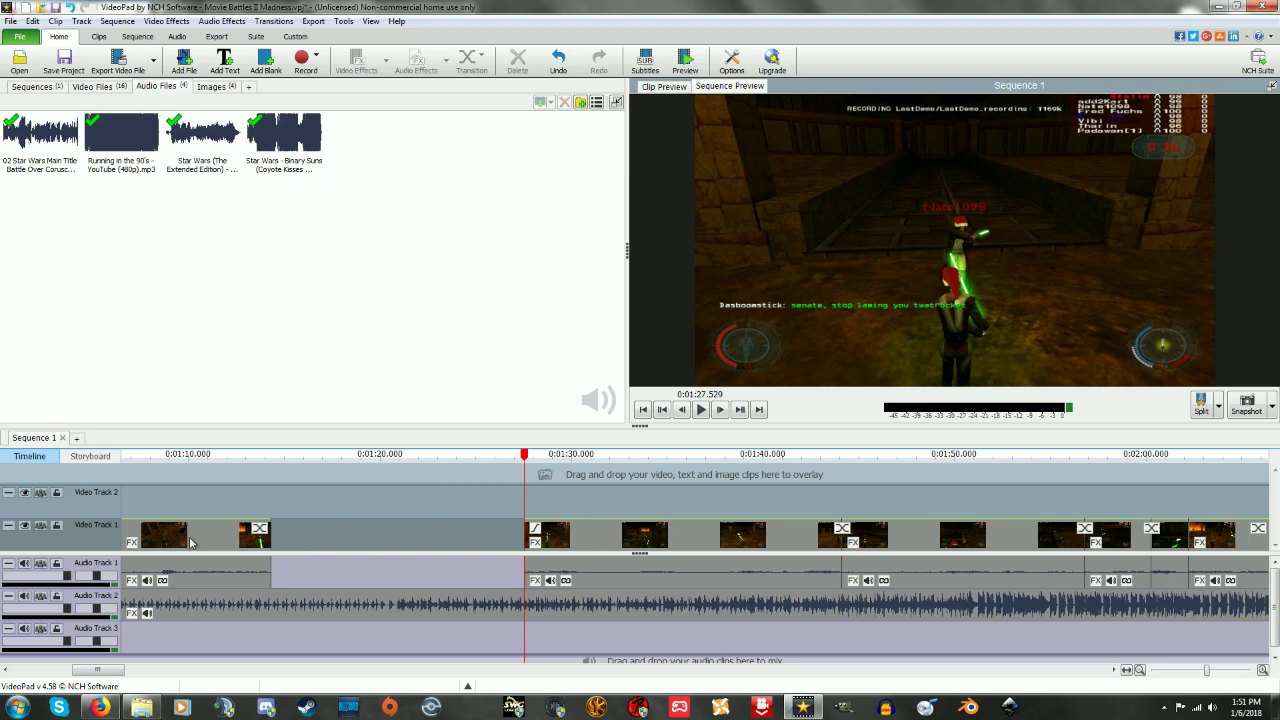
key(ctrl+z)
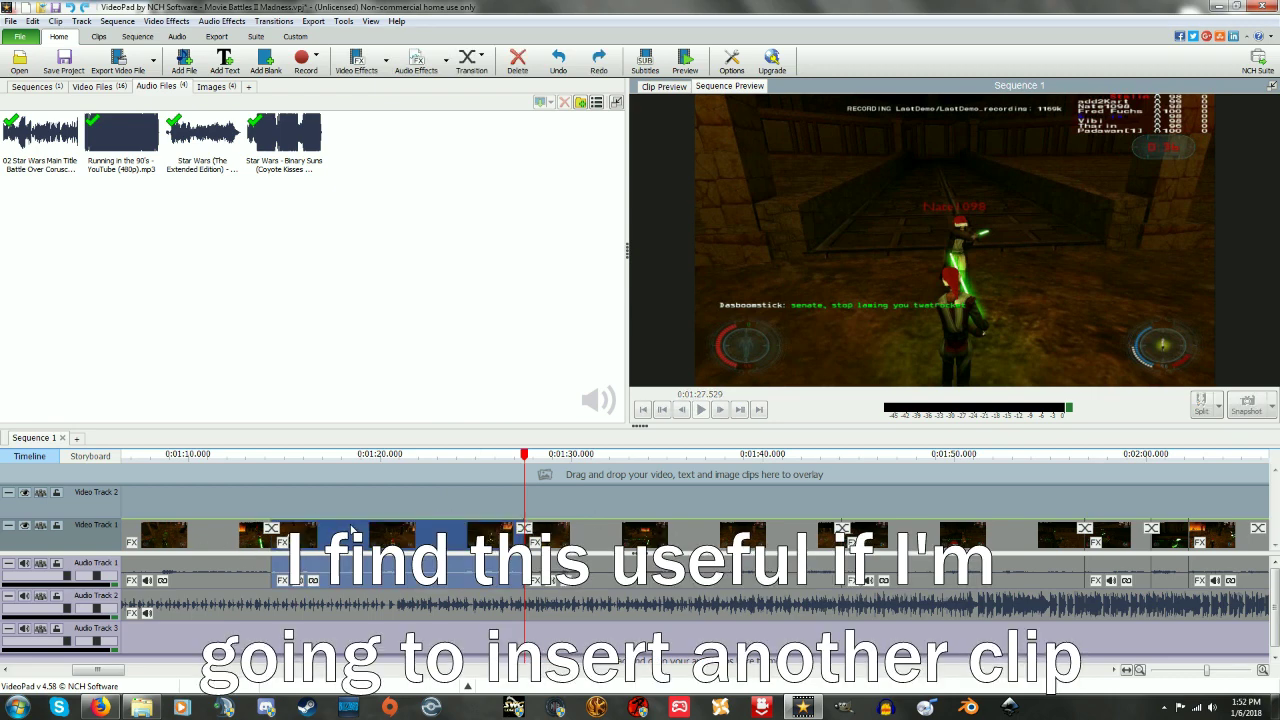
Delete the gameplay section between 1:14.3 and 1:27.5 again and move the following clip back to fill the gap
right_click(363, 537)
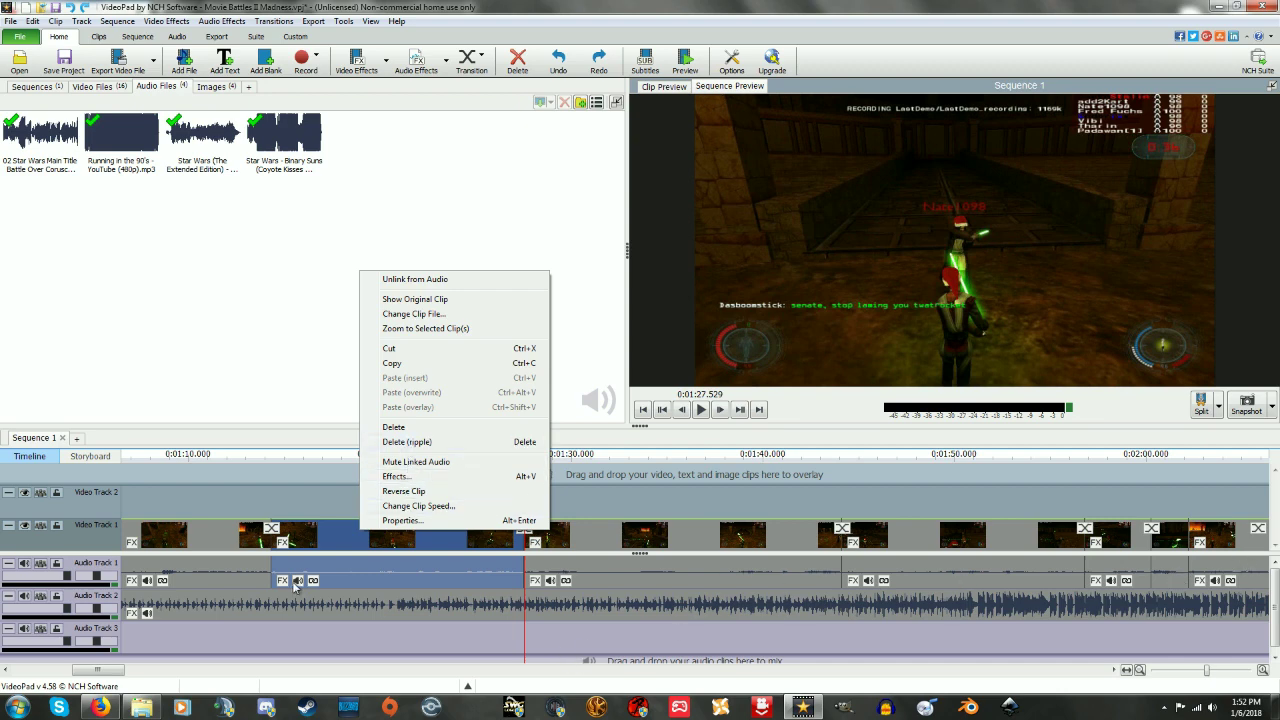
click(420, 446)
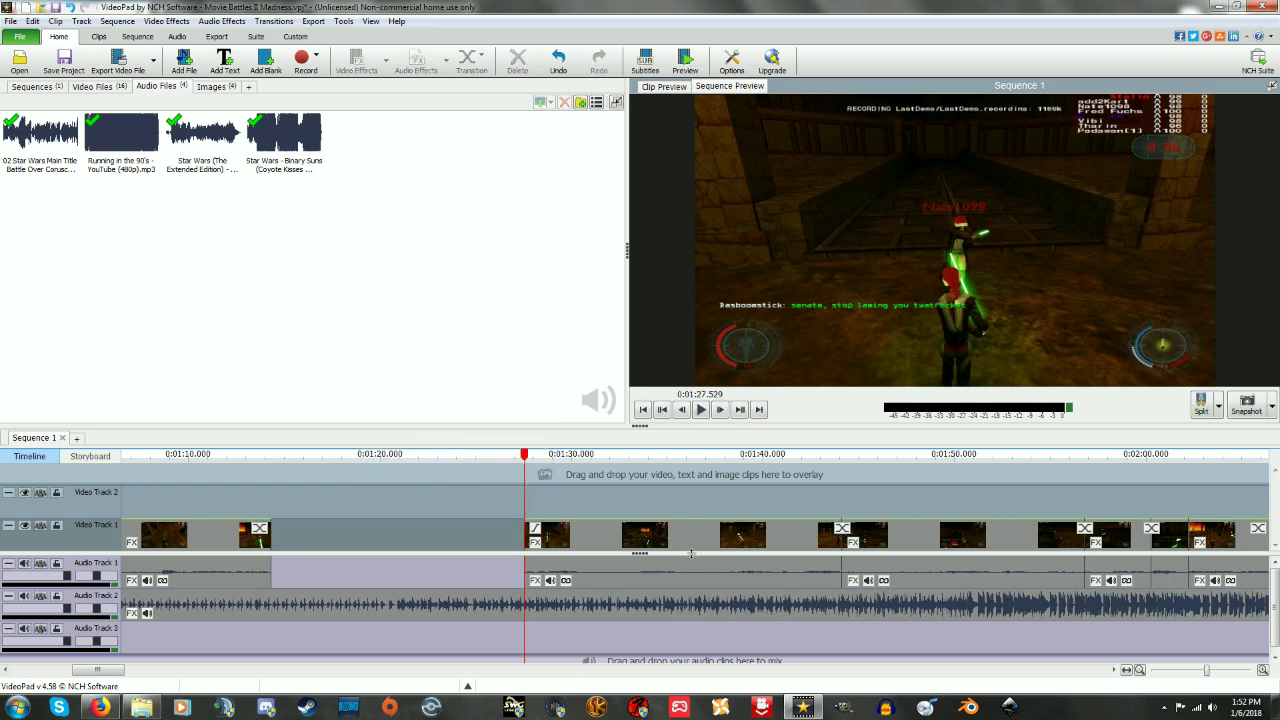
drag(595, 540, 341, 545)
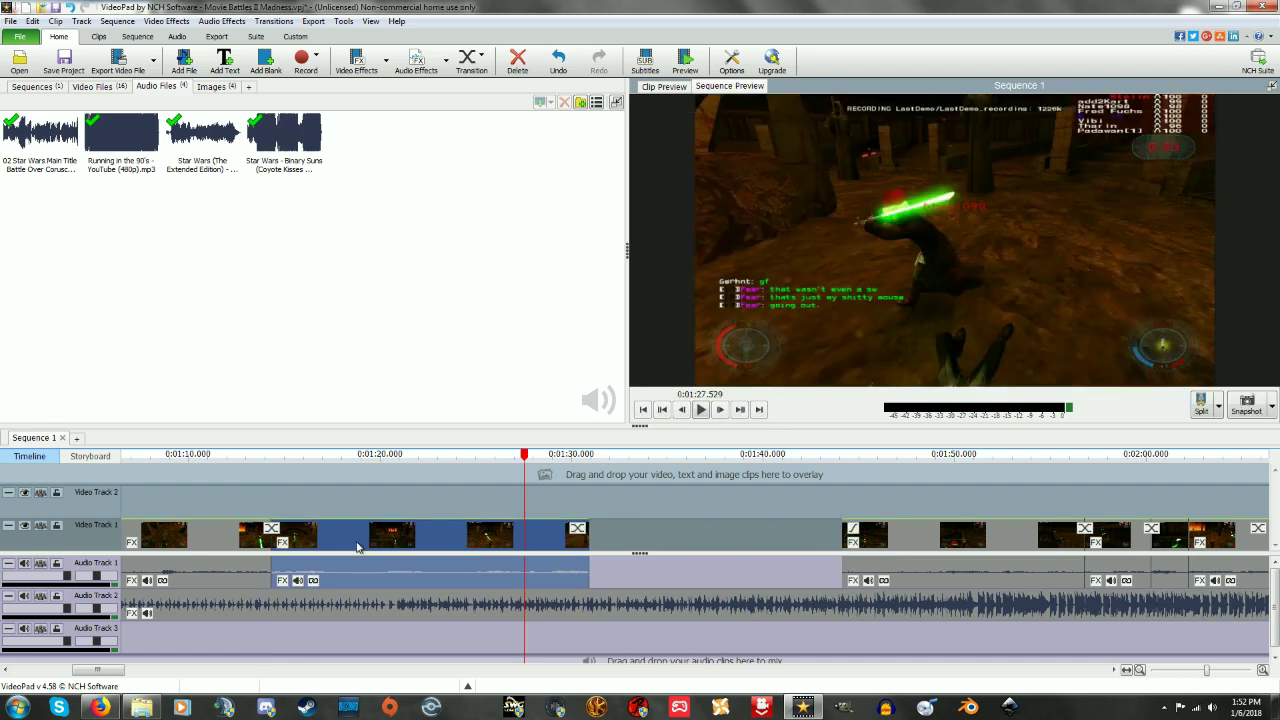
Split the clips on Video Track 1, Audio Track 1 and Audio Track 3 at about 5:41.5 and 6:03.7
scroll(925, 602, down, 5)
scroll(829, 608, down, 1)
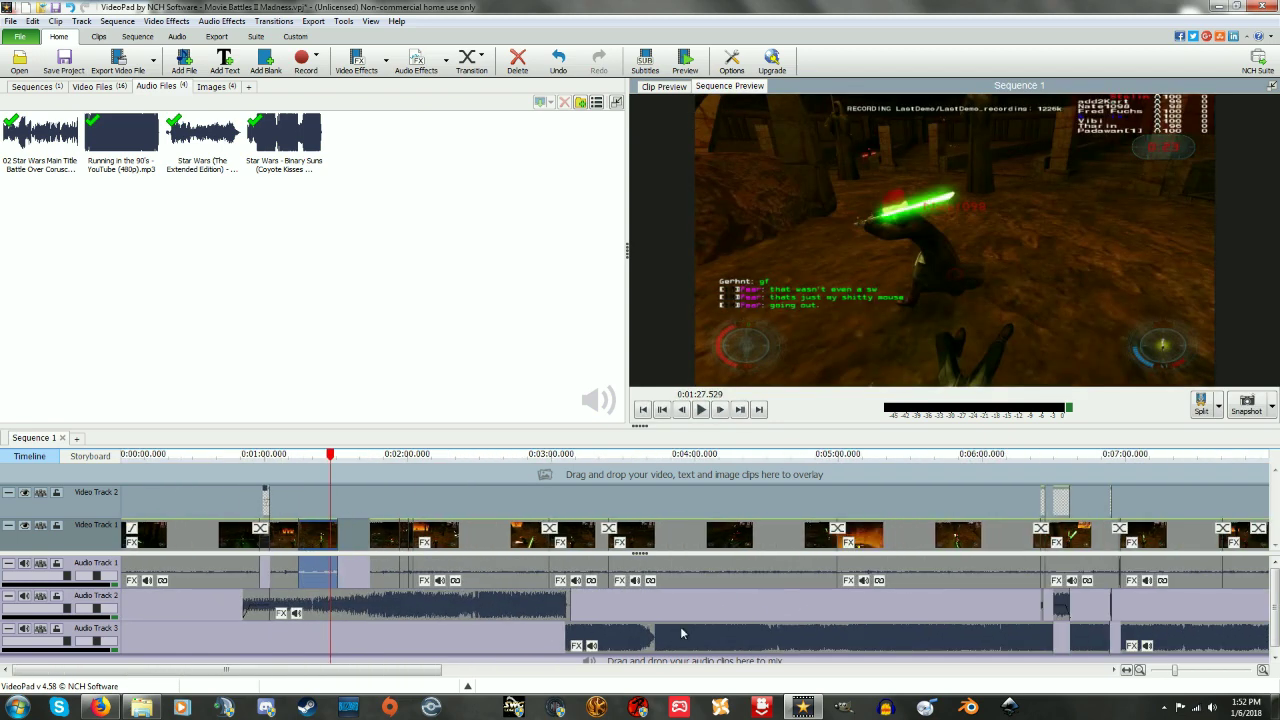
scroll(1175, 628, down, 1)
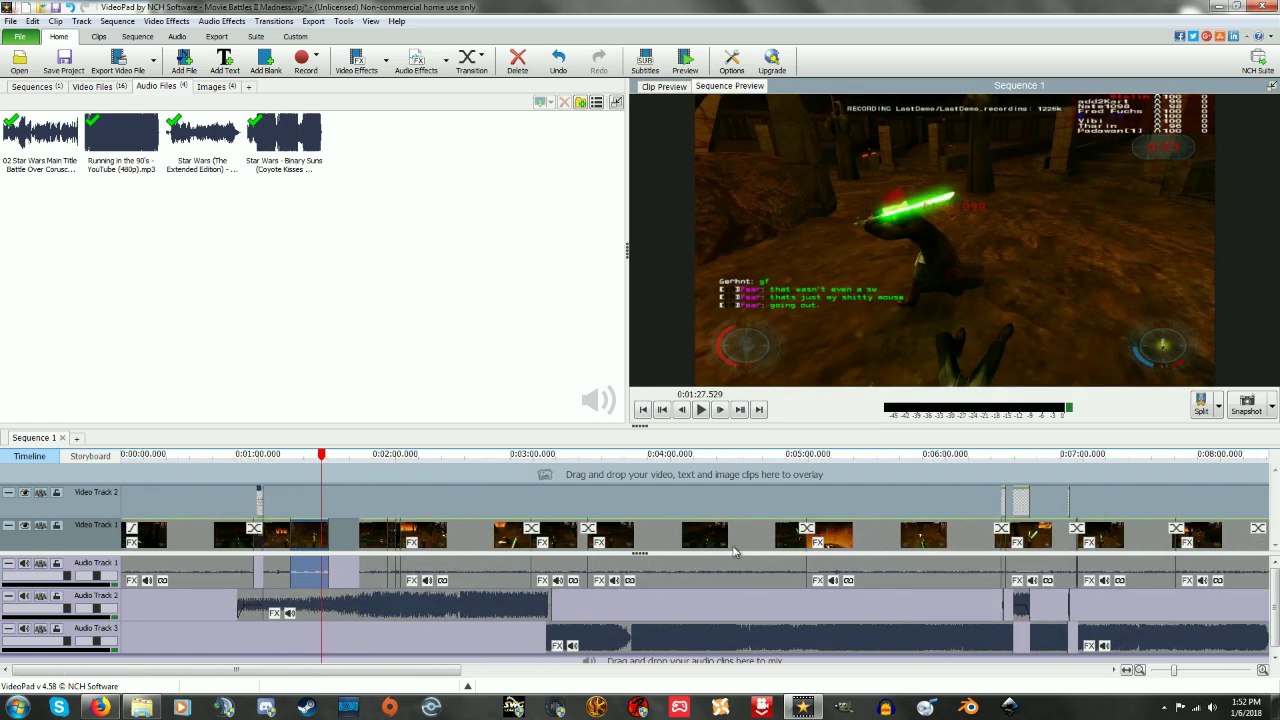
scroll(730, 620, down, 3)
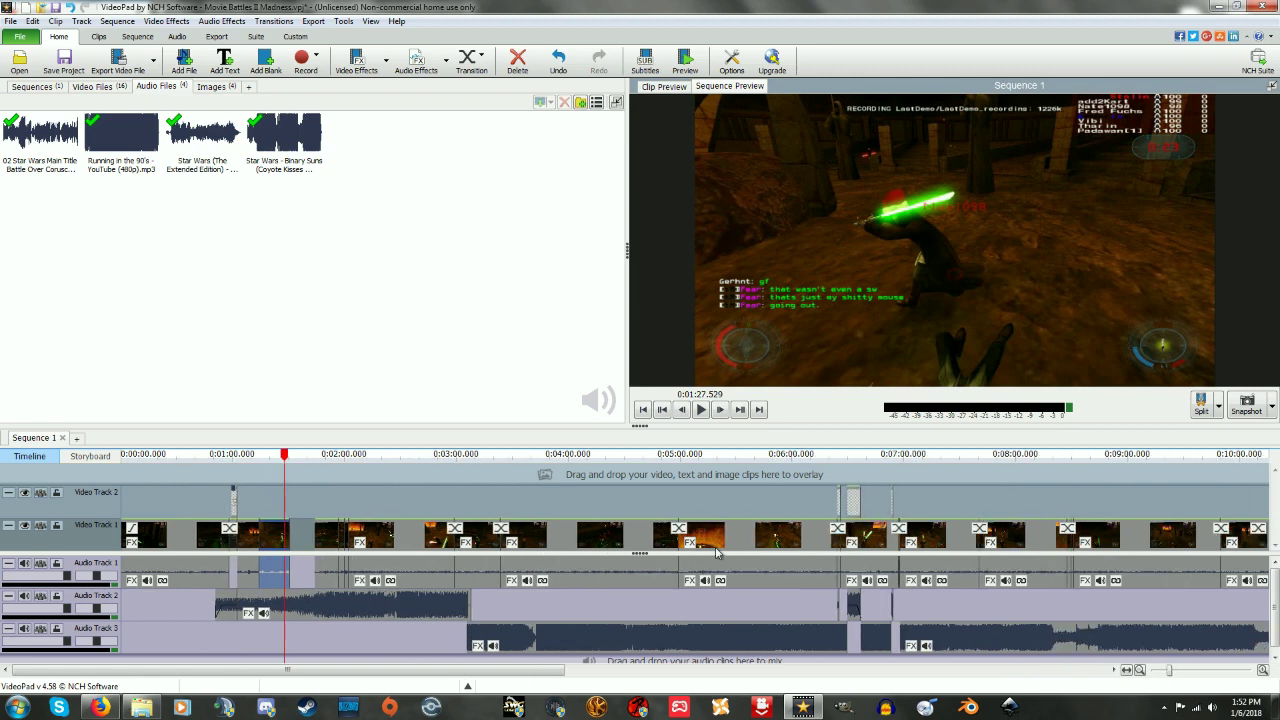
scroll(769, 590, up, 1)
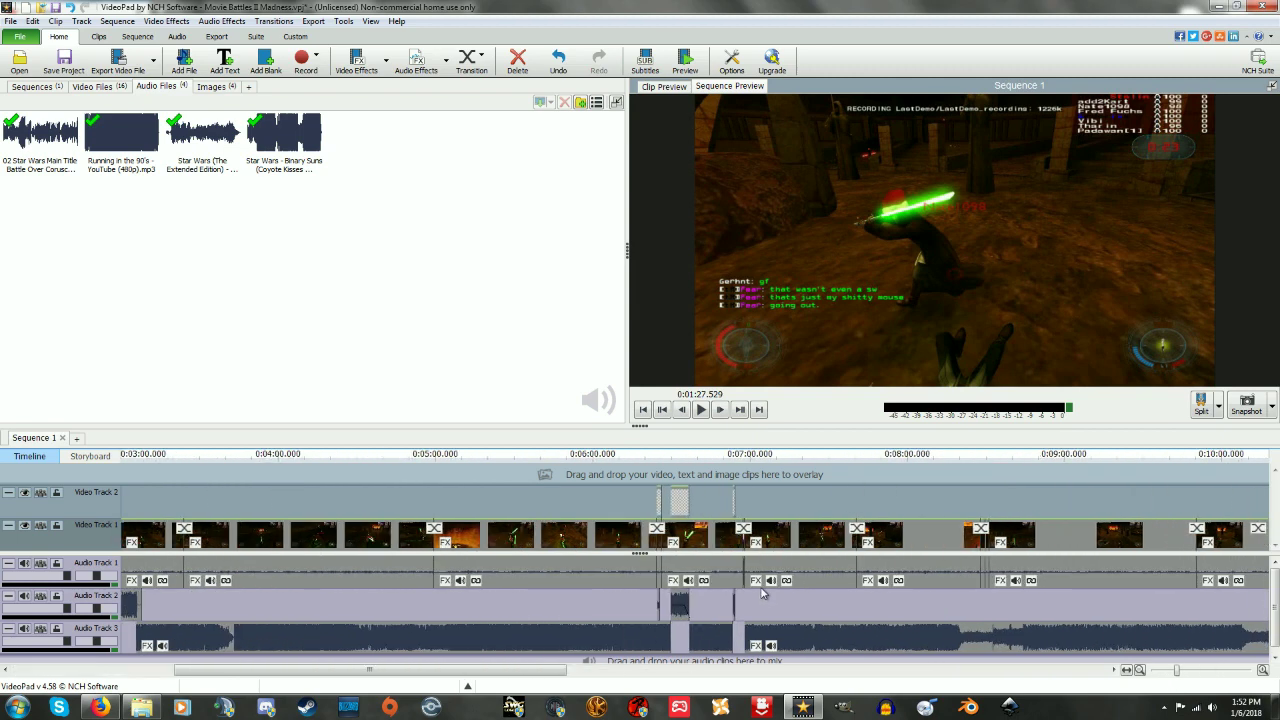
click(545, 463)
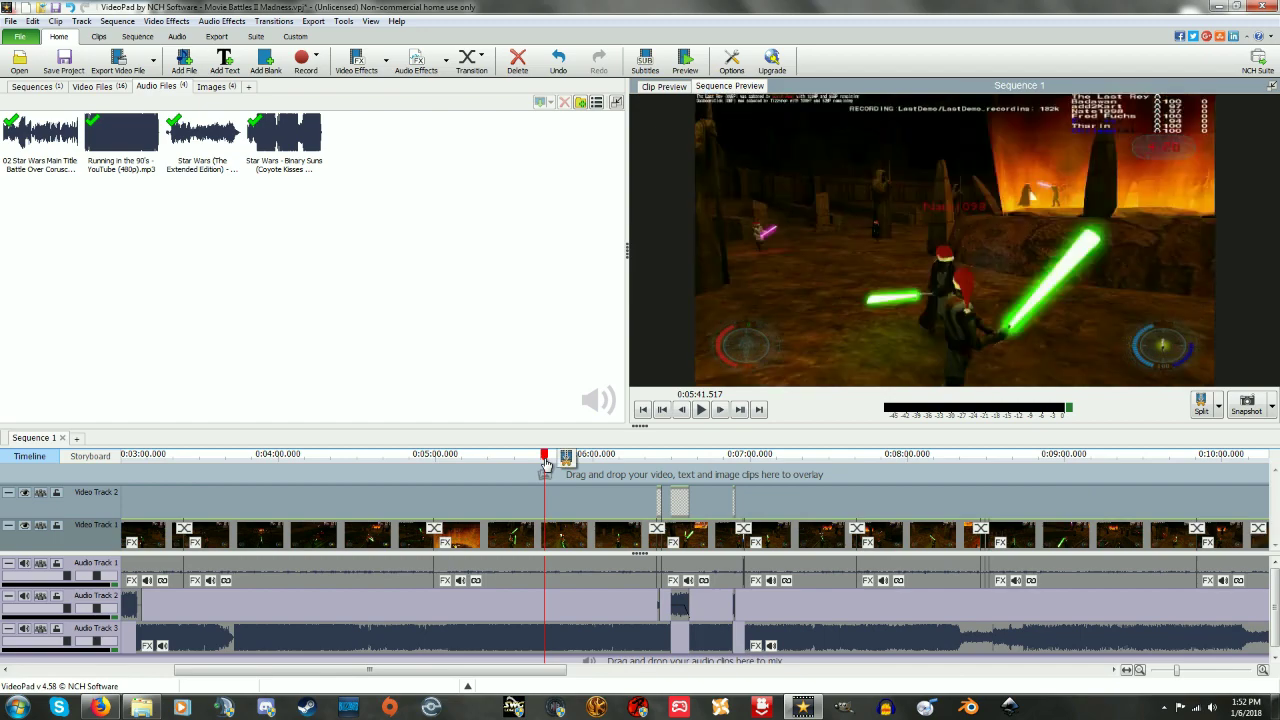
click(603, 458)
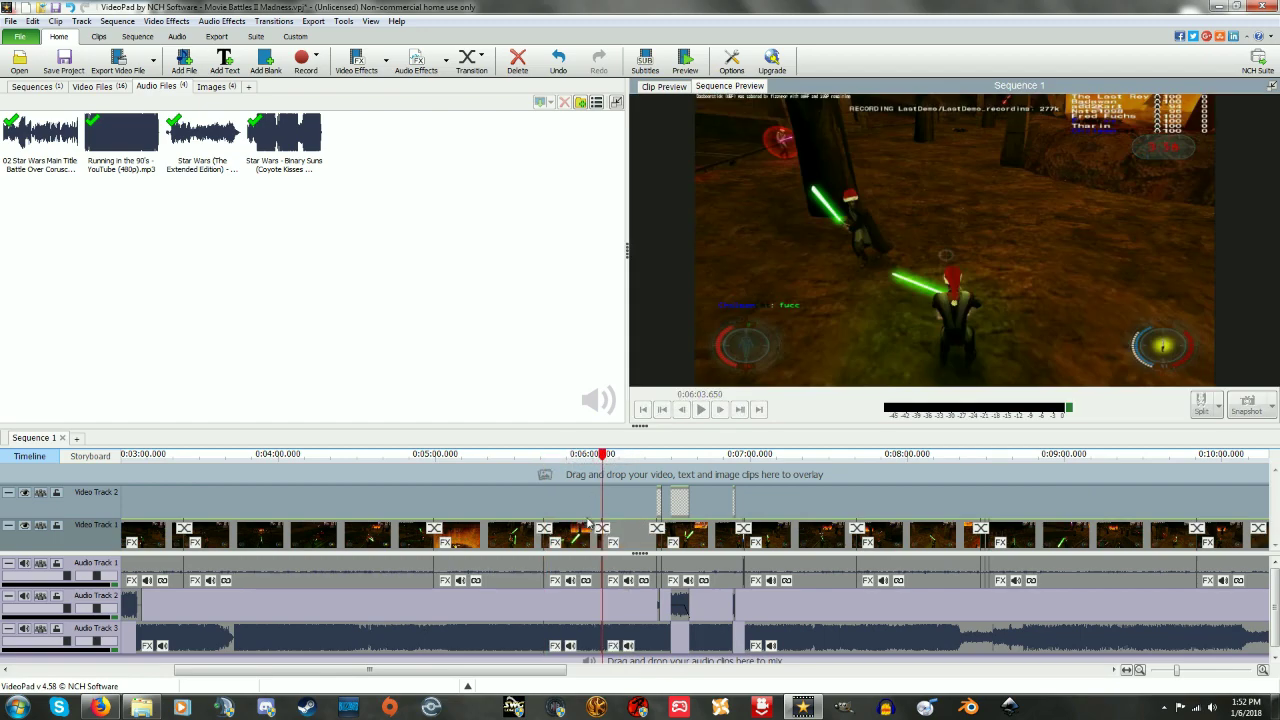
Delete the section between the new cuts from Video Track 1, then ripple-delete the matching section on Audio Track 3
click(576, 534)
right_click(575, 534)
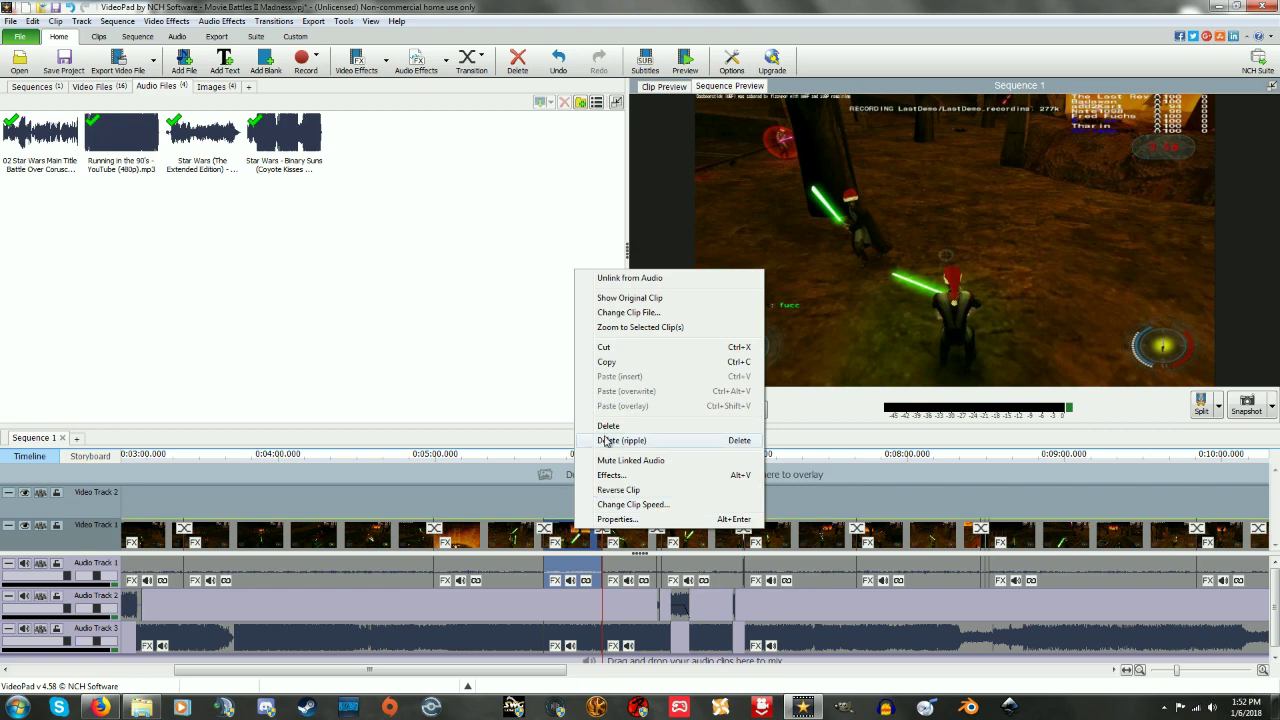
click(608, 426)
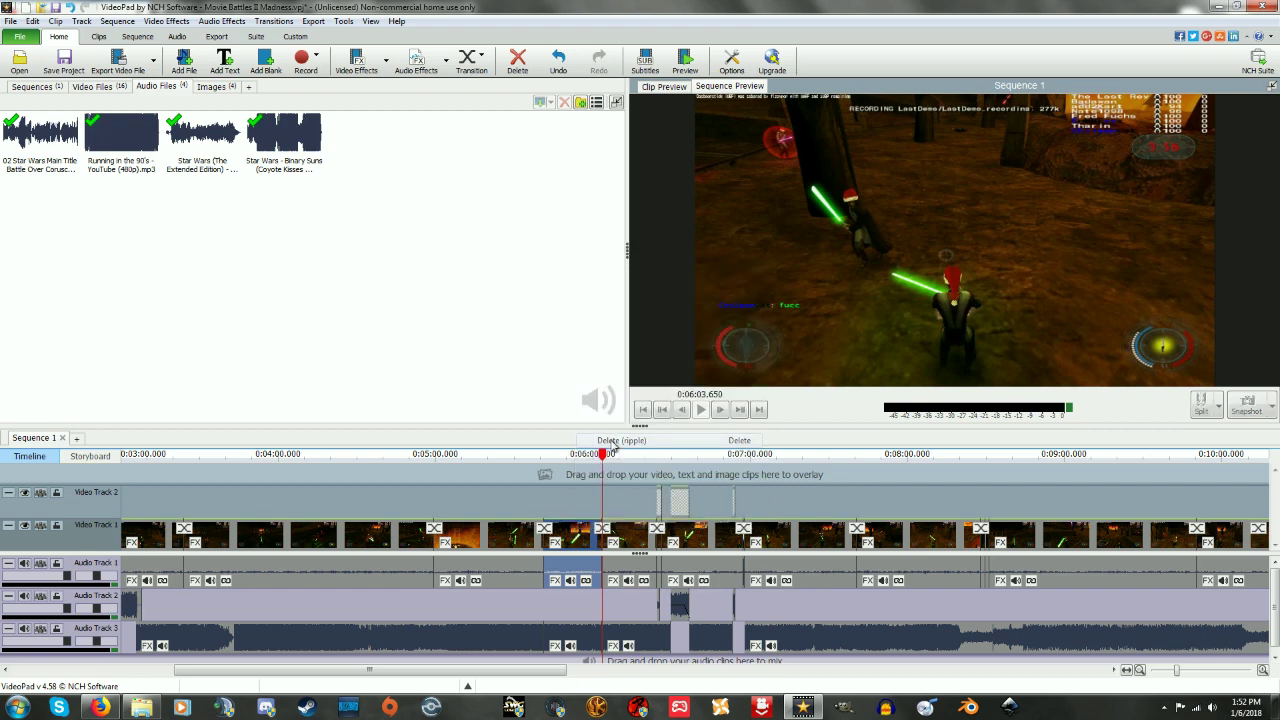
right_click(579, 627)
click(579, 627)
right_click(579, 627)
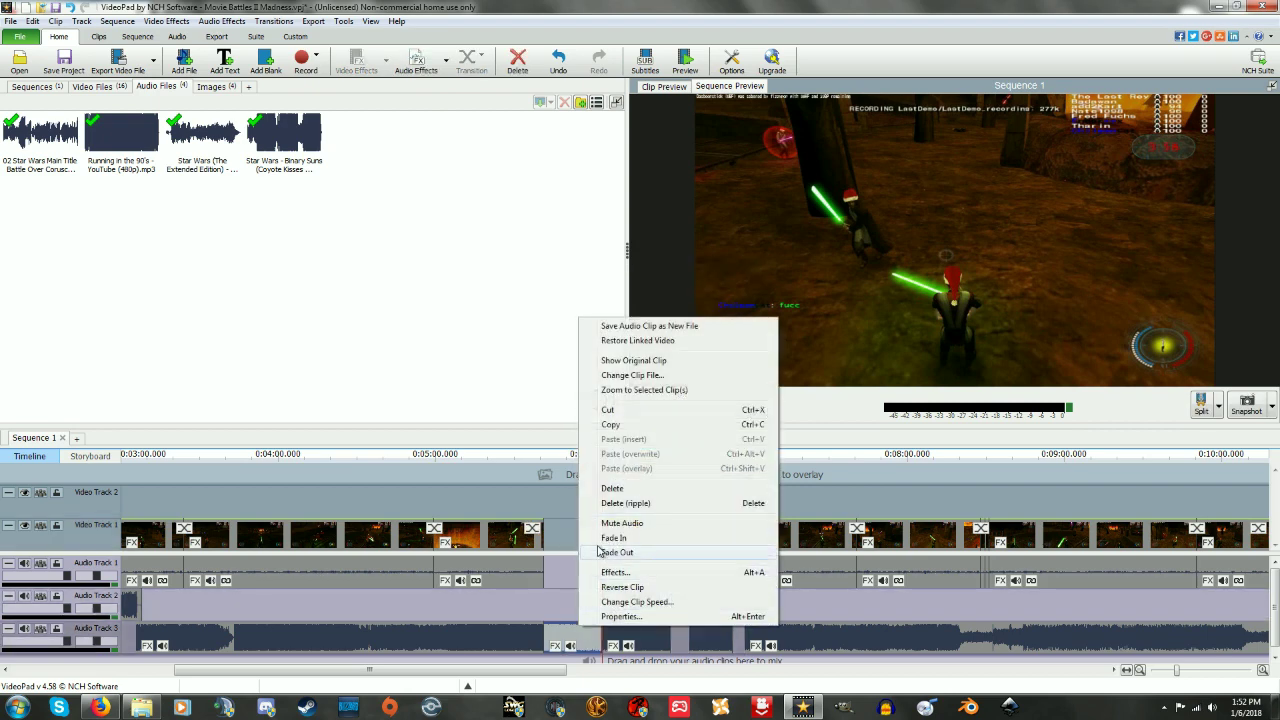
click(625, 503)
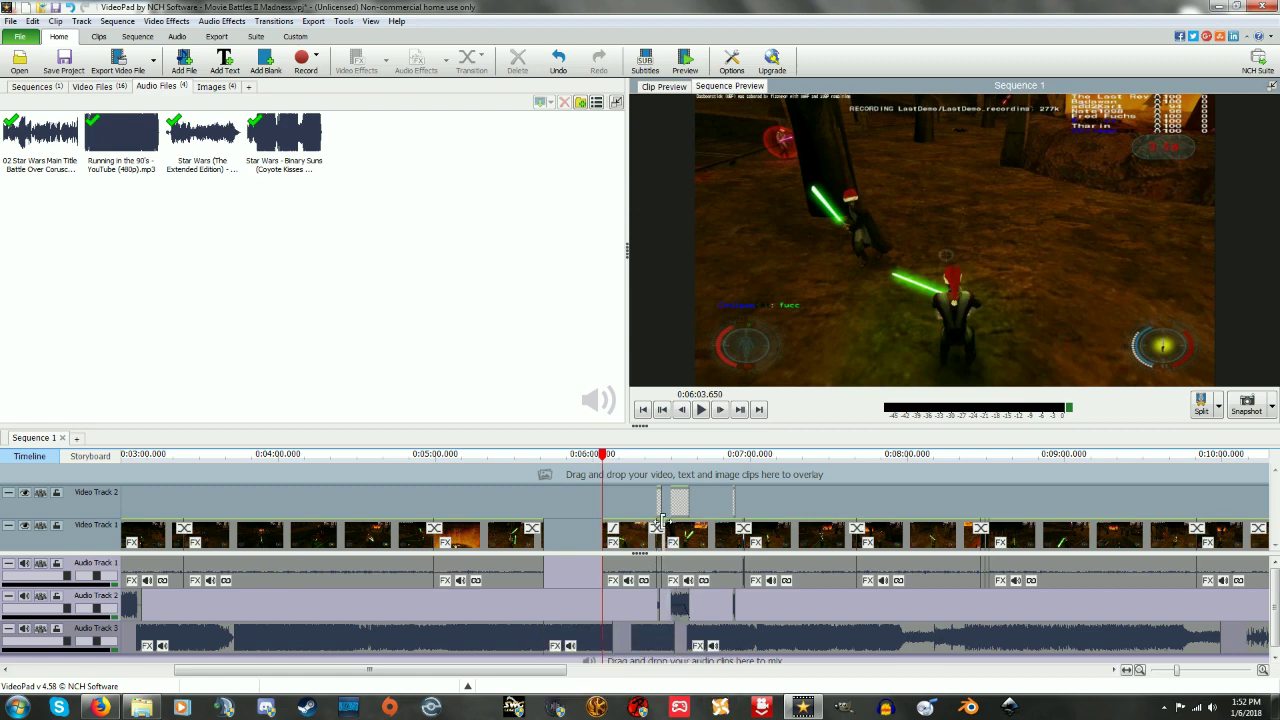
Undo the section deletions, the clip move and all the splits made on the timeline tracks
scroll(754, 606, down, 3)
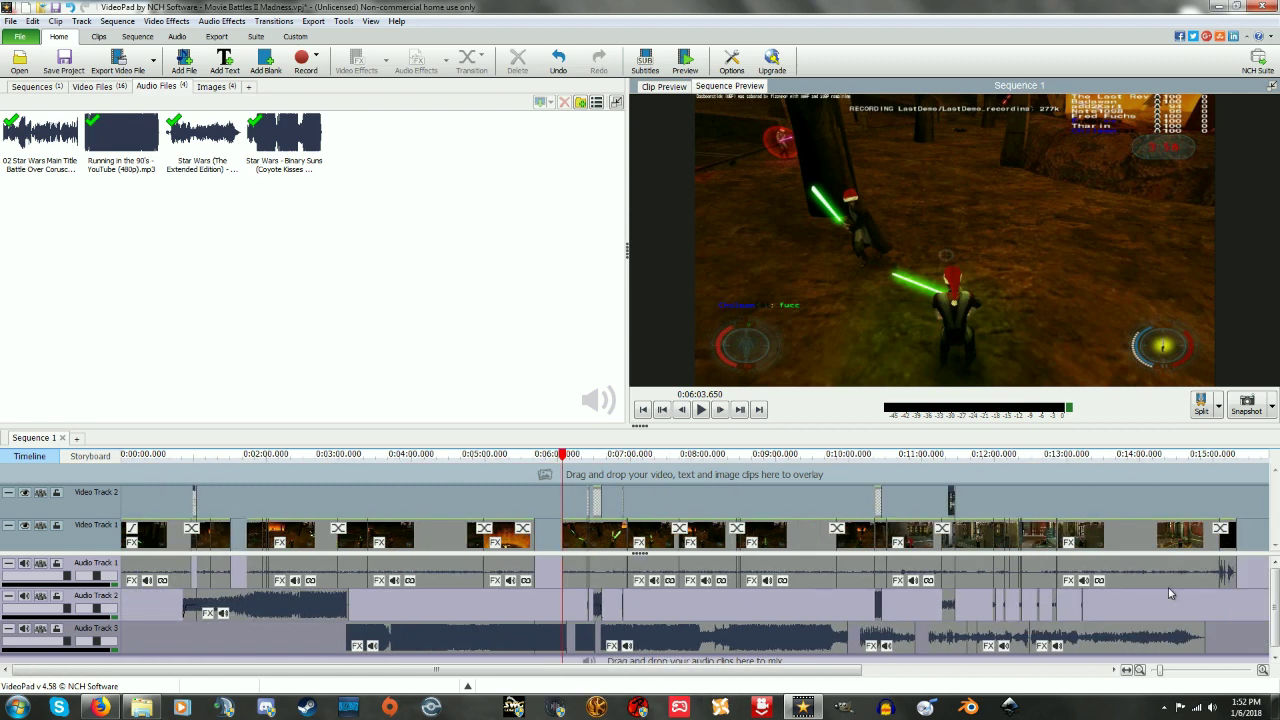
scroll(733, 611, up, 1)
scroll(703, 610, up, 2)
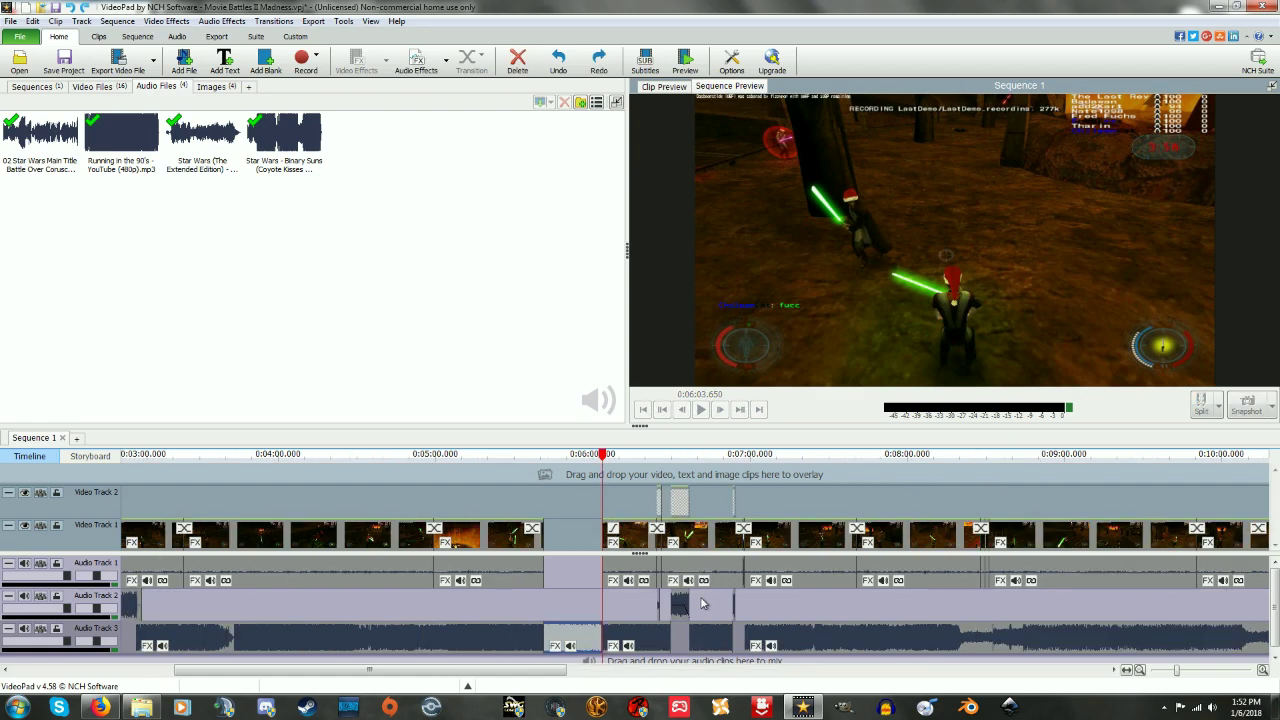
click(705, 600)
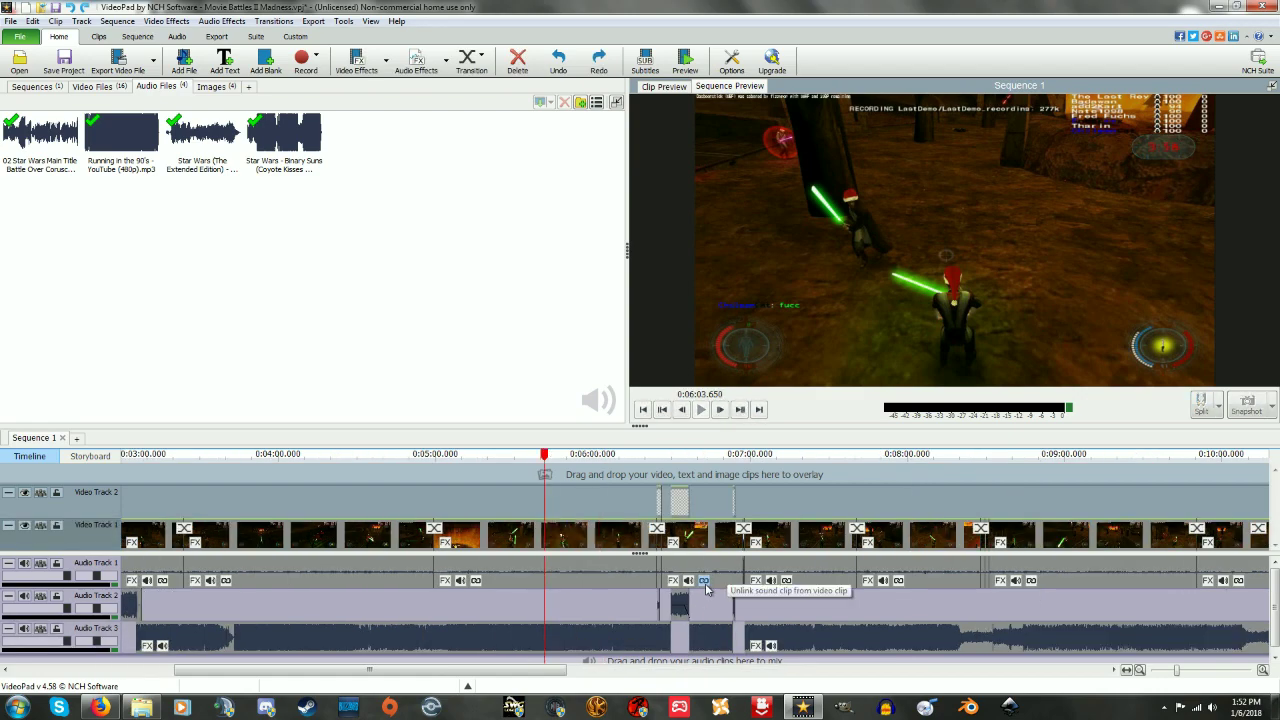
scroll(893, 607, down, 2)
scroll(893, 607, up, 6)
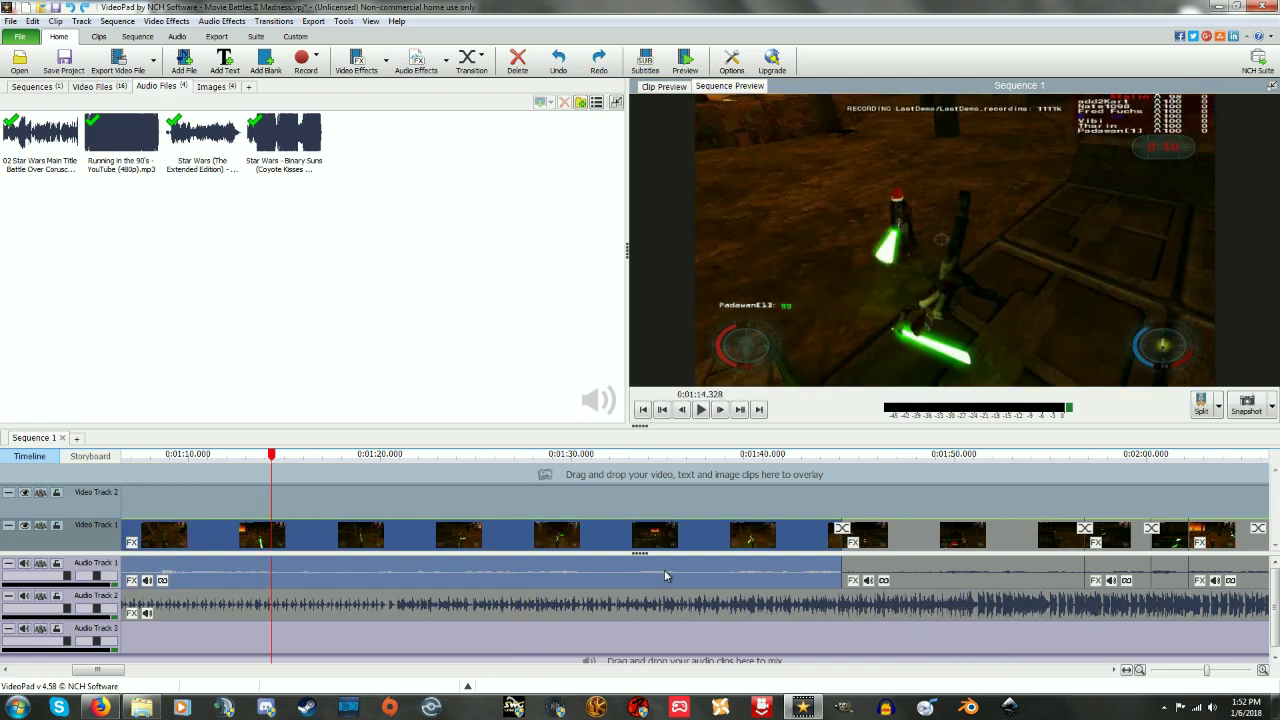
Move the playhead to about 6:26.1 to preview the overlay on Video Track 2 above the gameplay footage
scroll(664, 569, down, 5)
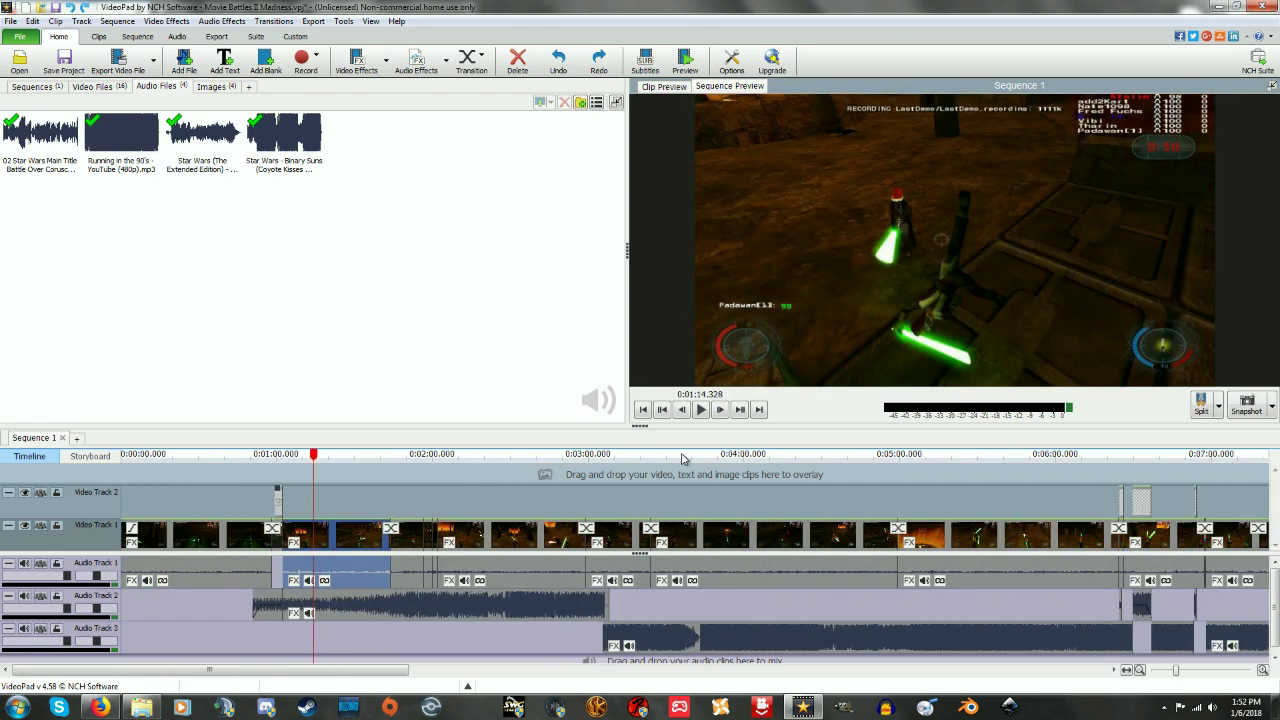
scroll(400, 520, up, 4)
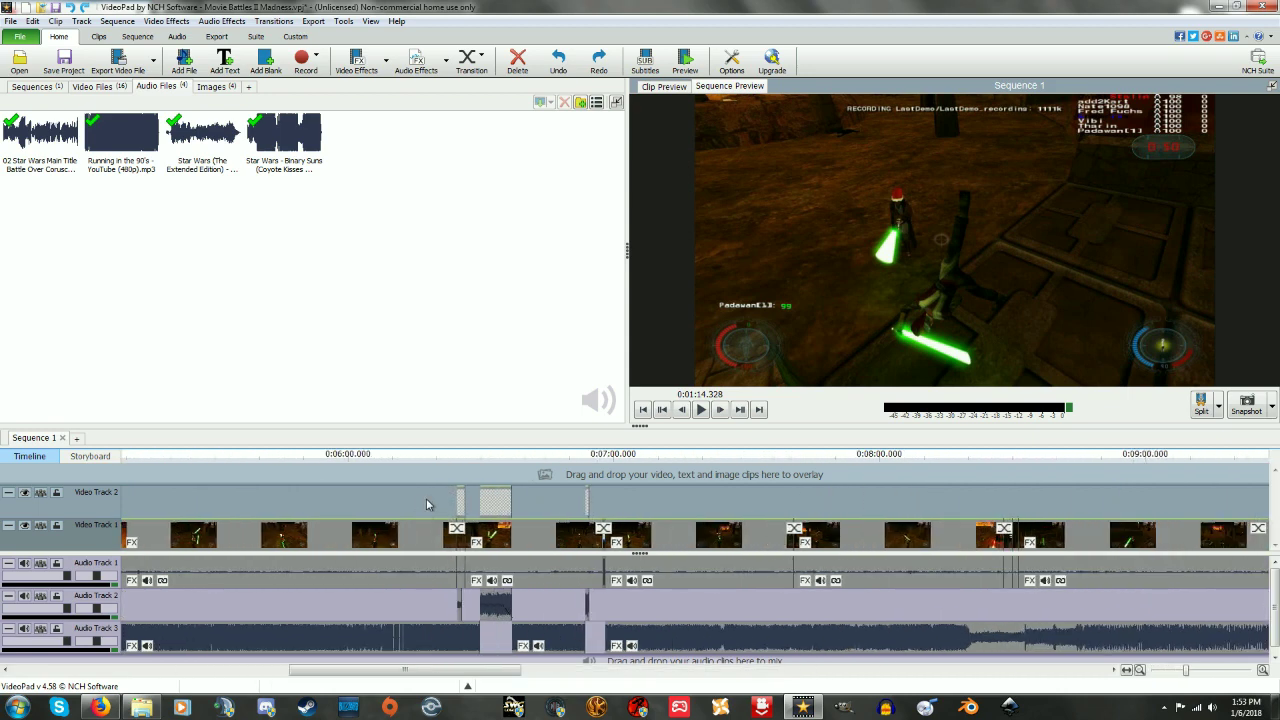
click(458, 456)
drag(460, 460, 465, 462)
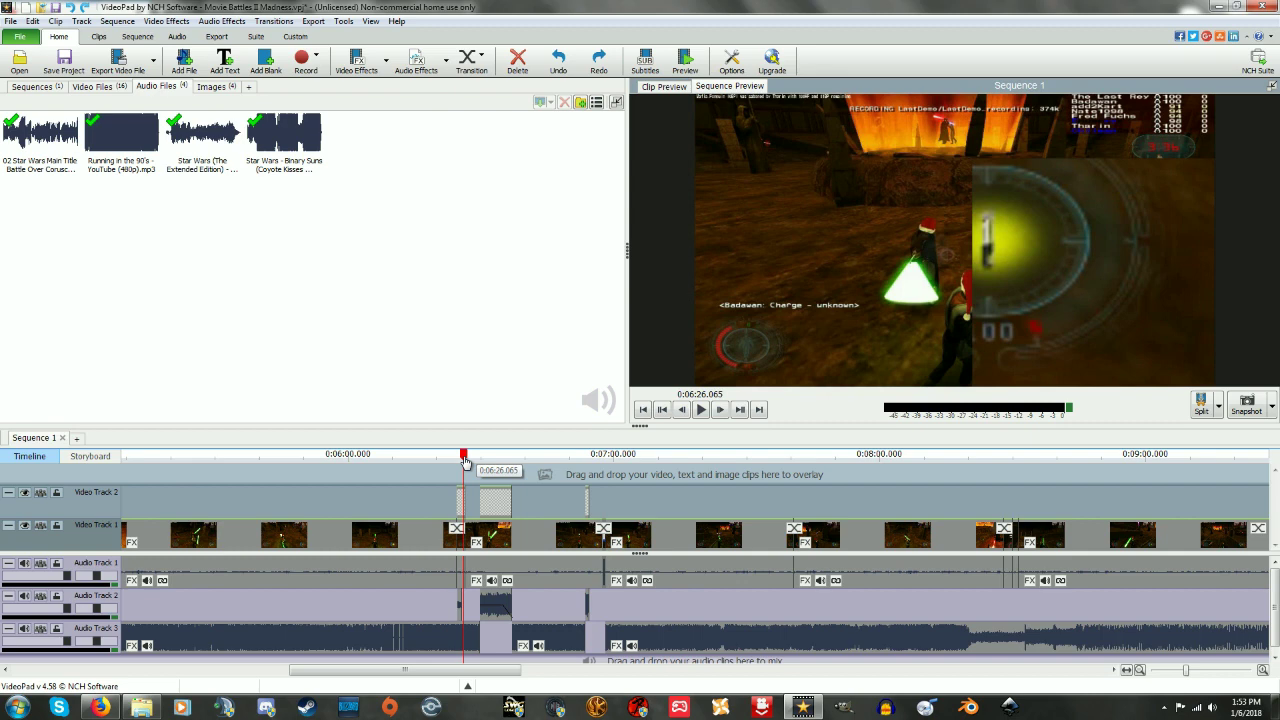
scroll(480, 515, up, 5)
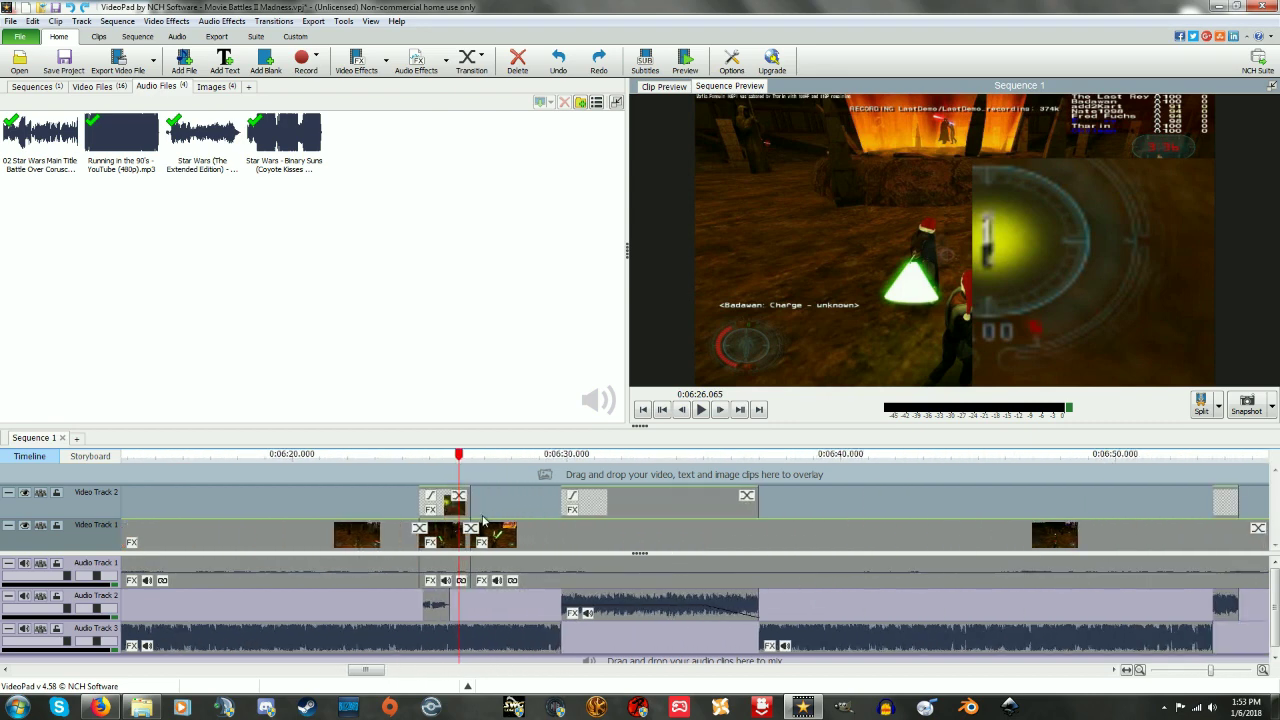
scroll(481, 519, up, 4)
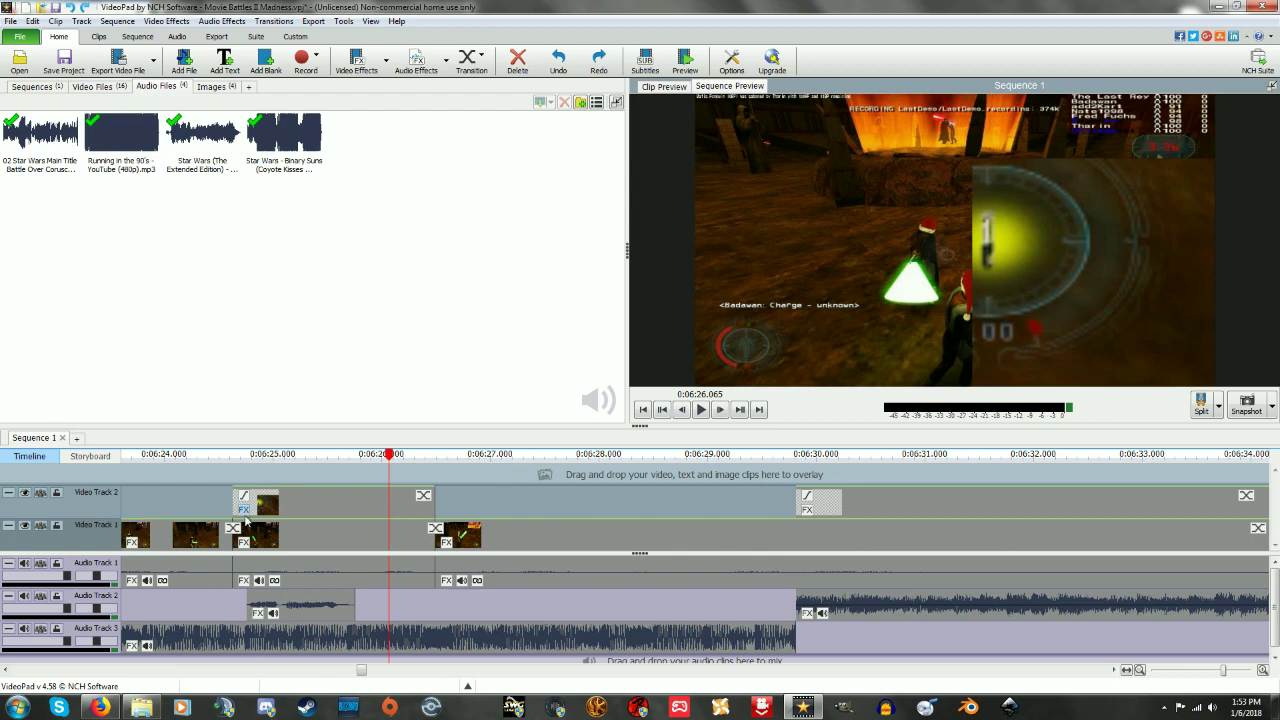
Copy the short gameplay clip beneath the overlay on Video Track 1 and paste it into Video Track 2 at about 6:26.8
click(283, 505)
click(287, 546)
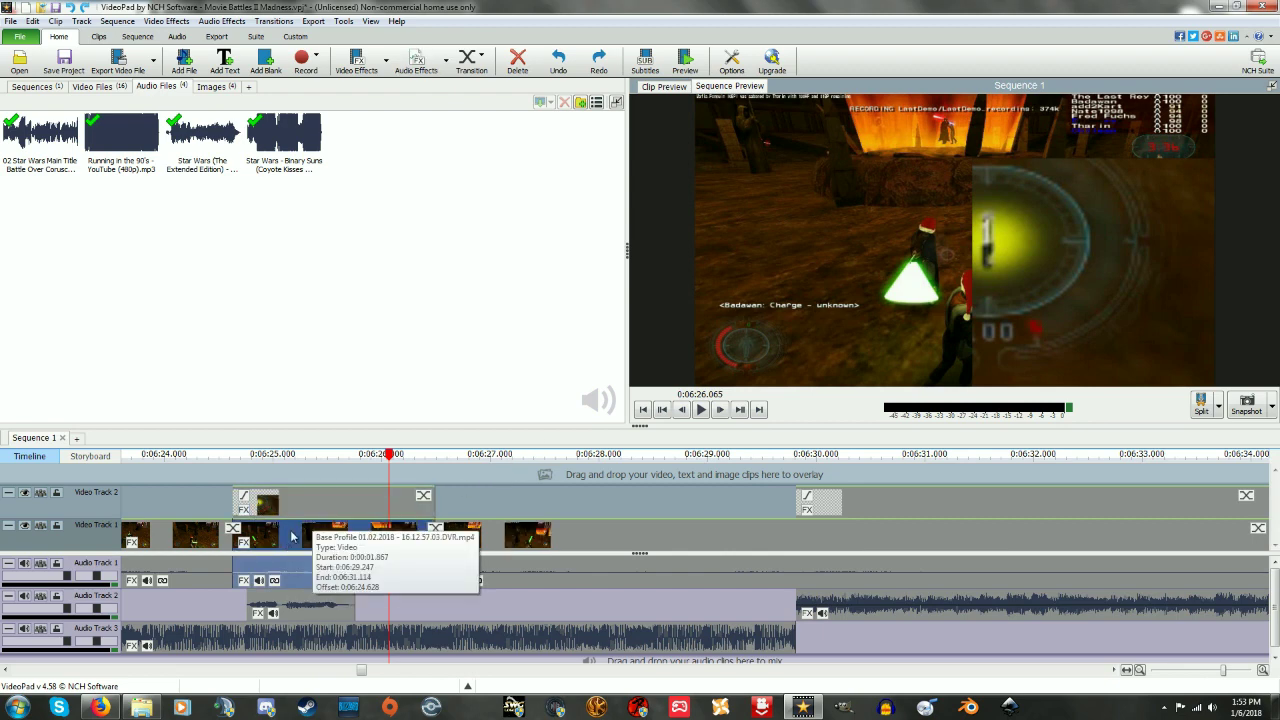
right_click(291, 537)
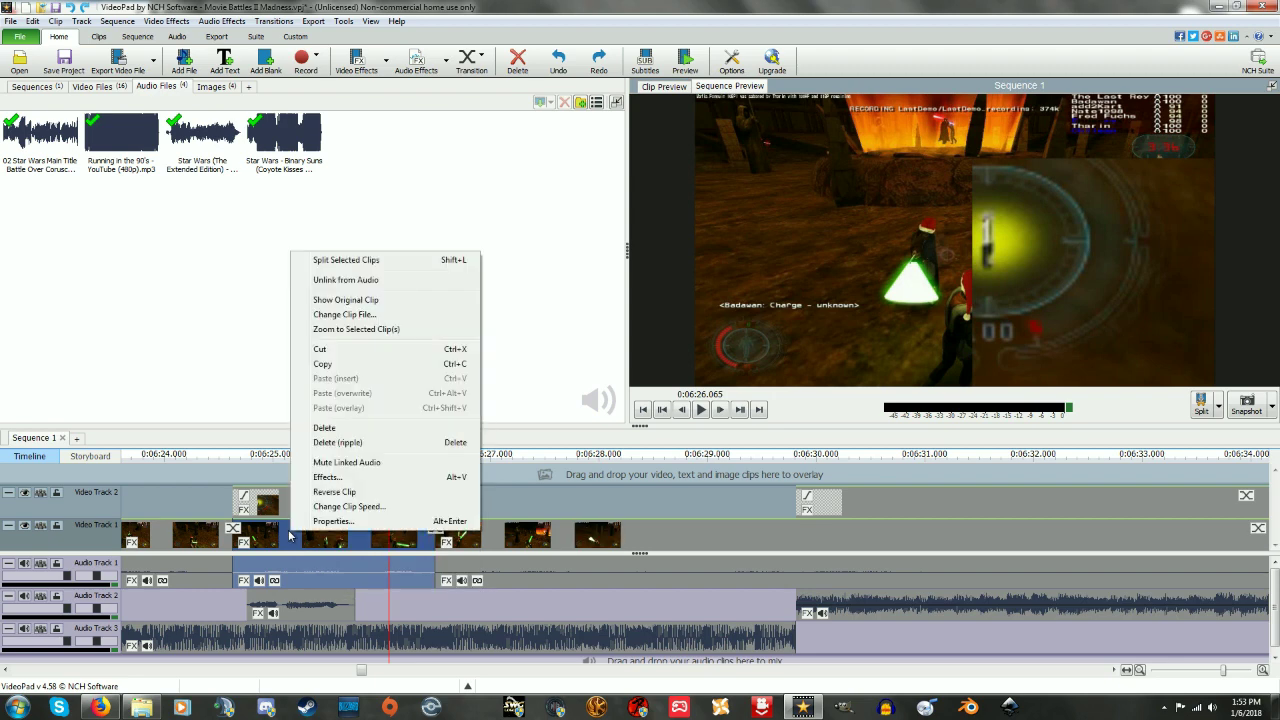
click(337, 366)
click(466, 502)
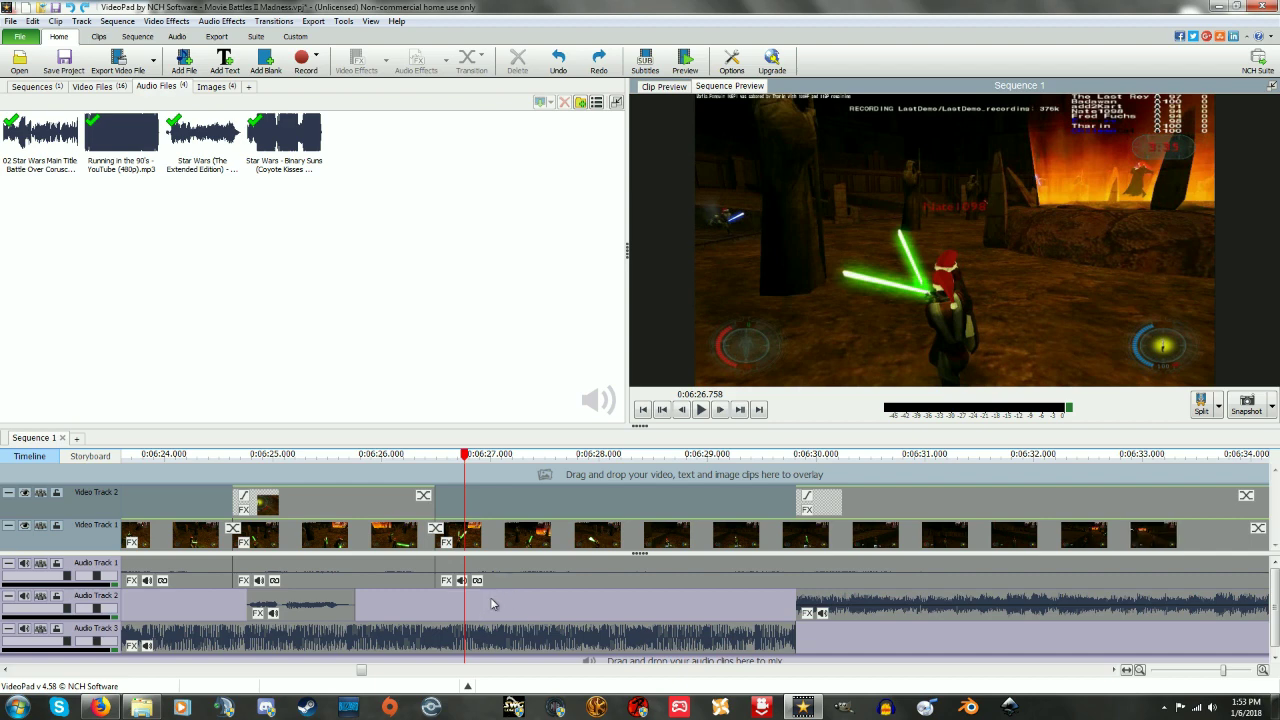
right_click(488, 502)
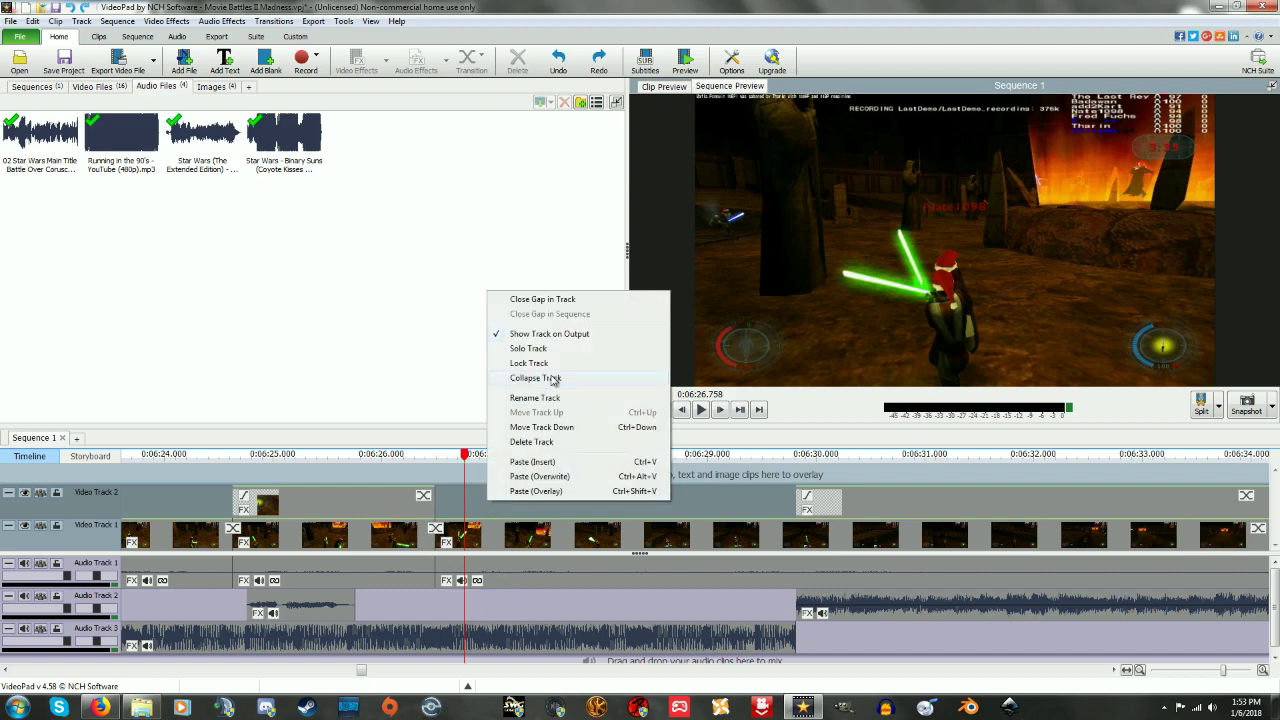
click(533, 462)
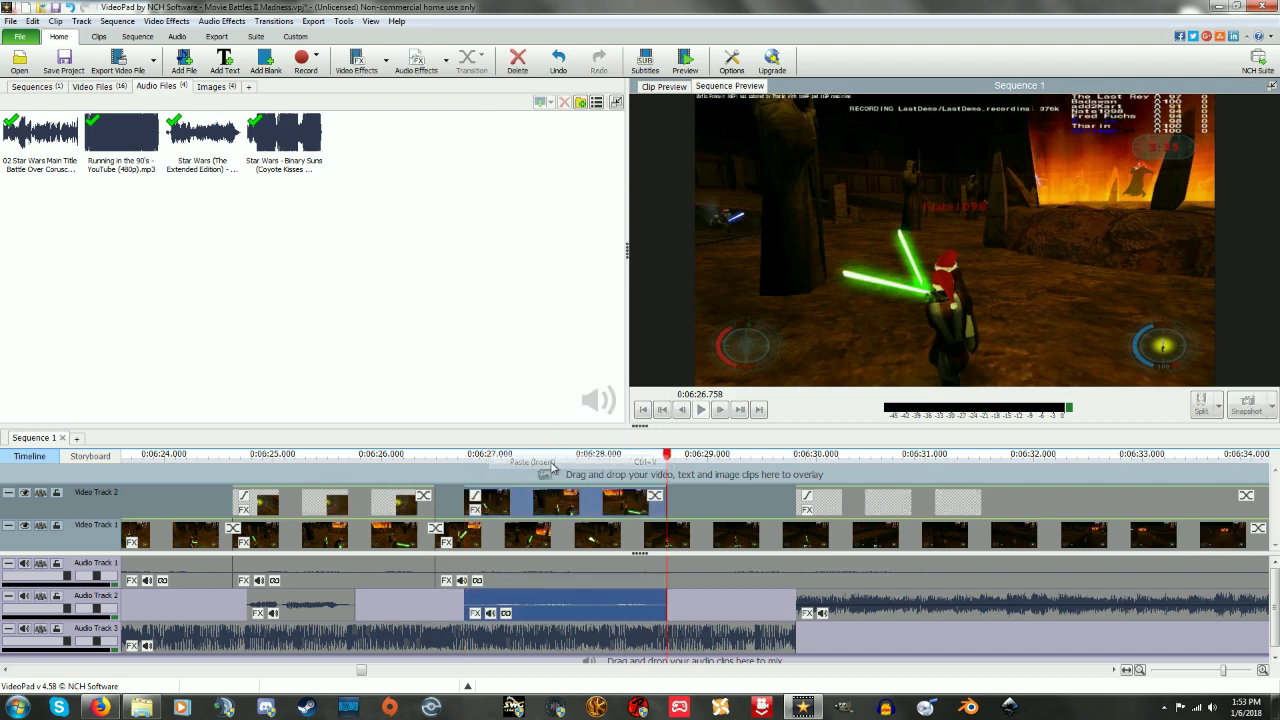
Unlink and delete the pasted clip's audio on Audio Track 2, then select the pasted video clip on Video Track 2
click(521, 602)
right_click(584, 612)
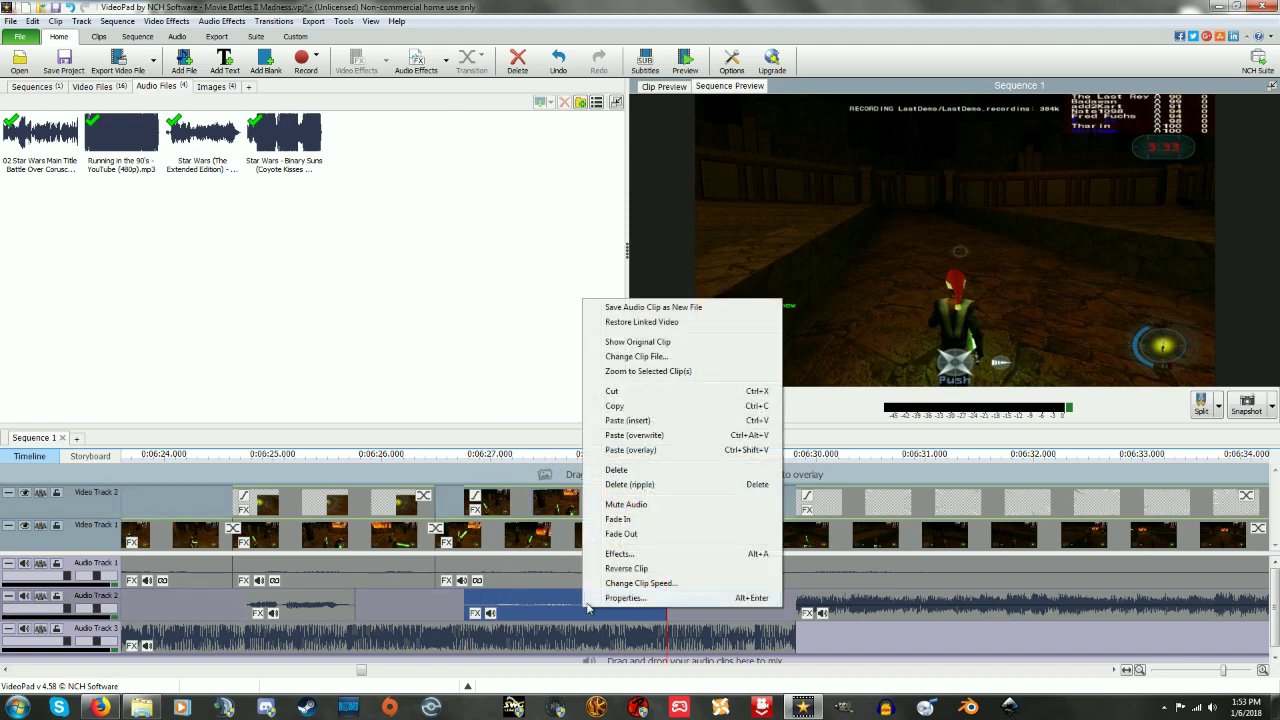
click(618, 470)
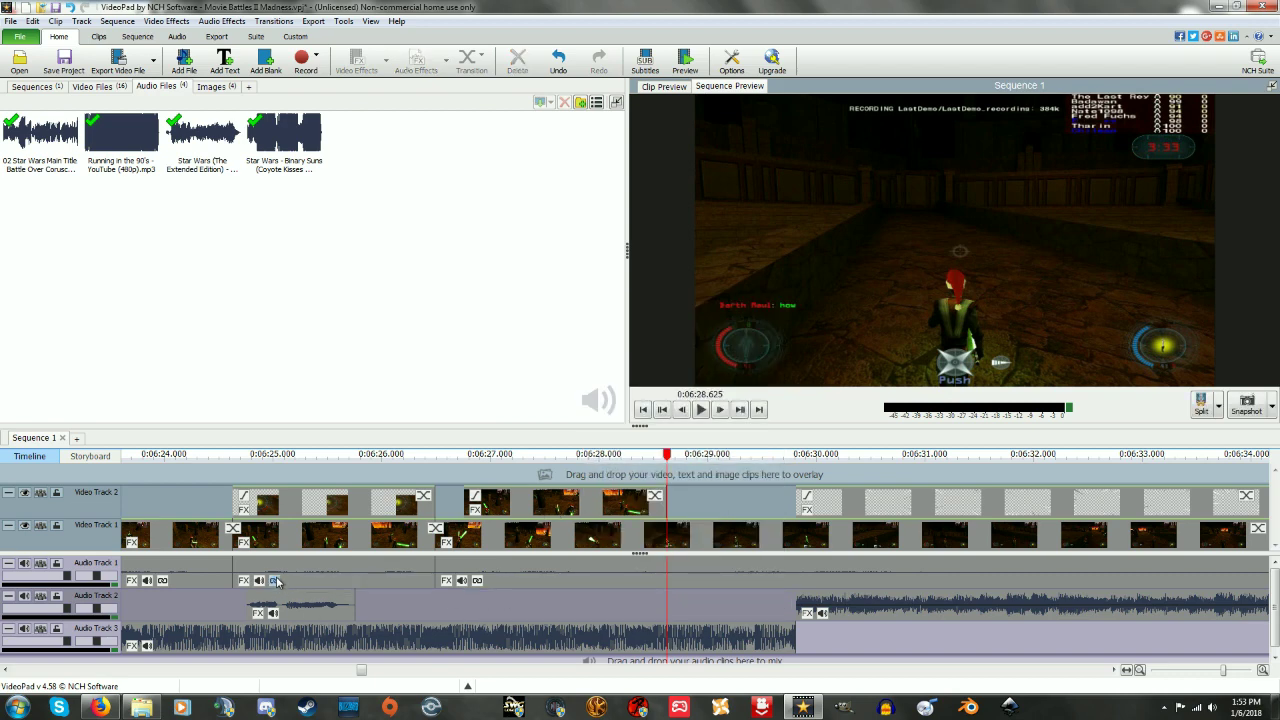
click(577, 508)
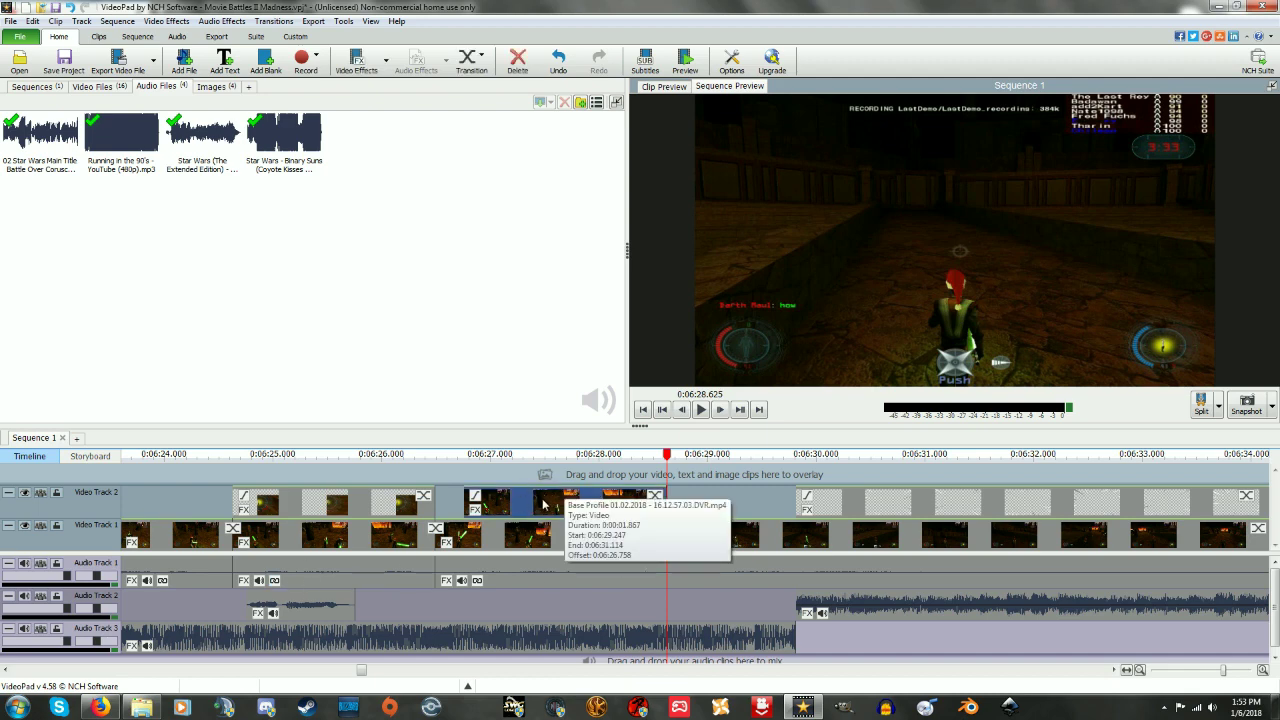
Add a Crop effect with X1 87.69 and Y1 85.48 to the pasted Video Track 2 clip and preview it at about 6:27.1
click(475, 510)
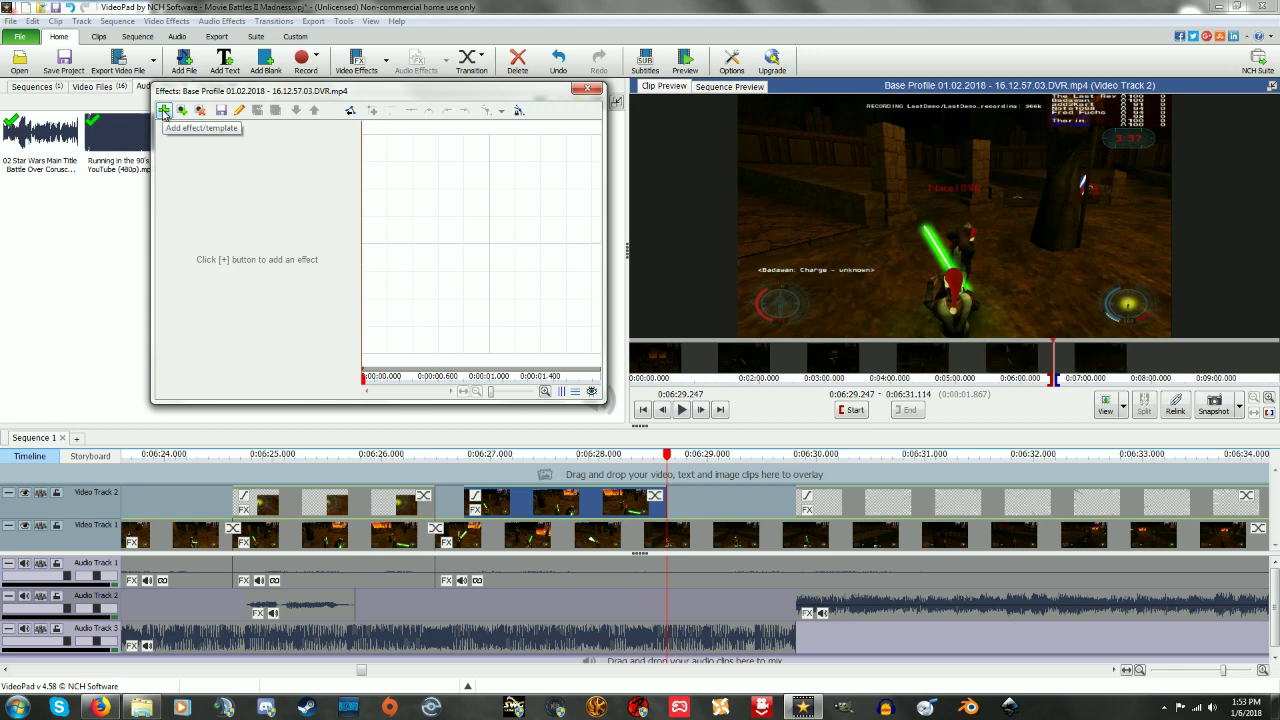
click(165, 111)
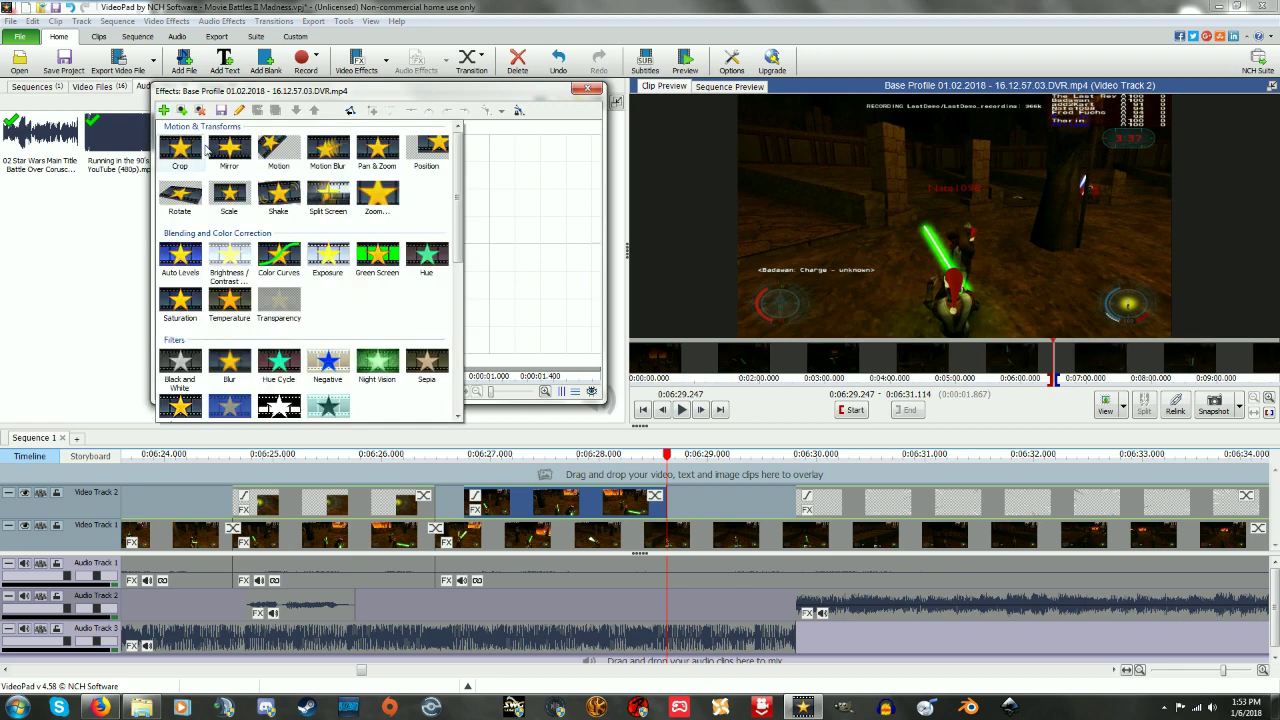
click(179, 152)
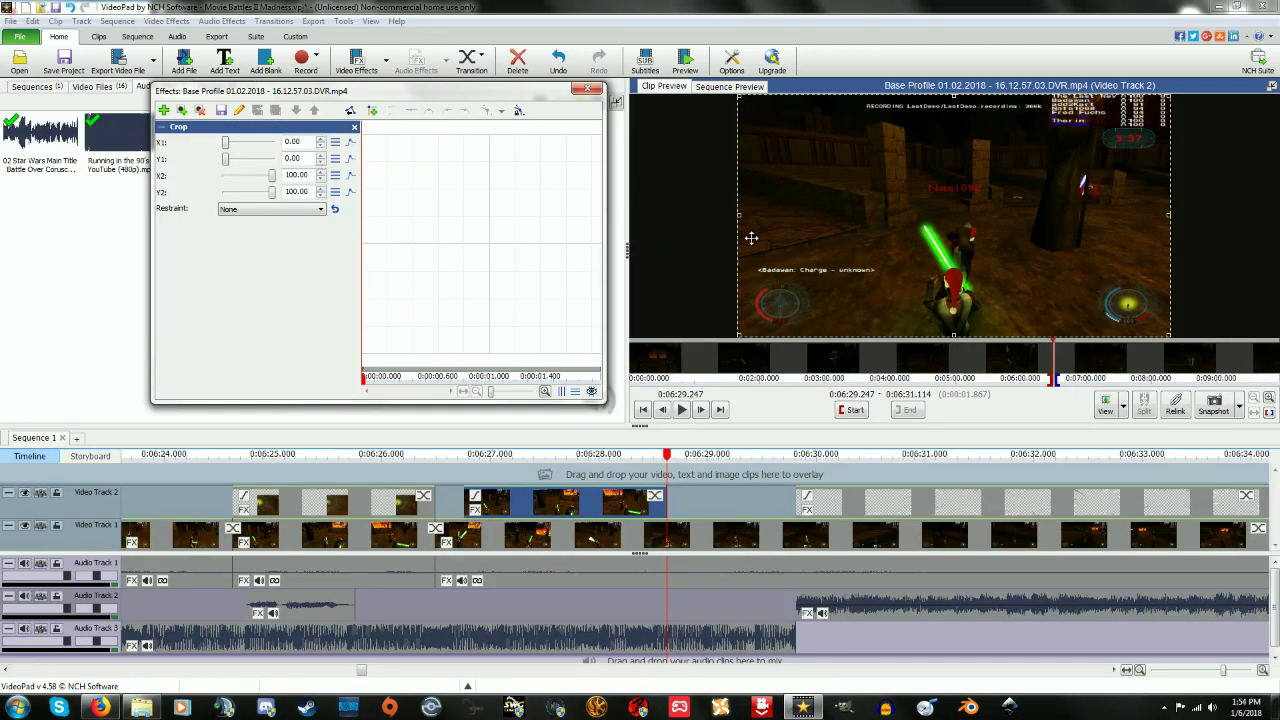
drag(738, 216, 1119, 272)
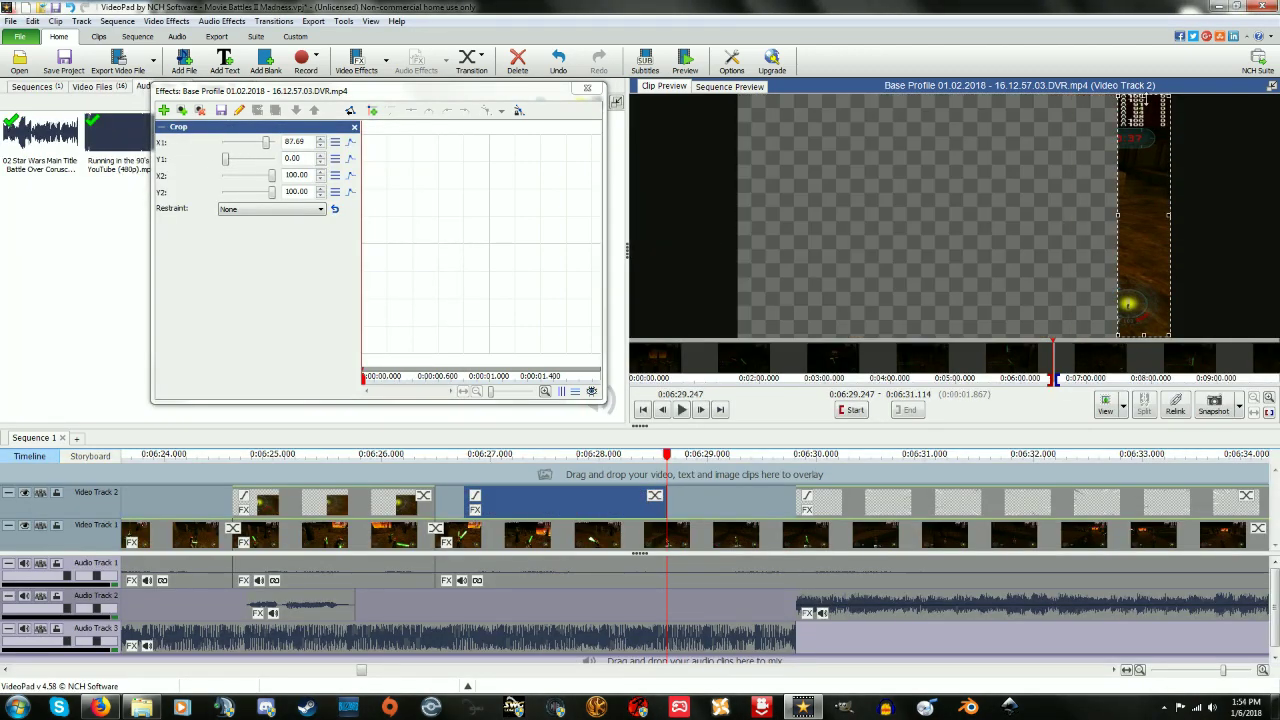
drag(1143, 96, 1146, 301)
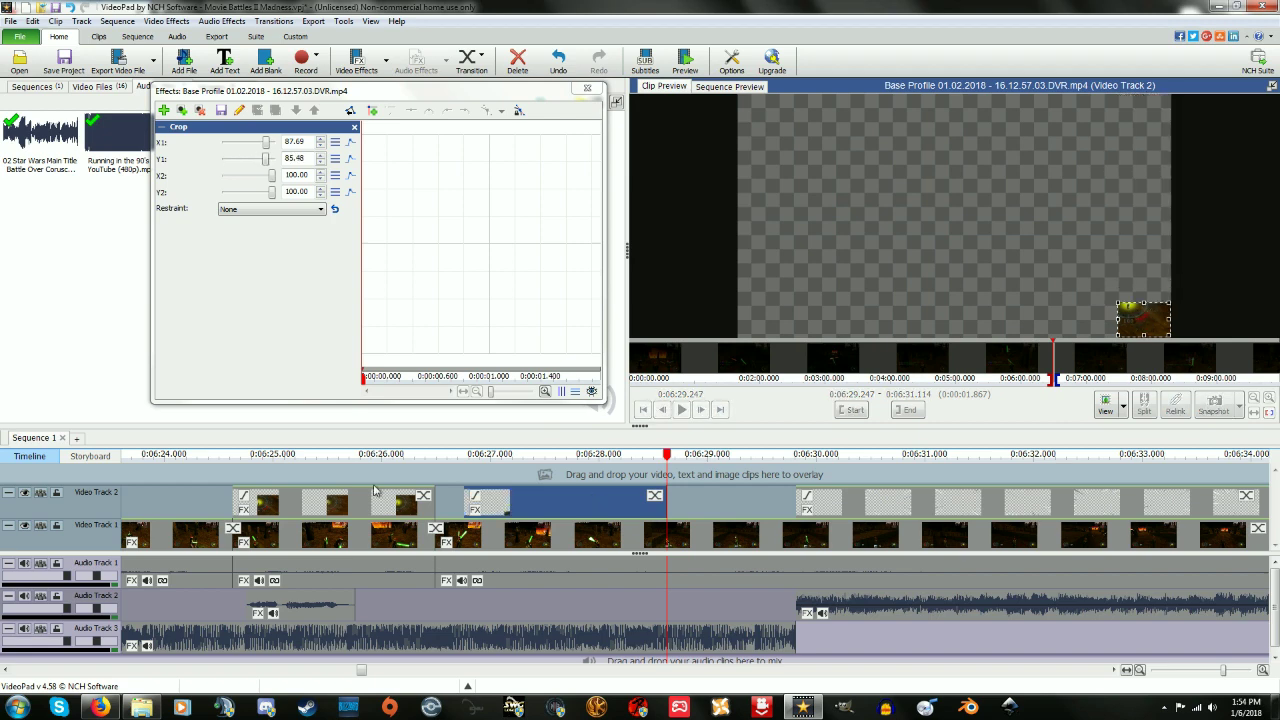
drag(310, 455, 504, 457)
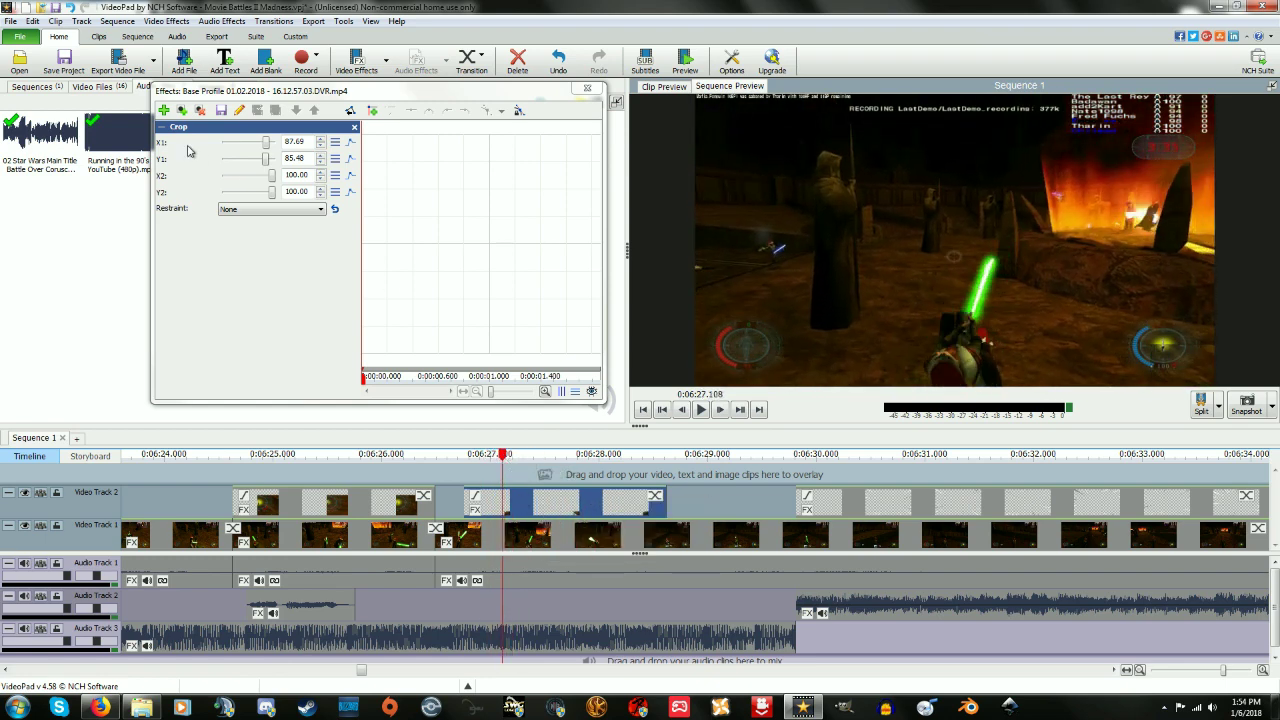
Remove the Crop effect from the pasted clip on Video Track 2
click(163, 110)
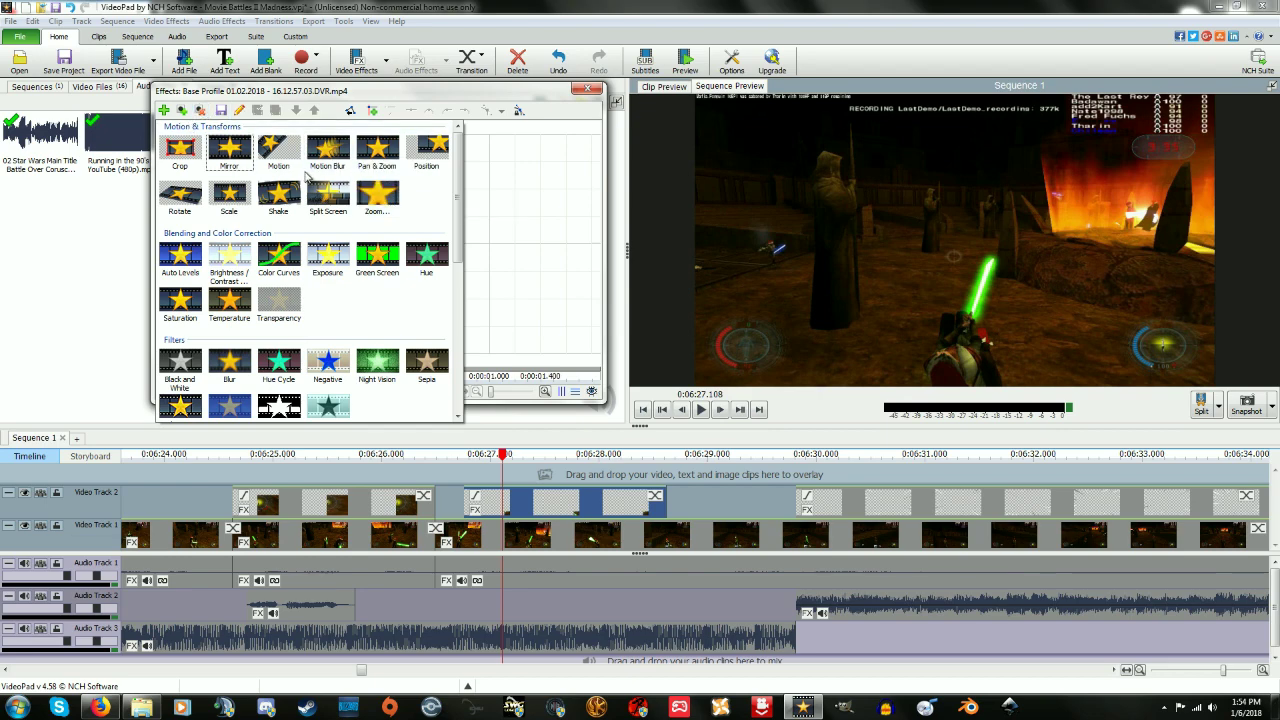
click(508, 100)
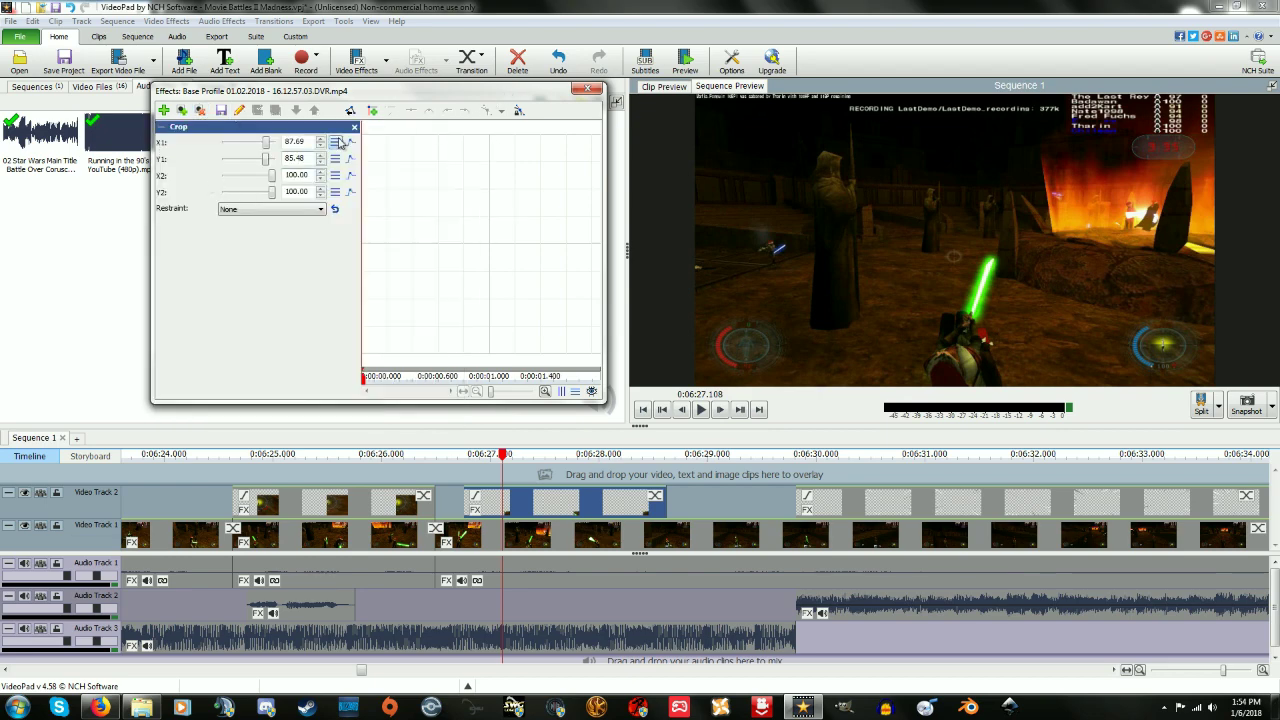
click(354, 127)
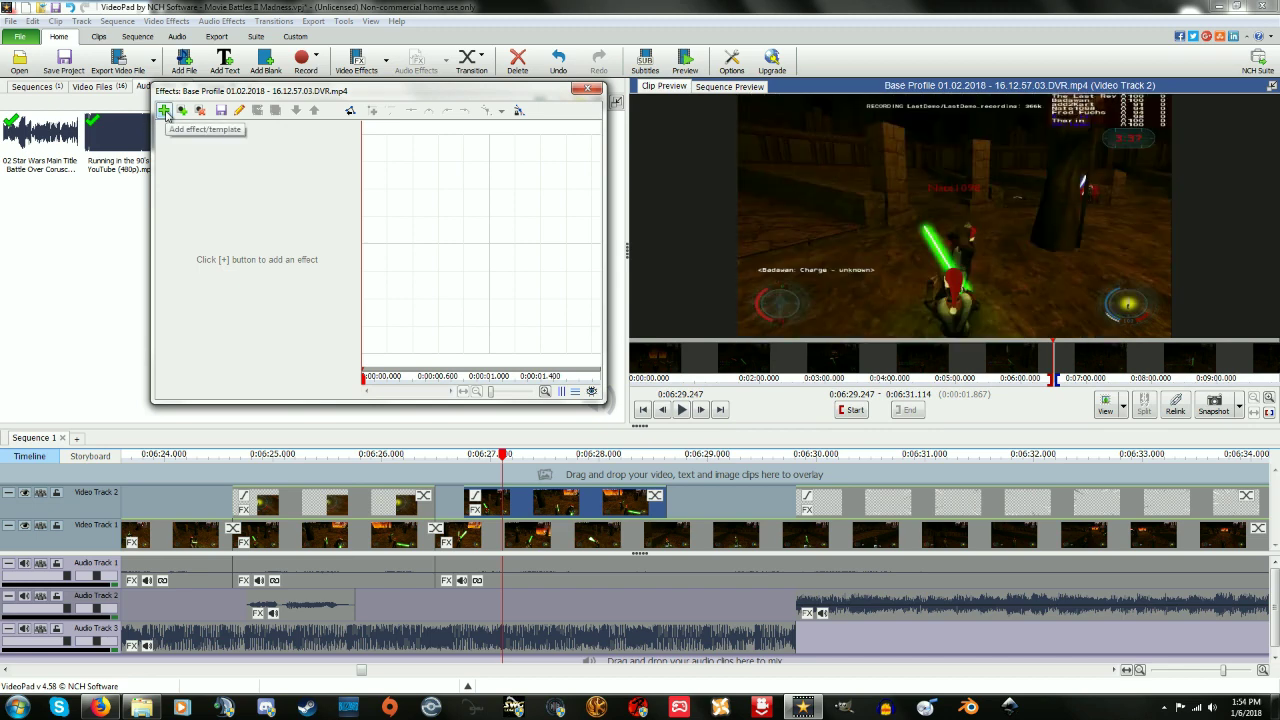
Add a 16:9 Zoom effect framing the round yellow HUD gauge, with X1 79.86, Y1 76.71, X2 100 and Y2 96.88
click(164, 112)
click(378, 190)
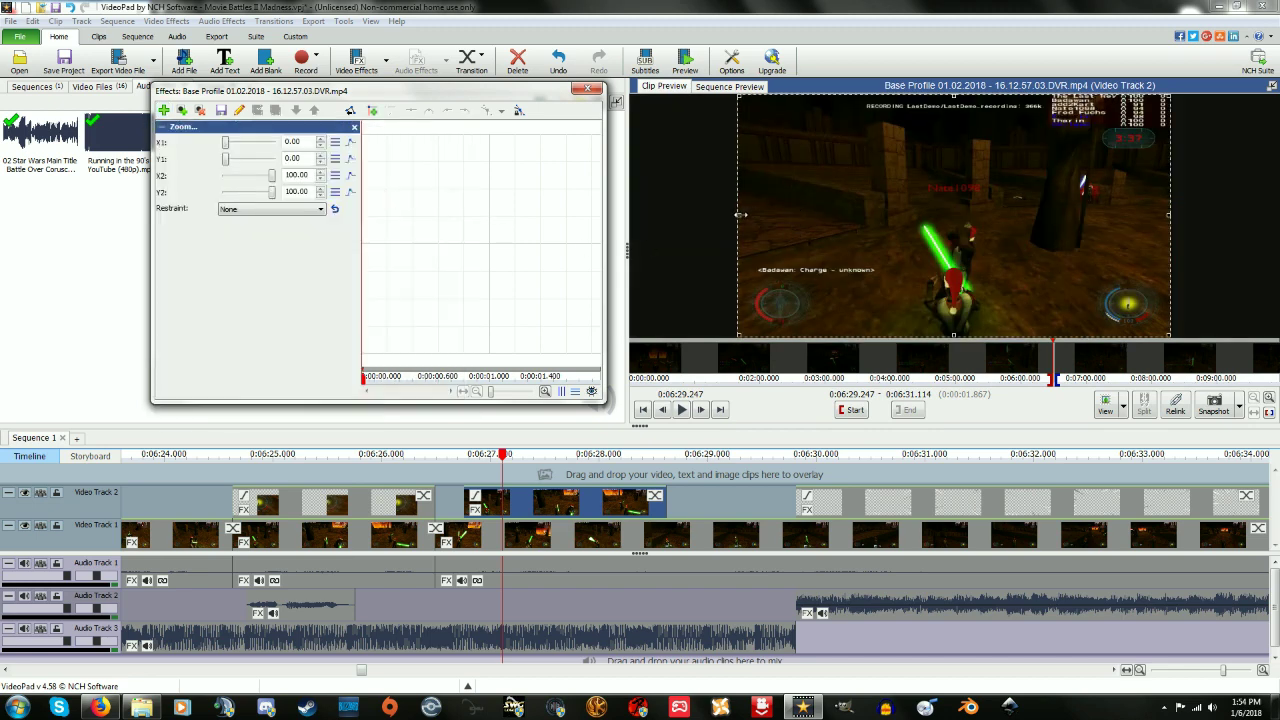
drag(740, 214, 743, 215)
drag(1046, 267, 1090, 268)
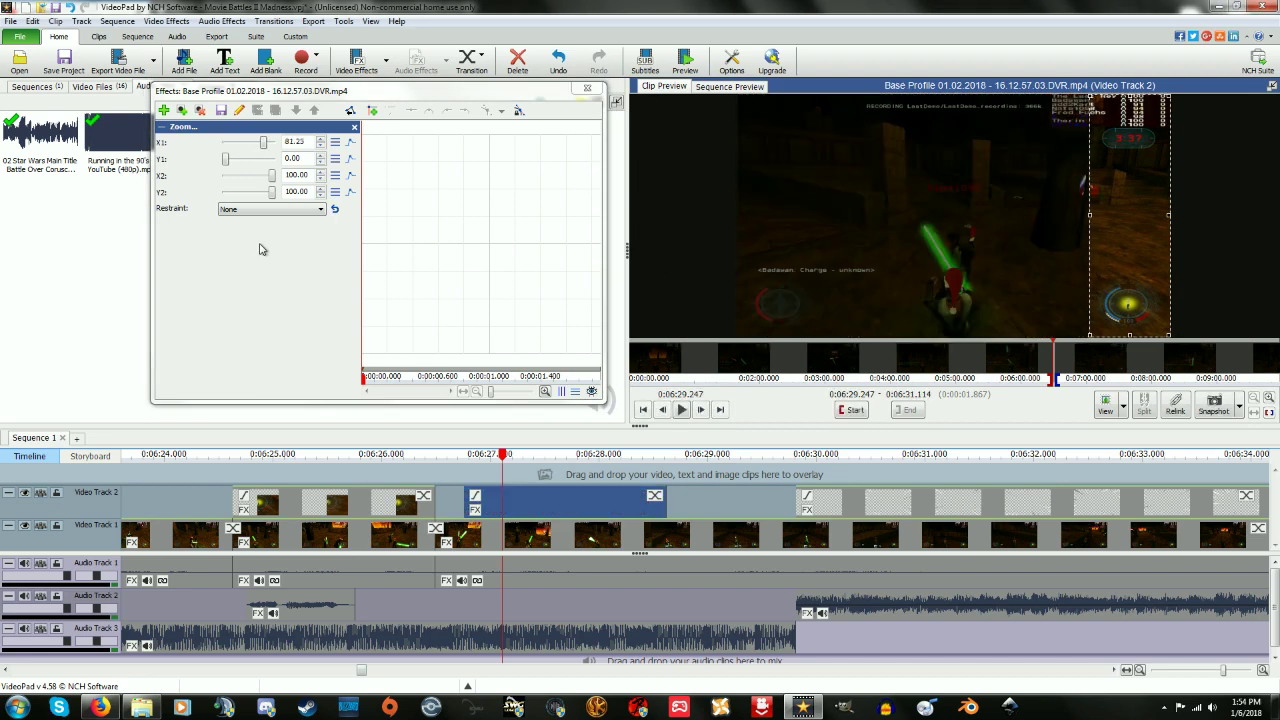
drag(1132, 100, 1136, 263)
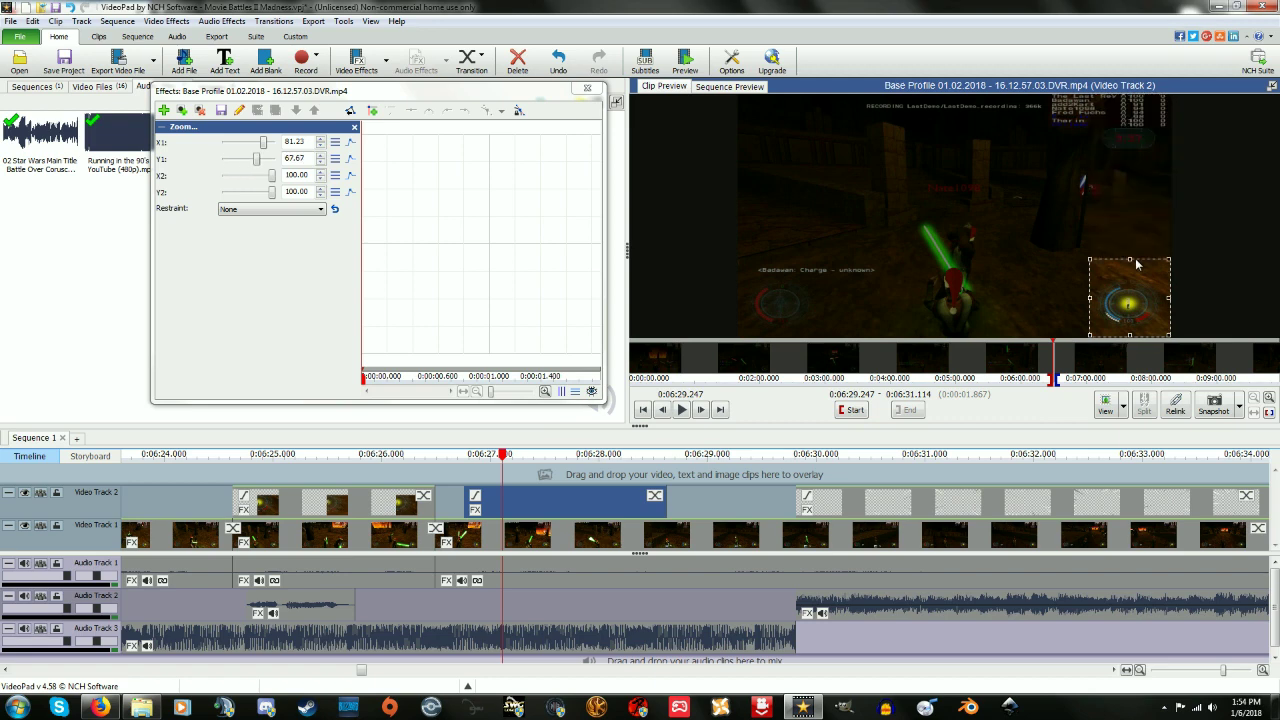
click(228, 210)
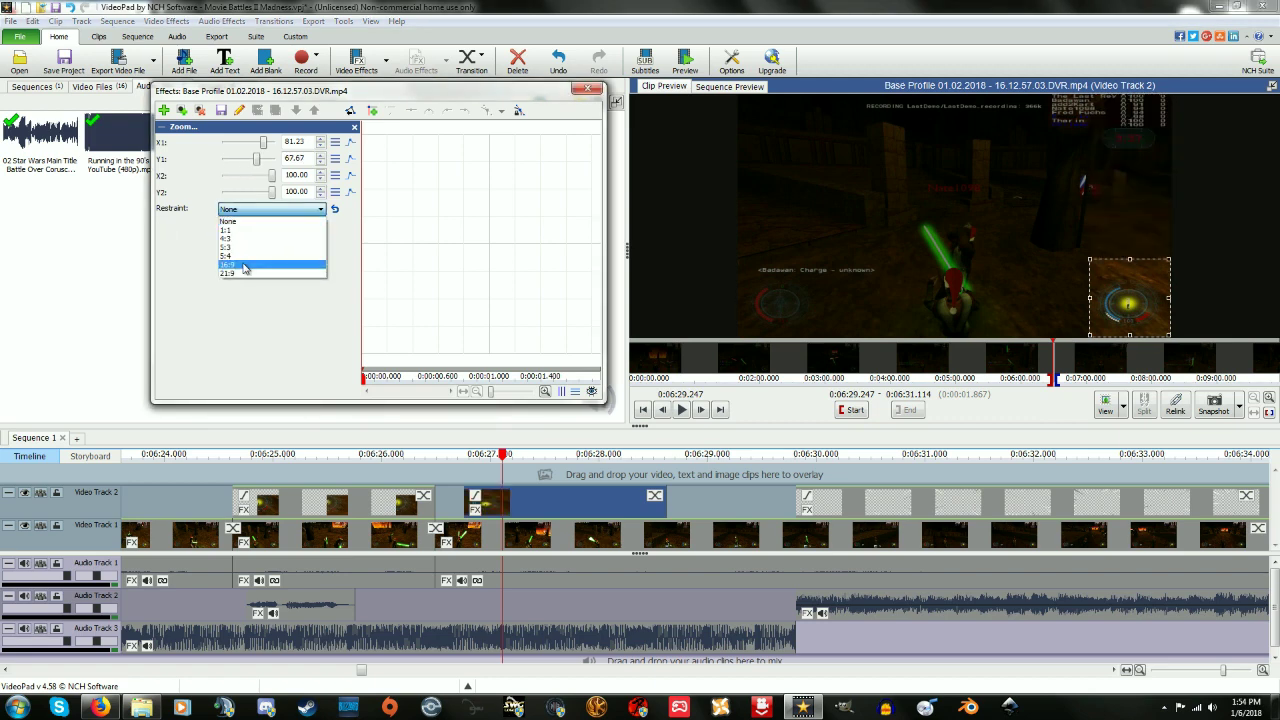
click(243, 266)
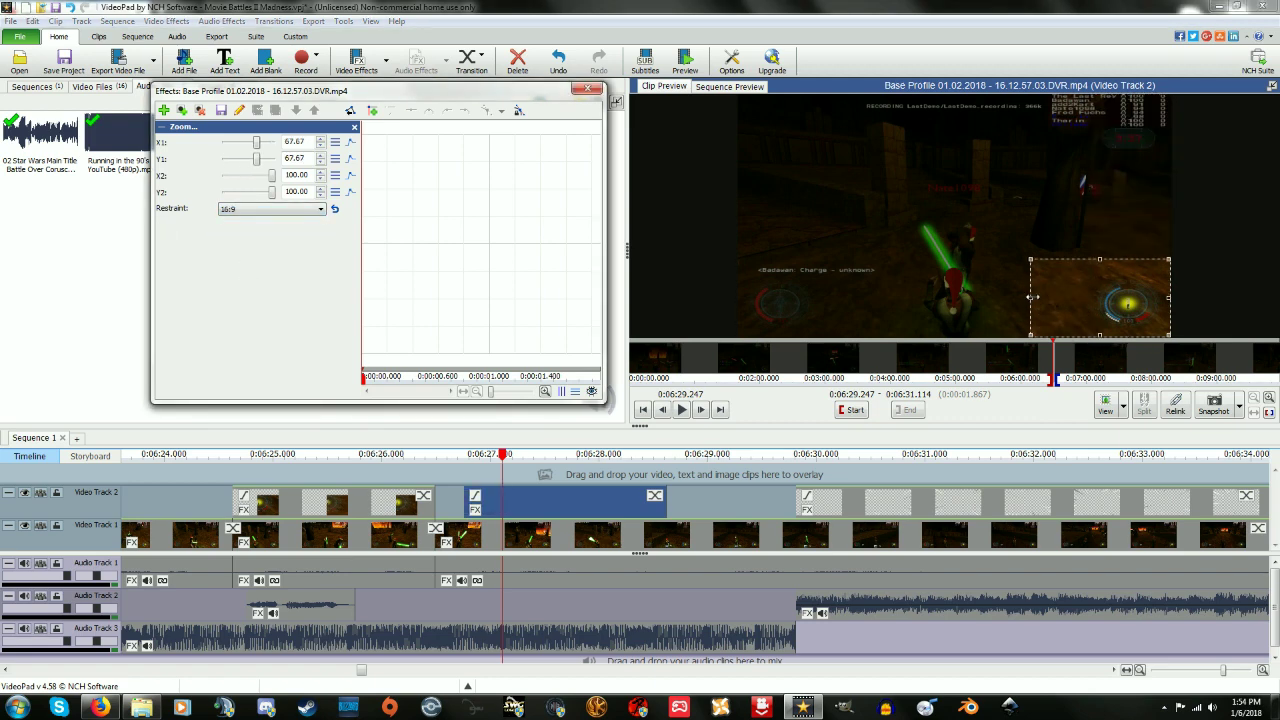
drag(1033, 297, 1125, 303)
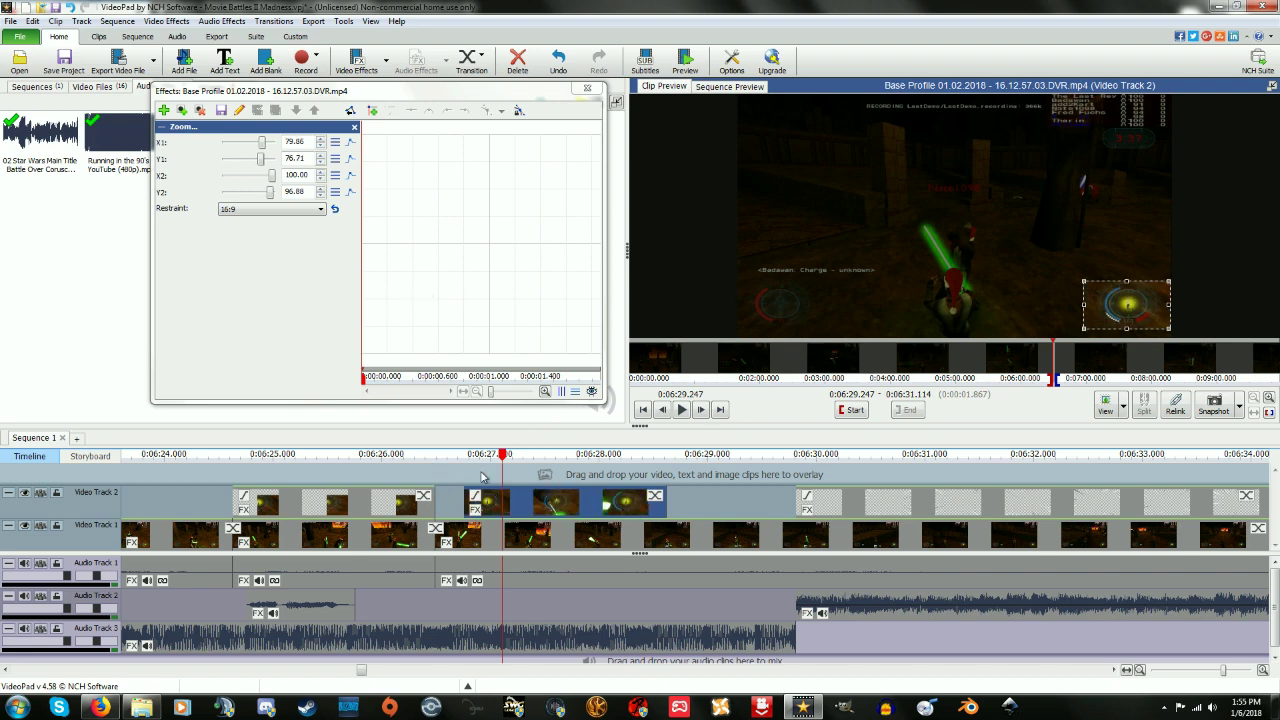
Add a Crop effect with X1 49.08 and Y1 43.01 to the zoomed clip and scrub the timeline to preview the overlays
click(164, 110)
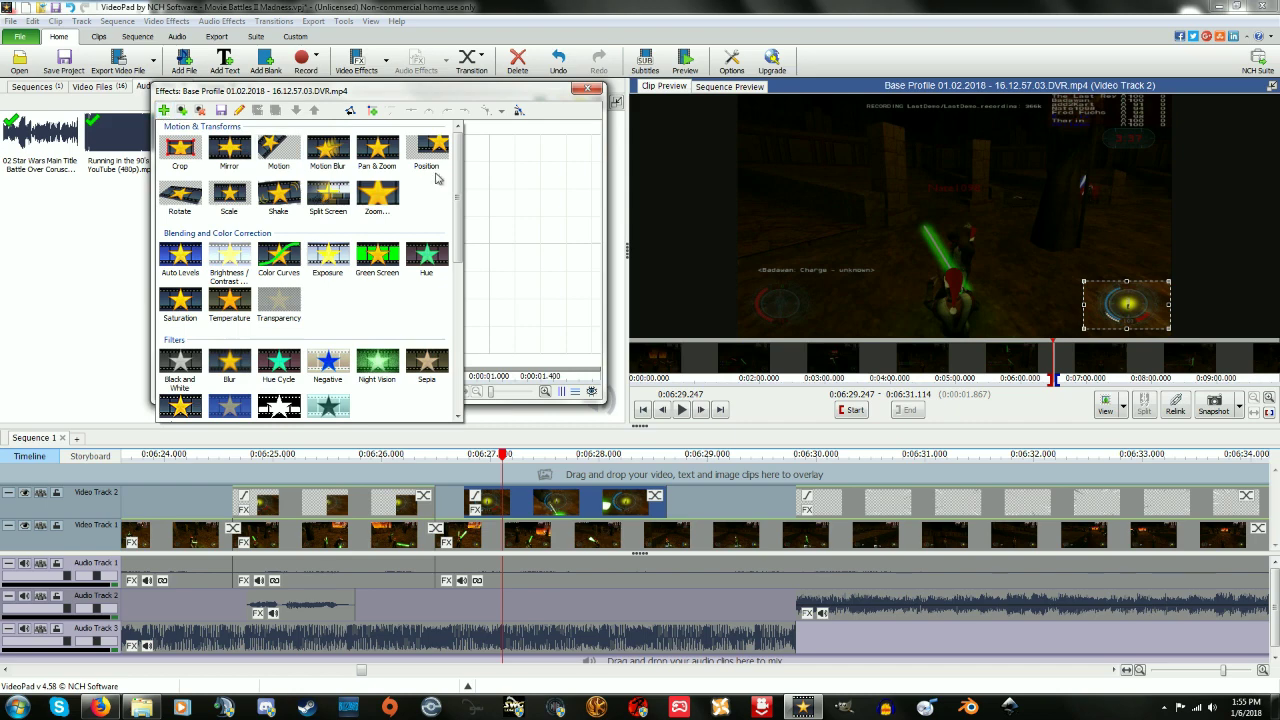
click(181, 155)
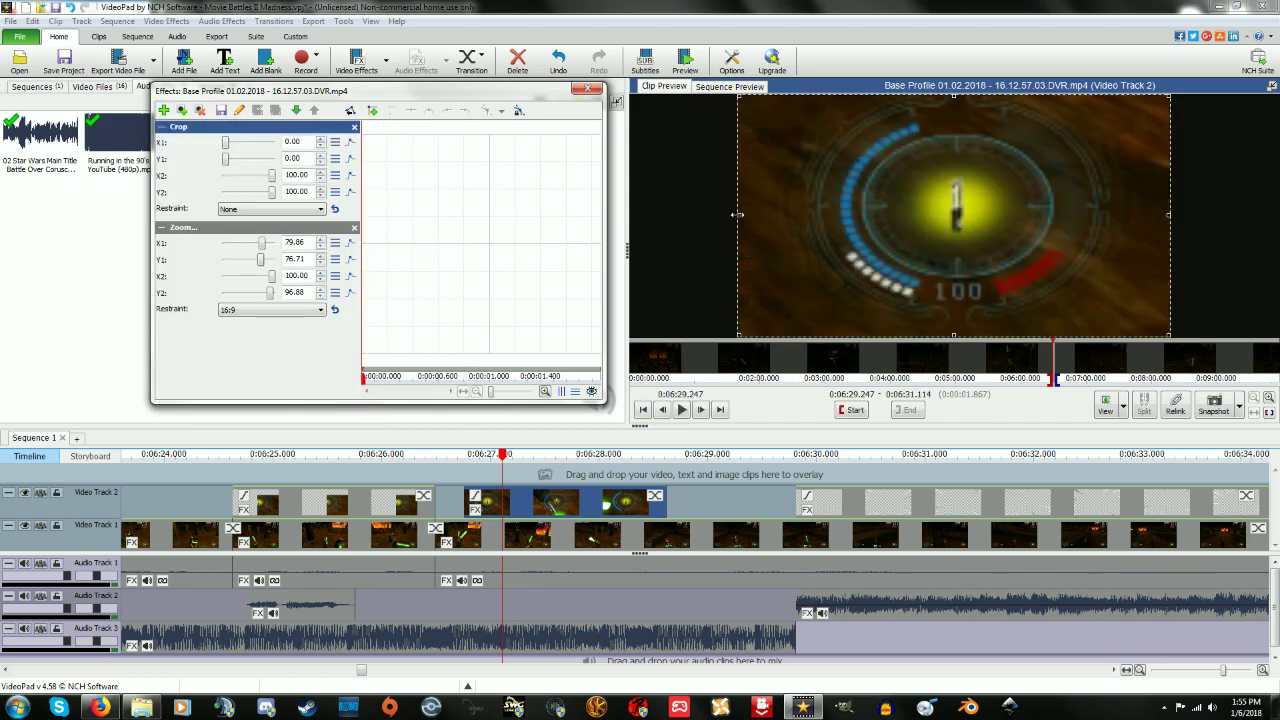
drag(739, 215, 798, 223)
drag(948, 236, 951, 231)
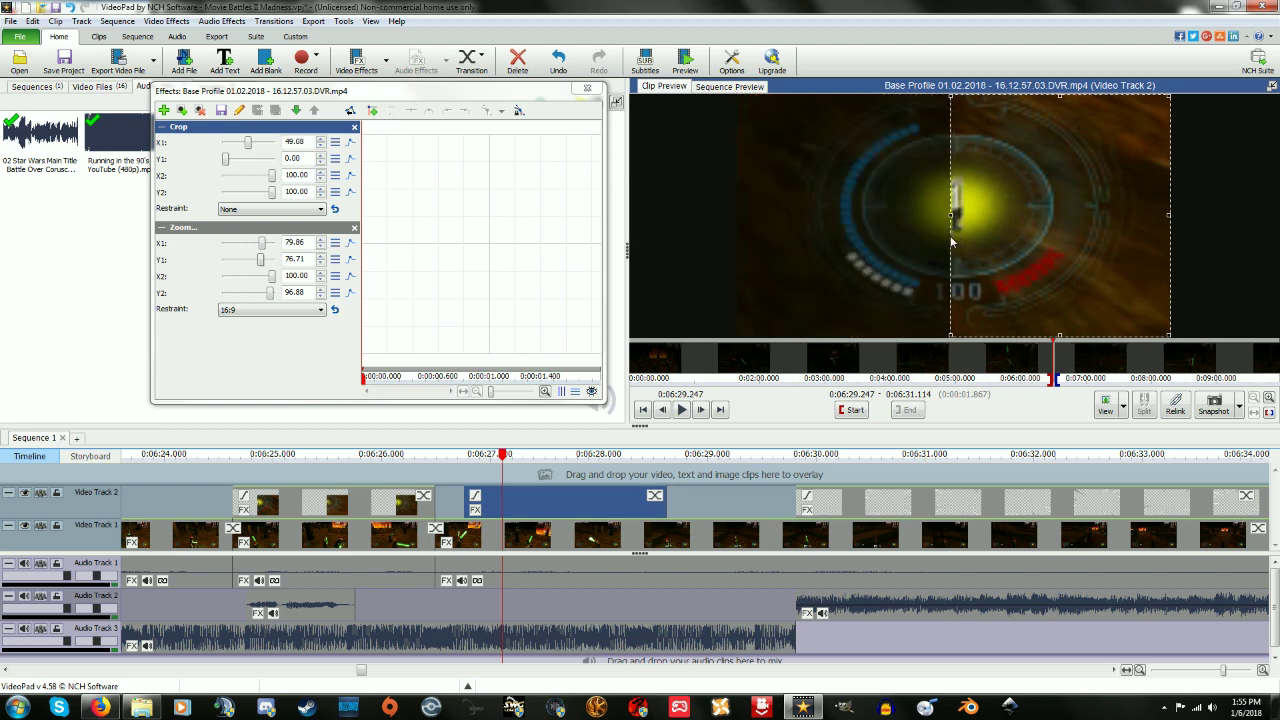
drag(1059, 95, 1065, 198)
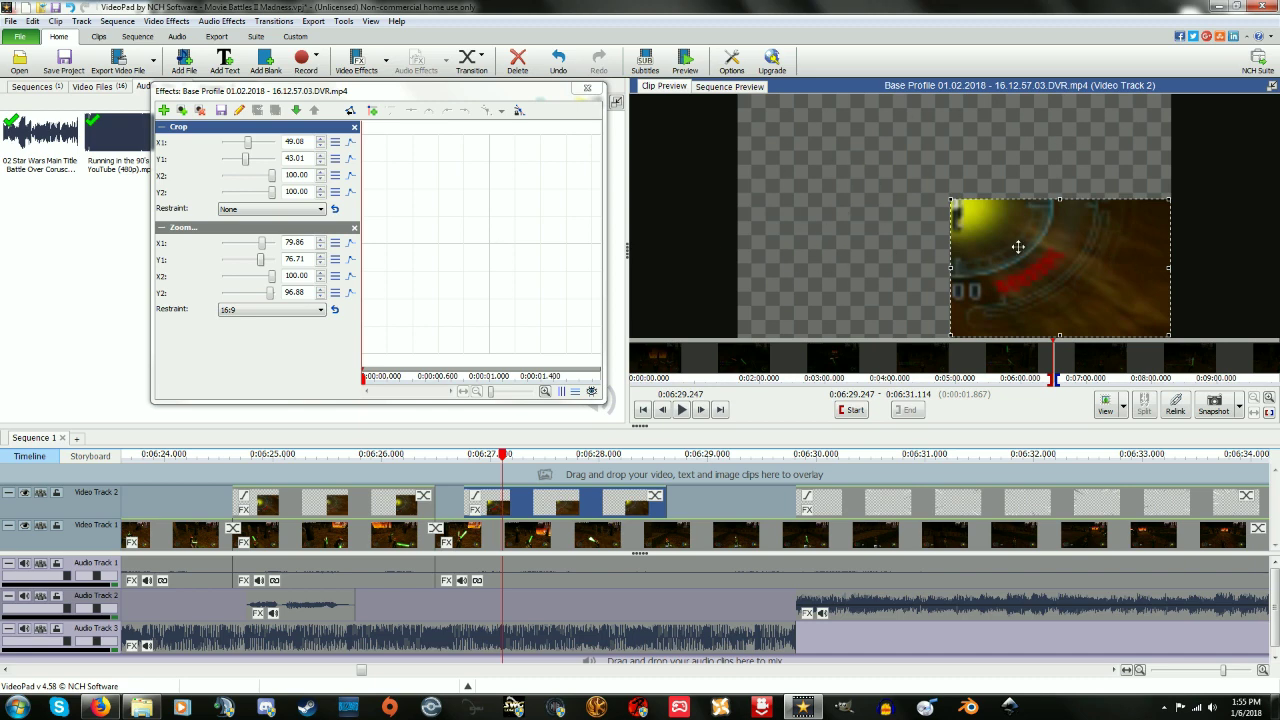
mouse_move(457, 455)
mouse_down()
mouse_move(507, 460)
mouse_move(481, 458)
mouse_up()
drag(291, 457, 361, 458)
Delete the zoomed and cropped clip from Video Track 2 without rippling the other clips
right_click(557, 500)
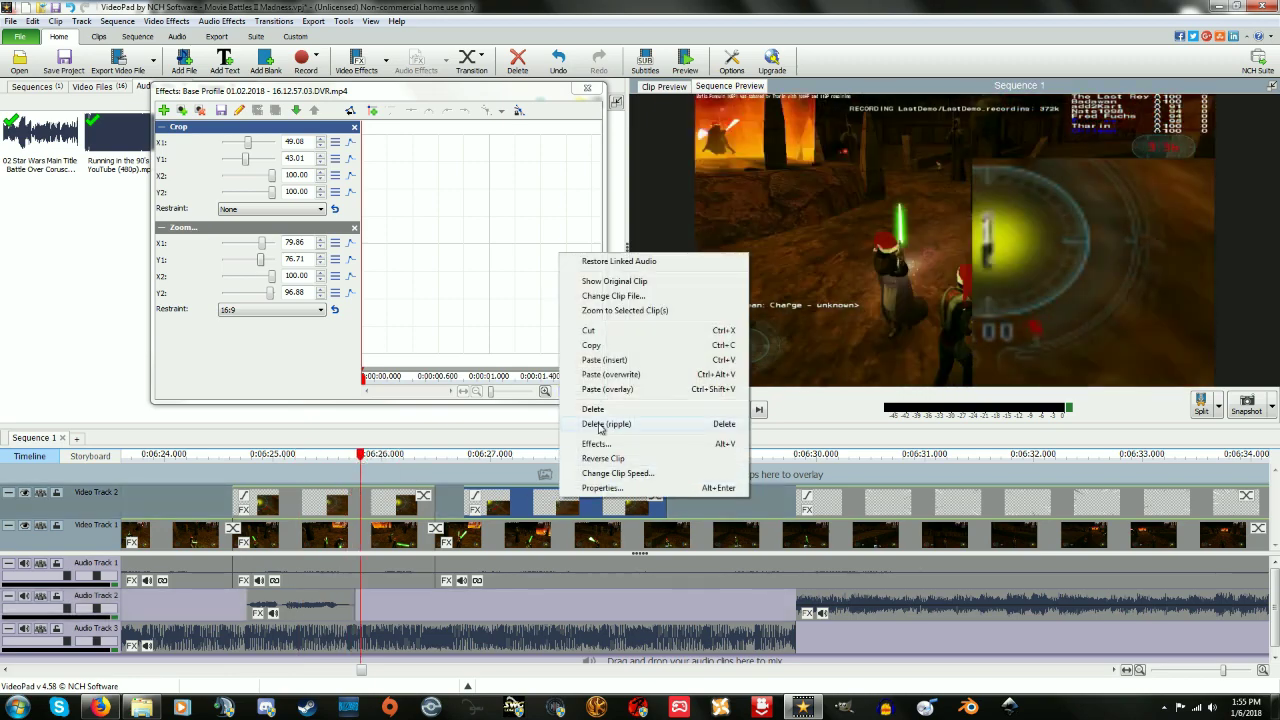
click(607, 414)
scroll(333, 603, up, 3)
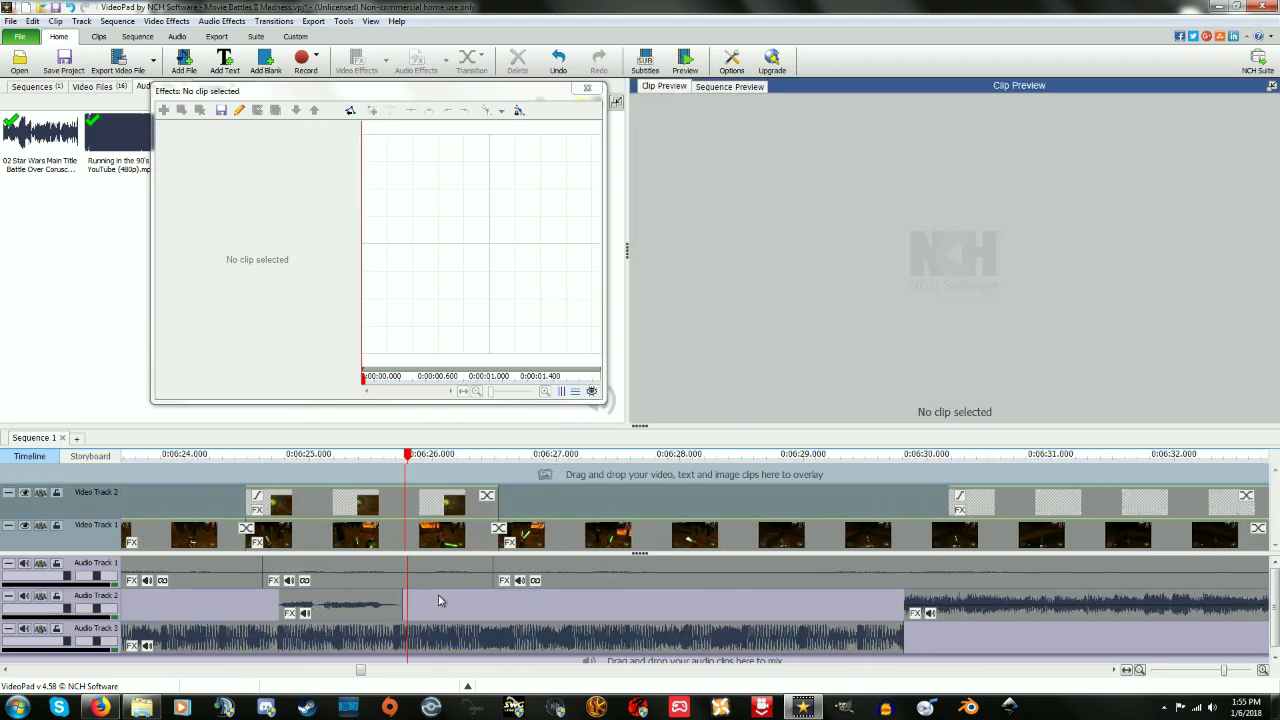
Move the playhead to about 6:30.8 to preview the speedlines overlay above the gameplay footage
click(318, 599)
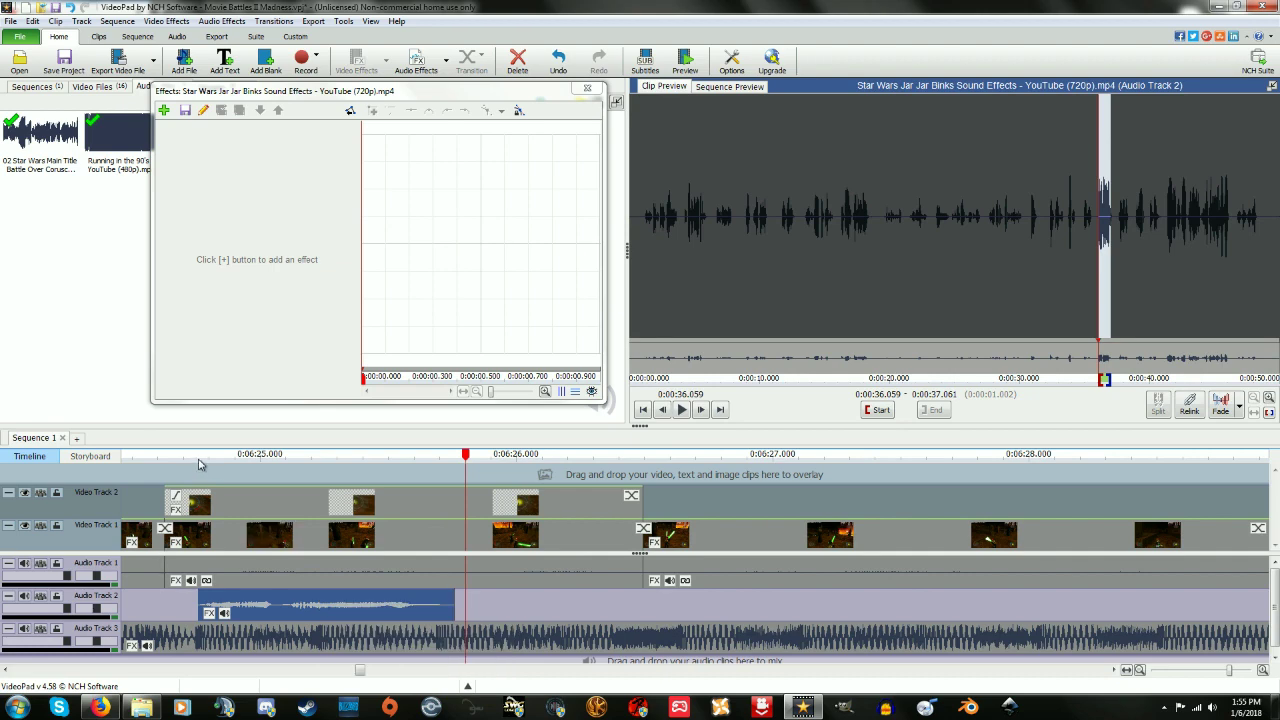
scroll(406, 490, down, 5)
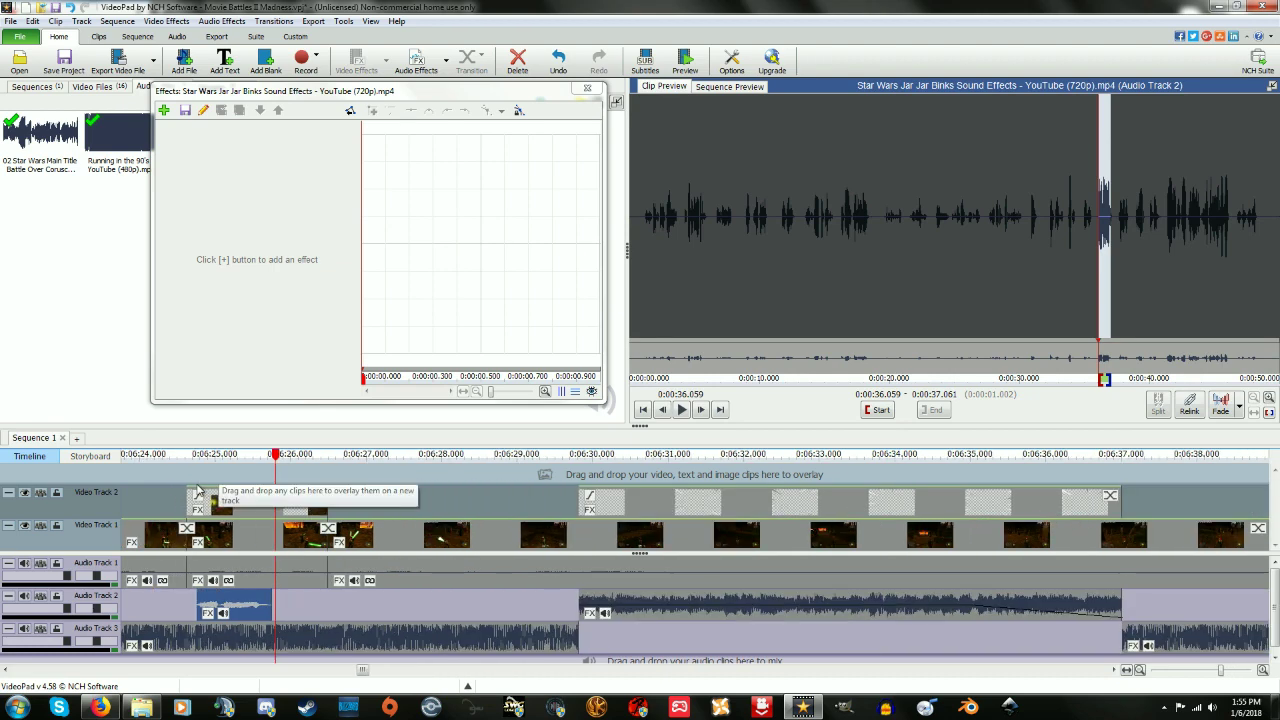
scroll(406, 485, up, 1)
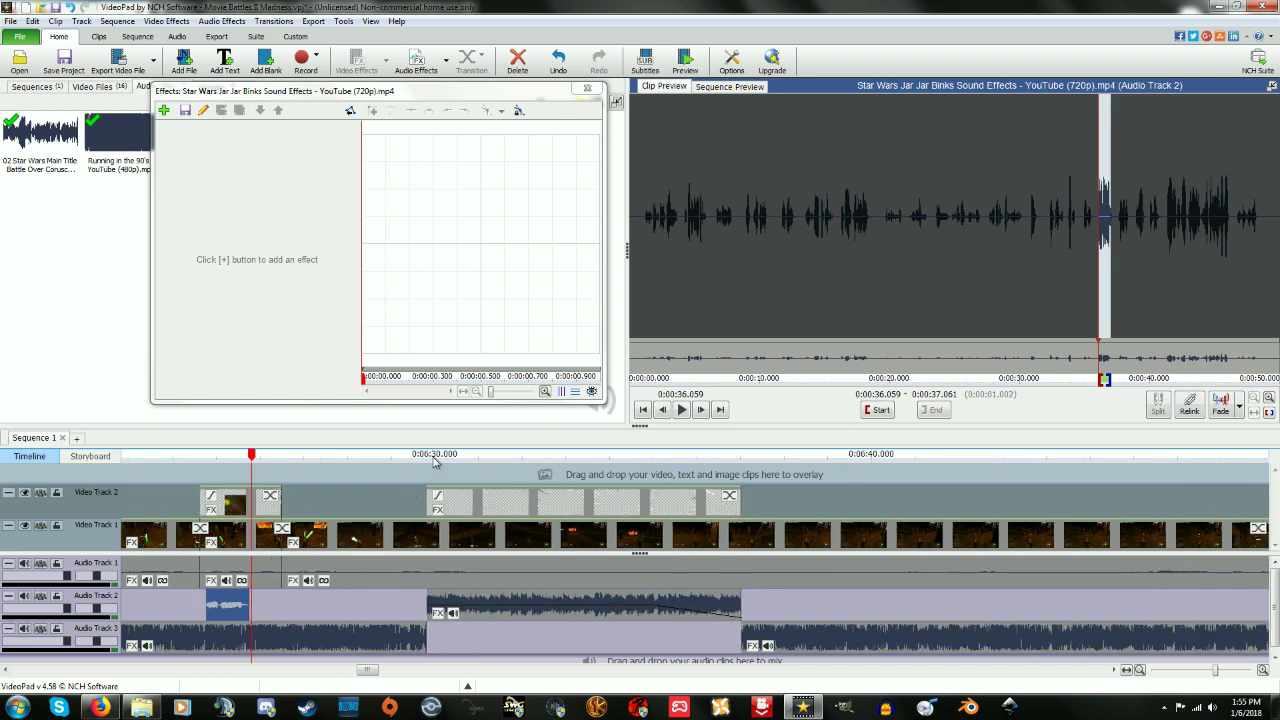
click(468, 456)
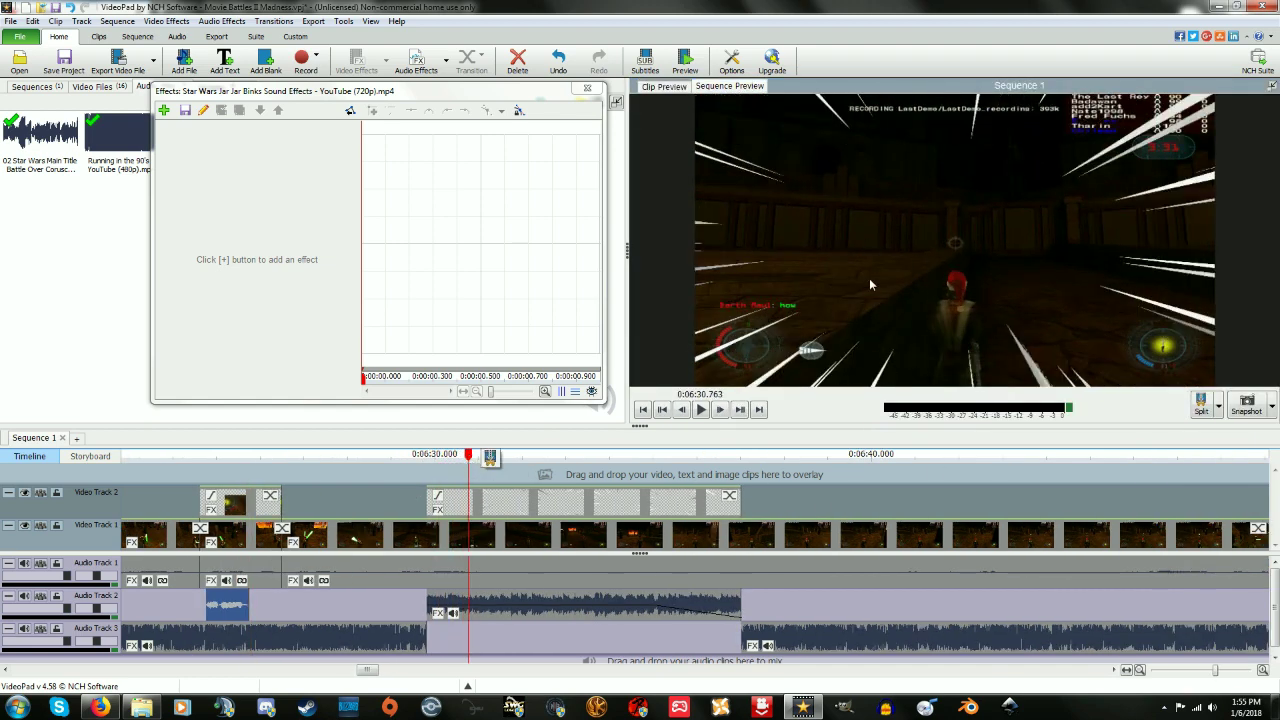
Close the Effects window and preview the original Speedlines Overlay source file among the video files
right_click(530, 500)
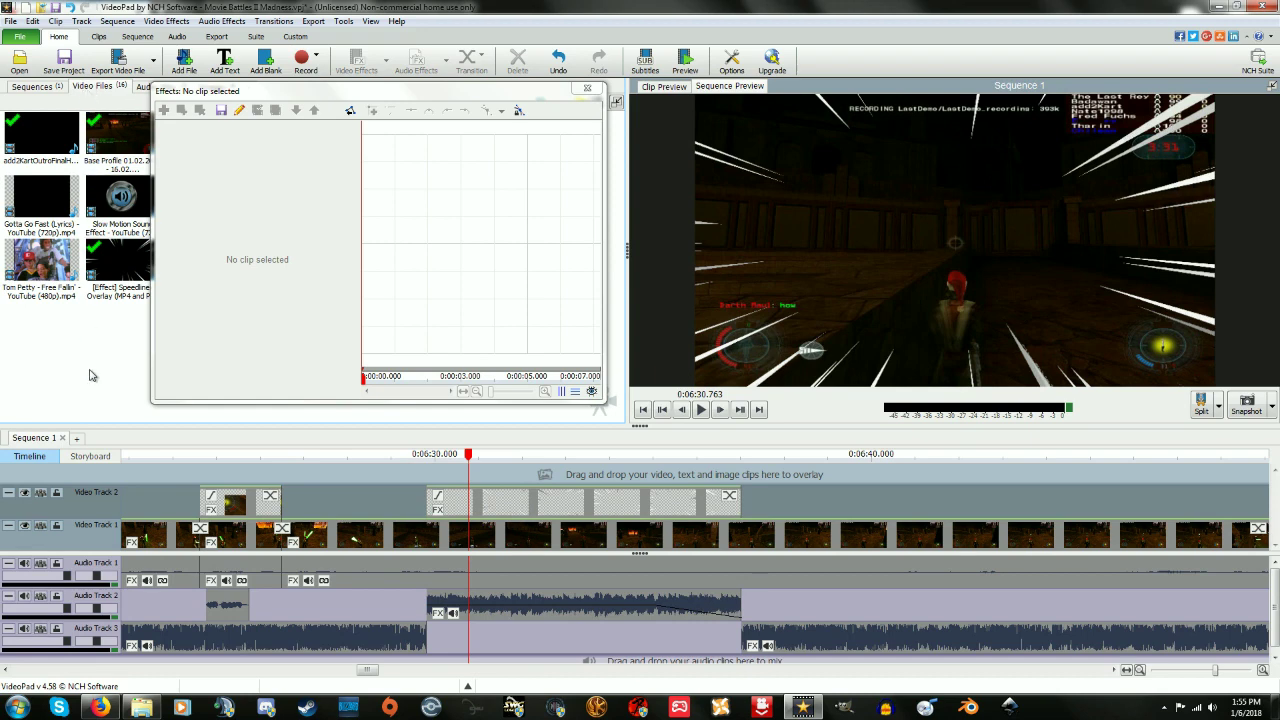
click(589, 93)
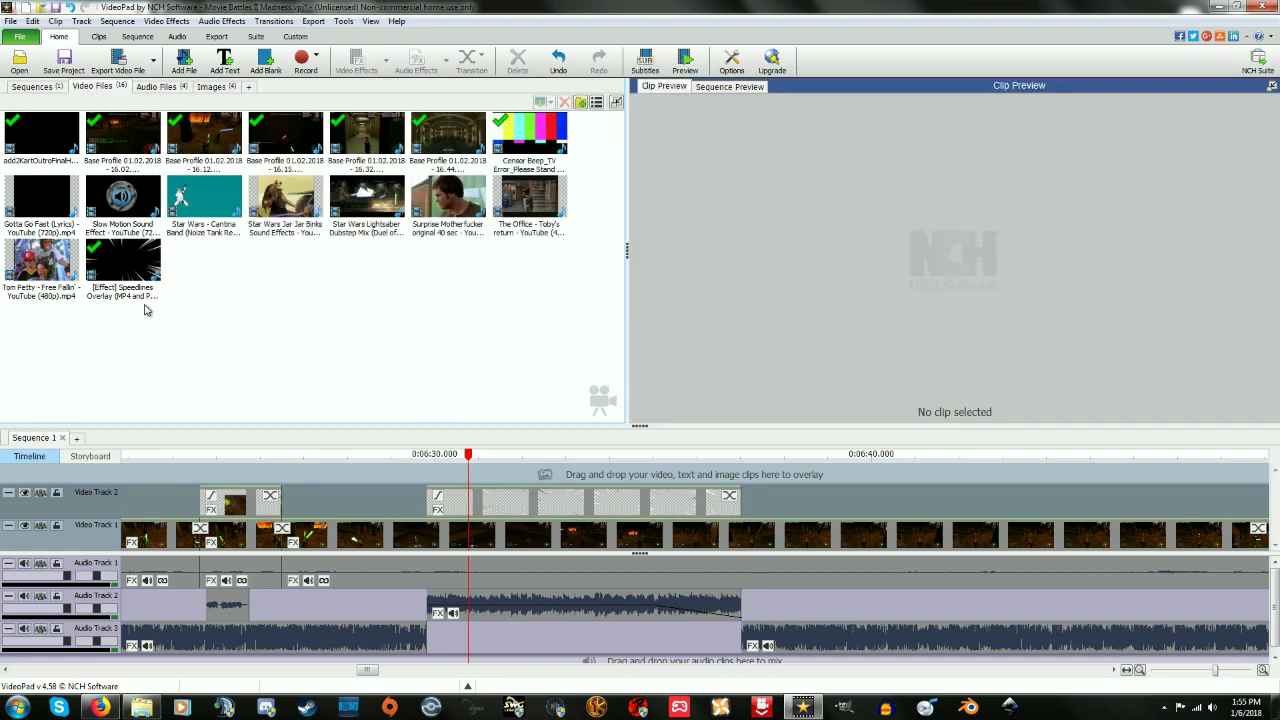
click(133, 259)
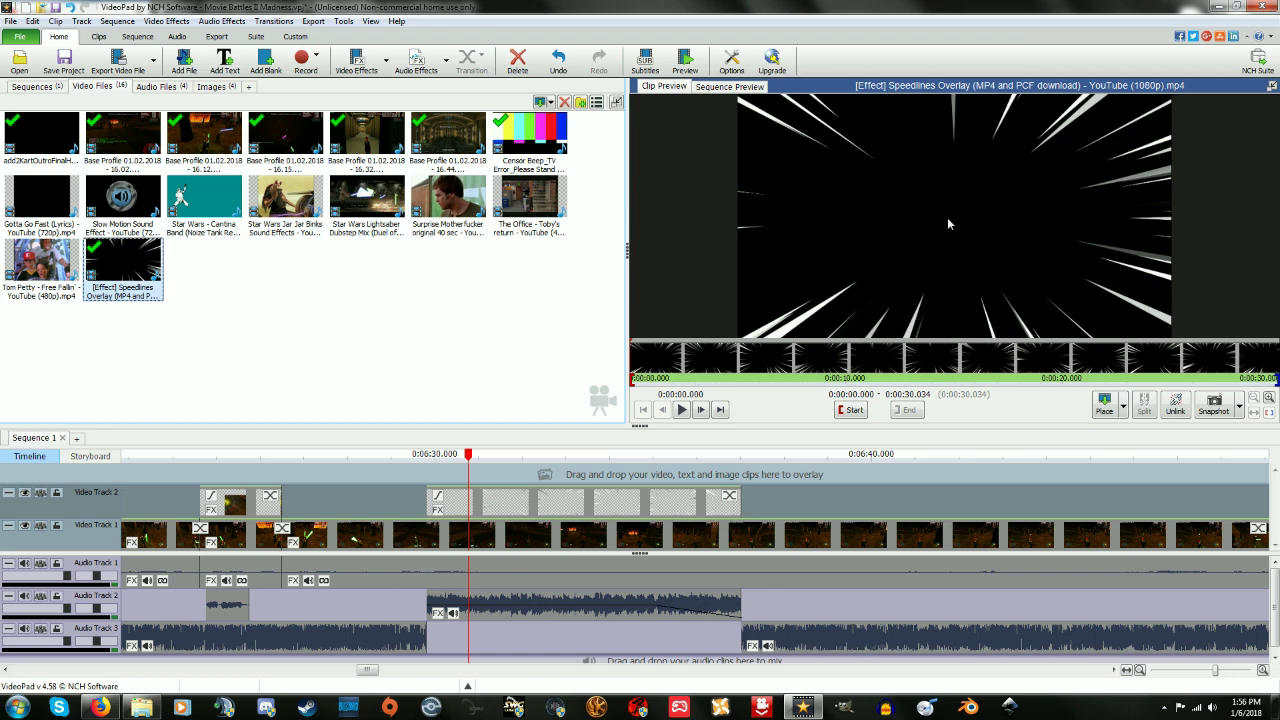
Set the Green Screen effect's fading to 100 on the speedlines clip and preview it at about 6:30.9
click(510, 516)
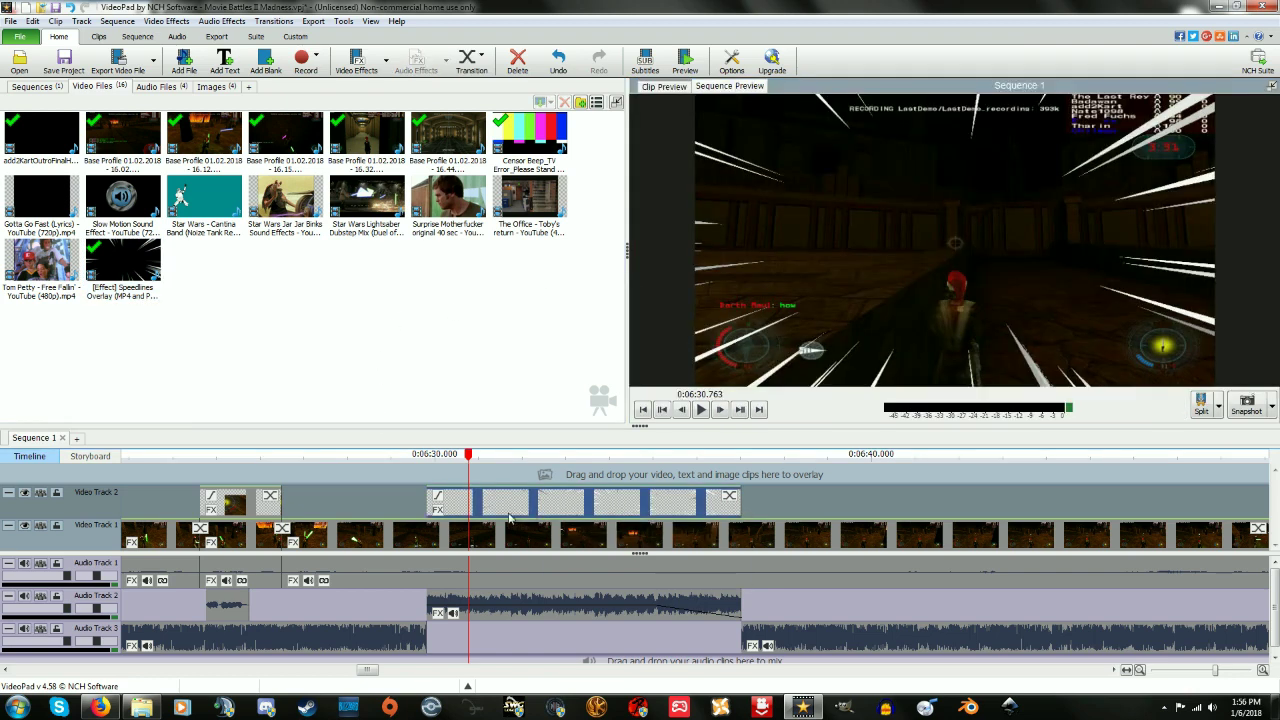
click(440, 510)
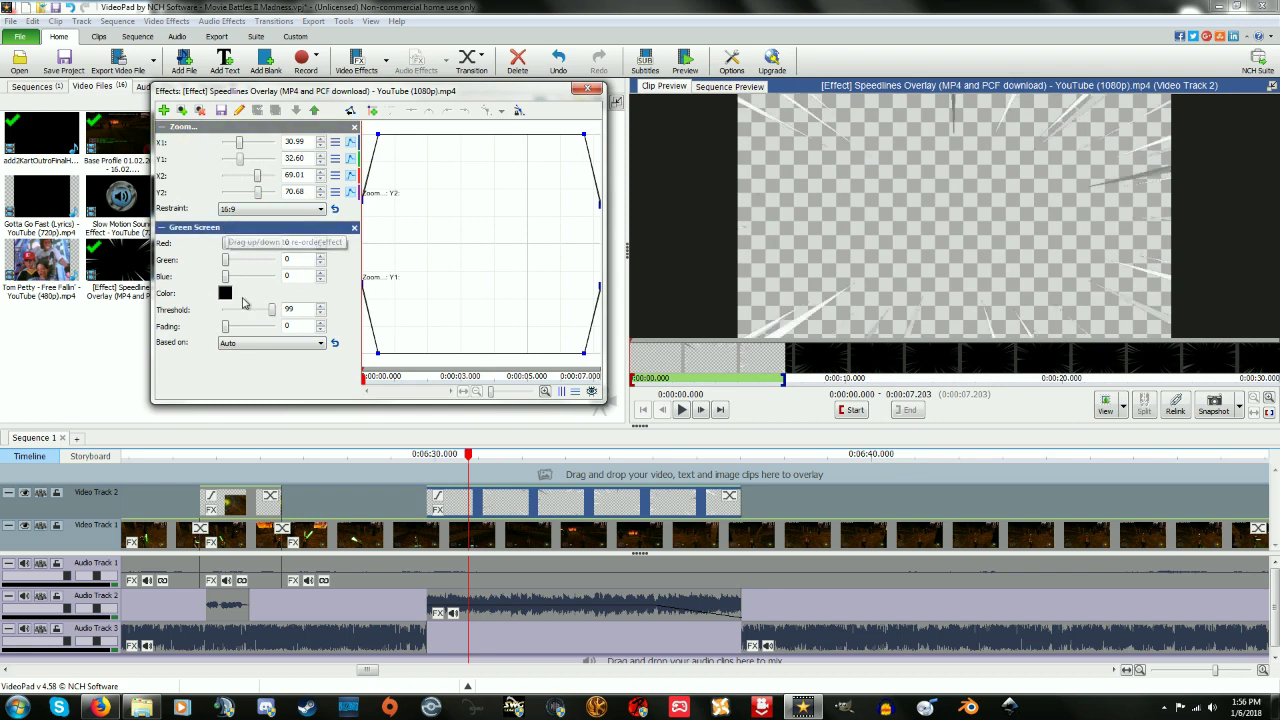
click(226, 297)
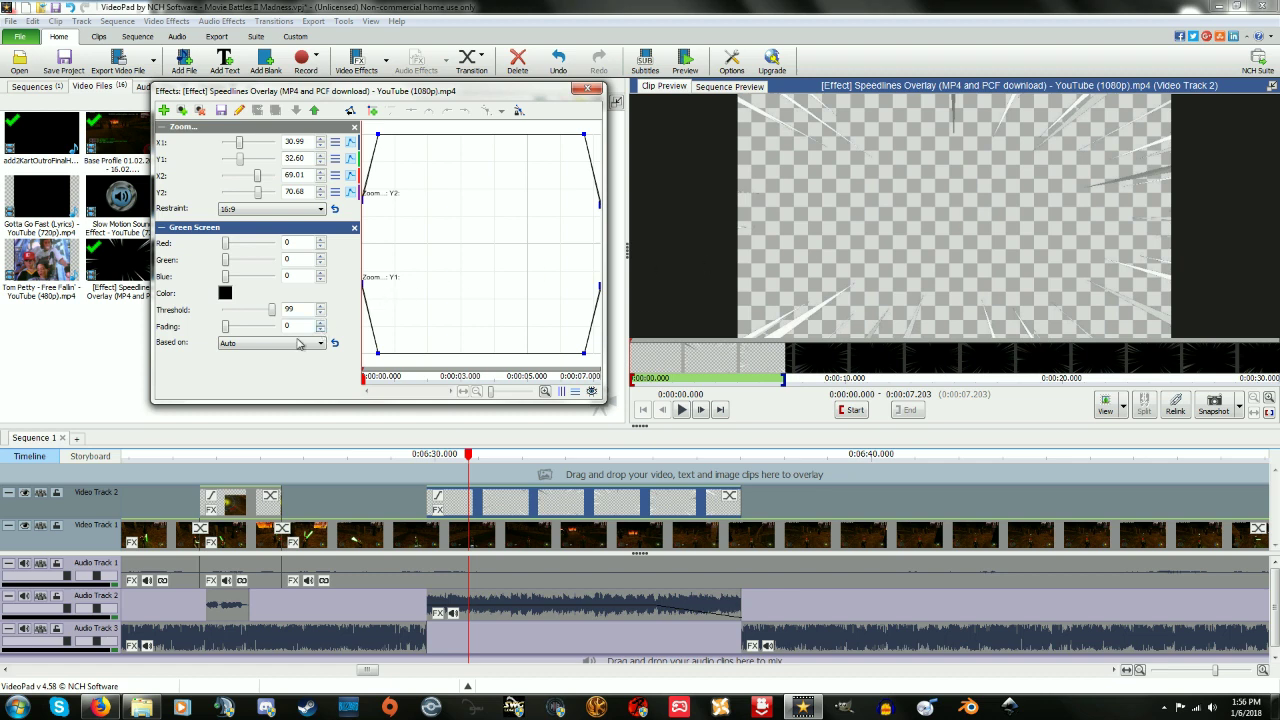
drag(225, 328, 284, 336)
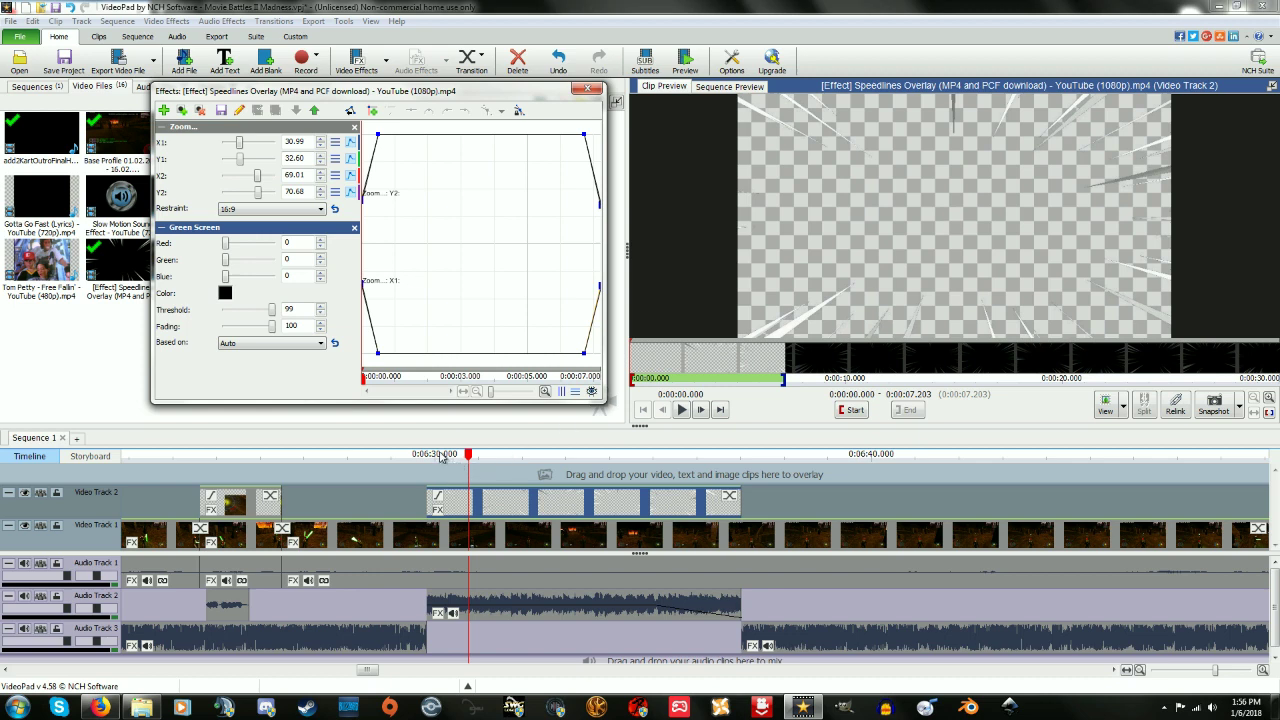
drag(432, 457, 477, 460)
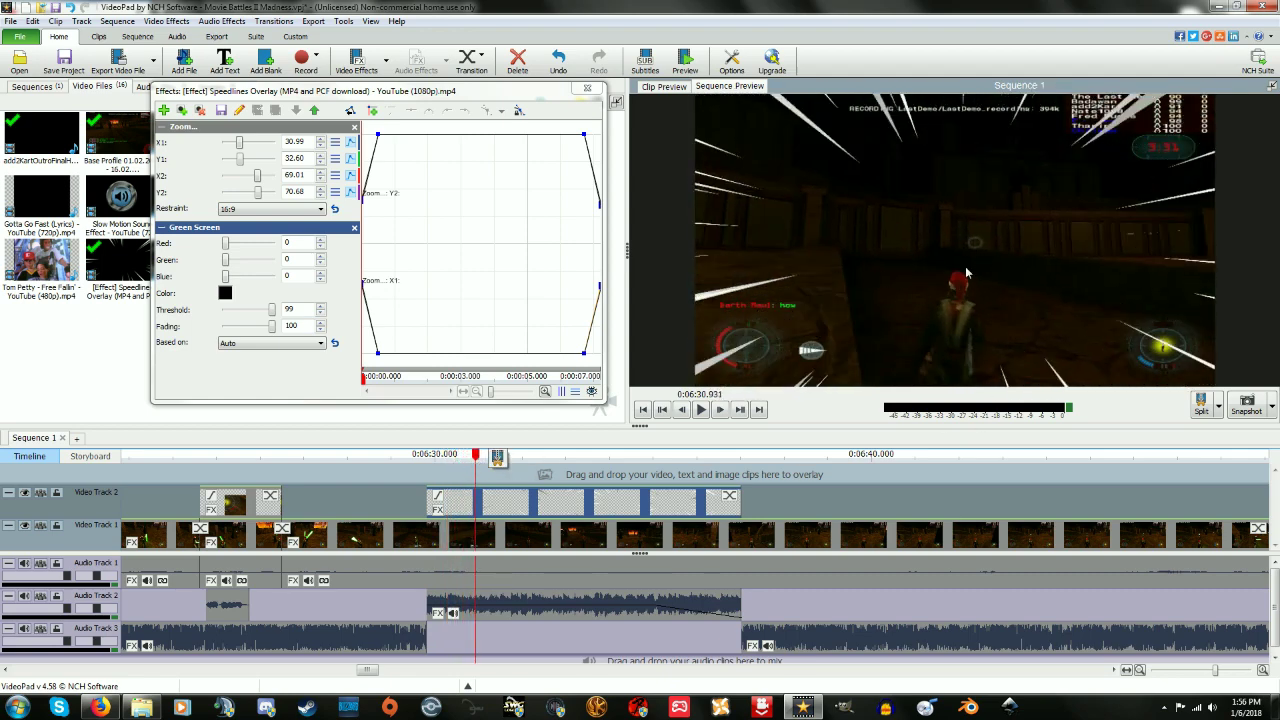
Scrub through the speedlines clip's Zoom keyframes from start to end and preview the sequence at about 6:29.5
click(277, 130)
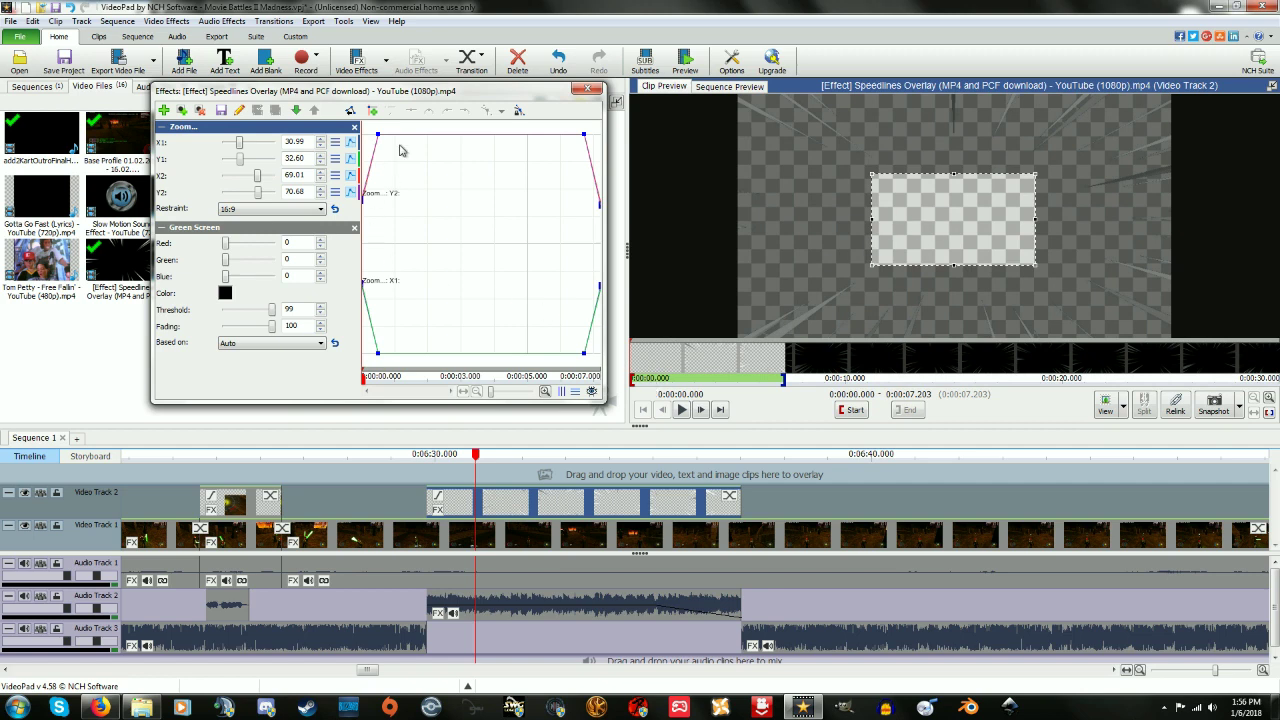
click(395, 381)
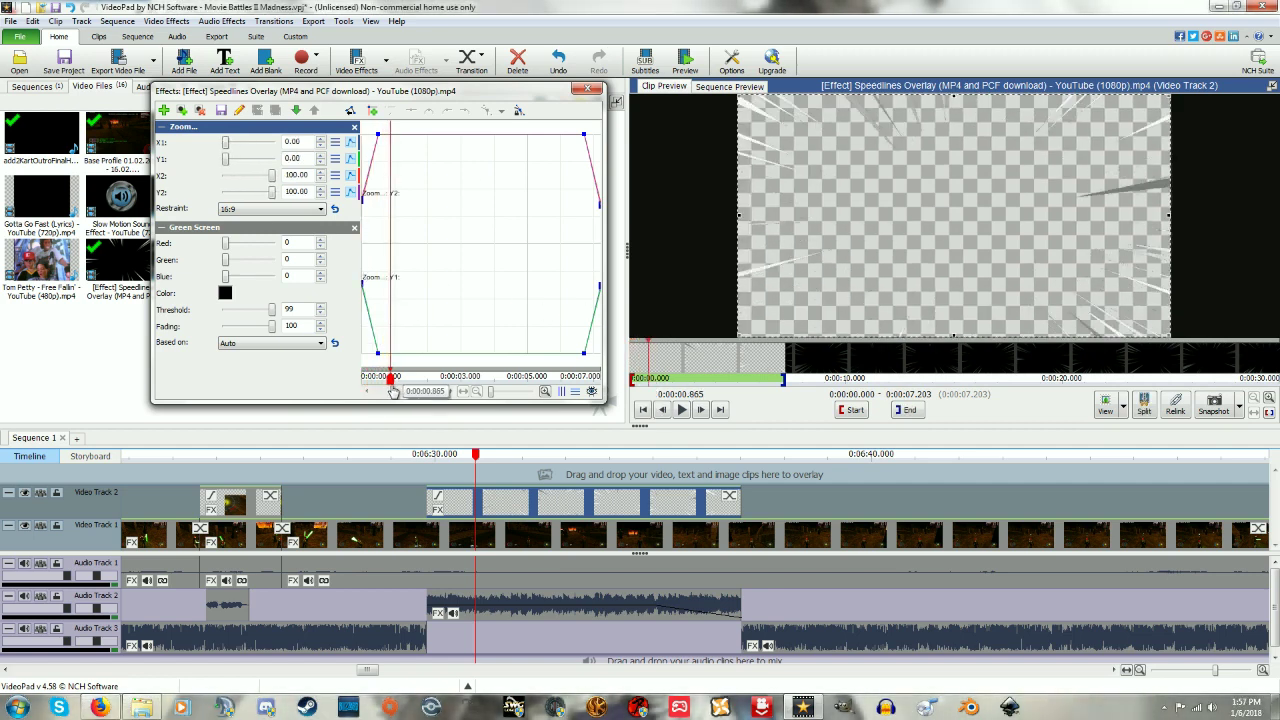
drag(396, 390, 614, 392)
mouse_move(404, 460)
mouse_down()
mouse_move(733, 472)
mouse_move(423, 456)
mouse_up()
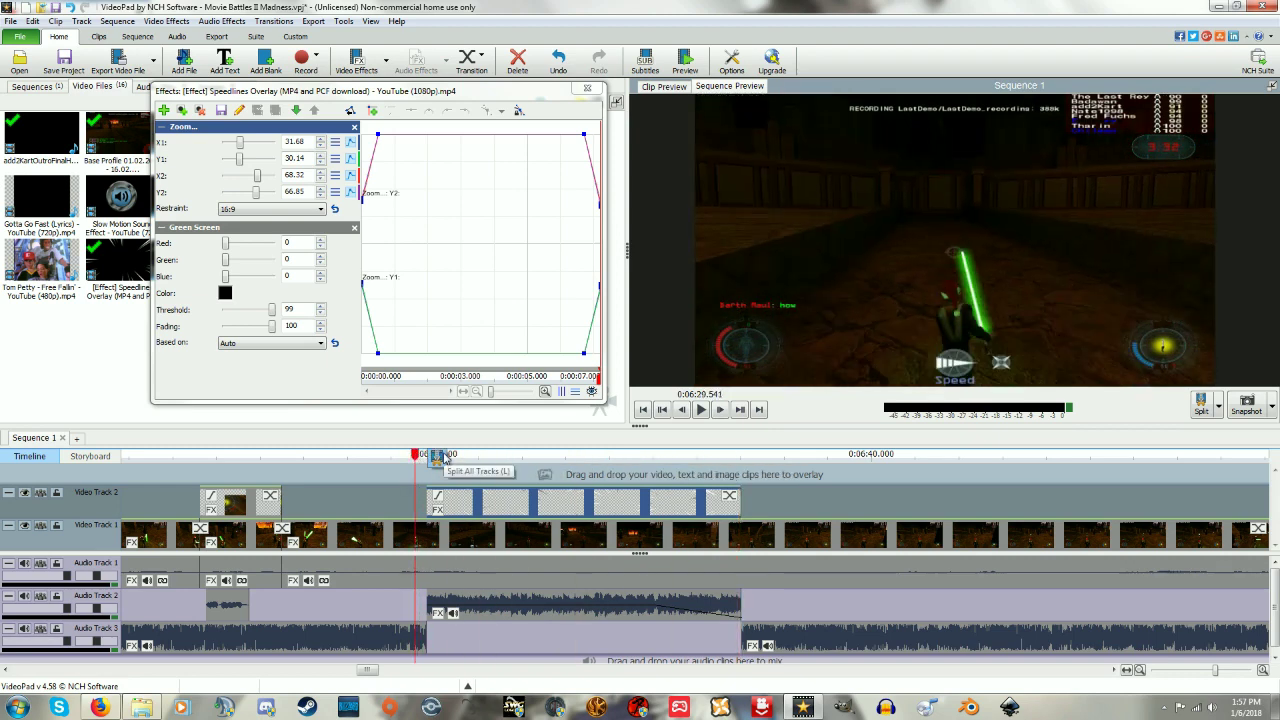
Move the playhead to about 6:57.9 to preview the color-bar error screen clip on Video Track 1
scroll(437, 470, down, 3)
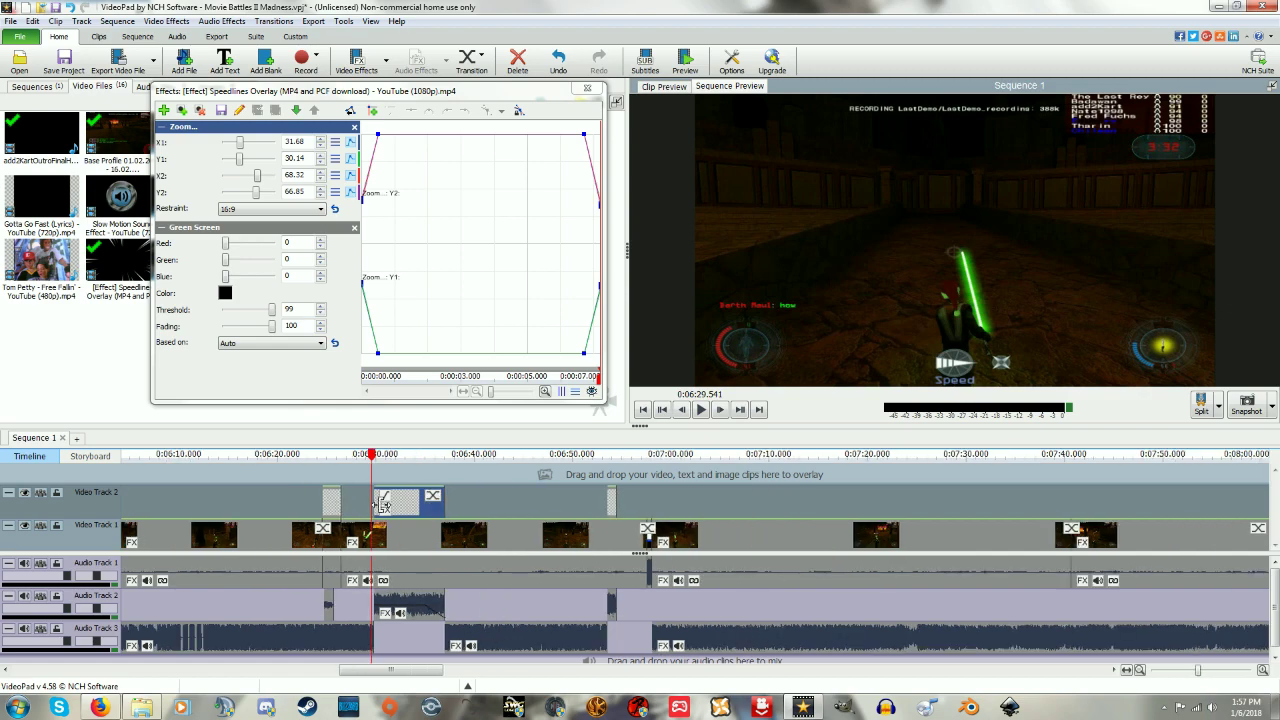
scroll(628, 543, up, 5)
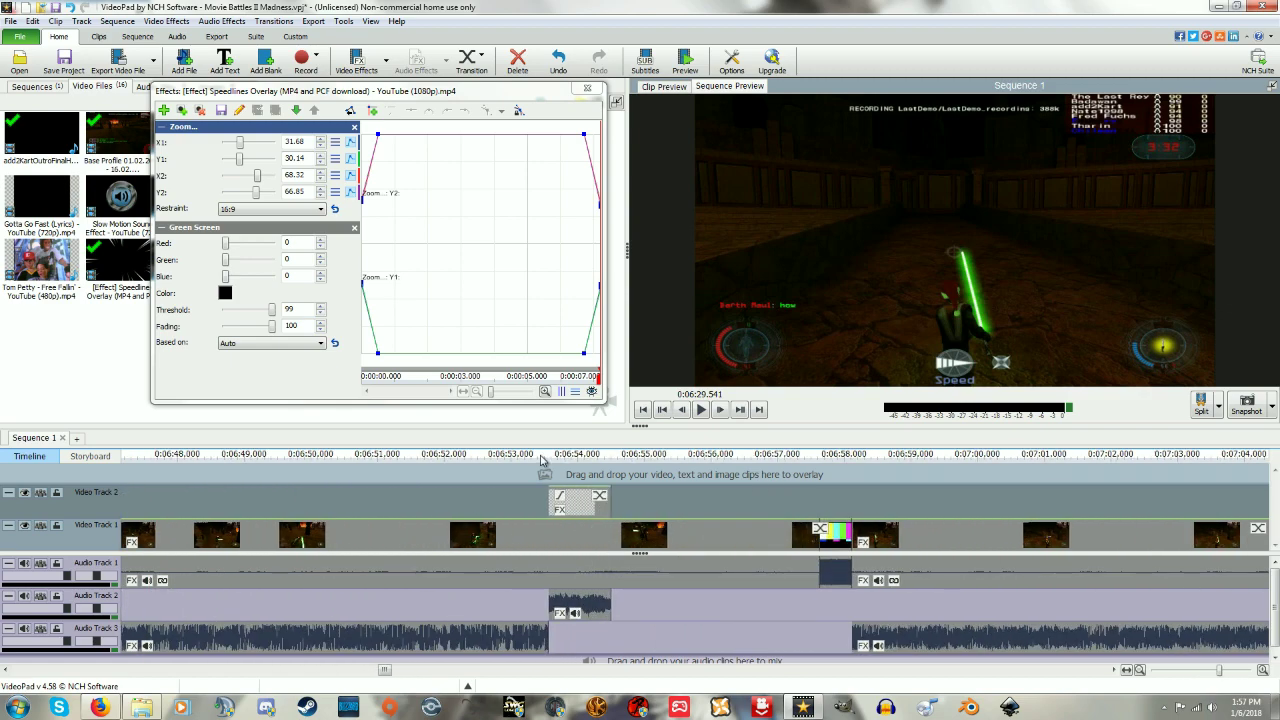
click(549, 458)
drag(549, 458, 696, 458)
scroll(622, 460, up, 2)
click(680, 456)
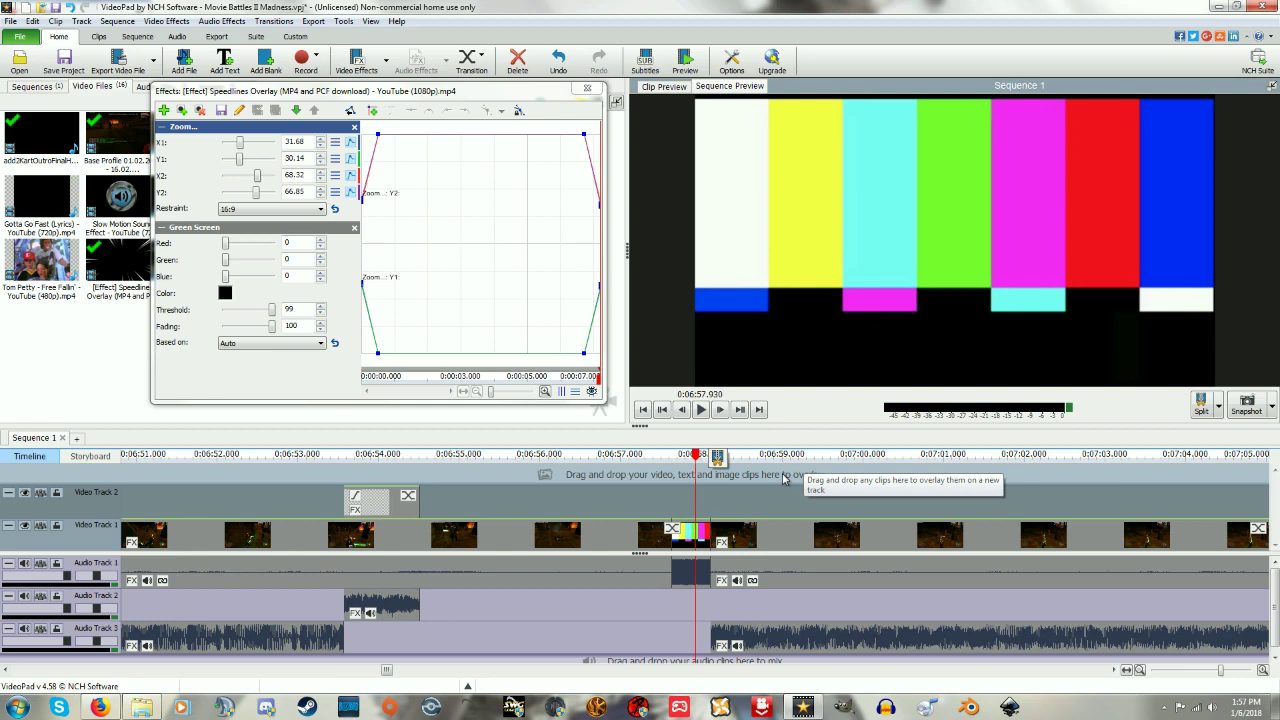
Close the Effects window and preview the original Censor Beep_TV Error source file among the video files
scroll(590, 512, down, 4)
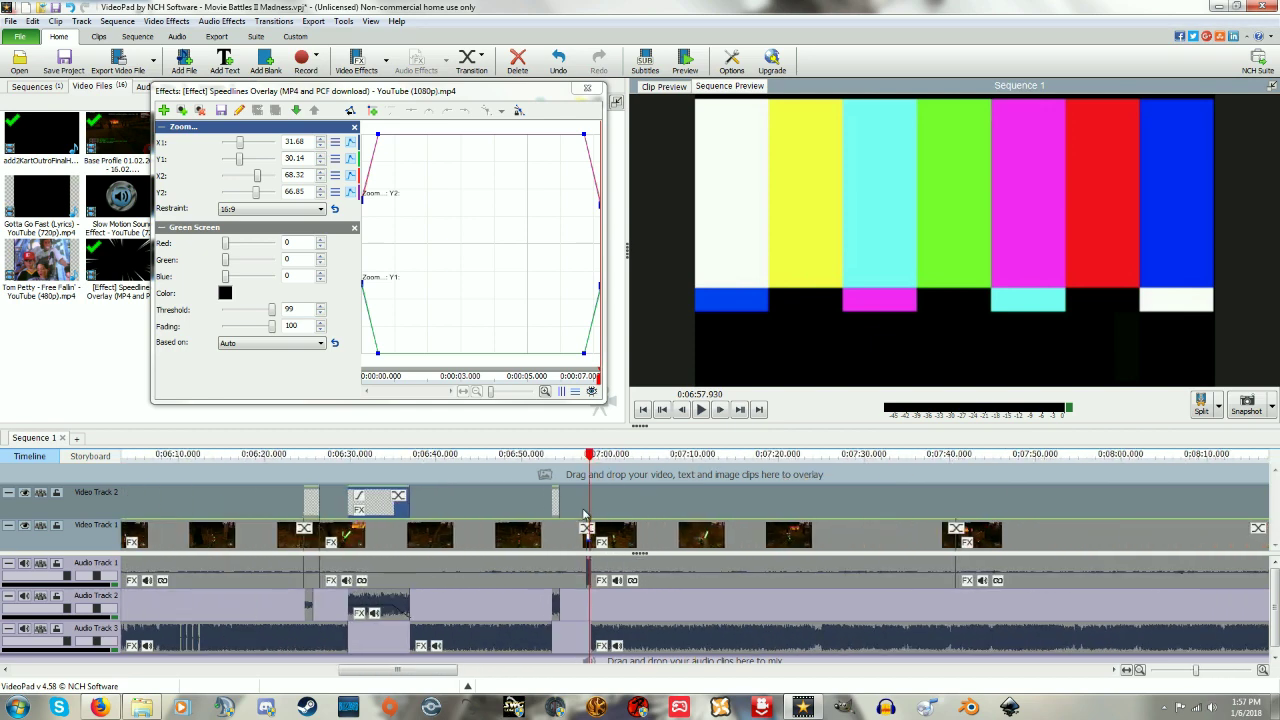
scroll(585, 513, up, 4)
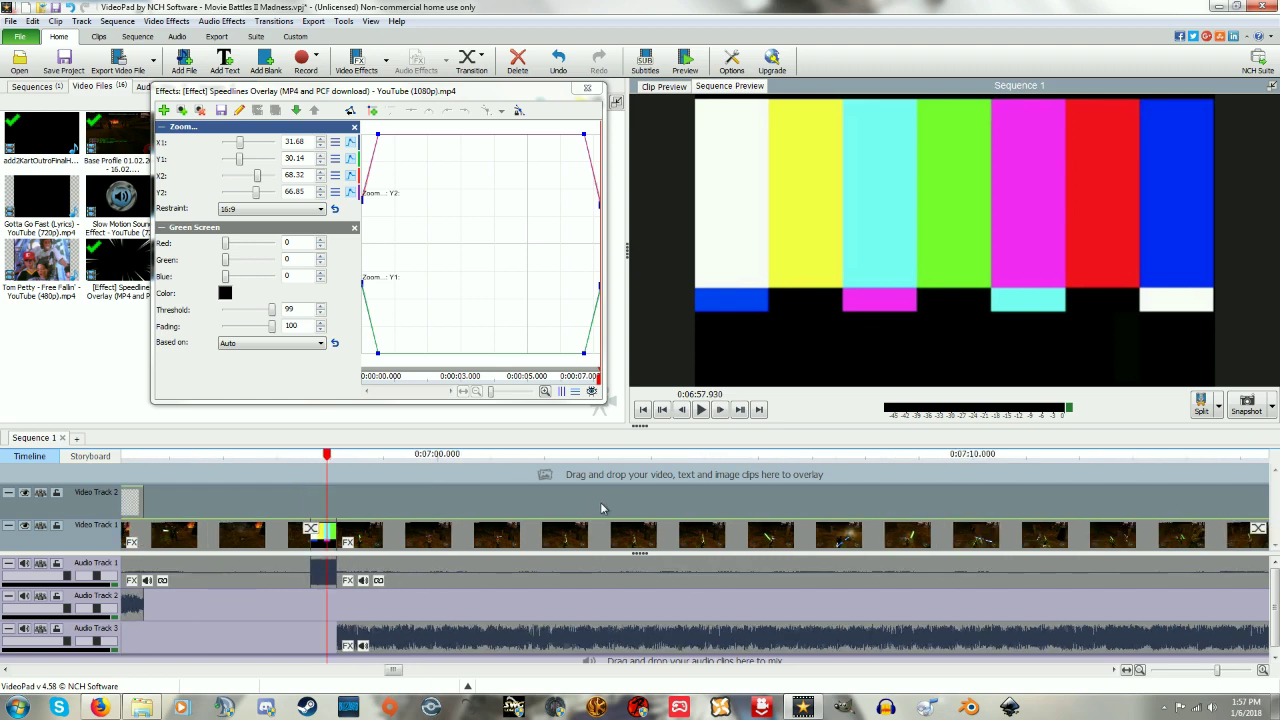
scroll(280, 502, down, 4)
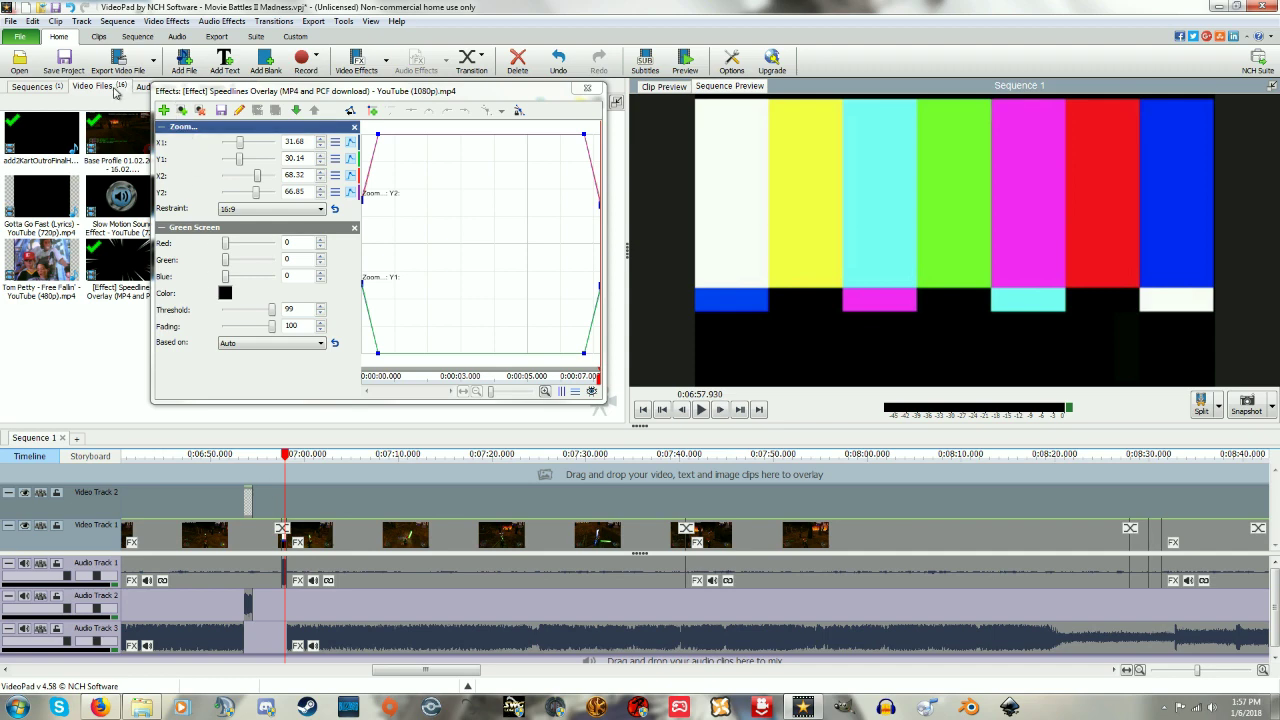
click(587, 88)
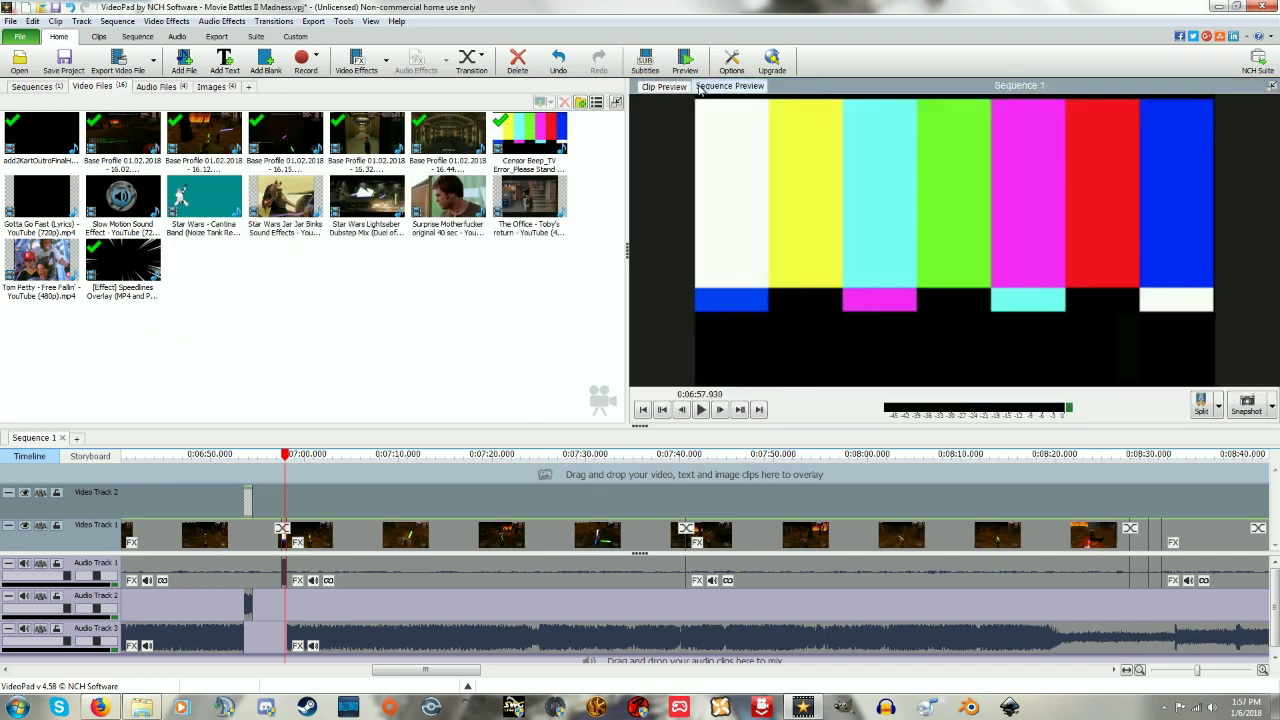
click(508, 150)
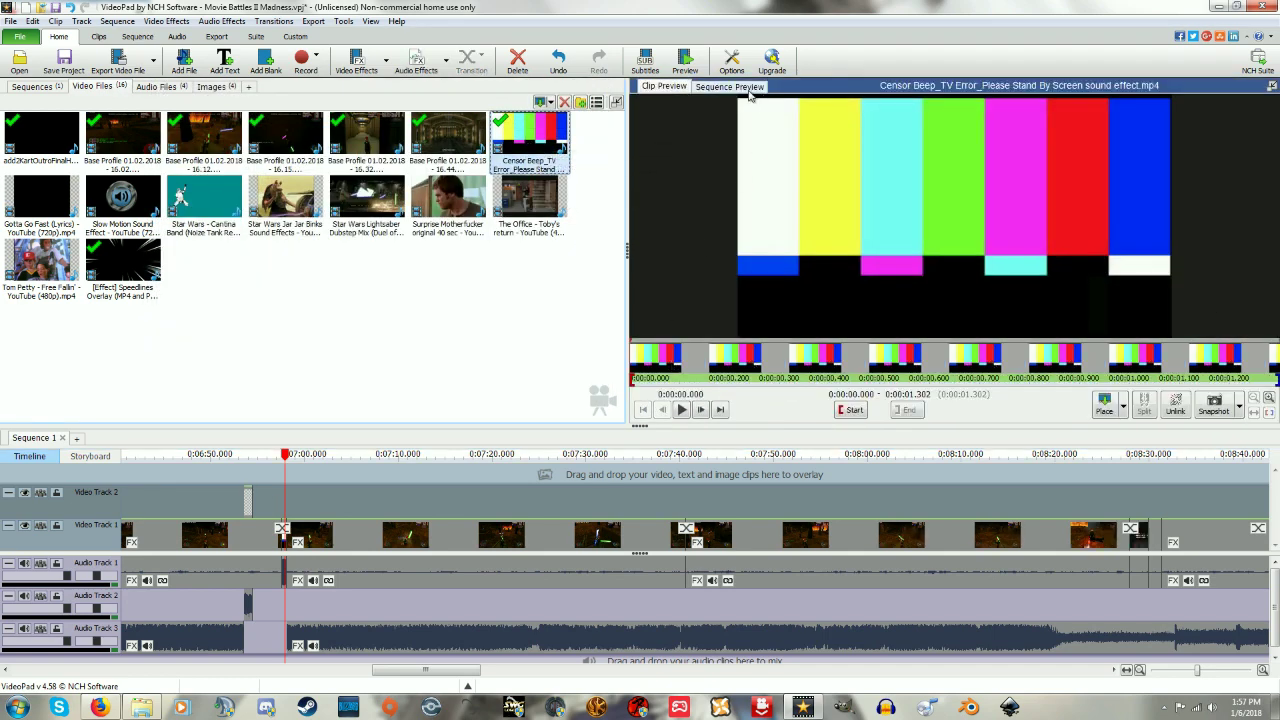
Select the color-bar clip in the sequence, open its audio's clip volume setting on Audio Track 1 and accept it
scroll(410, 570, up, 10)
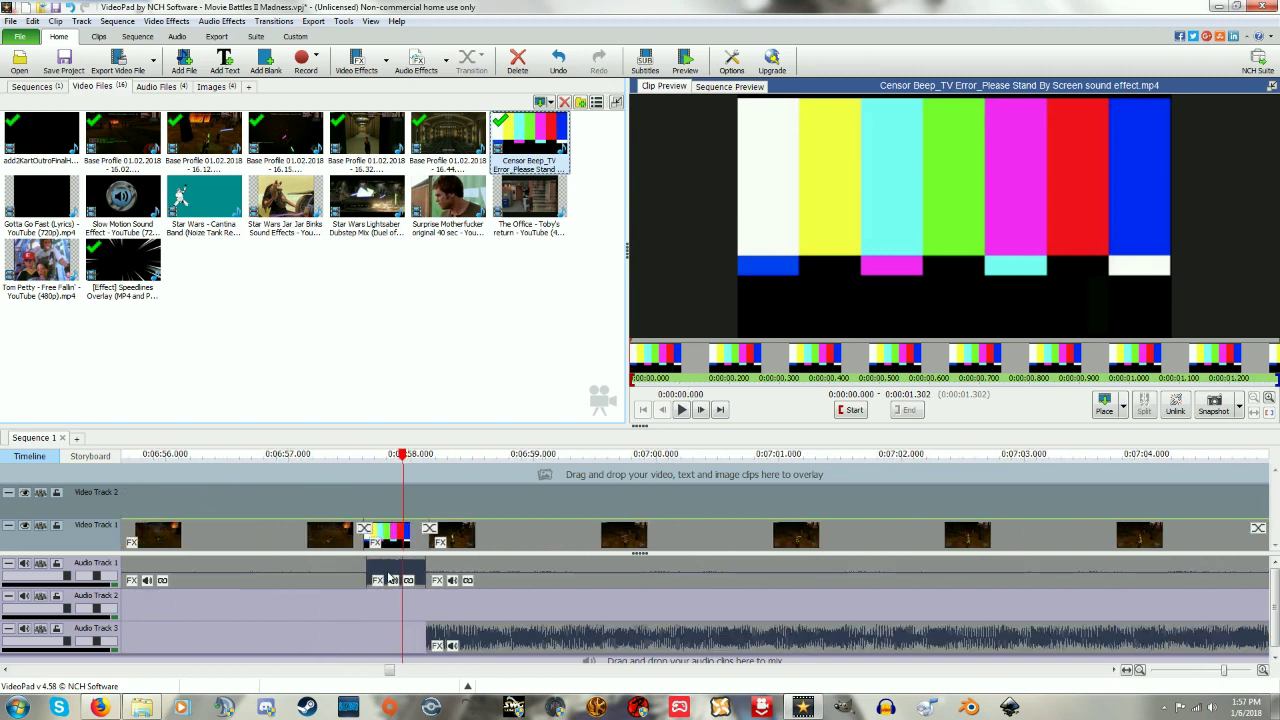
click(423, 566)
scroll(330, 556, down, 4)
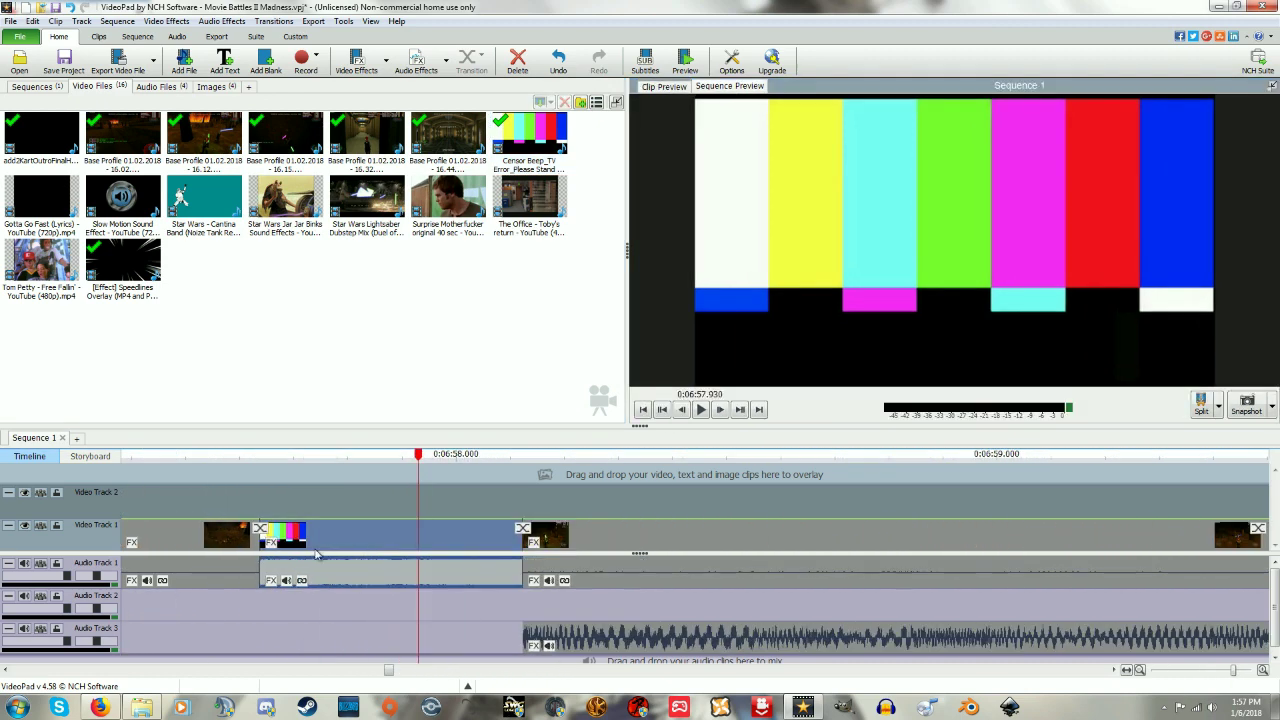
scroll(300, 565, up, 5)
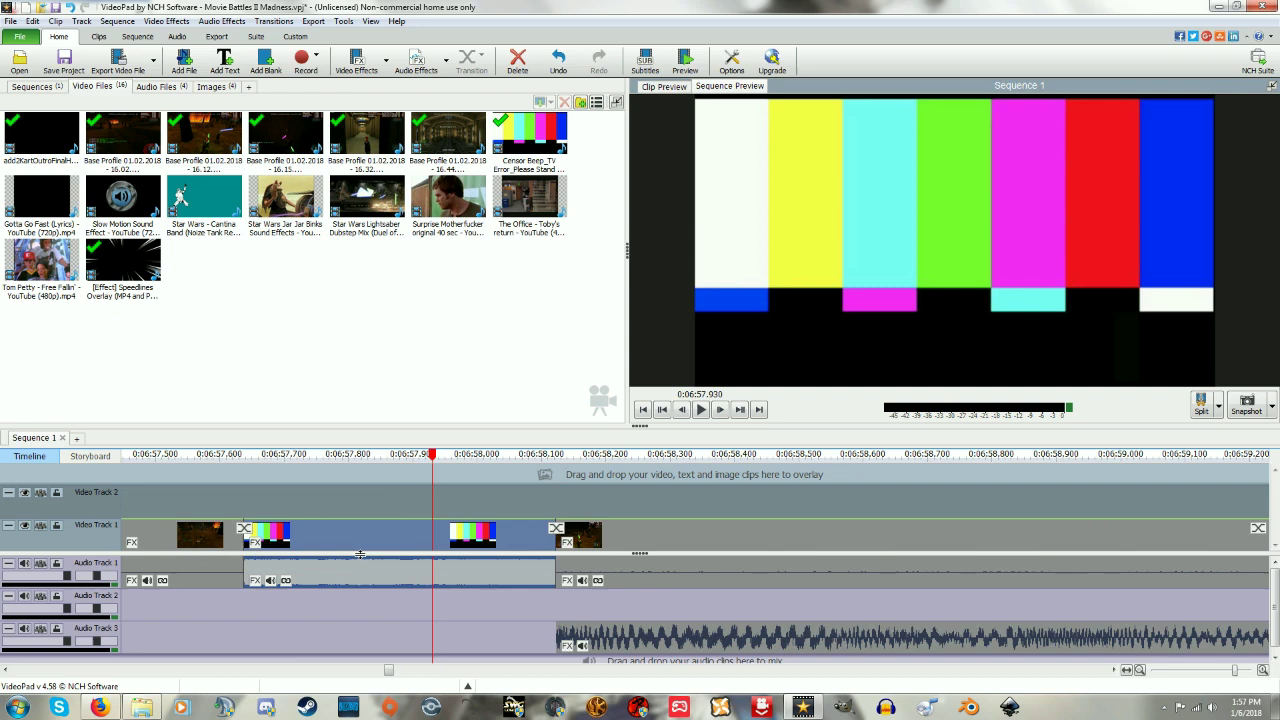
right_click(297, 571)
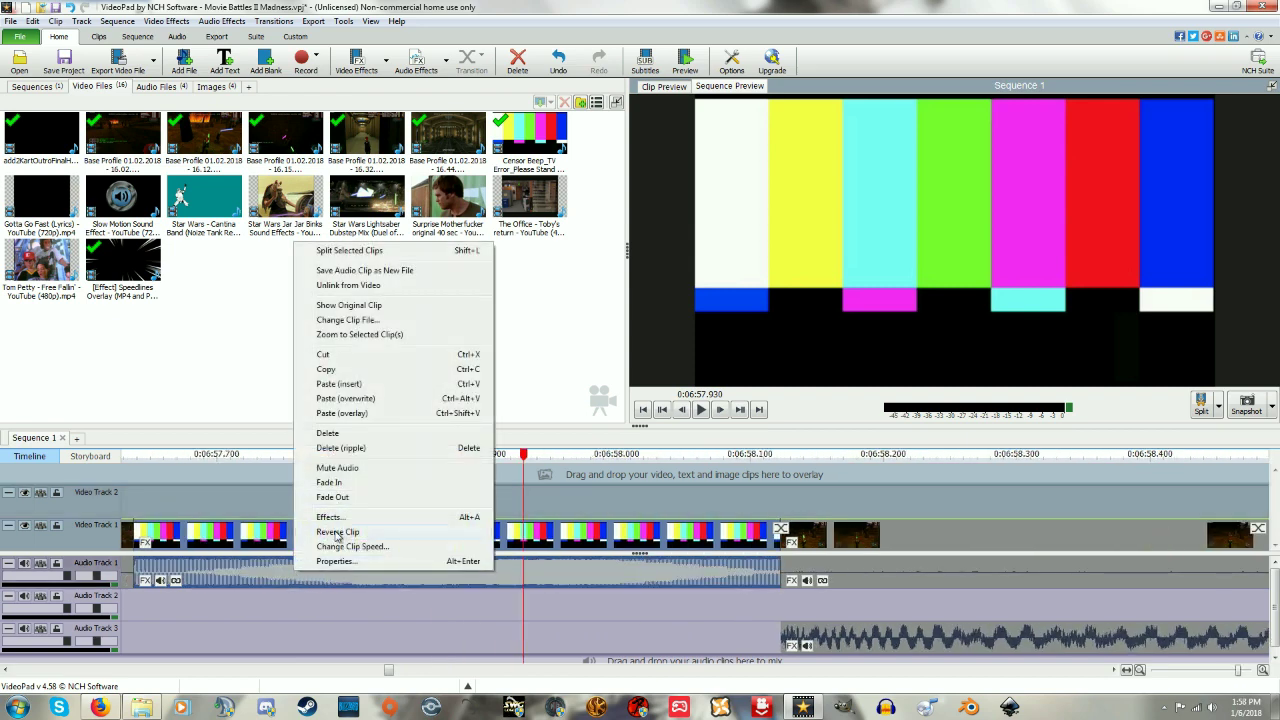
click(161, 581)
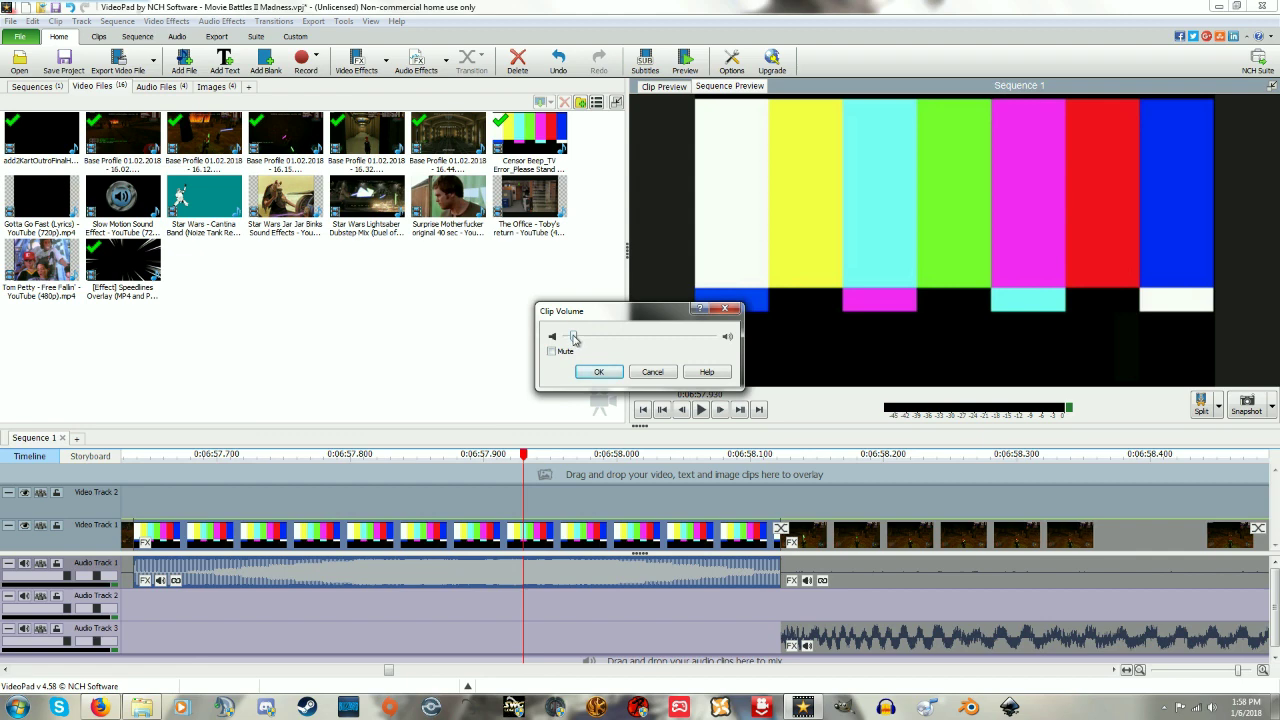
click(599, 372)
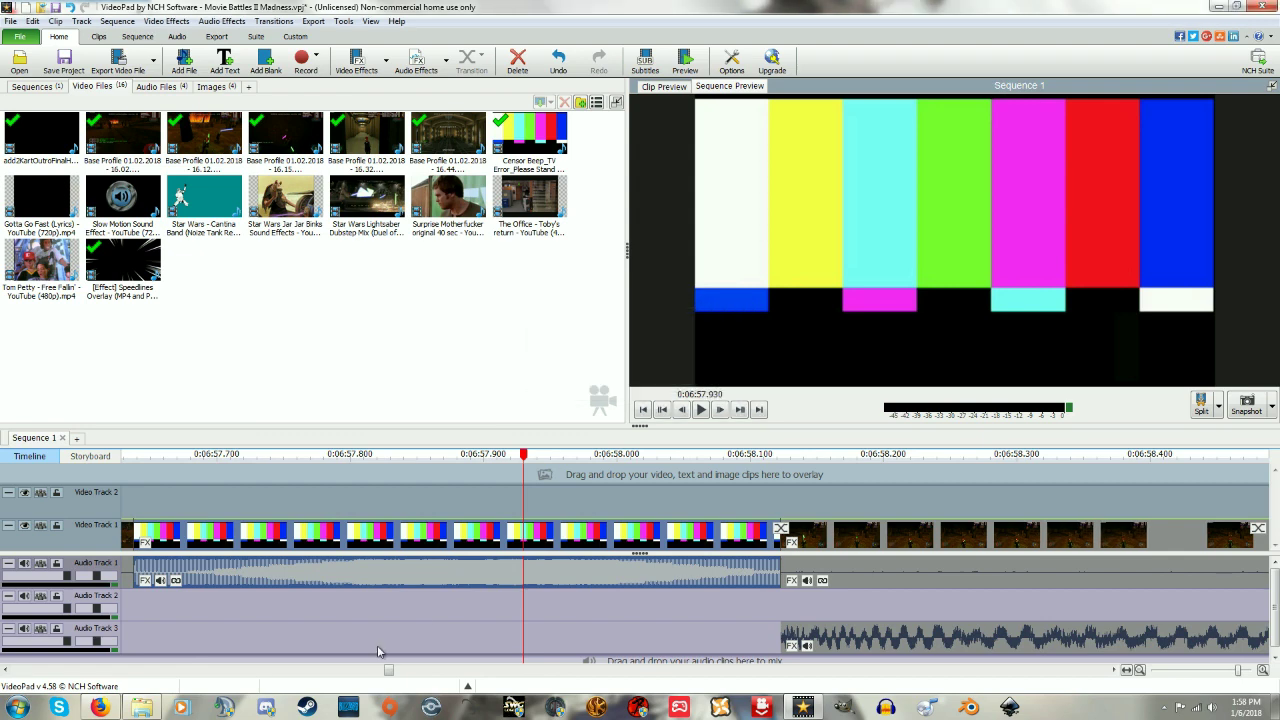
Place the playhead just before the error screen at about 6:57.6, and scrub past it to about 7:01.4
scroll(251, 622, down, 4)
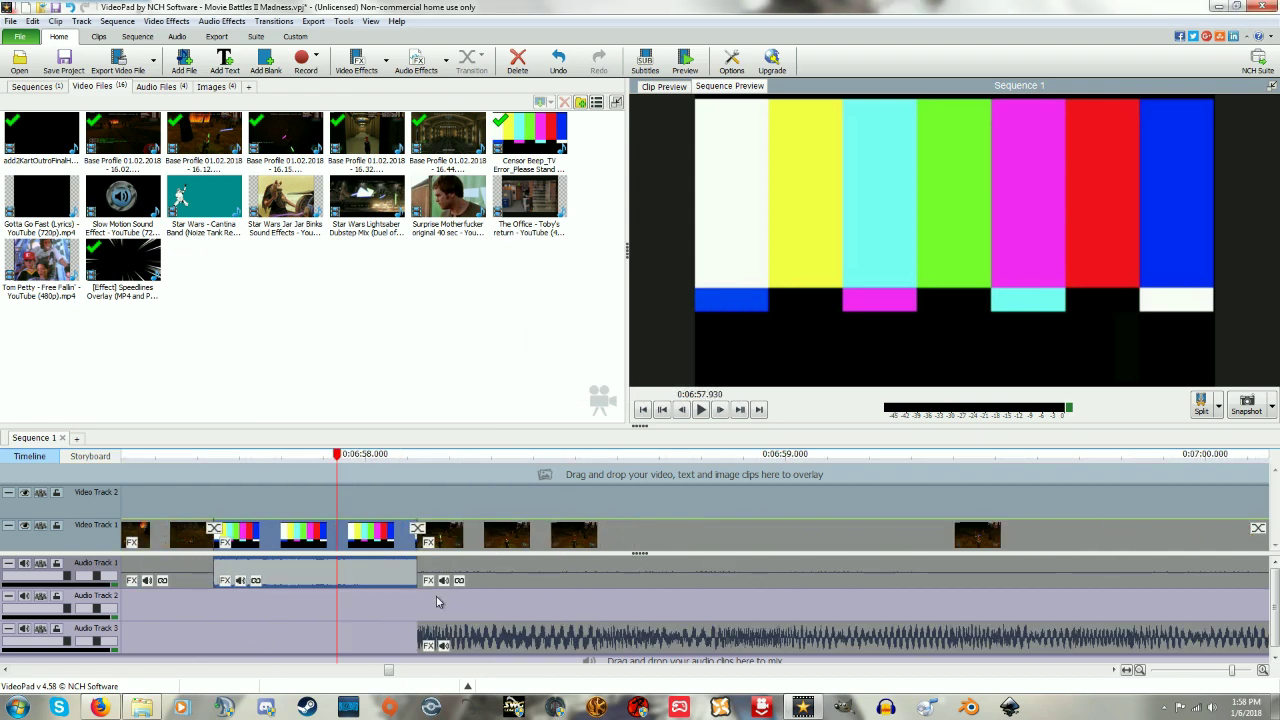
click(197, 604)
scroll(251, 619, down, 4)
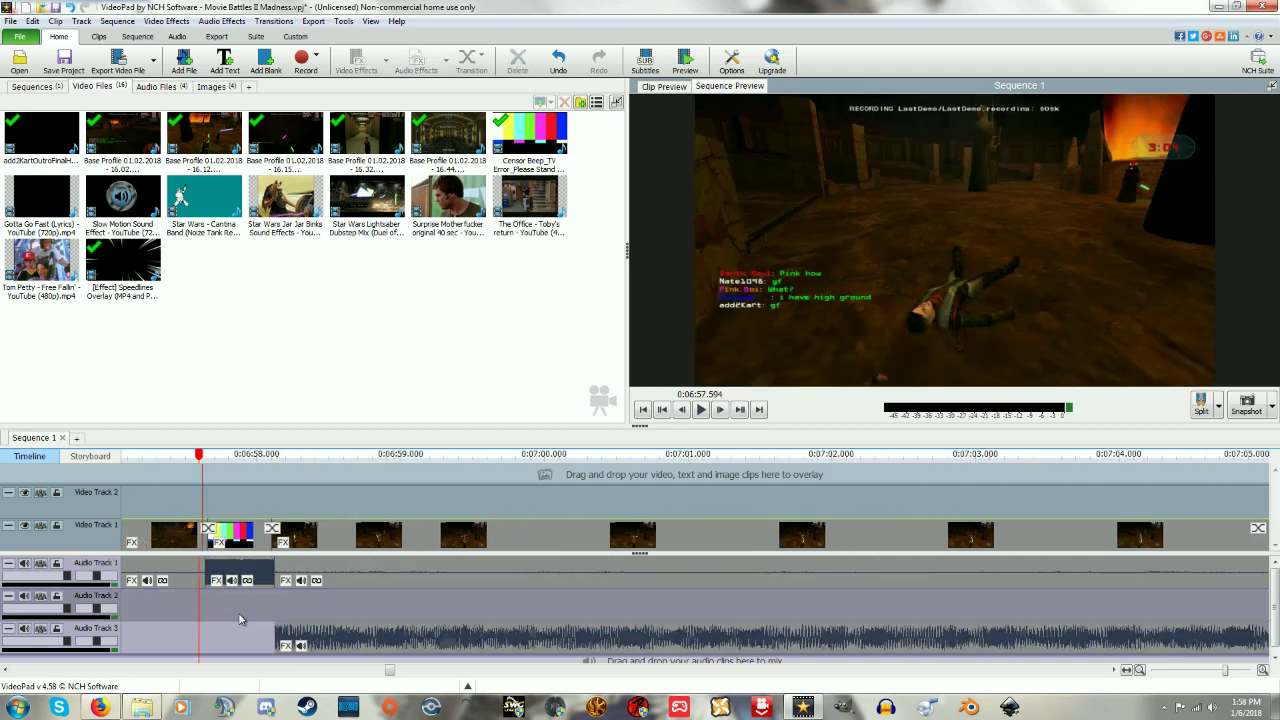
scroll(250, 590, down, 2)
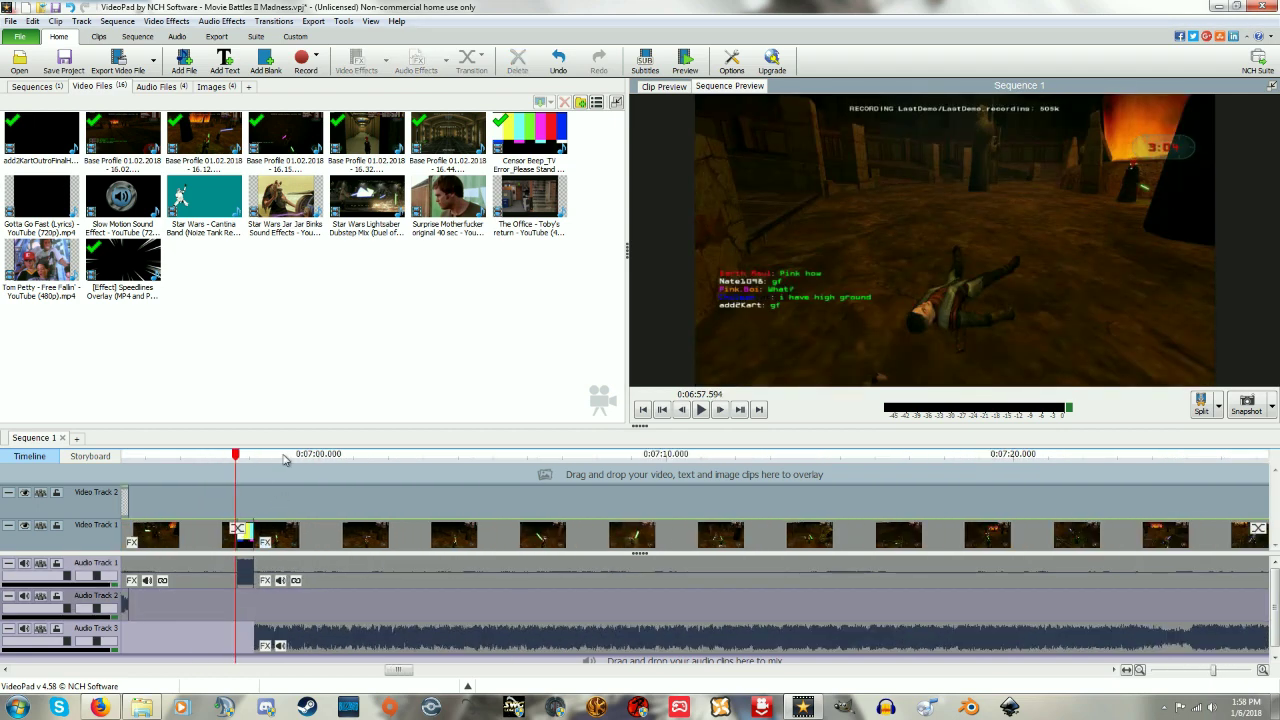
drag(283, 459, 363, 459)
scroll(430, 627, down, 3)
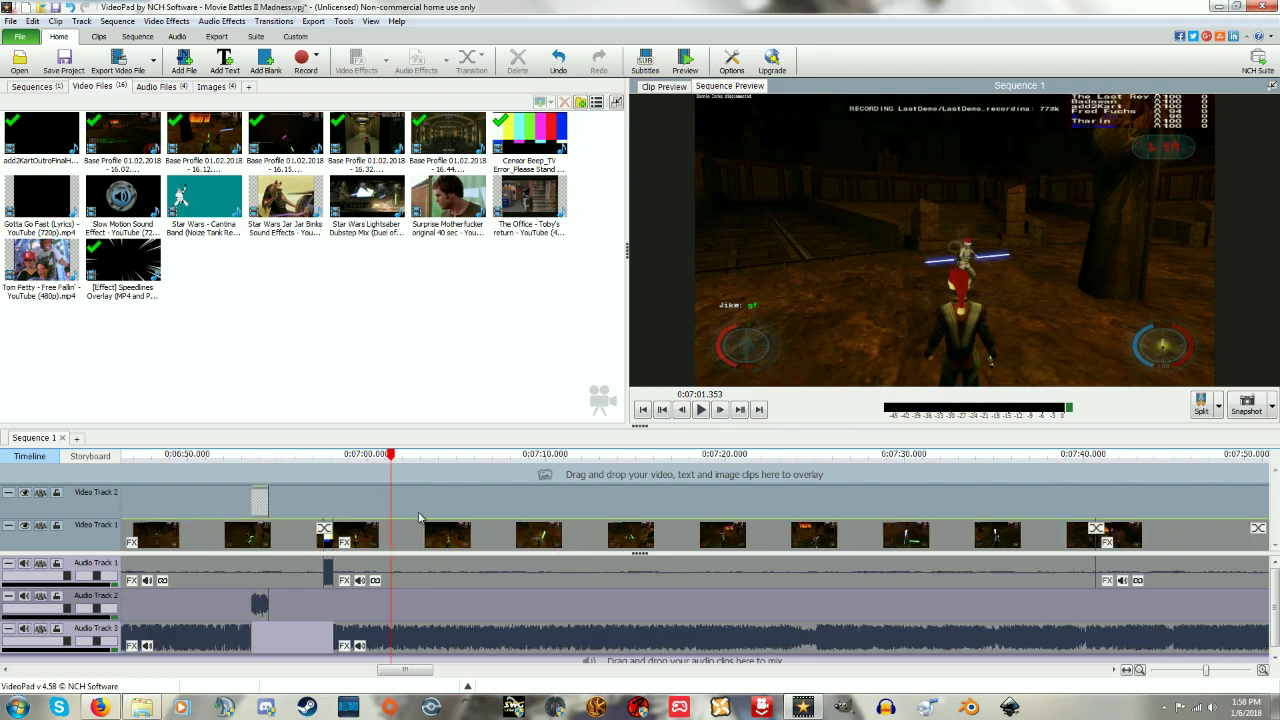
scroll(1275, 603, down, 1)
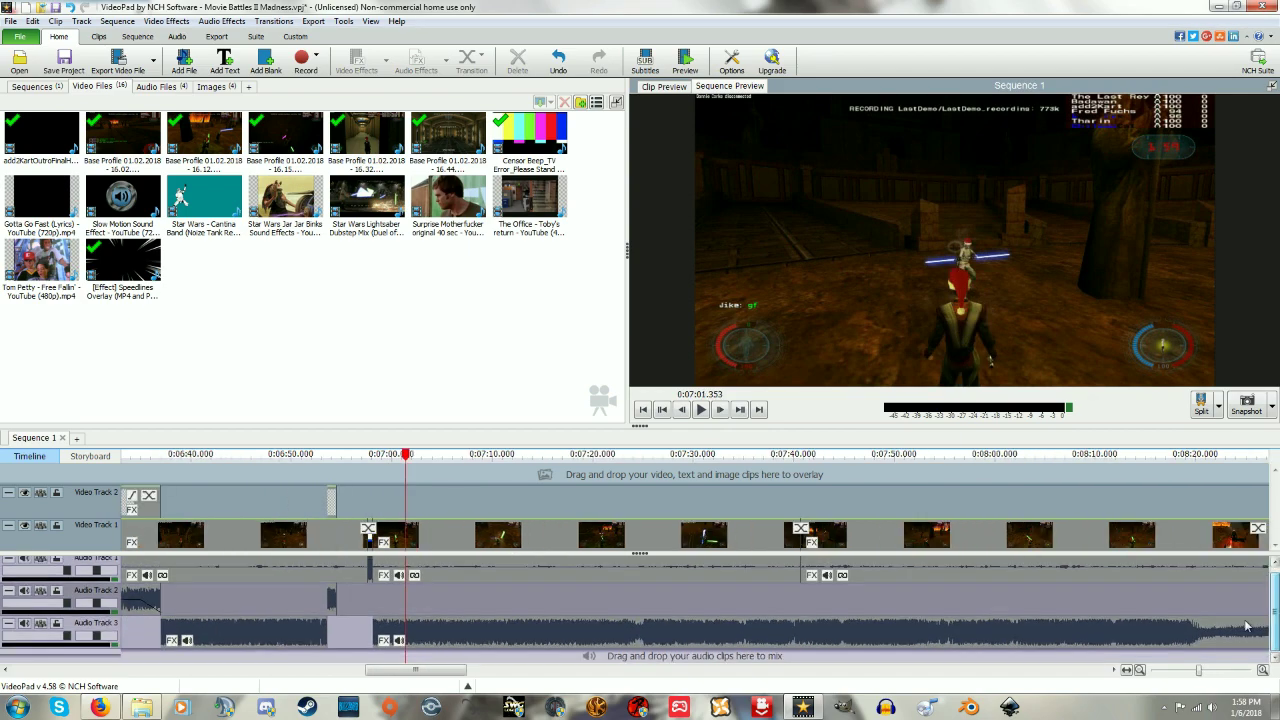
mouse_move(395, 670)
mouse_down()
mouse_move(285, 677)
mouse_move(471, 669)
mouse_move(345, 670)
mouse_move(403, 667)
mouse_up()
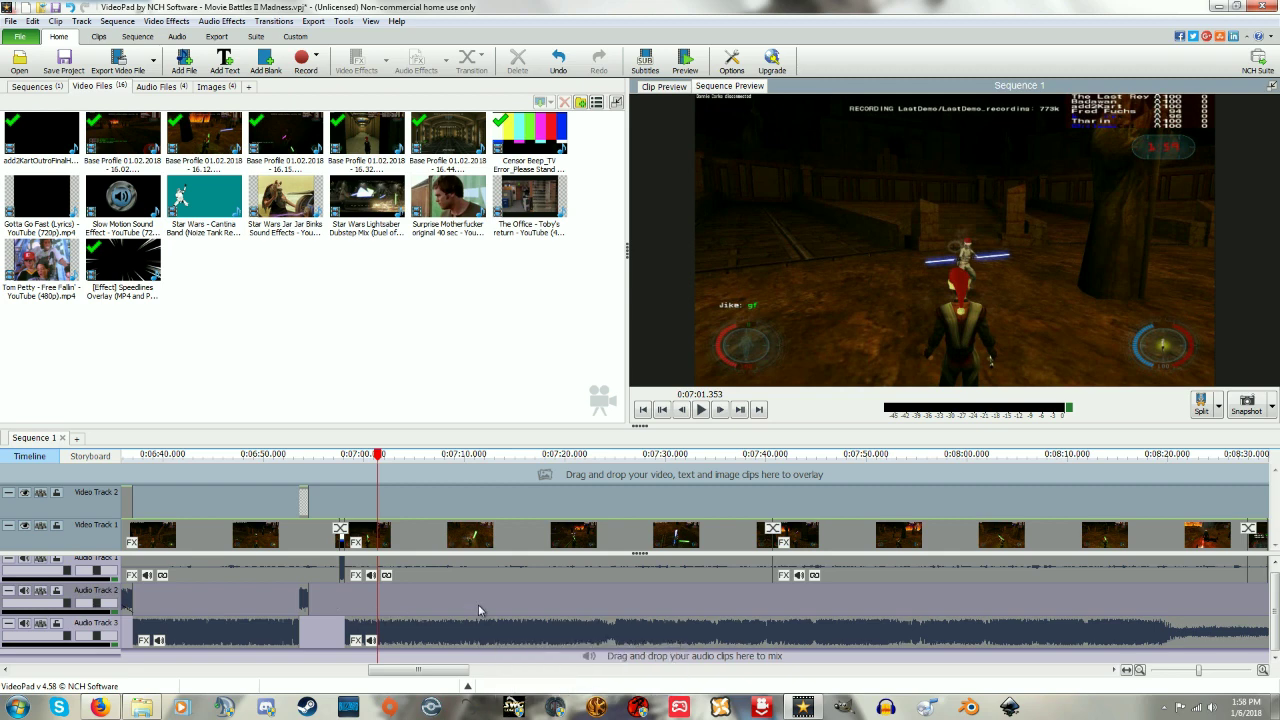
Move the playhead to about 8:28.3 and scrub to about 8:29.6 to preview the first zoomed-in chat clip
scroll(475, 598, down, 3)
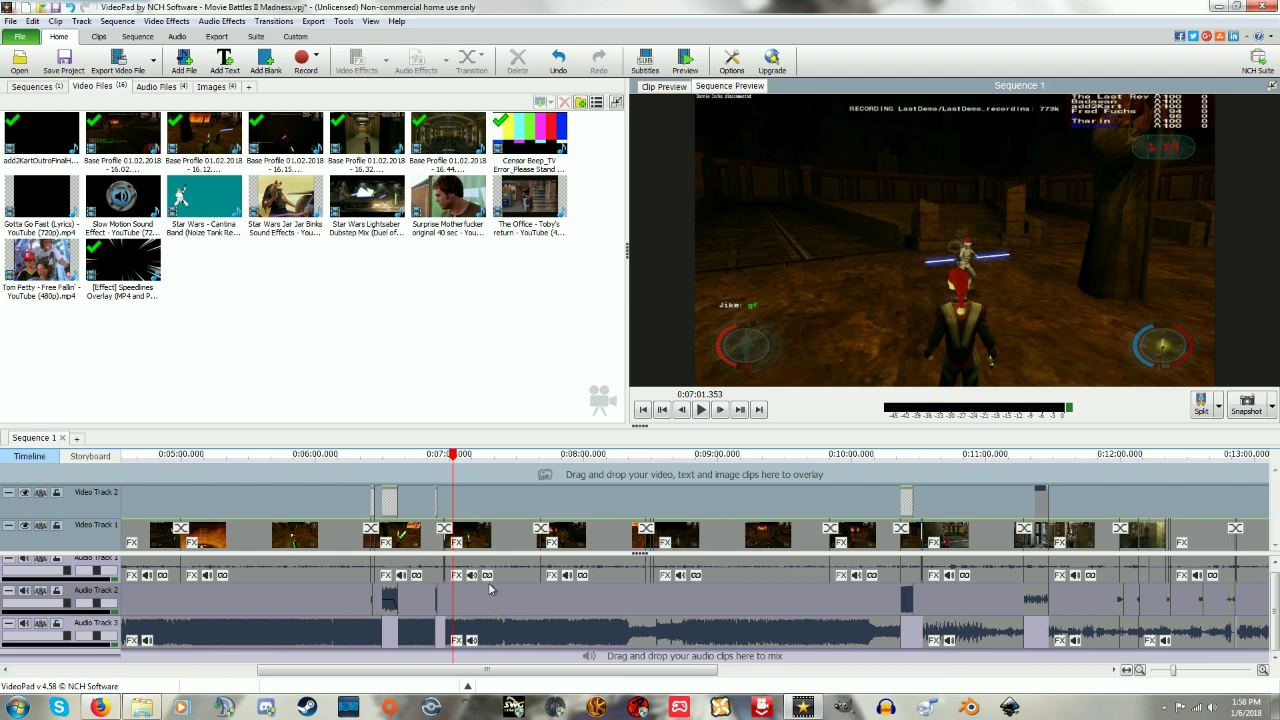
scroll(528, 598, up, 3)
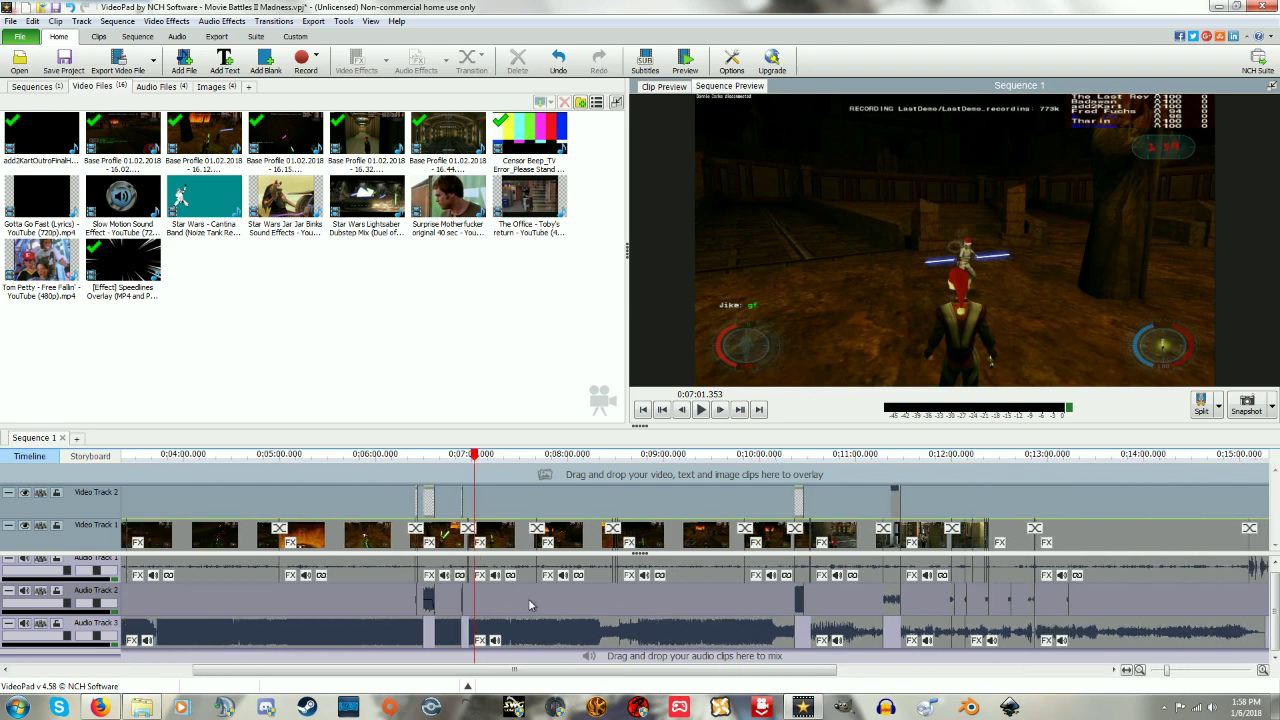
scroll(775, 605, up, 3)
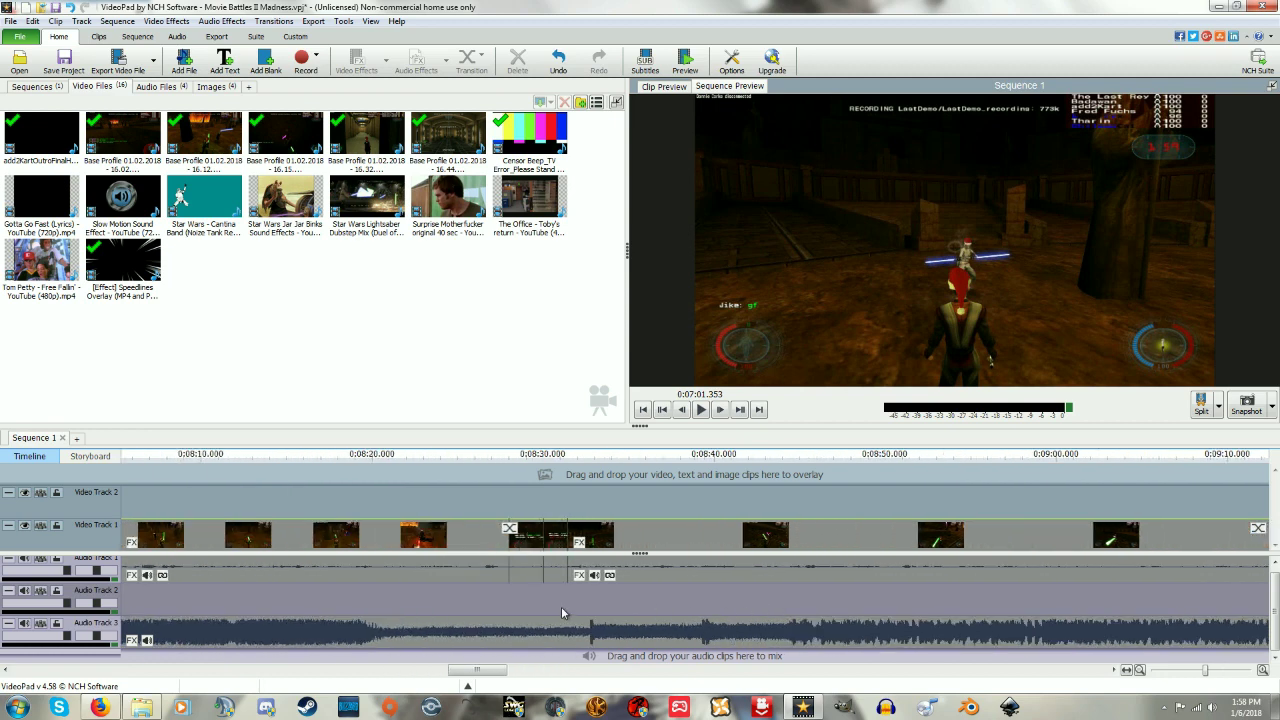
click(522, 456)
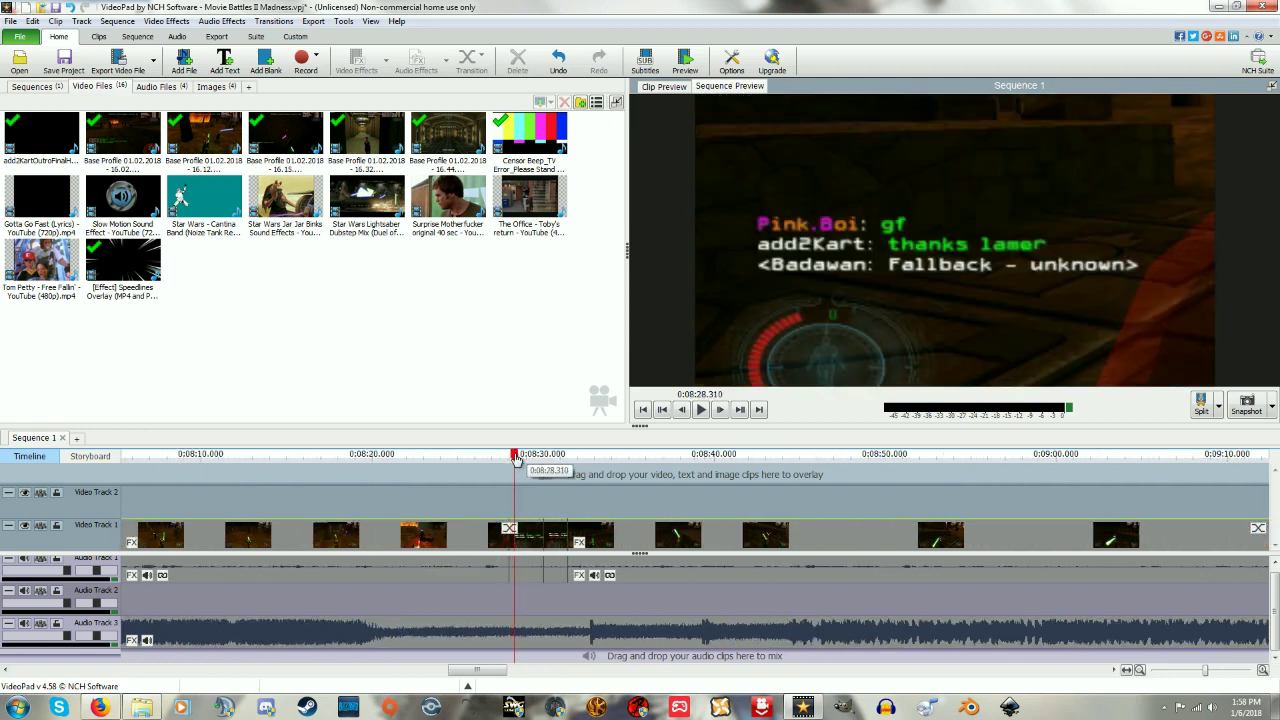
mouse_move(524, 459)
mouse_down()
mouse_move(569, 461)
mouse_move(537, 466)
mouse_up()
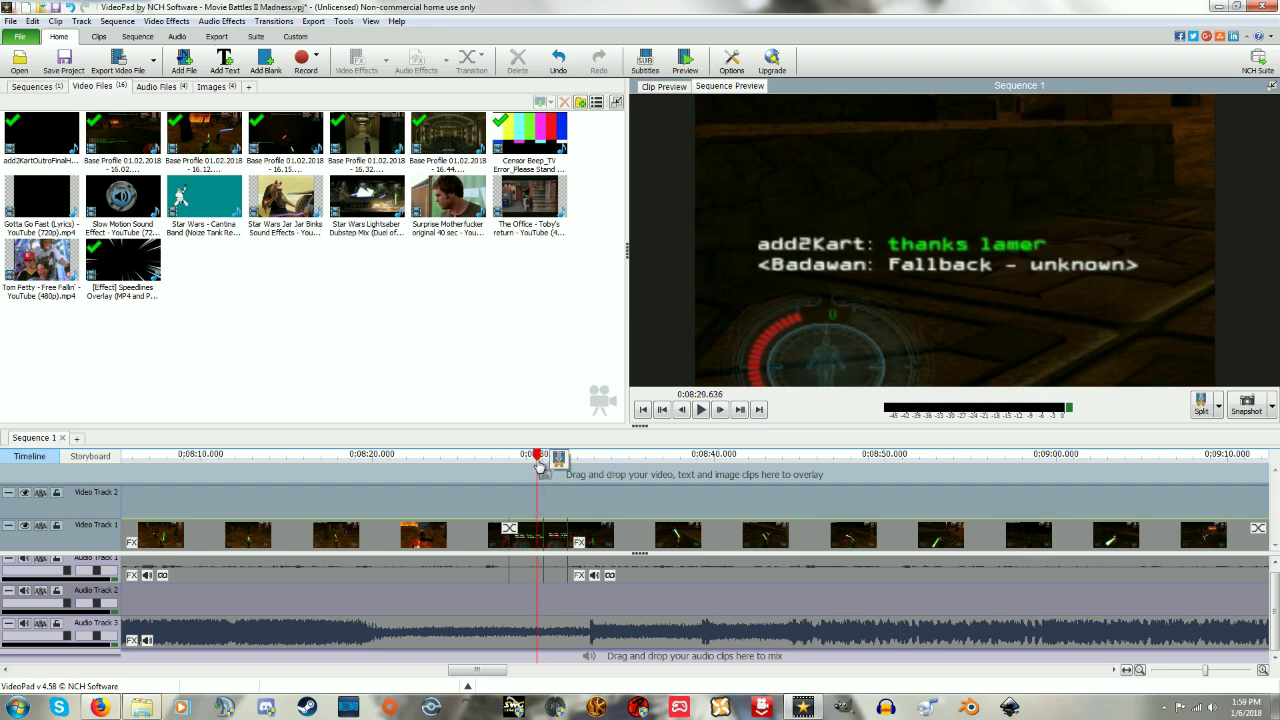
Scrub to about 8:30.6 to preview the second zoomed-in chat clip on Video Track 1
scroll(547, 570, up, 2)
scroll(547, 570, up, 2)
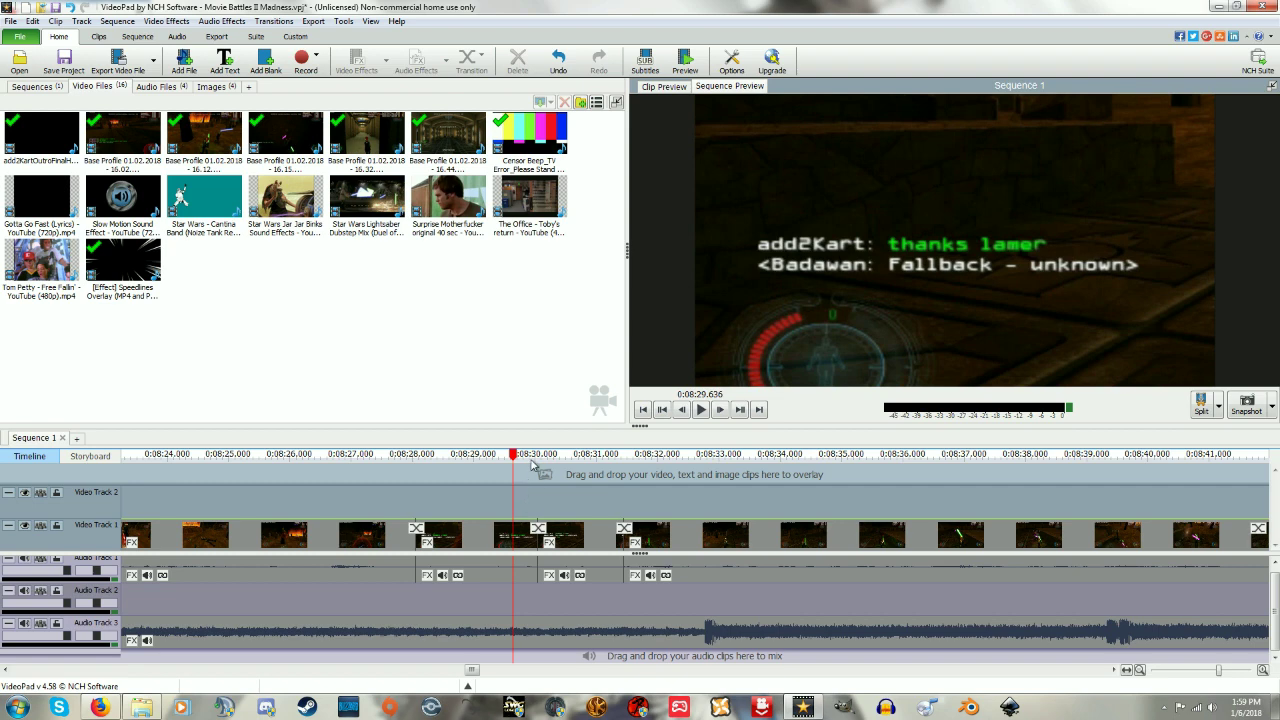
drag(533, 463, 621, 470)
scroll(638, 490, down, 2)
scroll(638, 490, down, 1)
scroll(600, 500, up, 3)
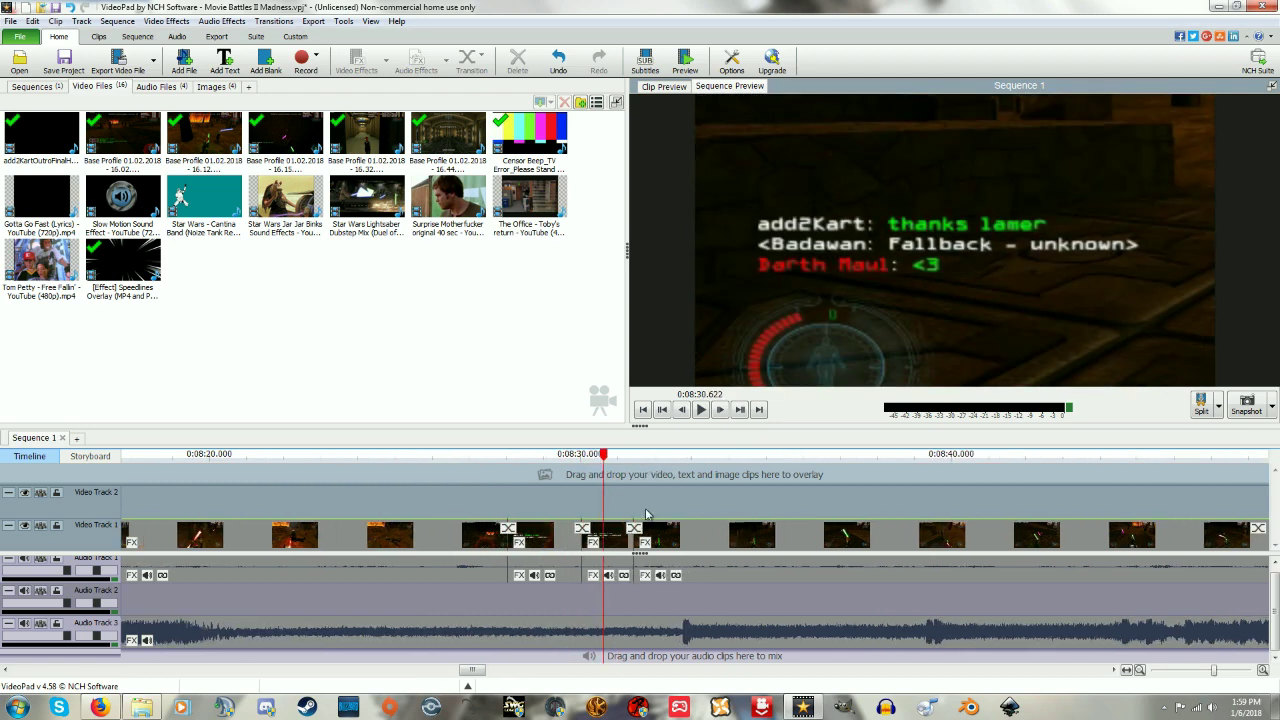
Inspect the Zoom effect of both zoomed-in chat clips near 8:30, opening and cancelling the effect template save on the first
click(406, 543)
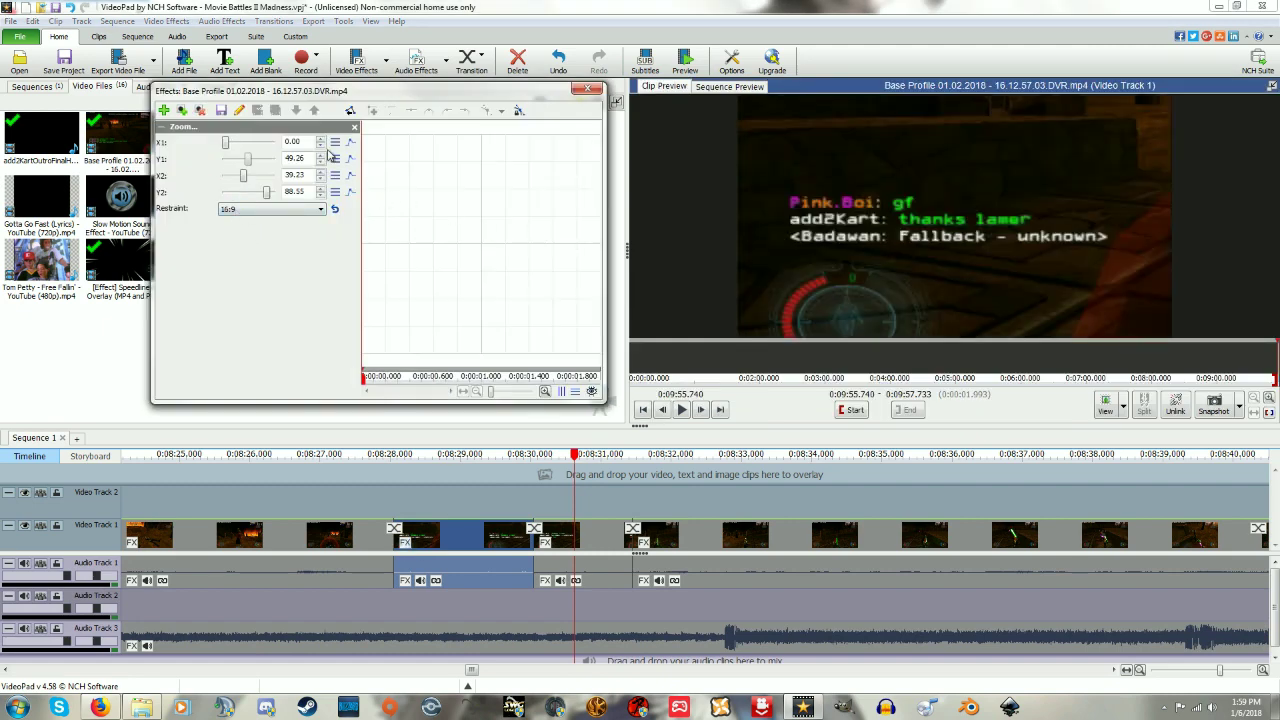
click(227, 128)
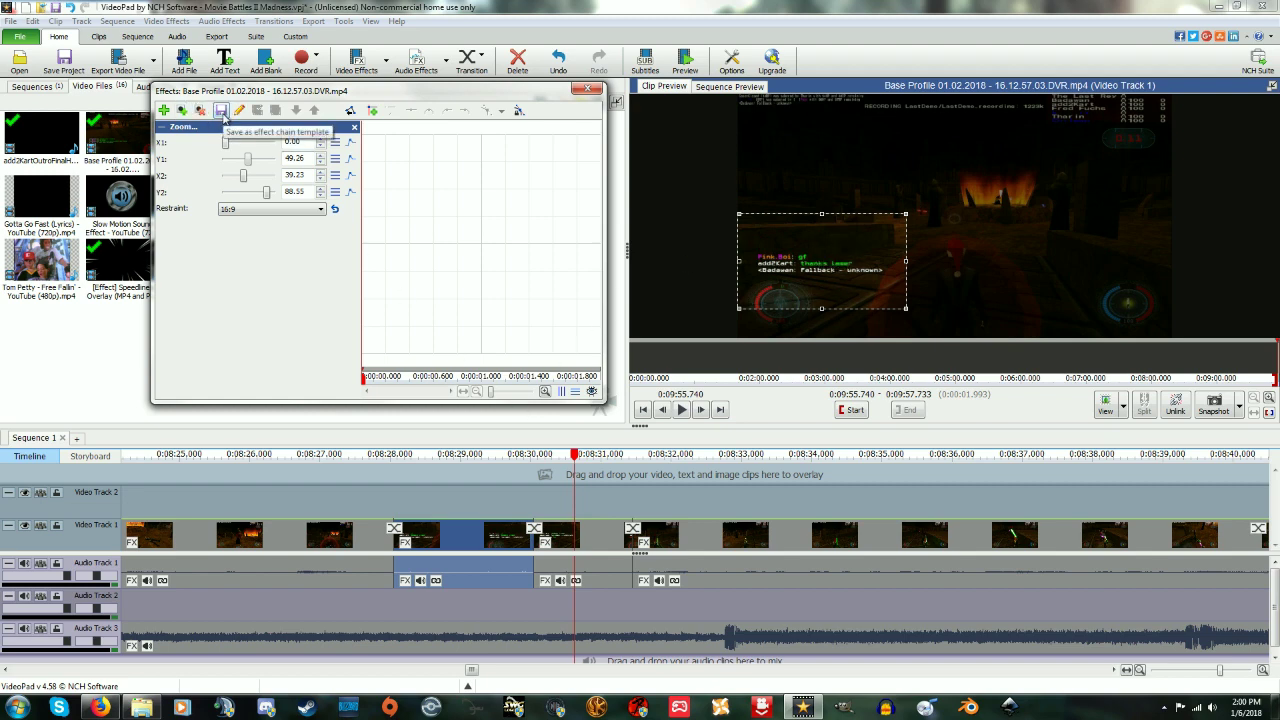
click(222, 112)
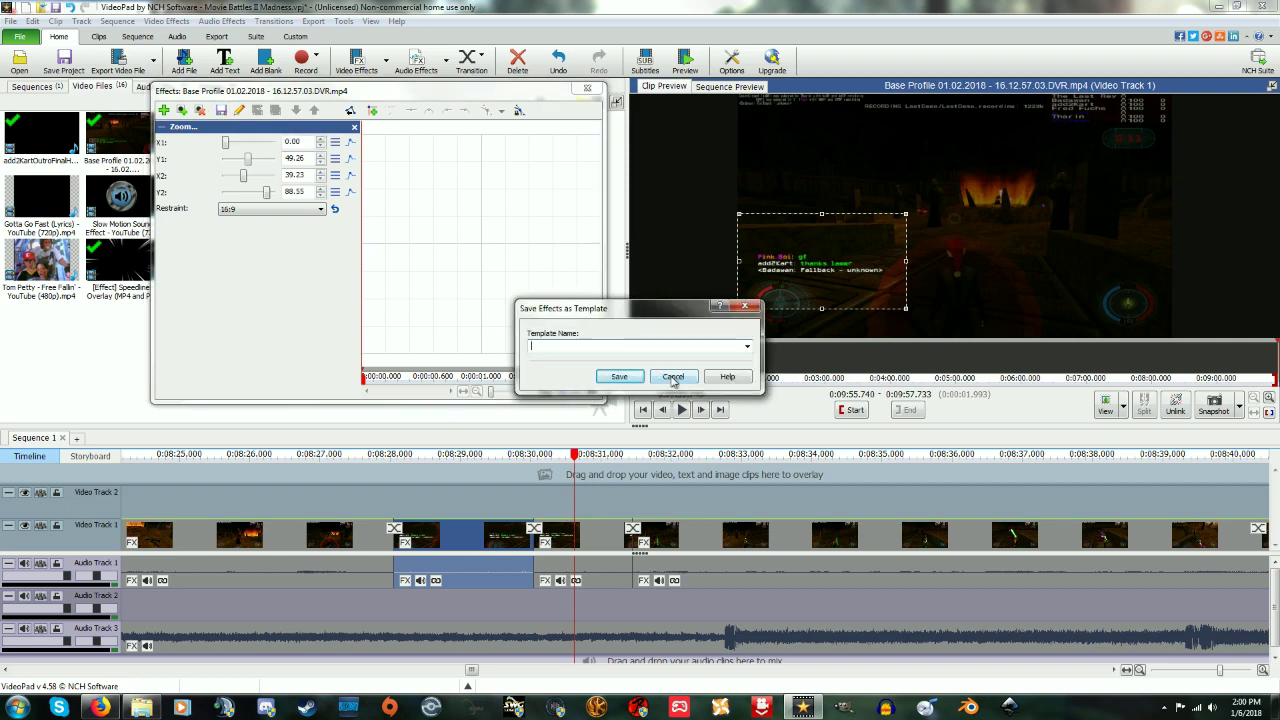
click(673, 378)
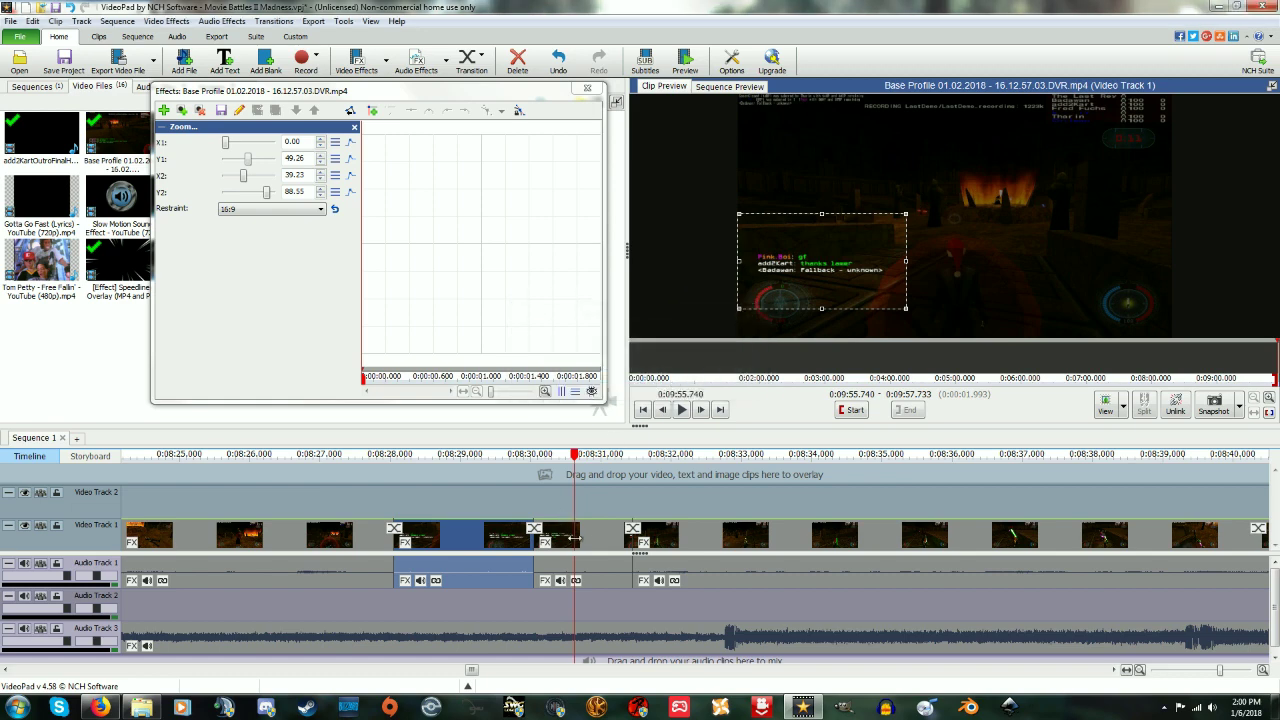
click(575, 538)
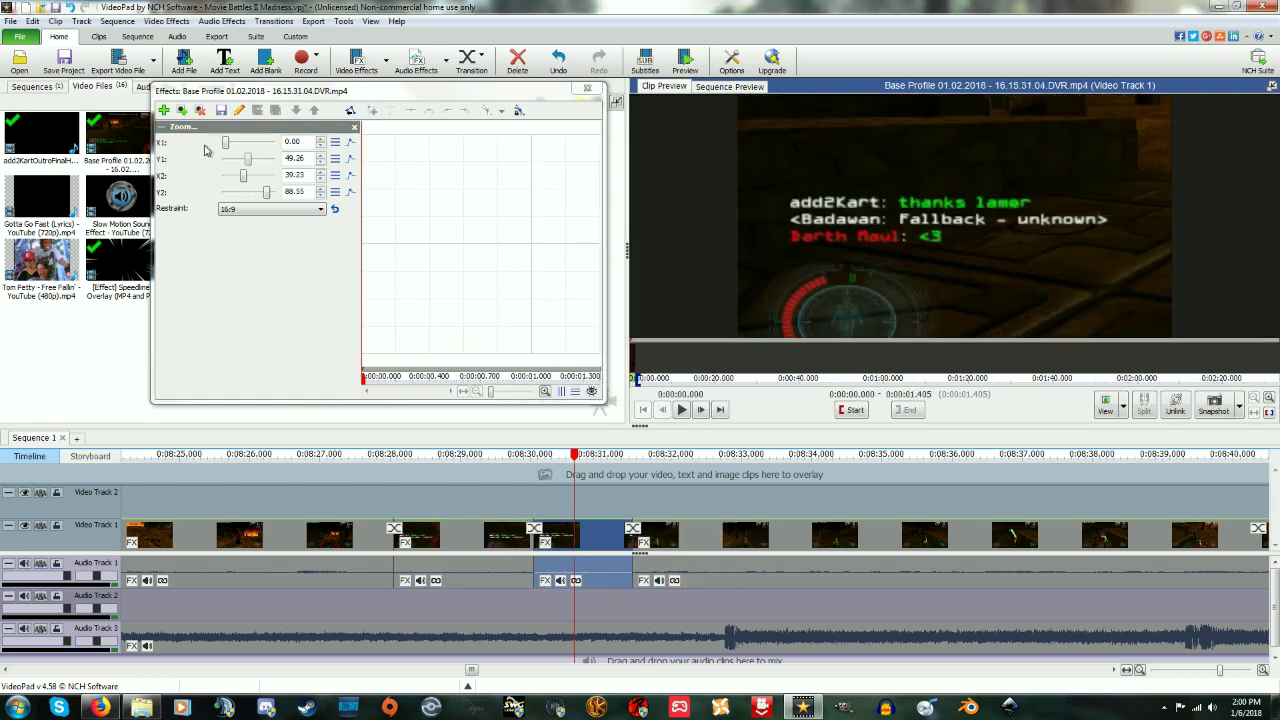
Apply the saved text box template to the selected chat clip, and remove the duplicate Zoom effect
click(163, 112)
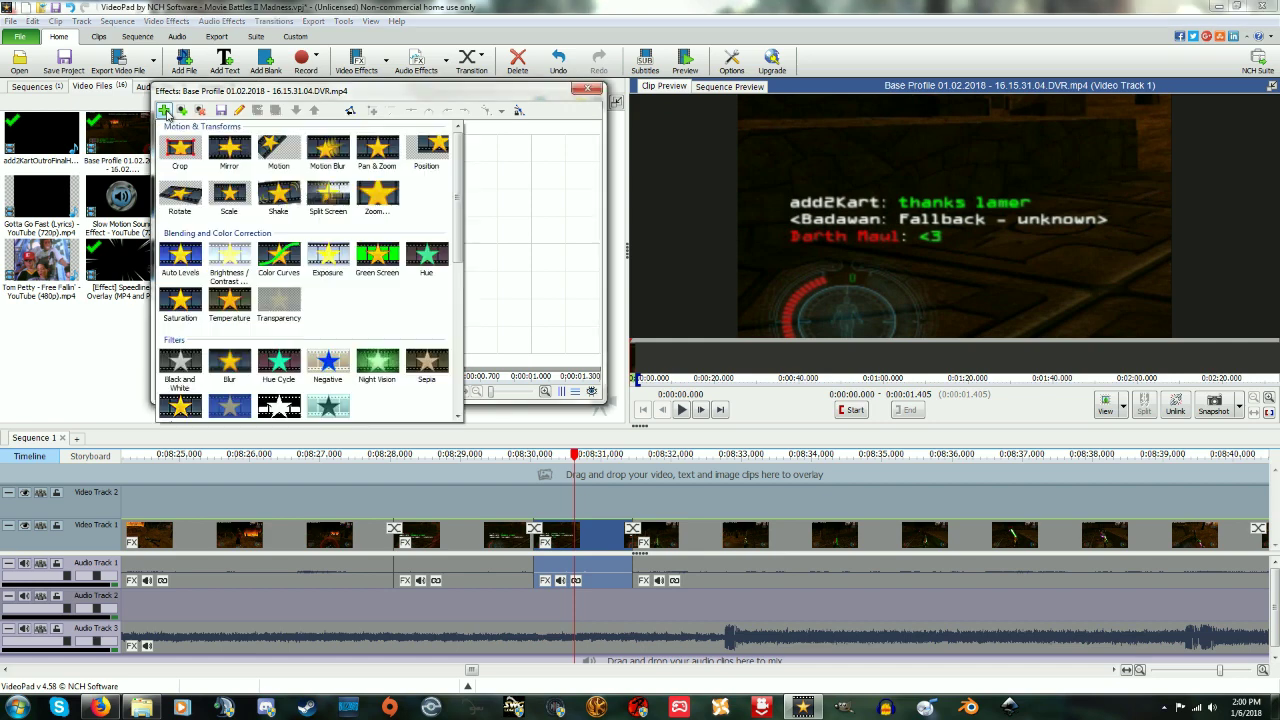
scroll(344, 266, down, 5)
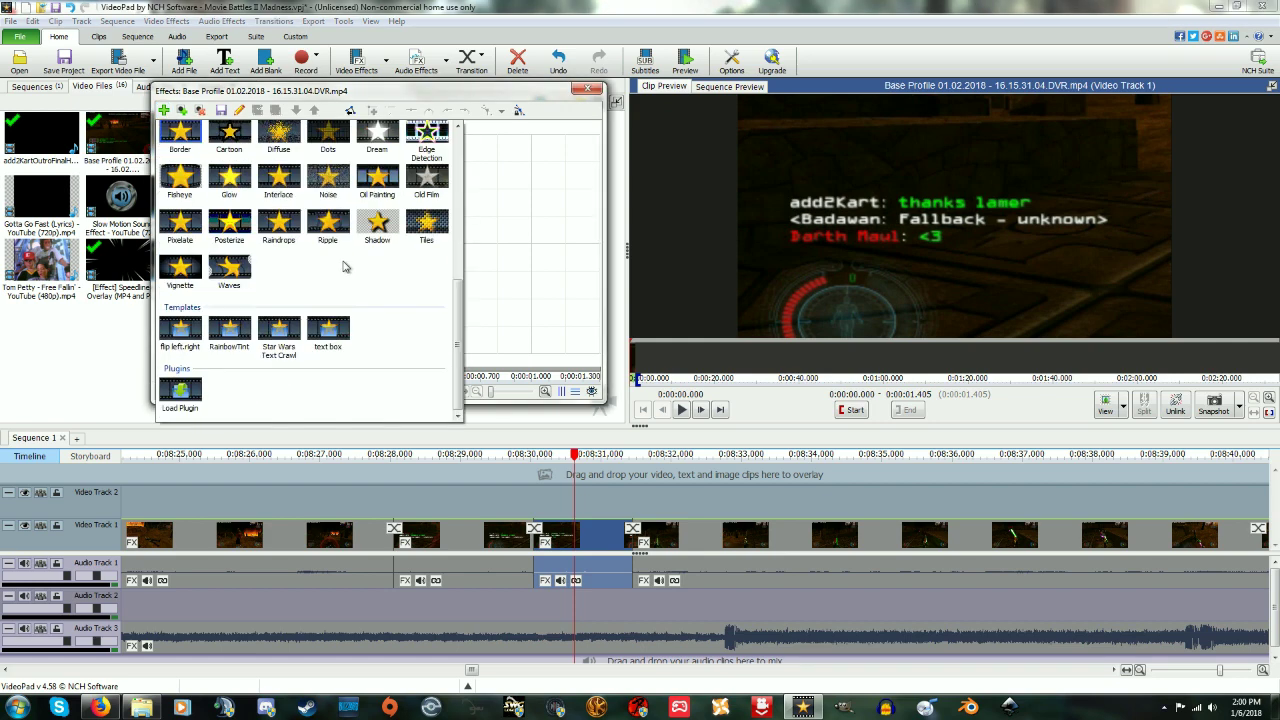
click(326, 332)
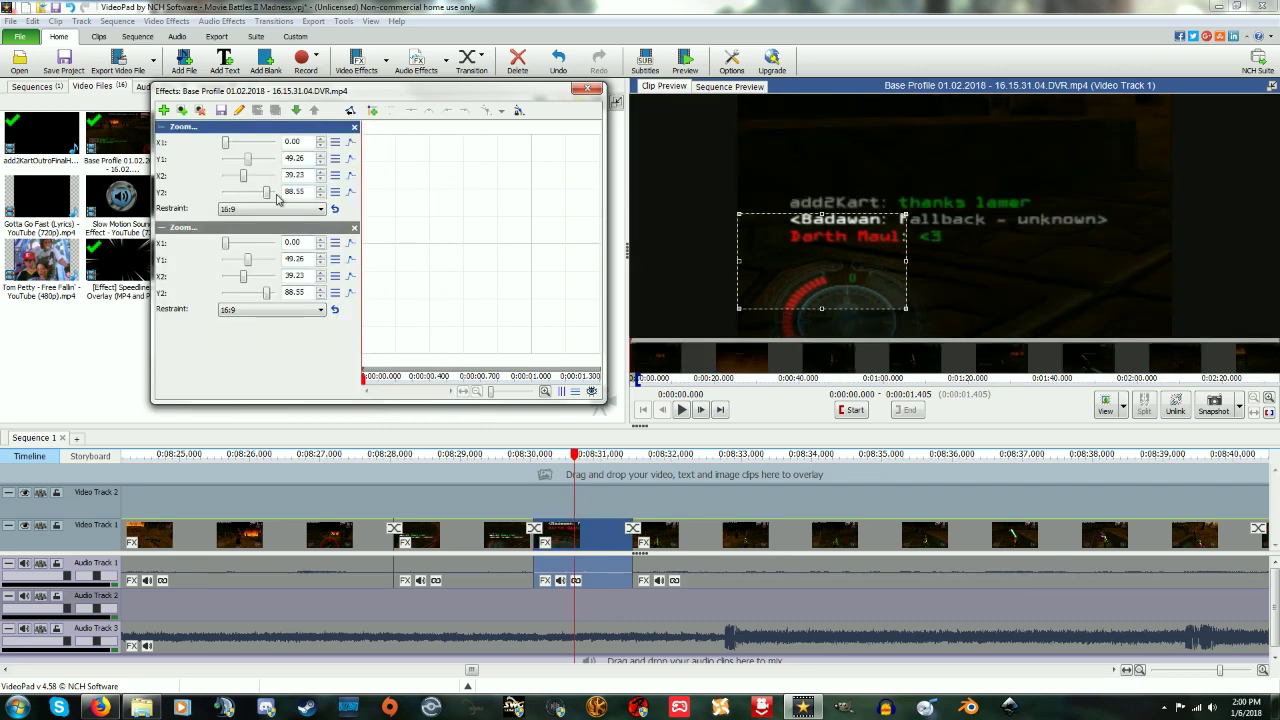
click(355, 128)
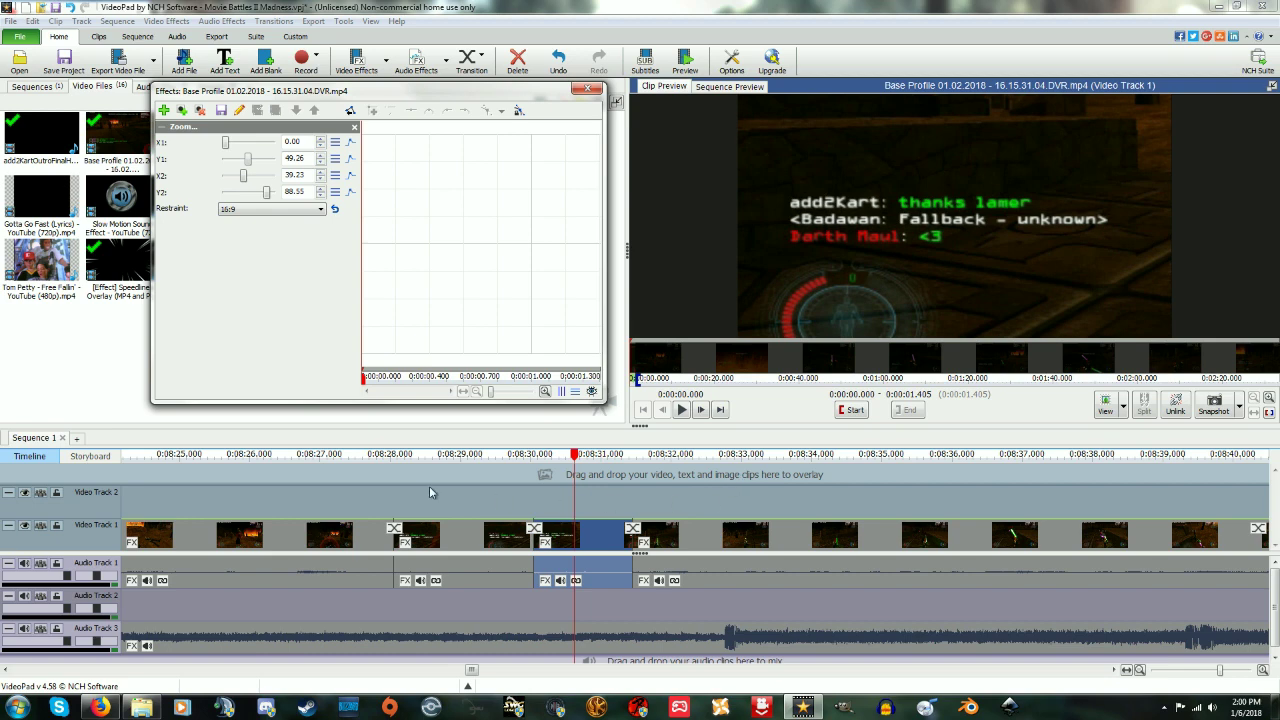
Move the playhead to about 8:29.8 and look through the available effects down to the saved templates without adding one
click(515, 457)
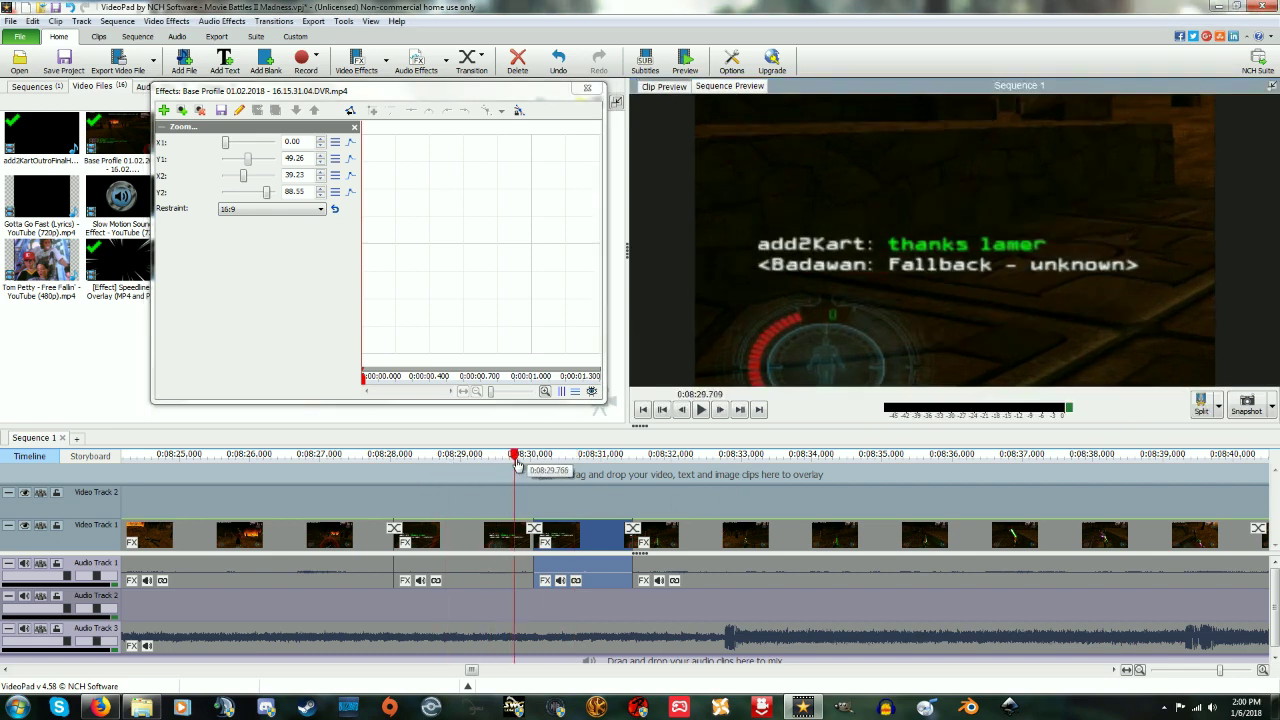
mouse_move(516, 463)
mouse_down()
mouse_move(551, 456)
mouse_move(497, 456)
mouse_move(563, 457)
mouse_move(491, 457)
mouse_move(577, 462)
mouse_move(515, 462)
mouse_up()
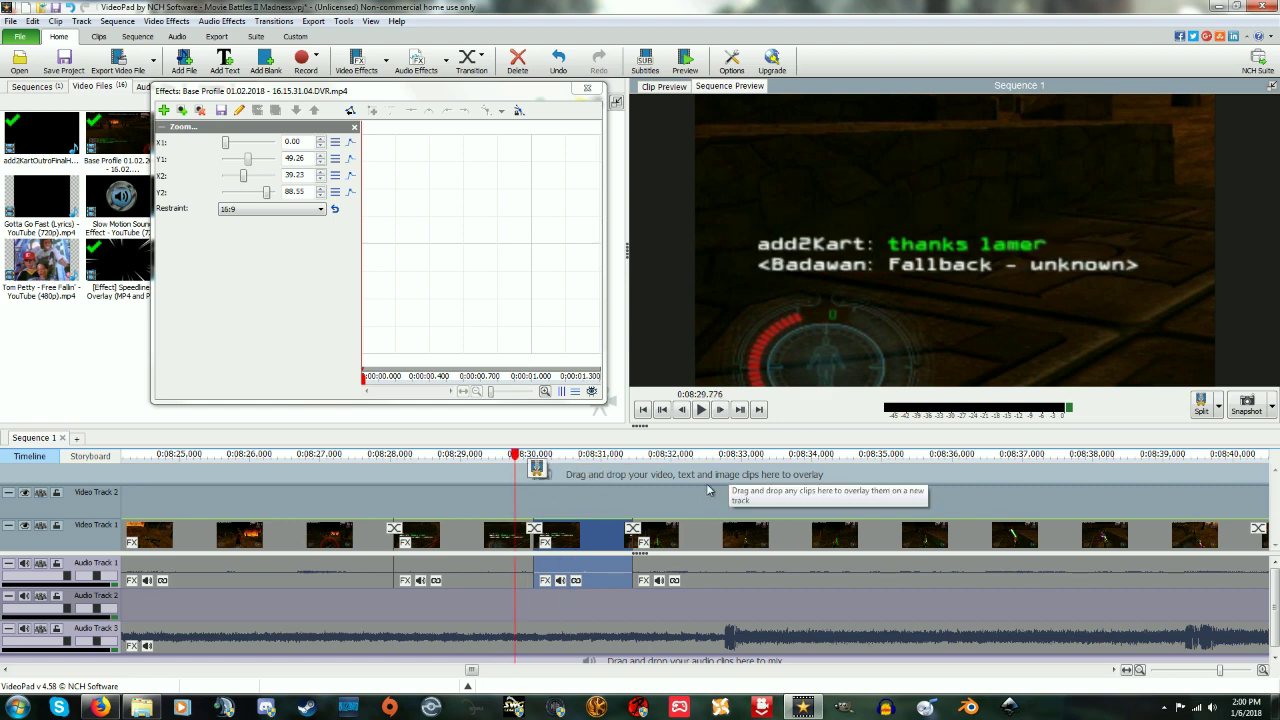
click(163, 110)
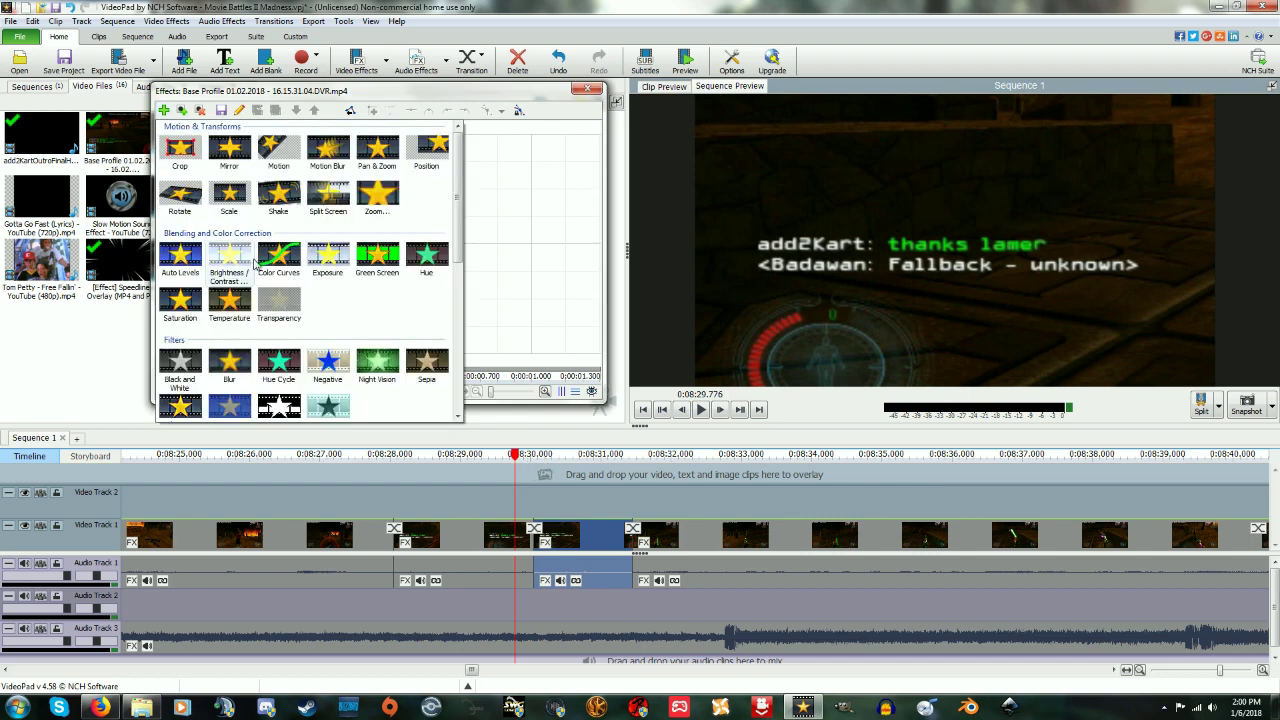
scroll(255, 272, down, 3)
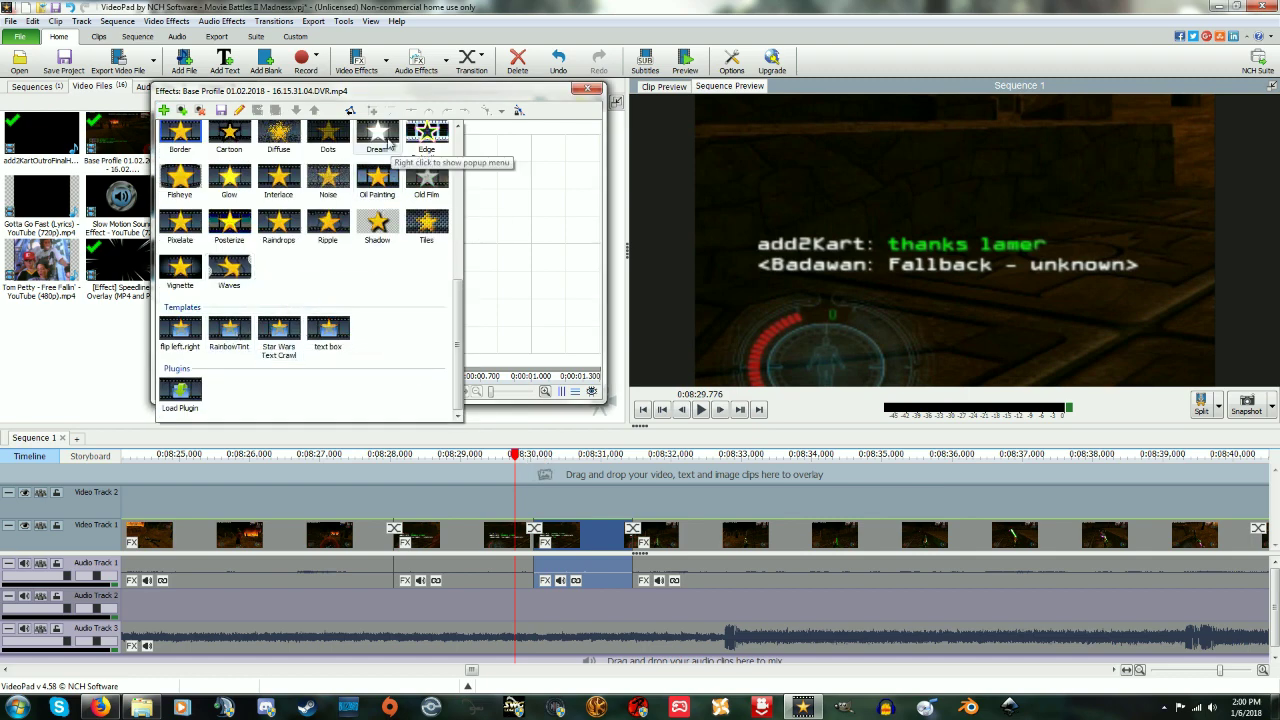
click(520, 95)
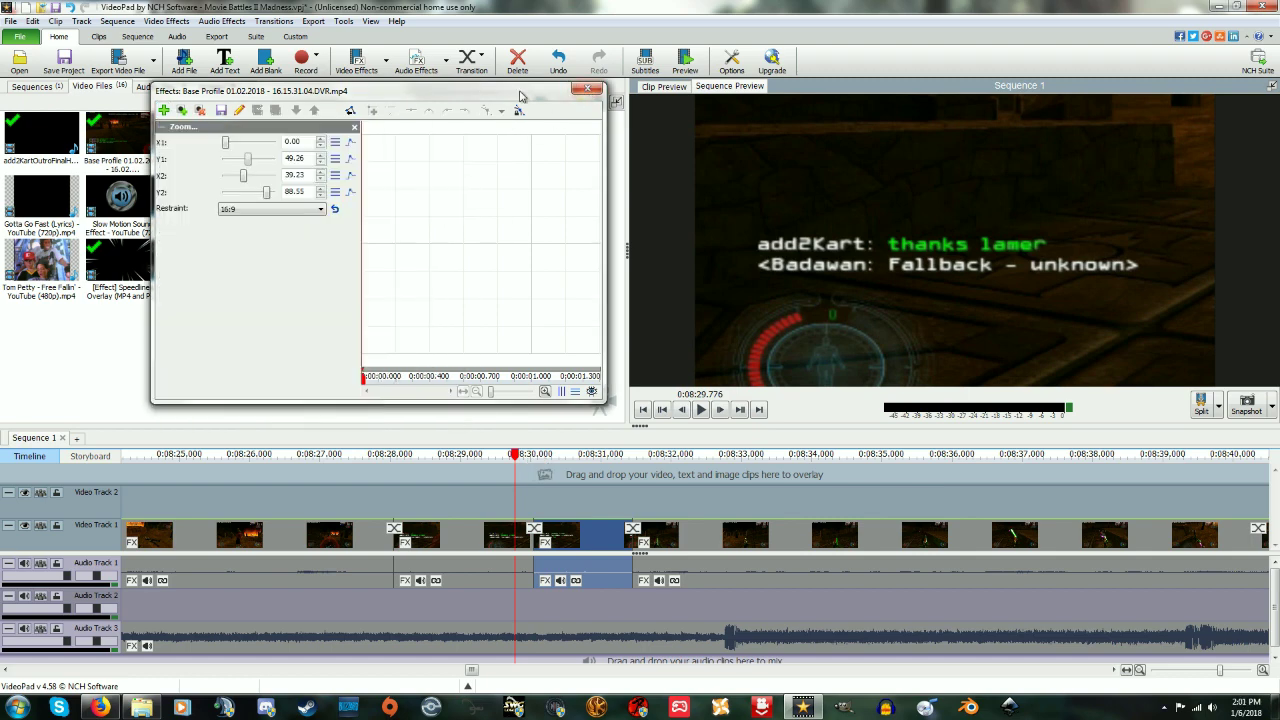
Deselect the chat clip and scrub past its end to about 8:31.5 to preview the return to normal gameplay
click(534, 496)
drag(537, 457, 616, 462)
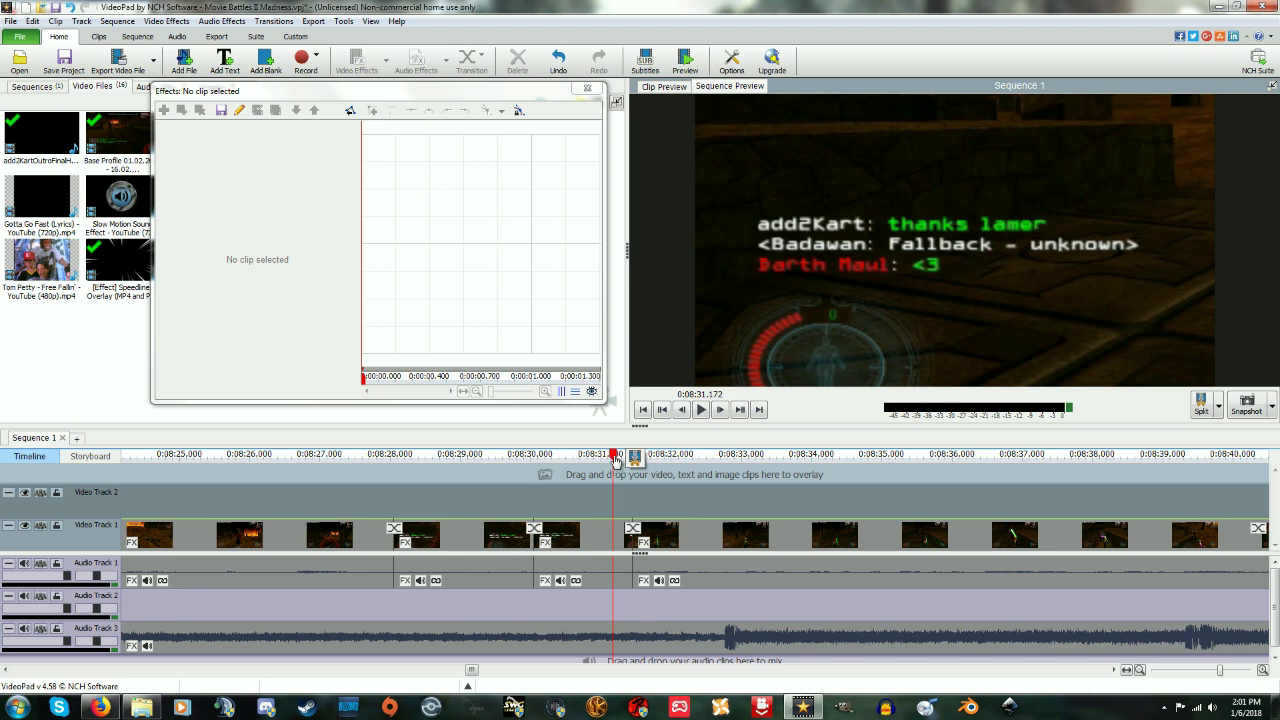
drag(614, 458, 638, 458)
Find the overlay section starting near 10:22 and scrub through it to the color bars clip at about 10:31.7
scroll(454, 500, down, 2)
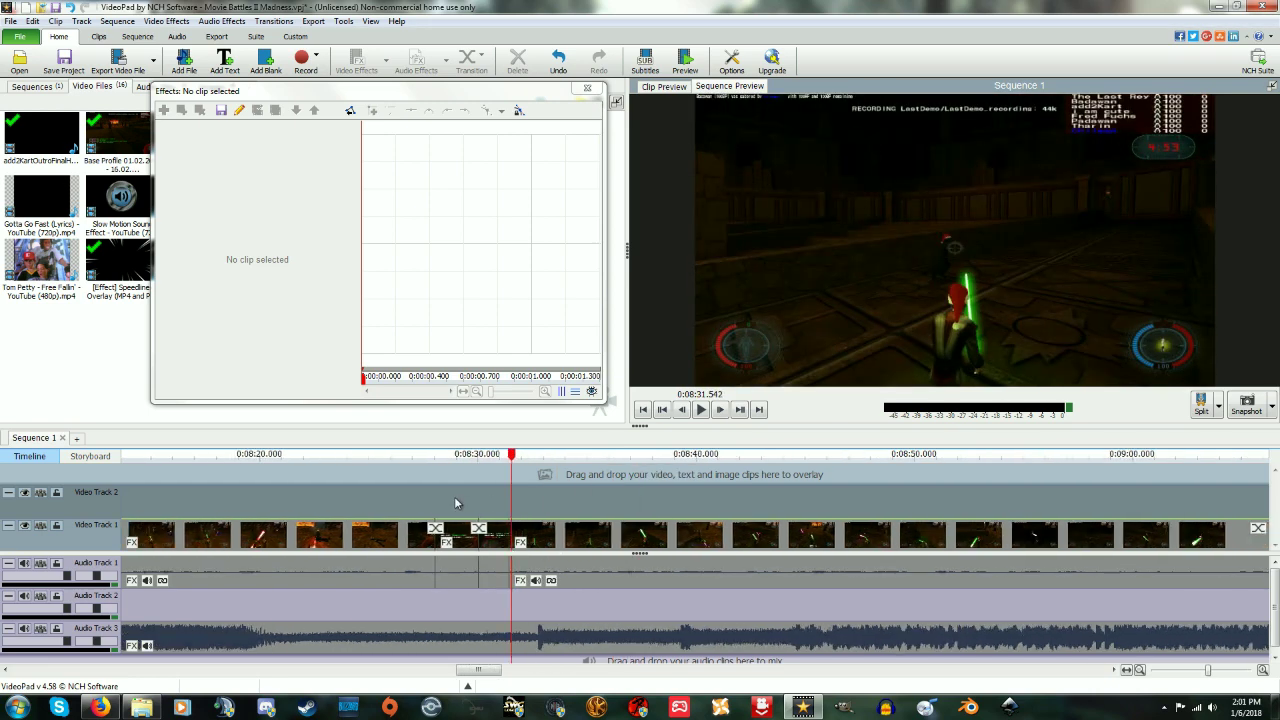
scroll(454, 496, down, 5)
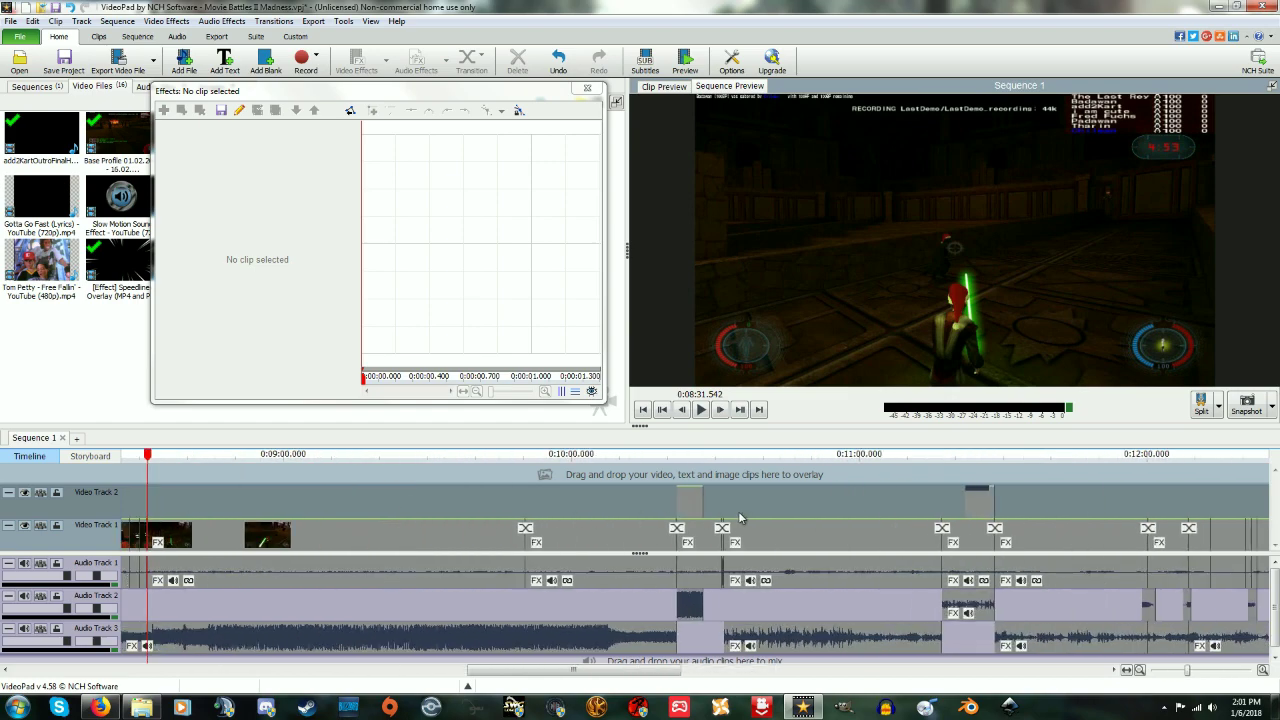
scroll(700, 520, up, 6)
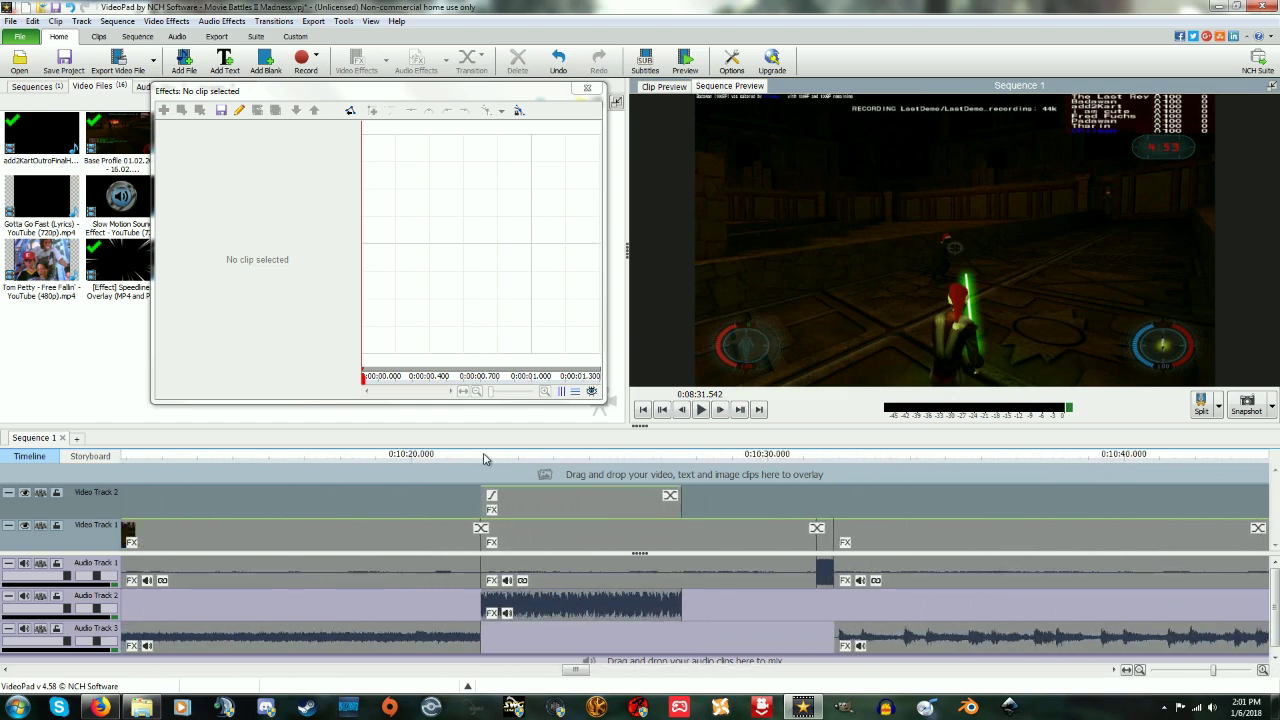
drag(480, 458, 828, 478)
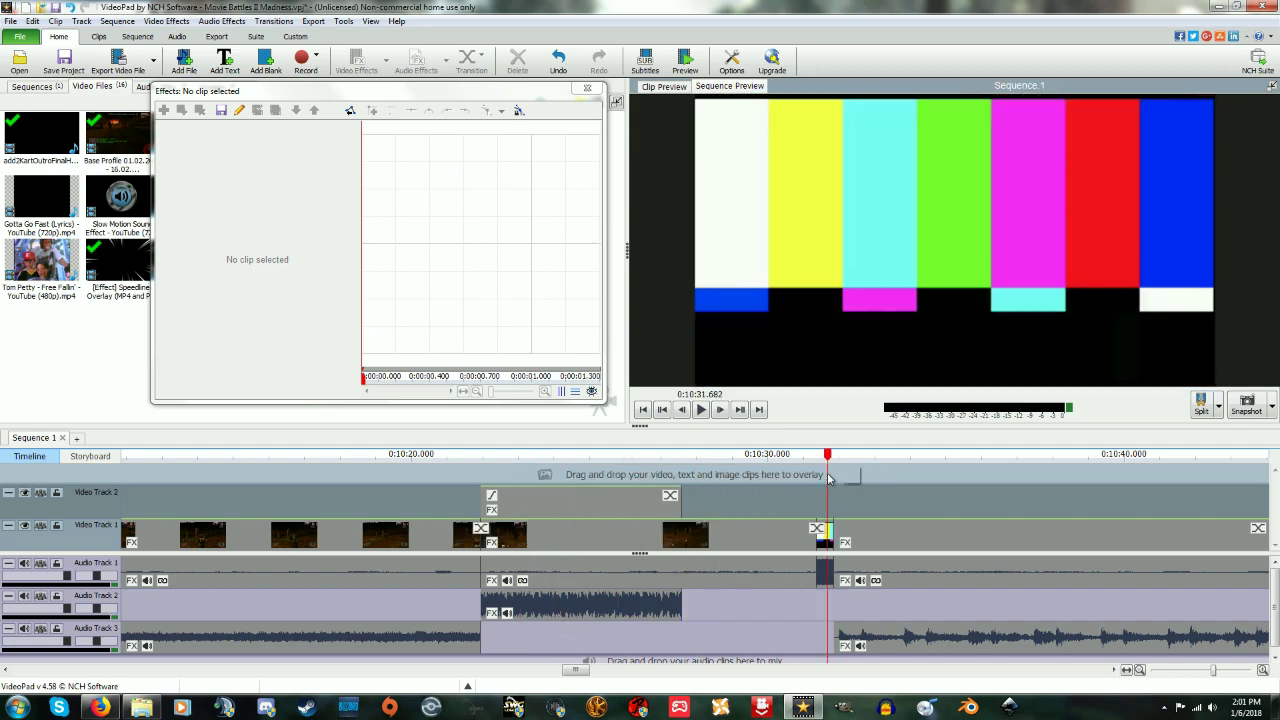
Find the black-and-white section with the Tom Petty music and scrub from about 11:18.4 to 11:20.6 to preview it
scroll(570, 540, down, 7)
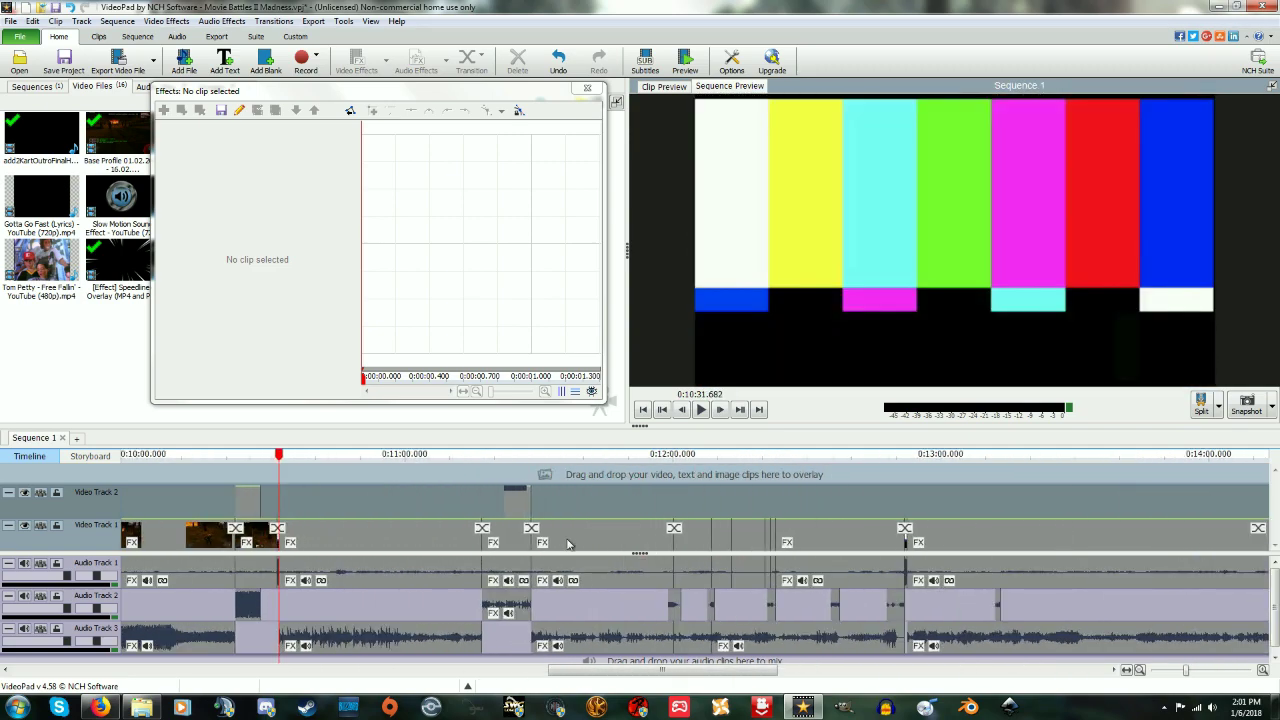
scroll(530, 540, up, 4)
drag(368, 461, 393, 461)
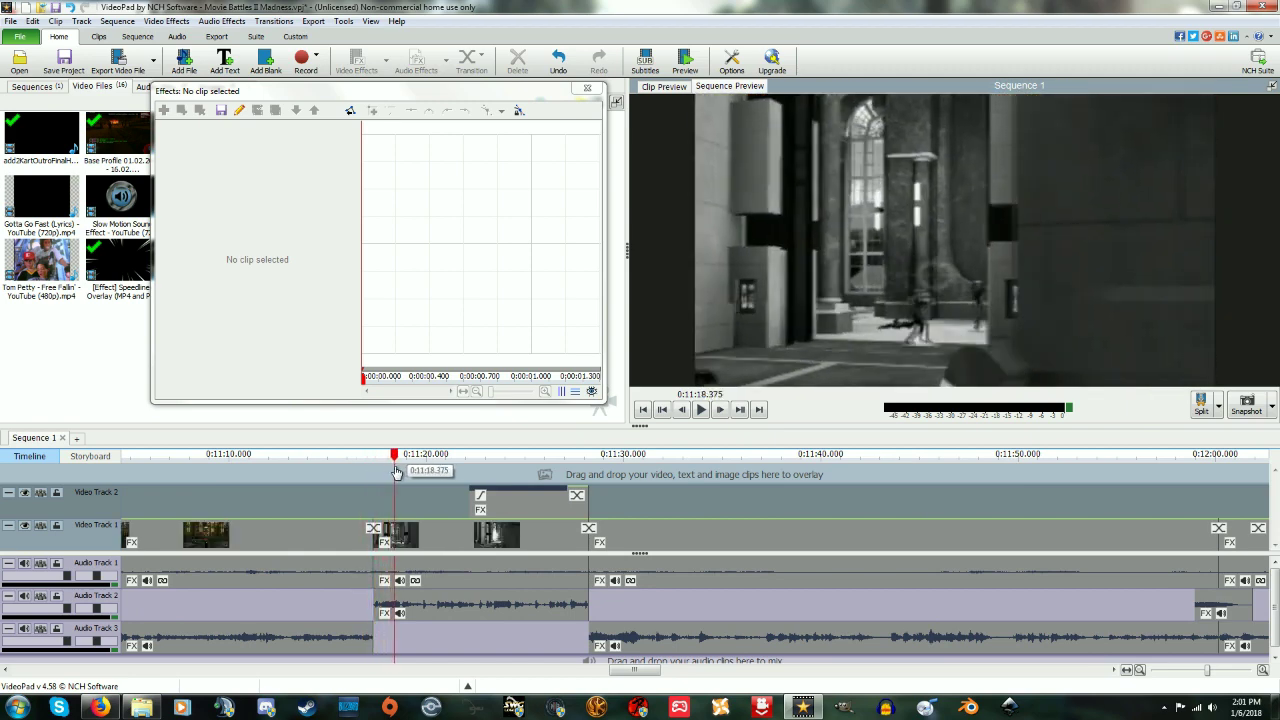
scroll(429, 605, up, 3)
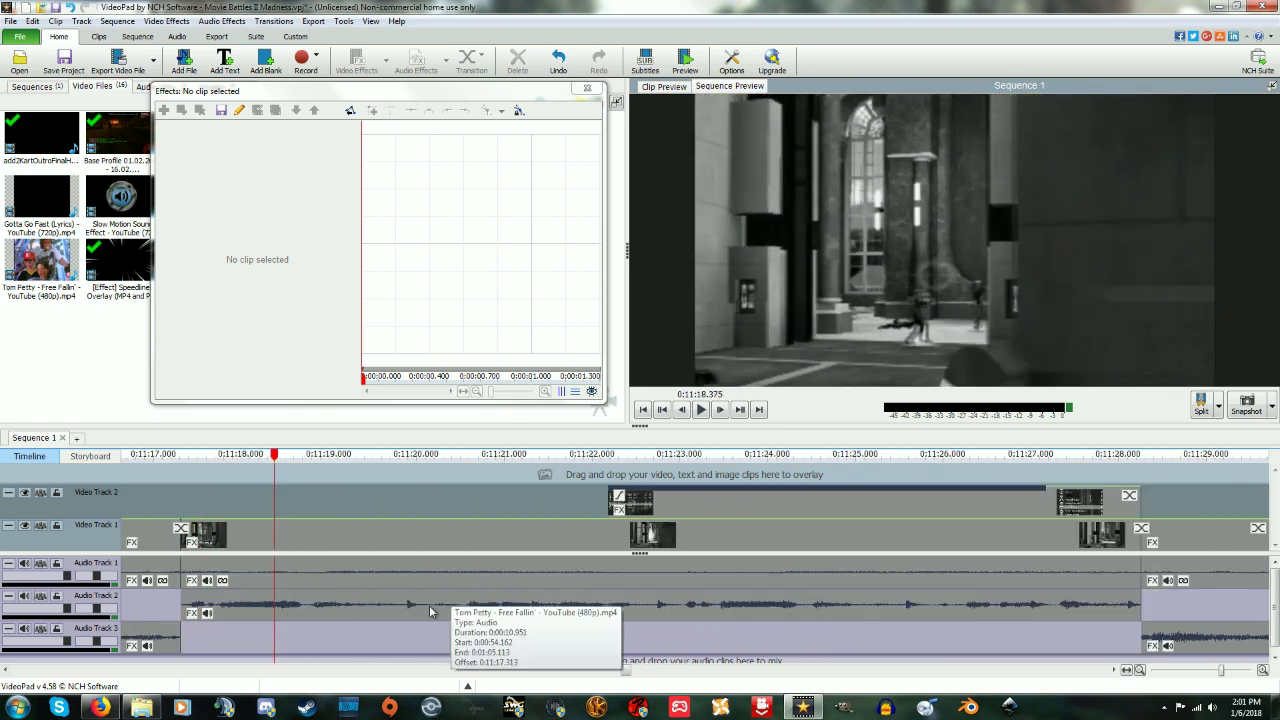
scroll(429, 605, down, 1)
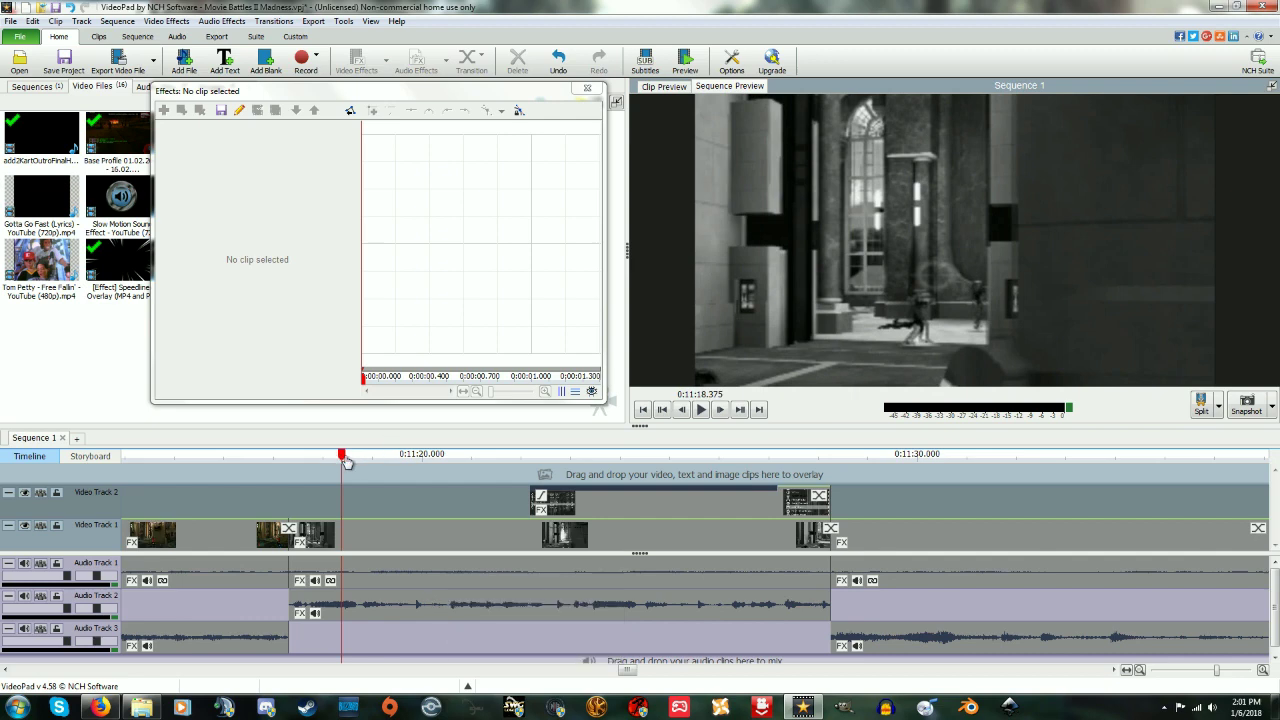
drag(343, 461, 449, 465)
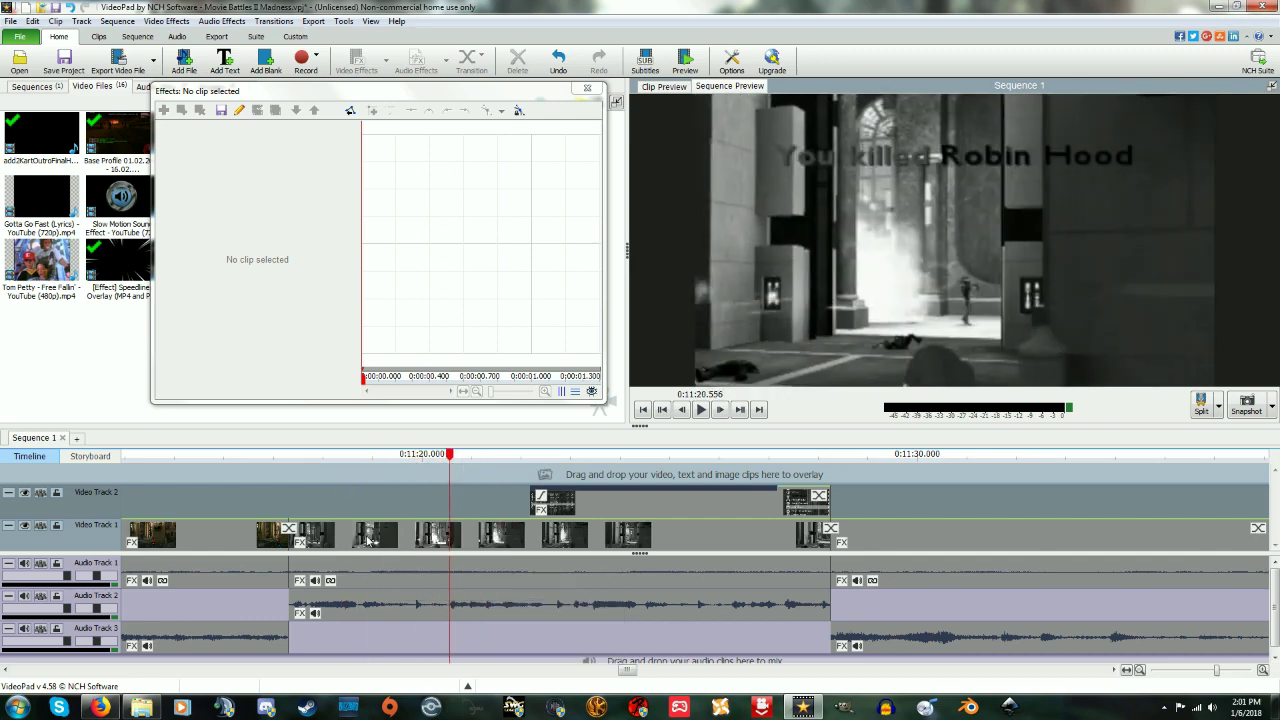
Inspect the Zoom and Black and White effects of the grayscale clip on Video Track 1, and scrub from about 11:19.5 to 11:27.5
right_click(367, 540)
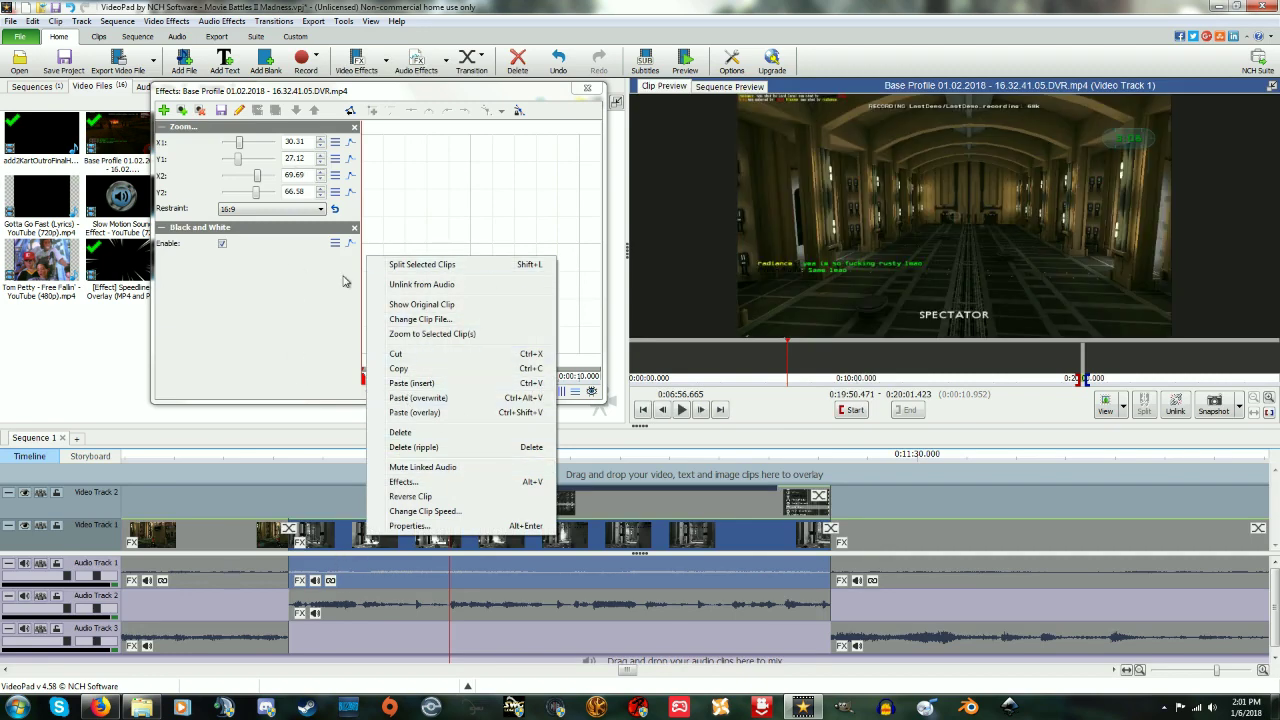
click(315, 299)
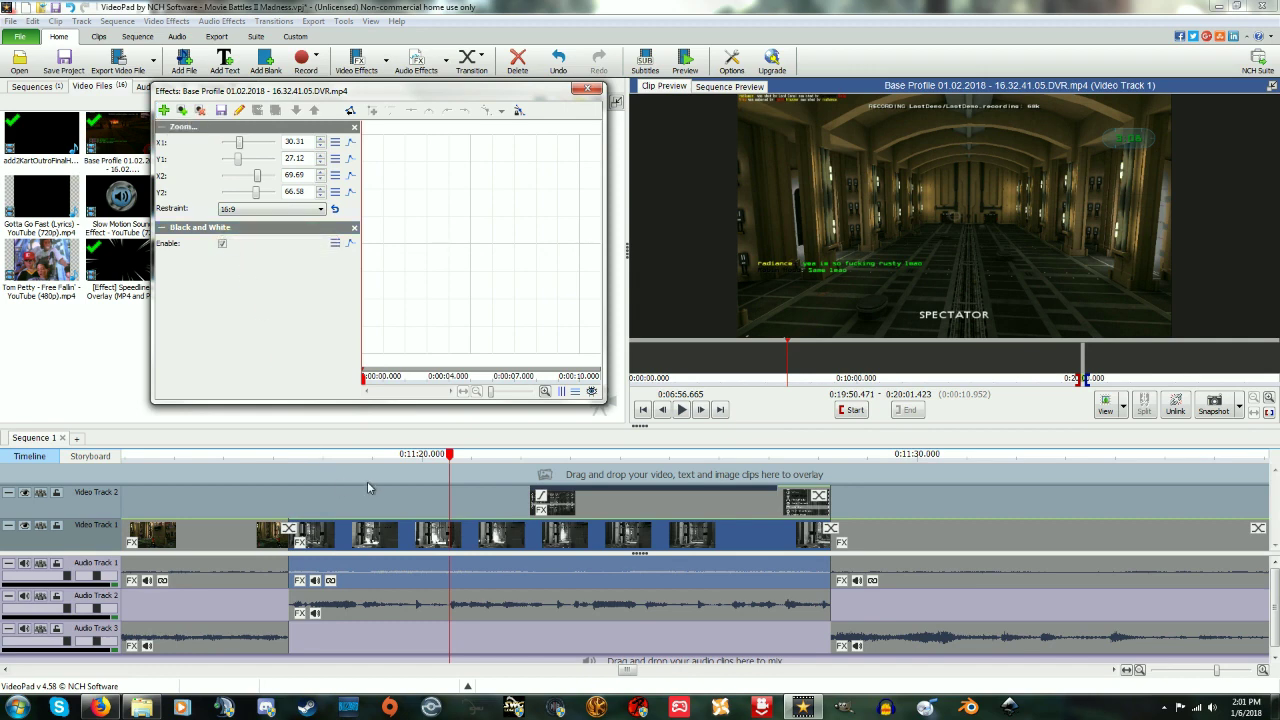
click(396, 470)
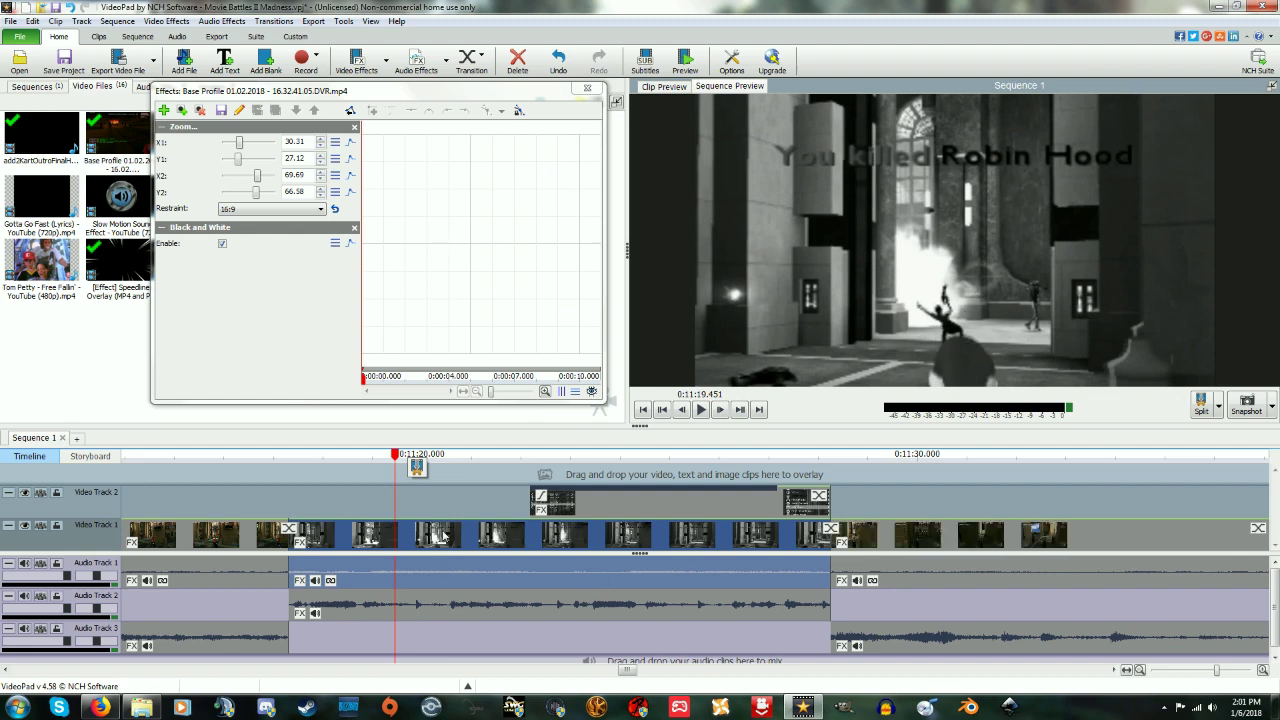
drag(395, 458, 794, 474)
Select the Snapshot - 81.png overlay on Video Track 2 and preview its fade-in between about 11:22.2 and 11:22.6
scroll(612, 510, up, 2)
click(628, 498)
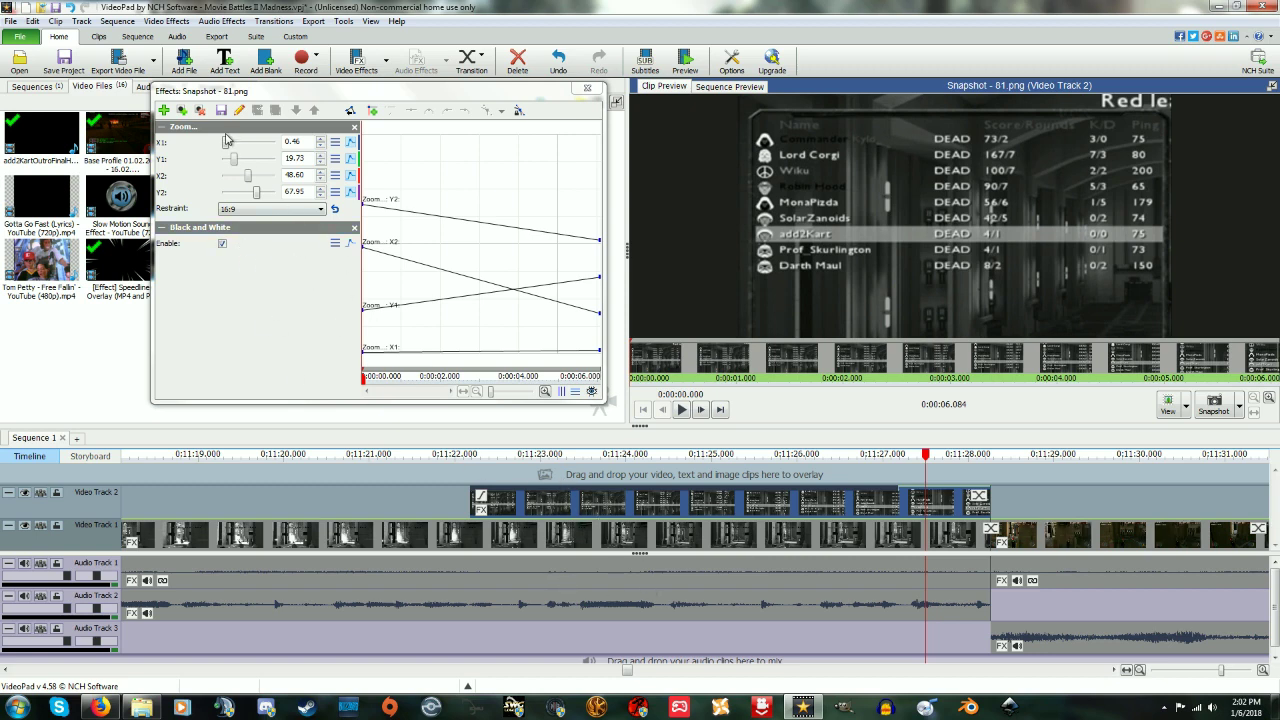
click(471, 456)
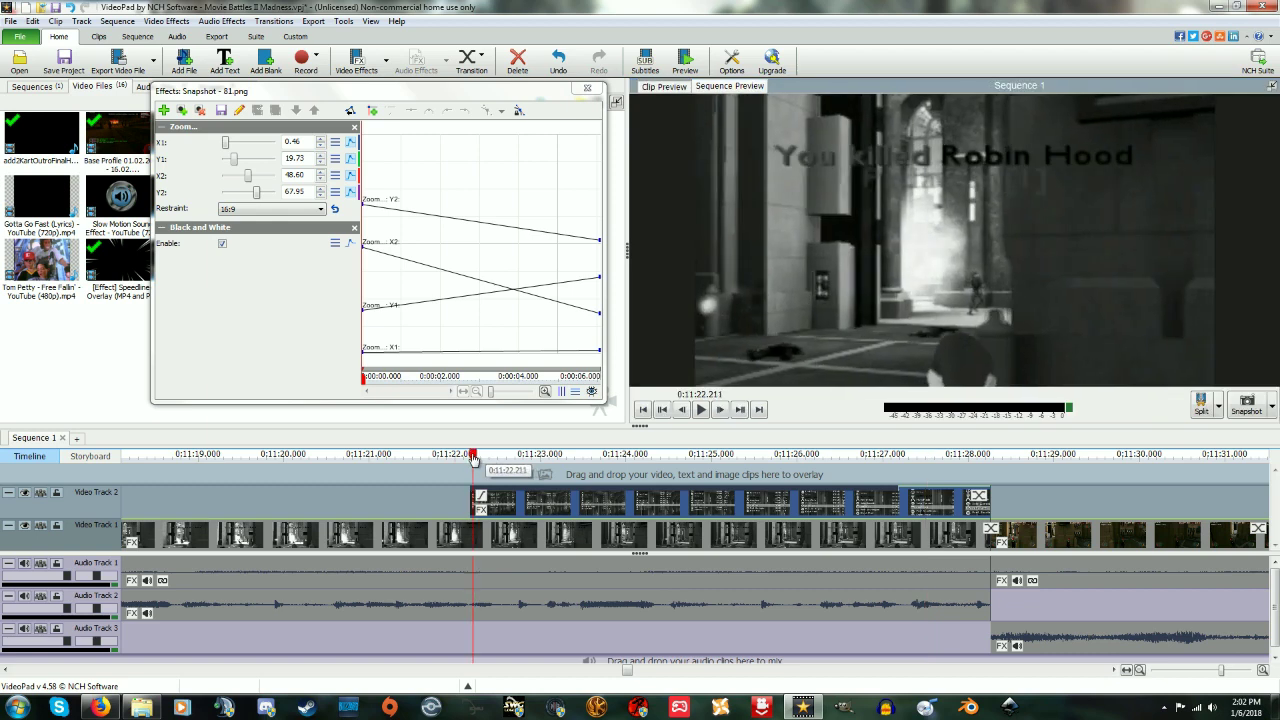
click(510, 456)
Open the fade-in duration setting of the Snapshot - 81.png overlay and cancel it without changing the value
click(481, 497)
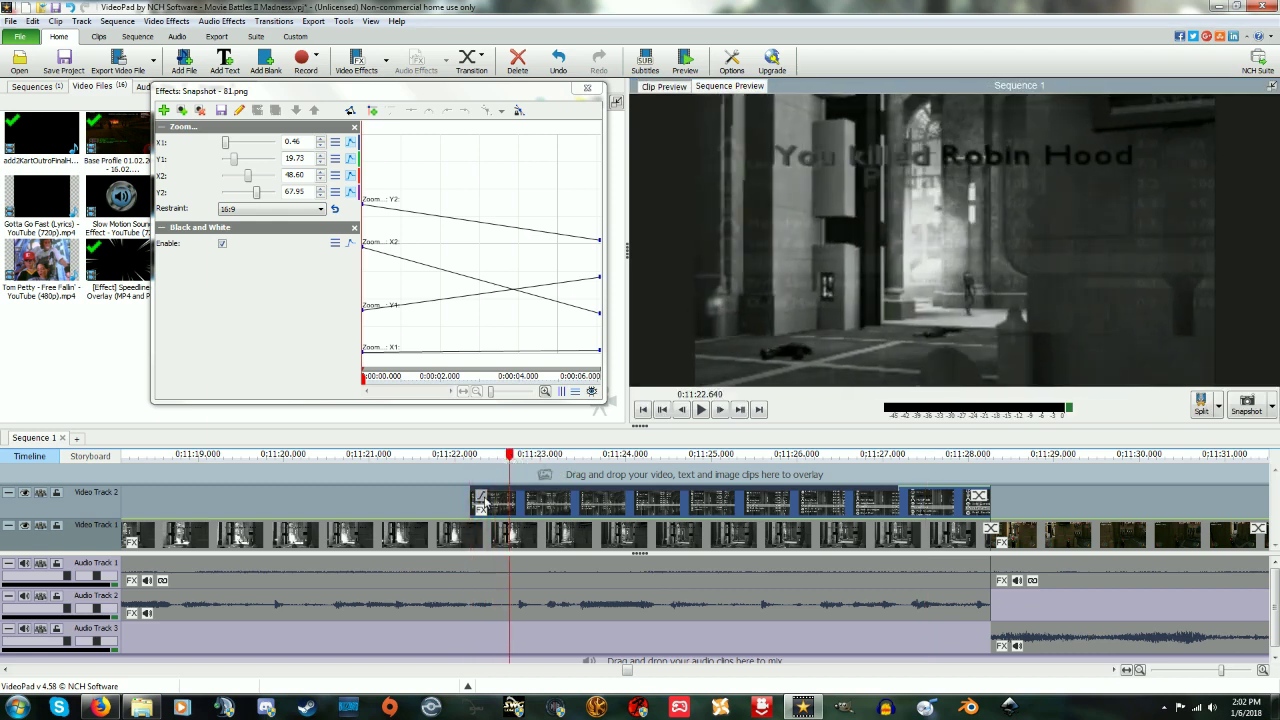
click(640, 375)
click(481, 497)
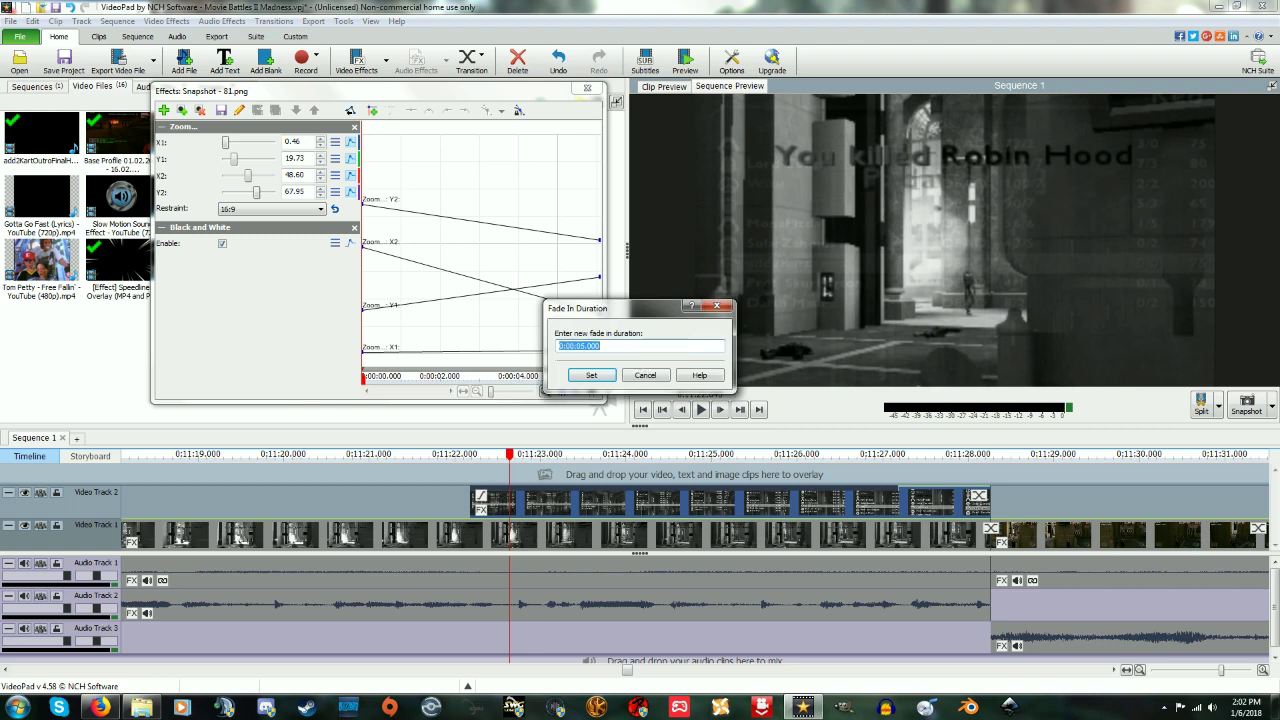
click(643, 375)
Scrub the snapshot overlay from about 11:22.2 to 11:28.2, and examine its Zoom keyframes at the clip's start and end
click(474, 456)
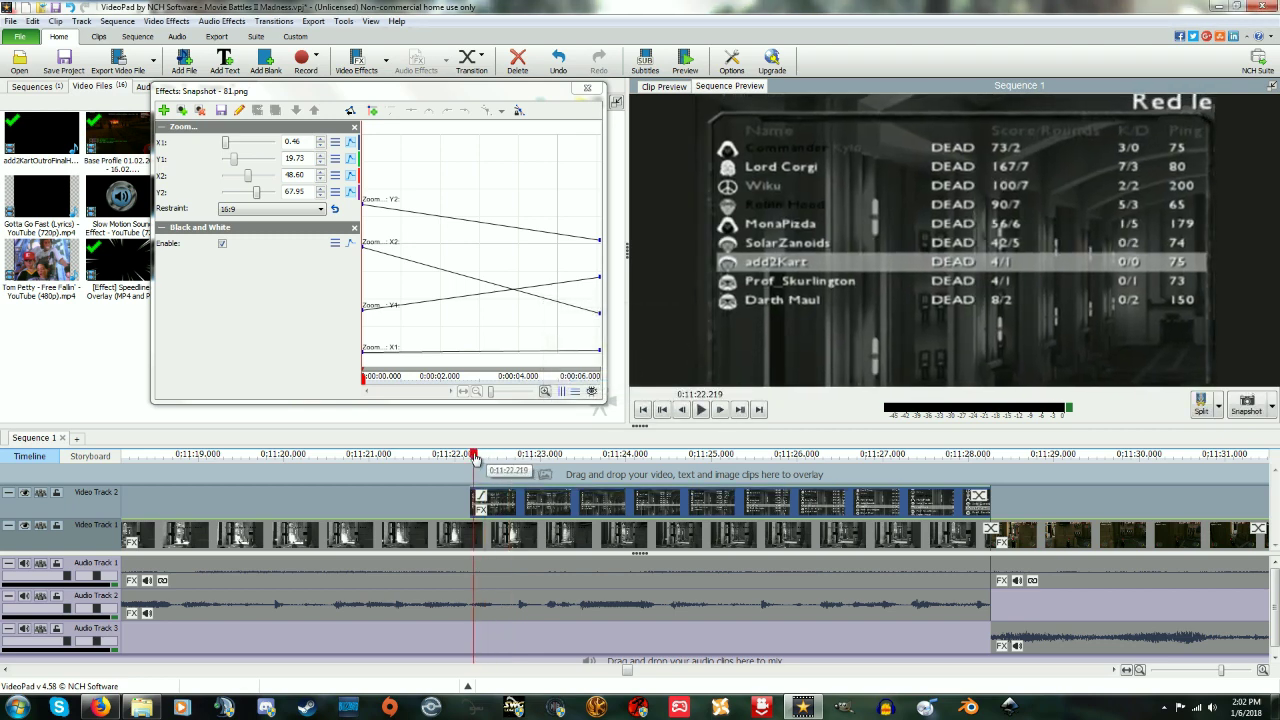
drag(474, 456, 472, 457)
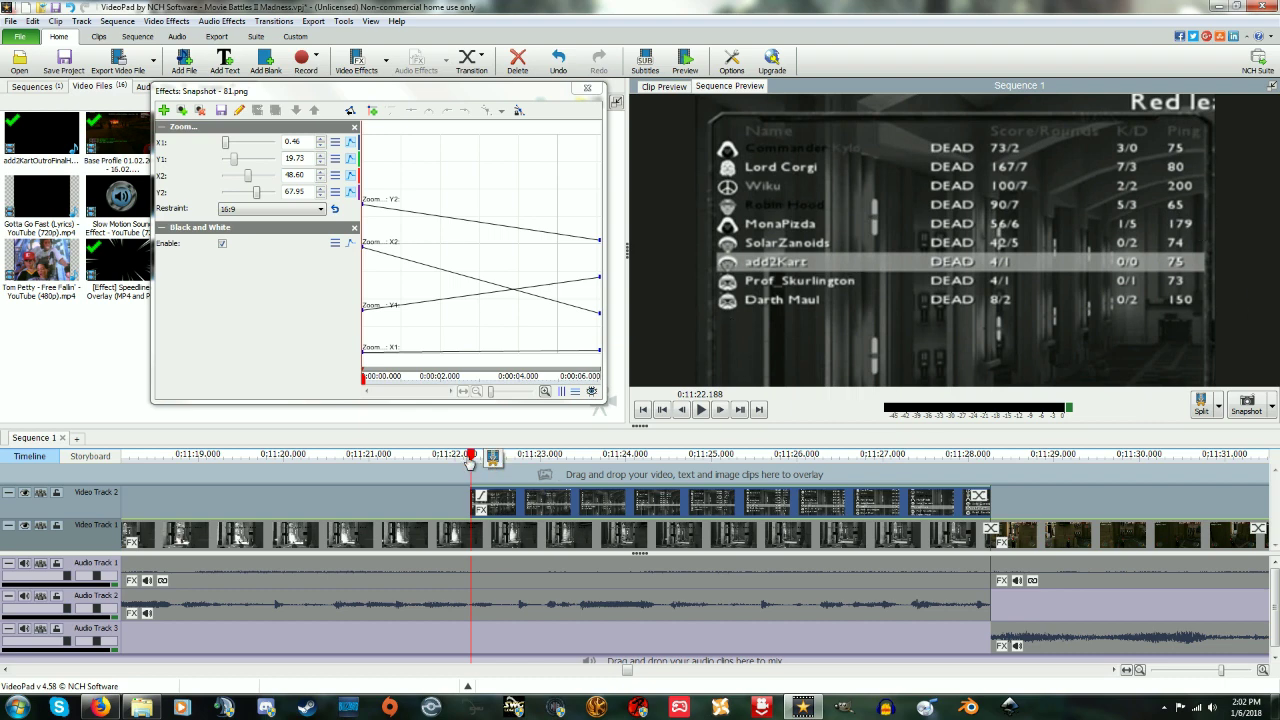
drag(470, 456, 989, 456)
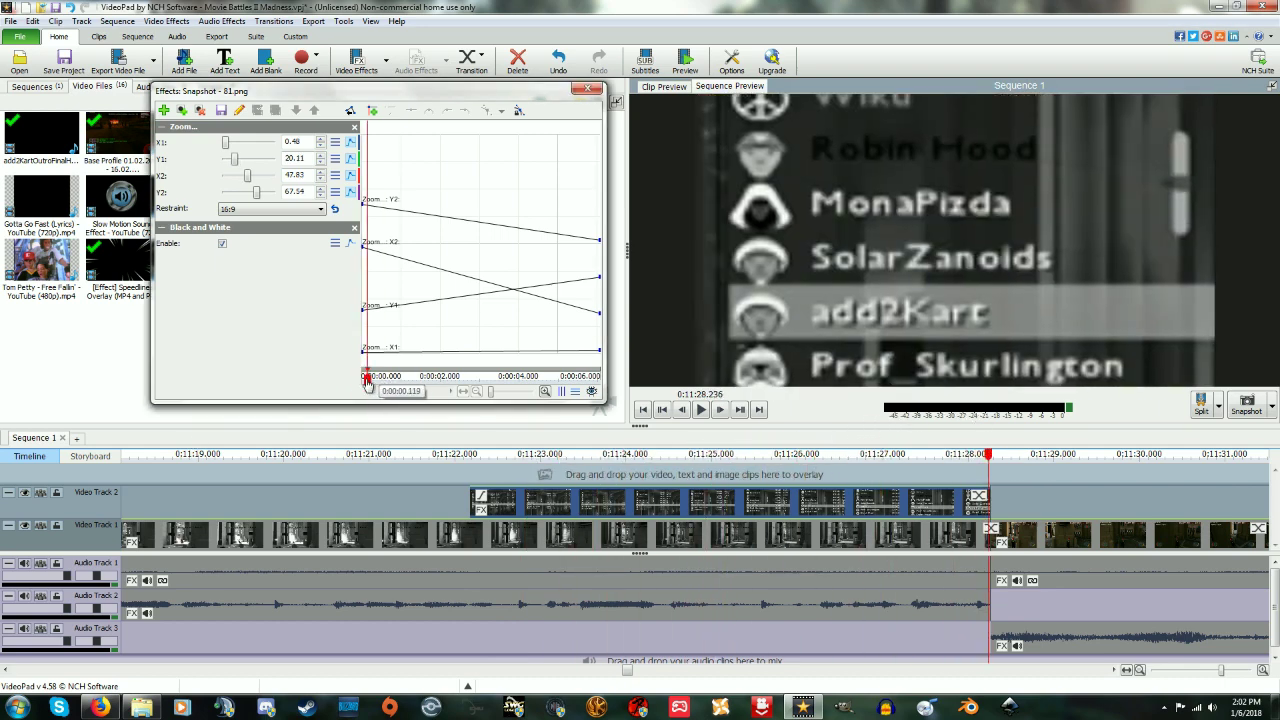
click(473, 455)
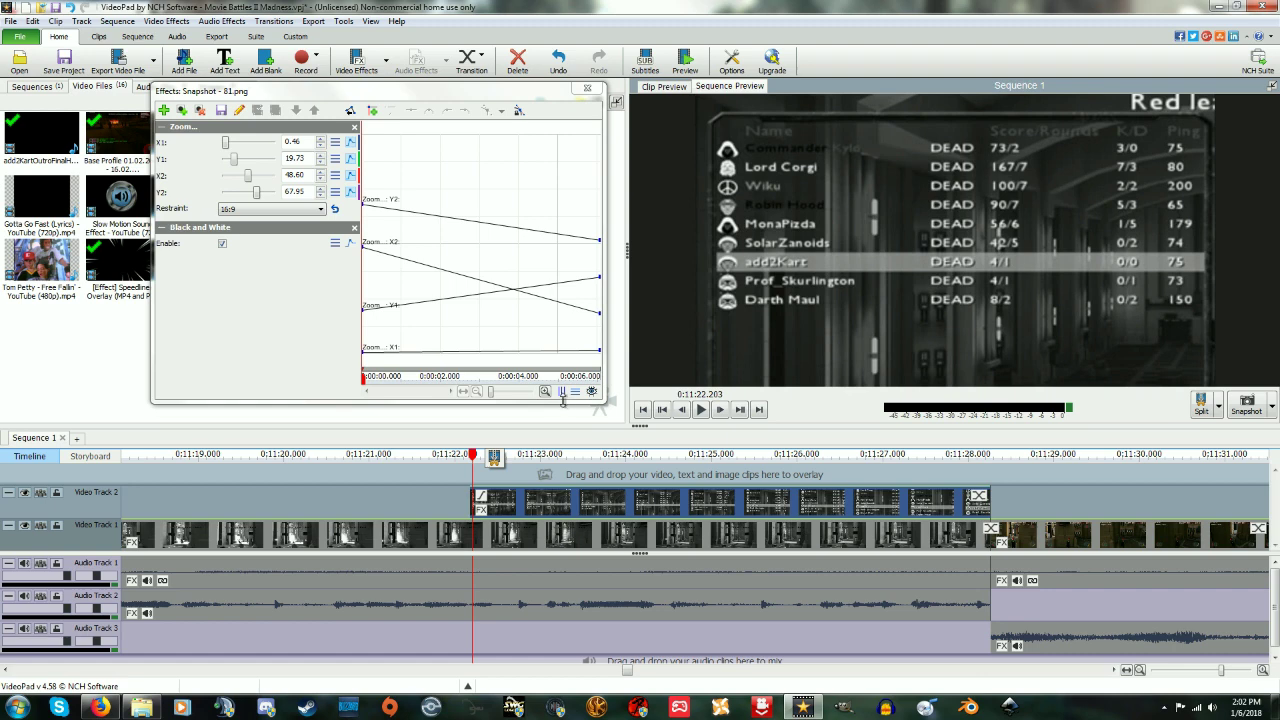
drag(562, 378, 610, 386)
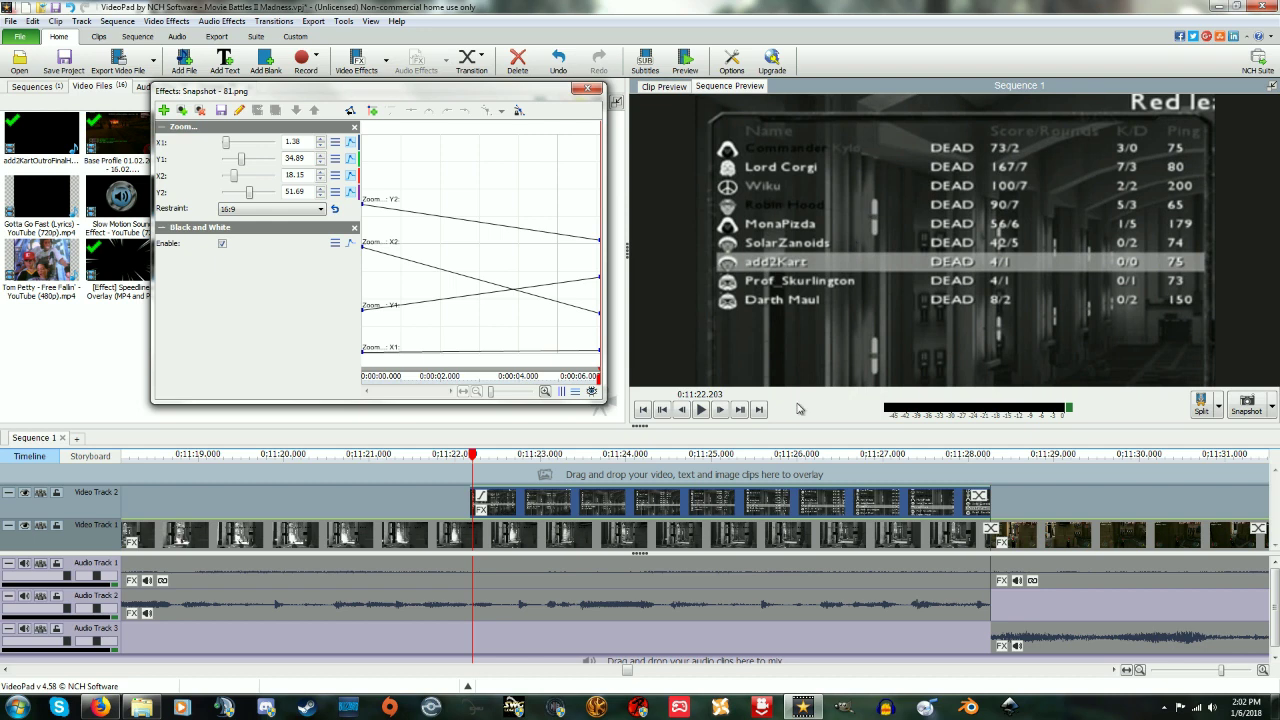
Remove the Zoom effect from Snapshot - 81.png, and place the playhead at about 11:22.2 with the effect timeline at the clip's start
click(353, 127)
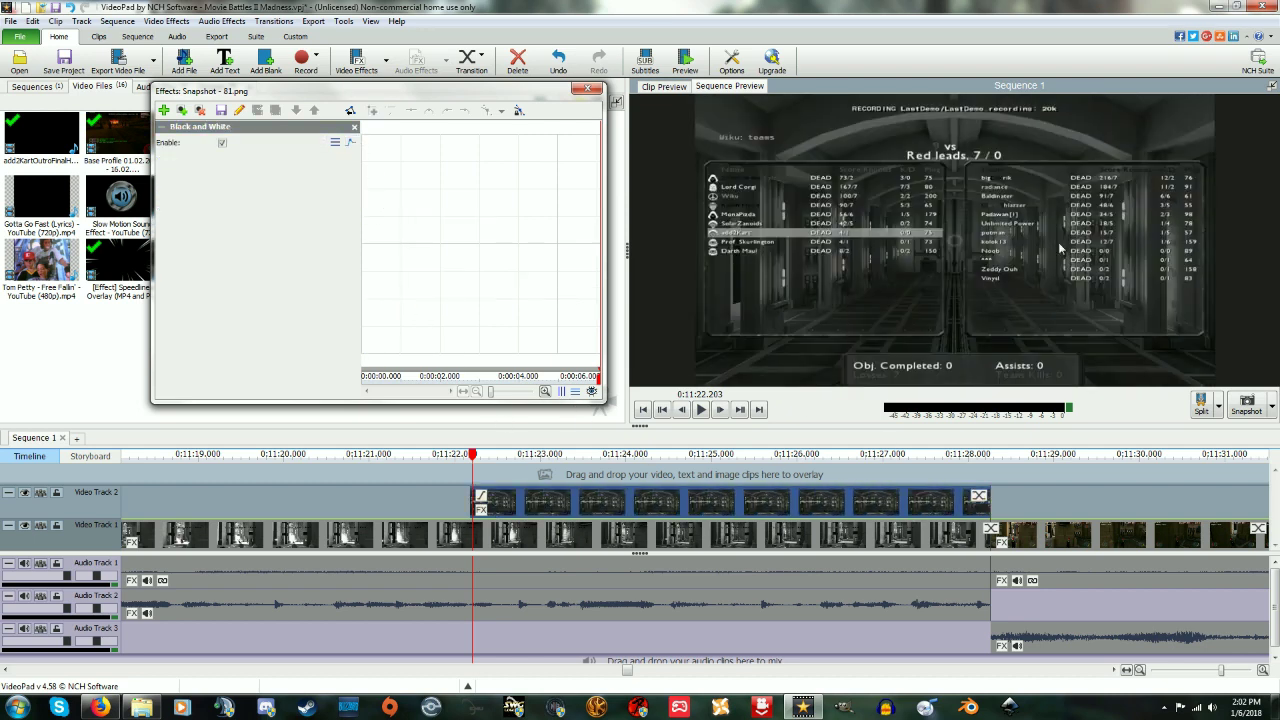
click(477, 465)
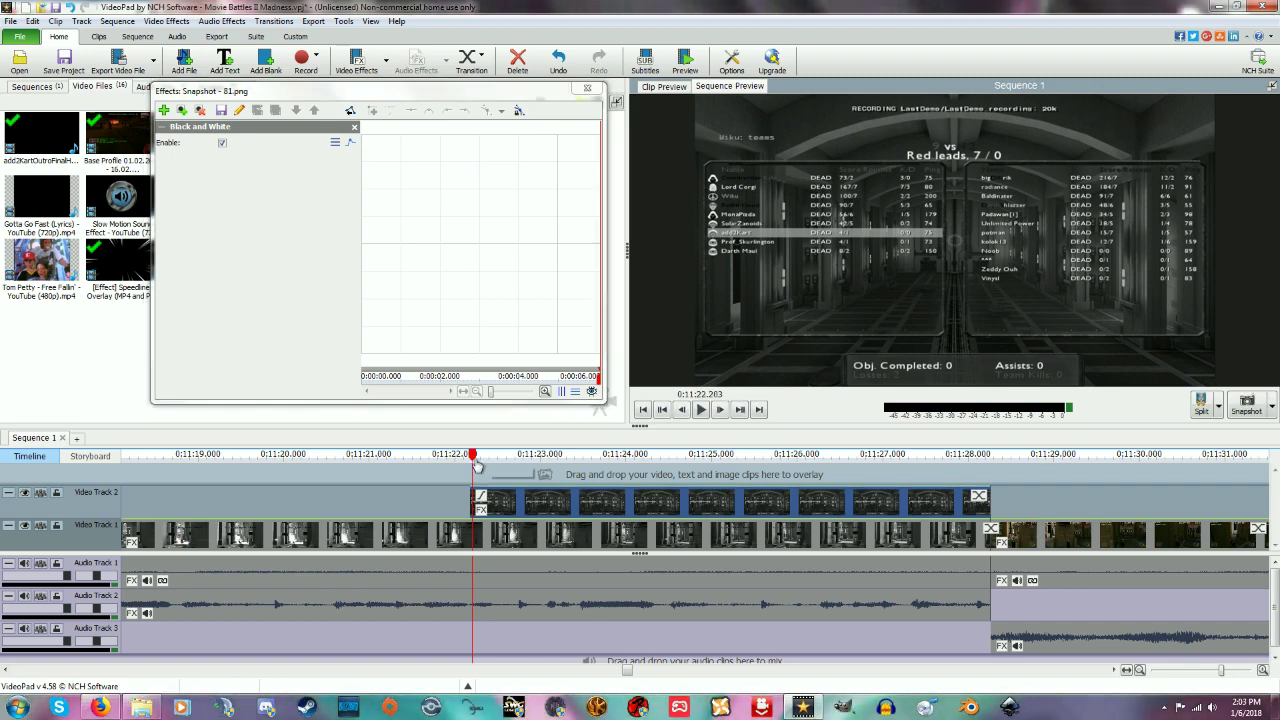
mouse_move(477, 465)
mouse_down()
mouse_move(955, 461)
mouse_move(476, 470)
mouse_up()
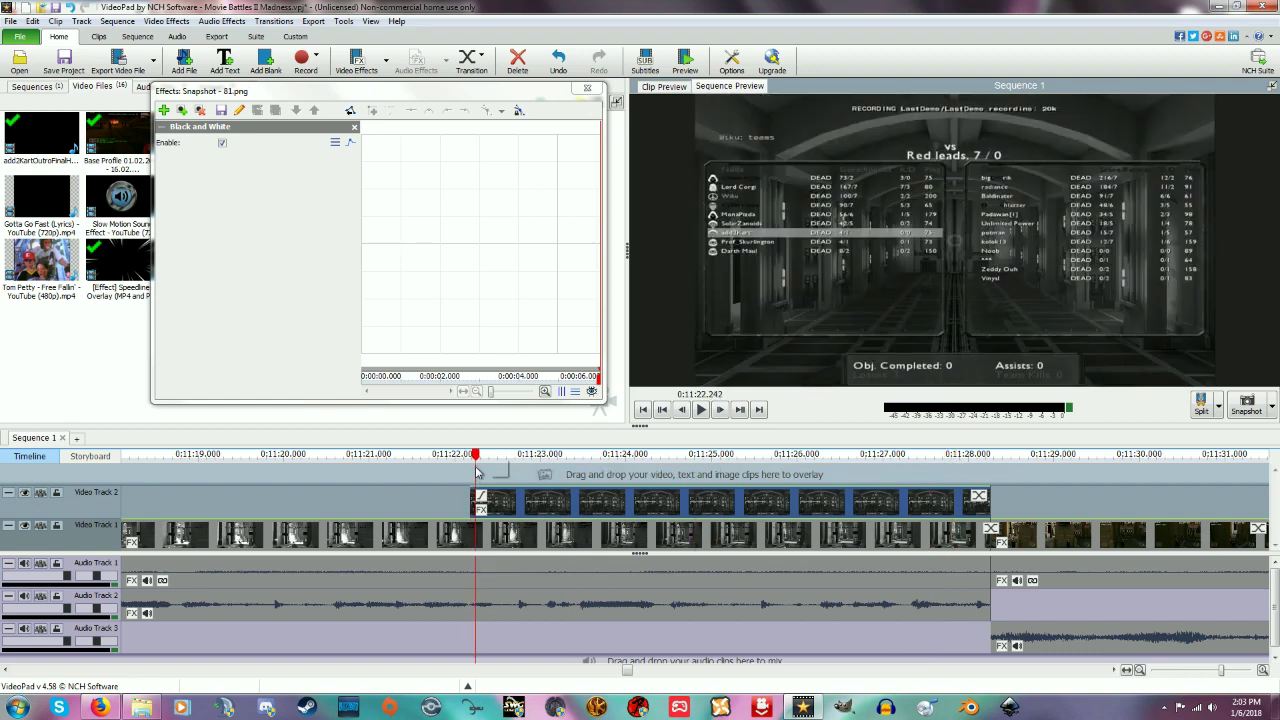
click(389, 388)
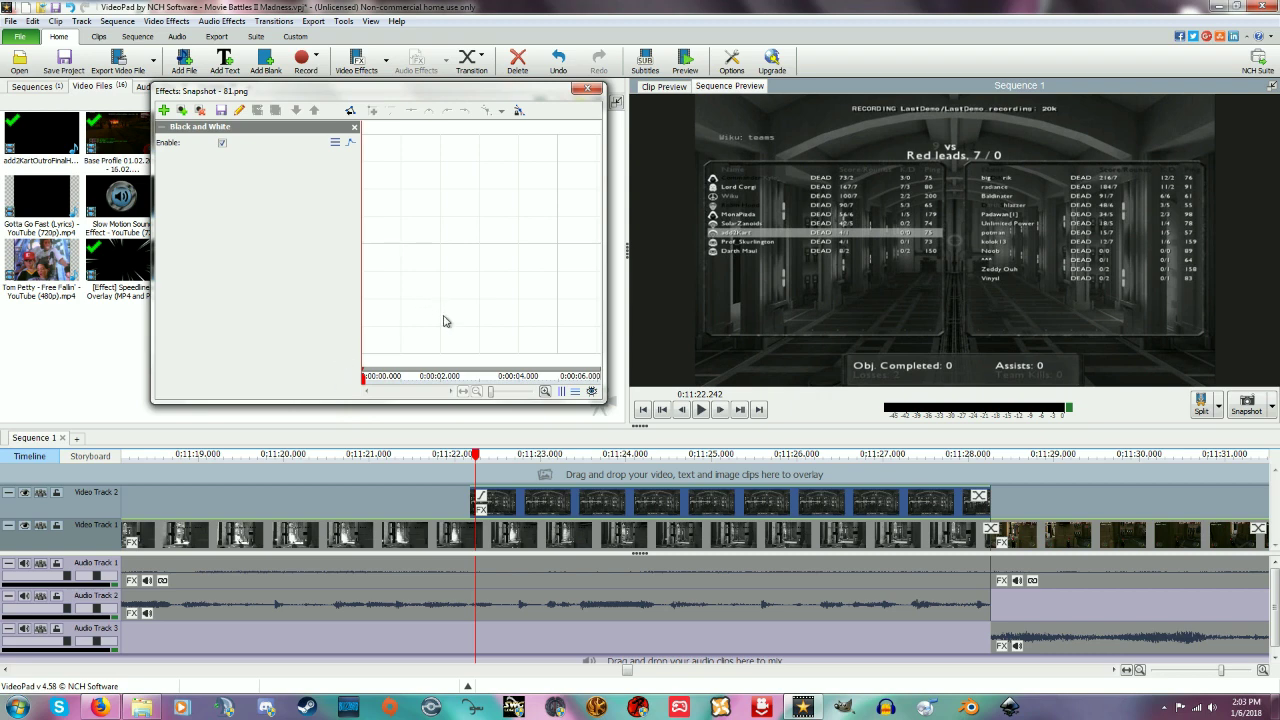
Add a Zoom effect to Snapshot - 81.png and restrain its frame to a 16:9 aspect ratio
click(164, 110)
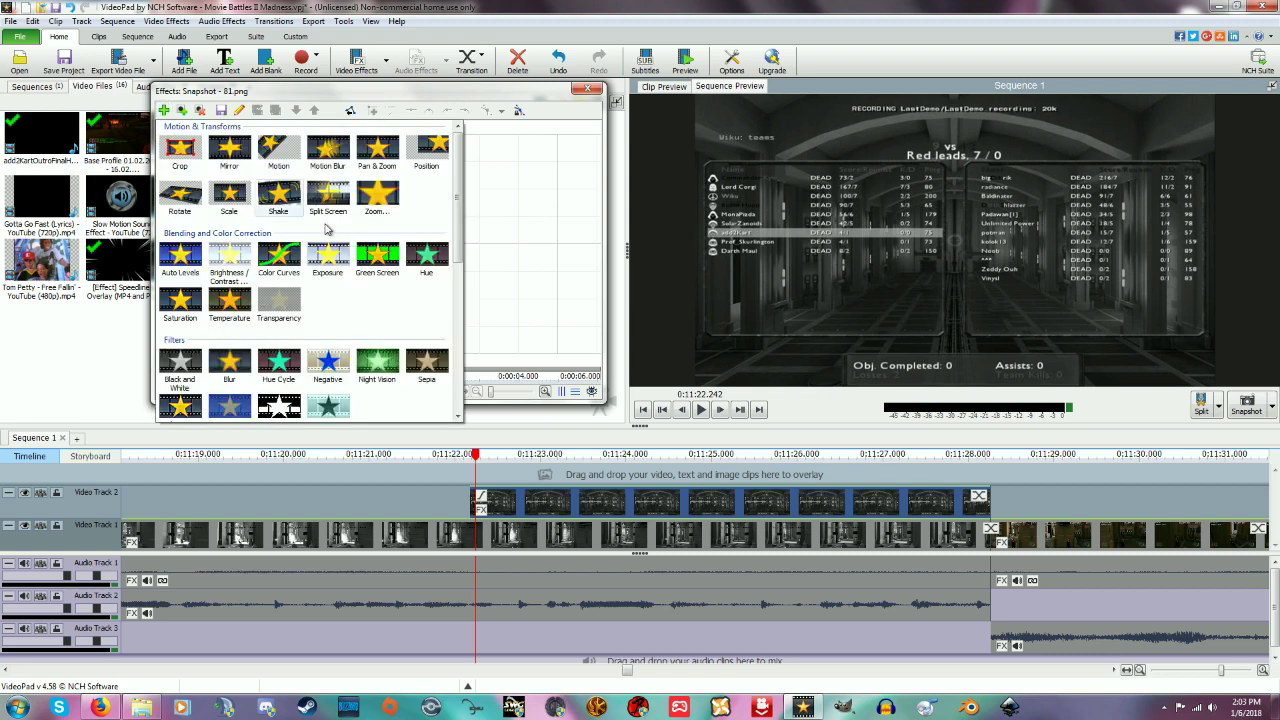
click(378, 196)
click(222, 245)
click(250, 209)
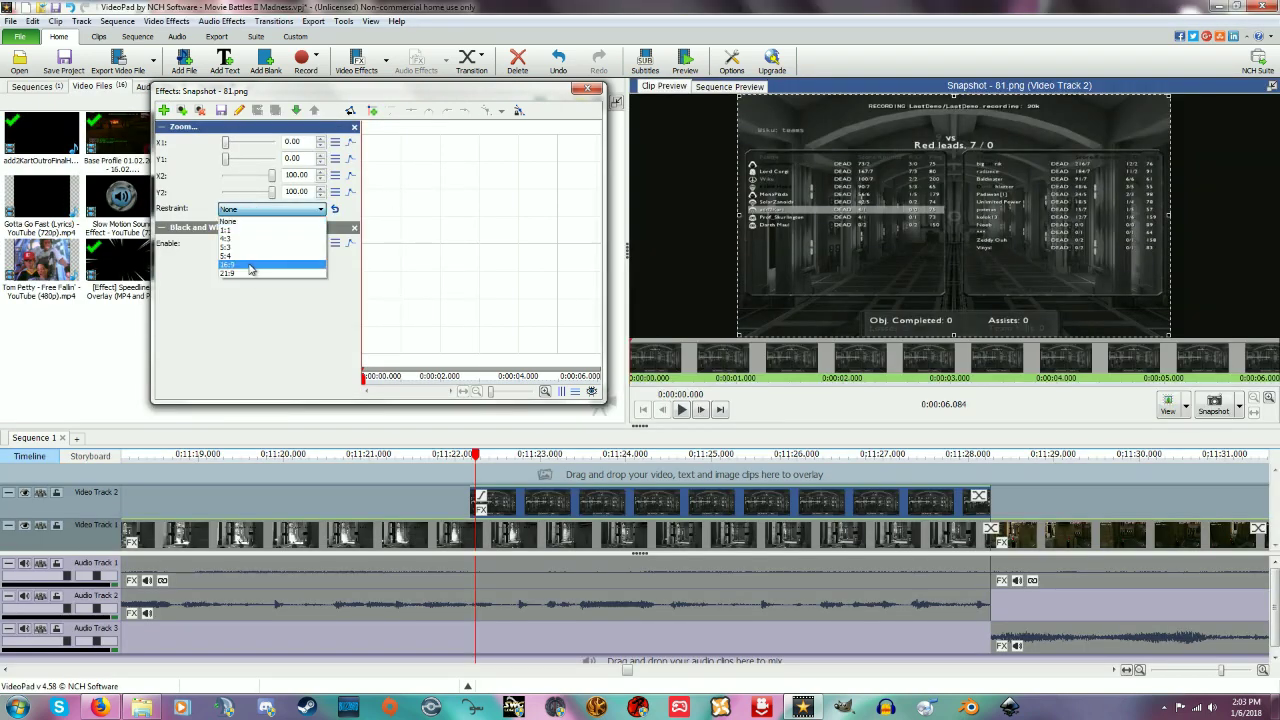
click(251, 269)
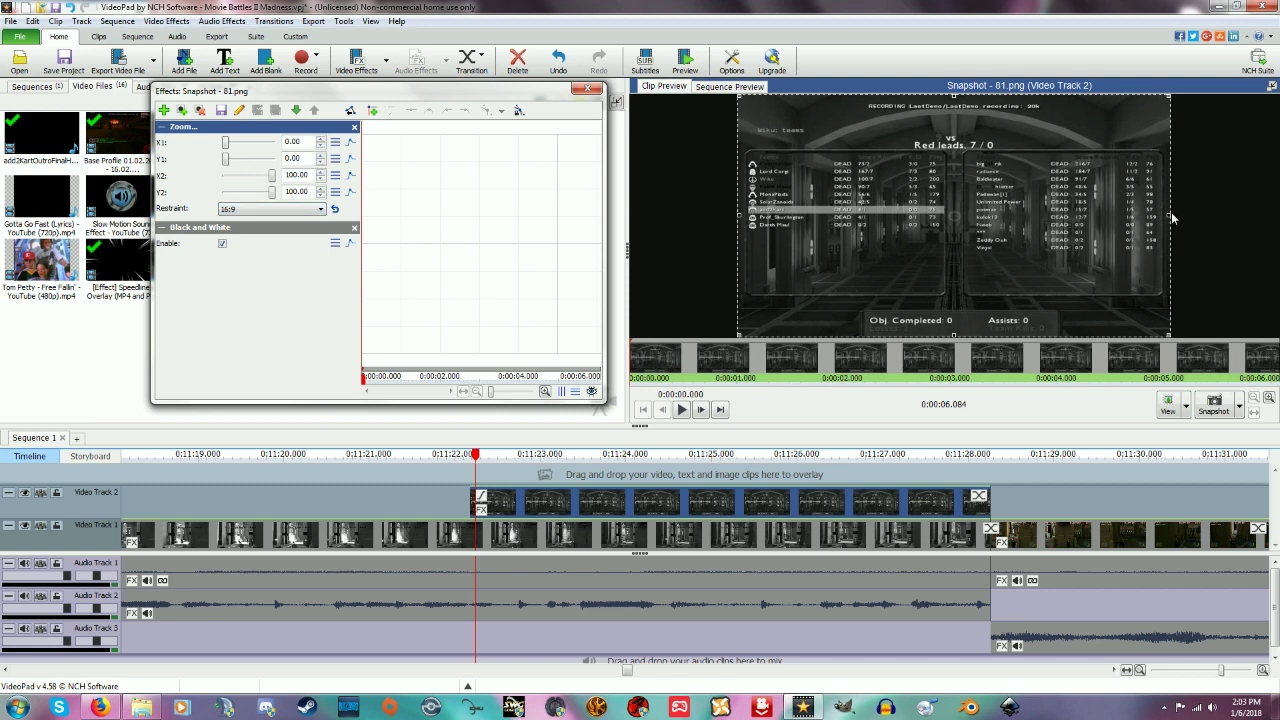
Keyframe the Zoom frame around the left team's scoreboard at the clip's start, and a tighter frame around the highlighted player row at about 5.6 s
drag(1168, 215, 899, 221)
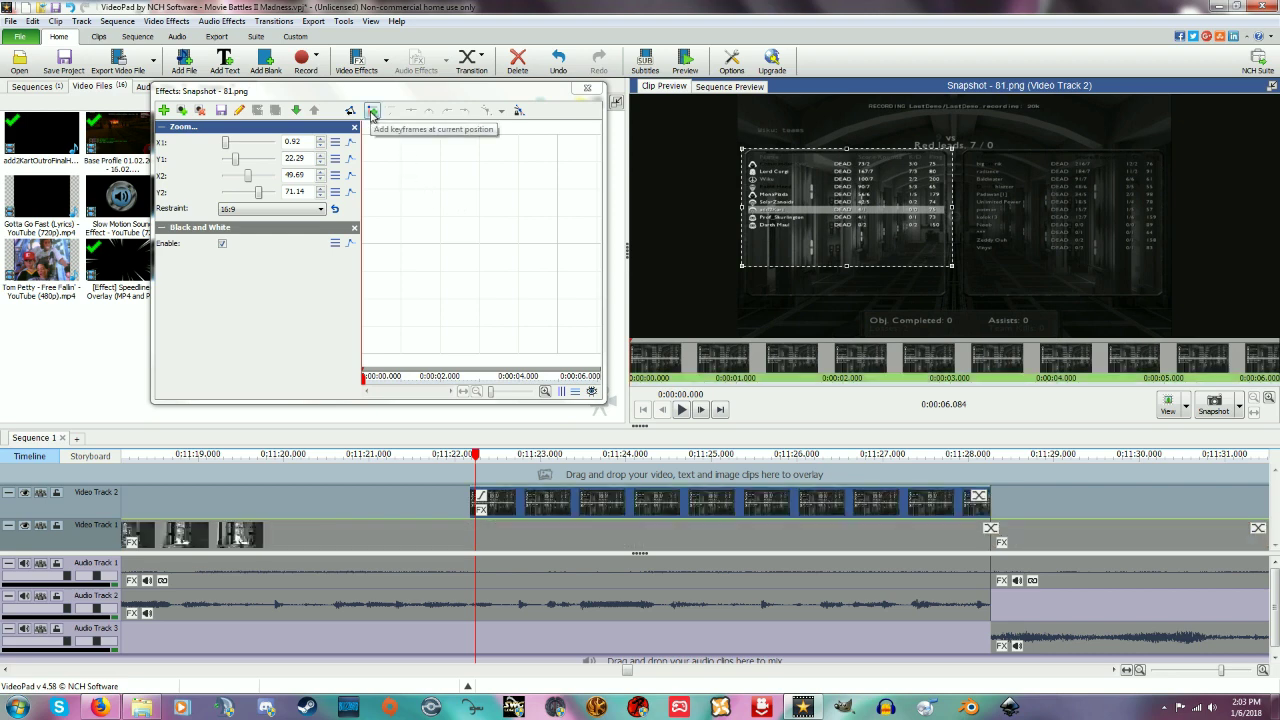
click(372, 112)
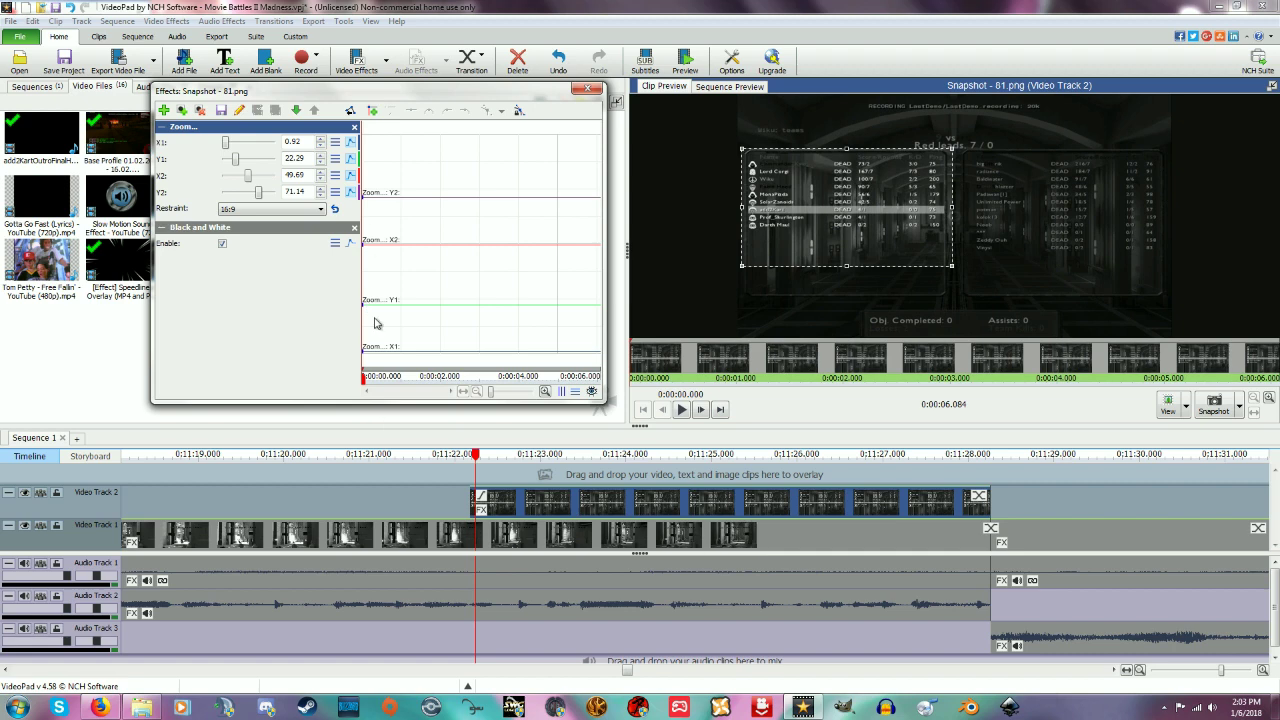
drag(368, 389, 670, 383)
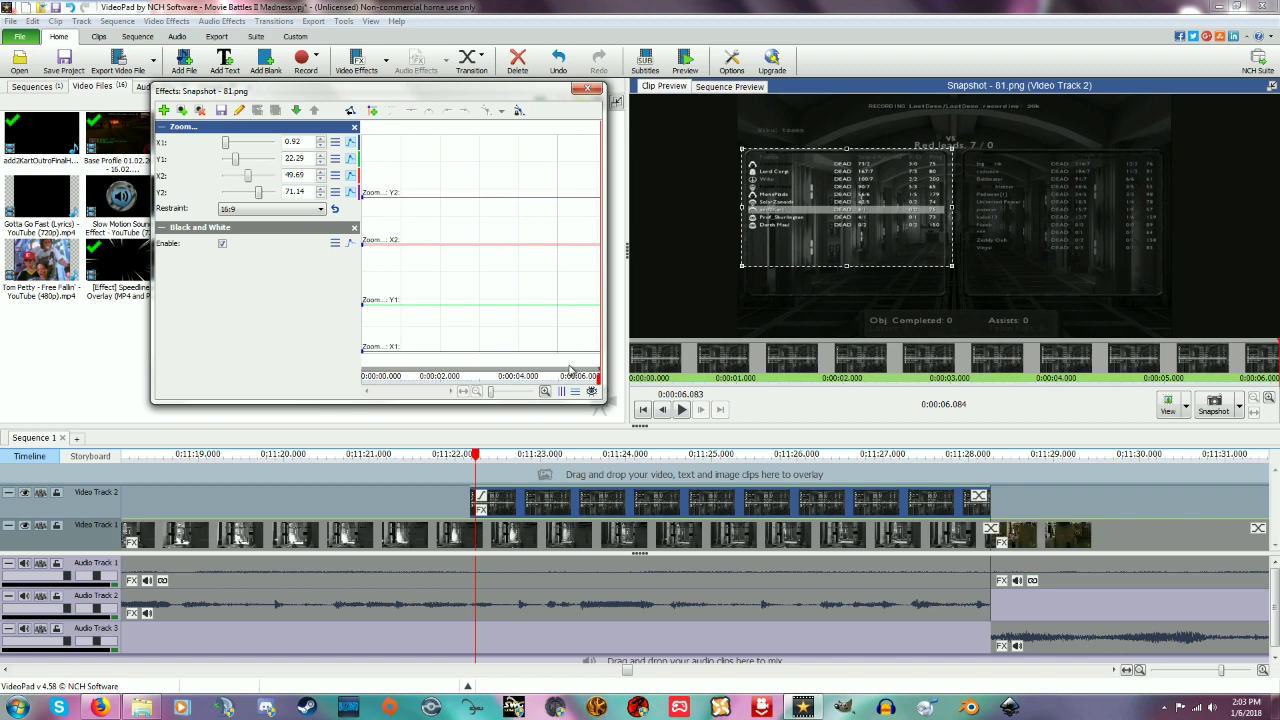
mouse_move(580, 381)
mouse_down()
mouse_move(613, 393)
mouse_move(582, 380)
mouse_up()
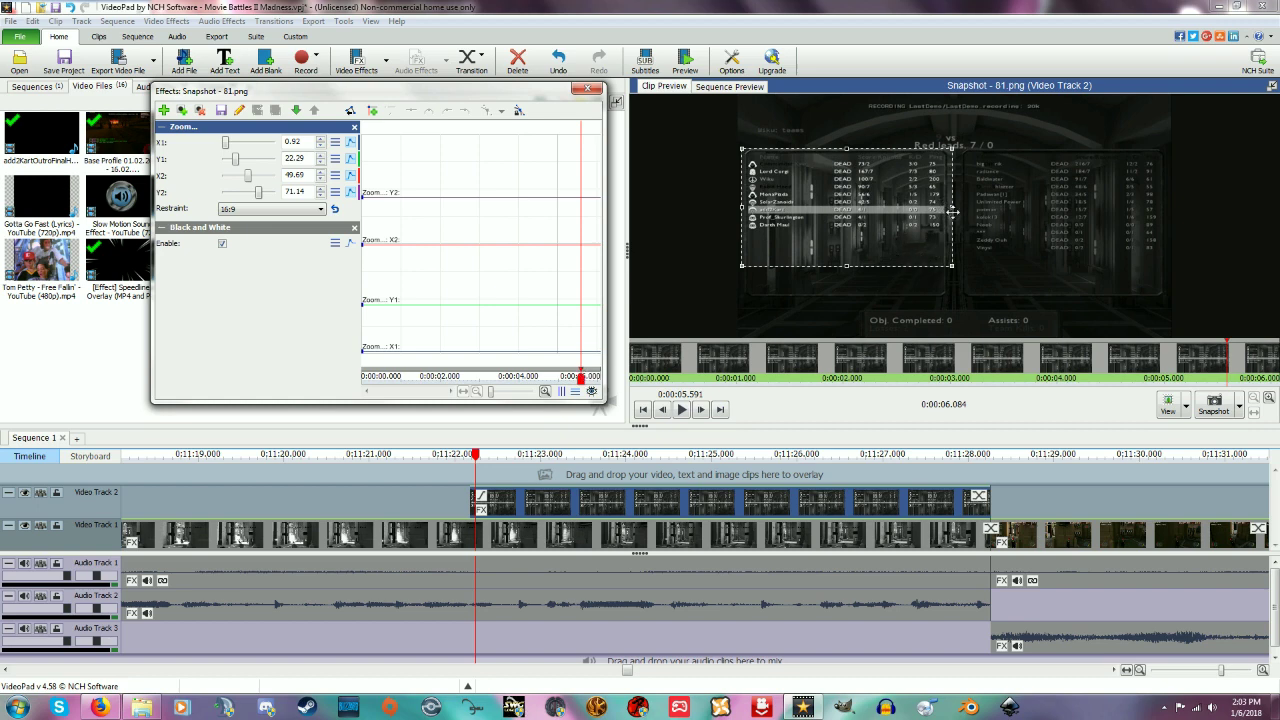
drag(952, 210, 798, 202)
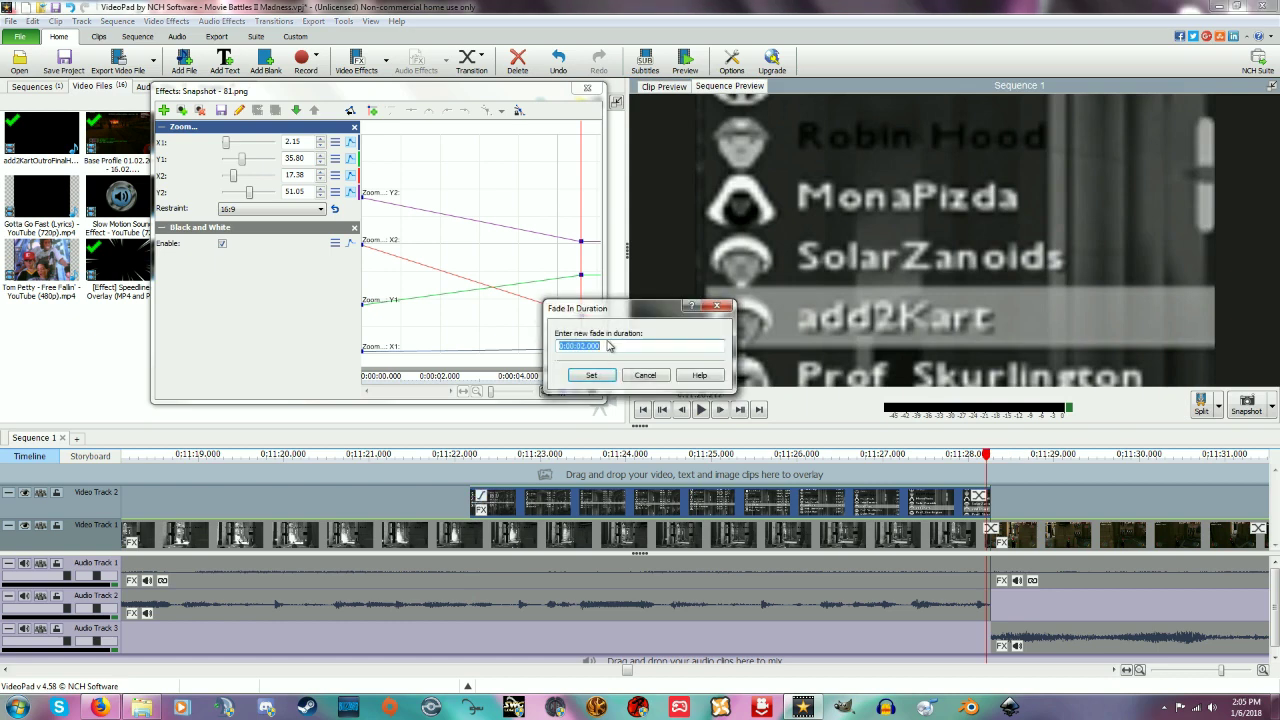
Set the fade-in duration of the Snapshot - 81.png overlay to 5, and scrub through the overlay up to about 11:27.7
text(5)
click(591, 375)
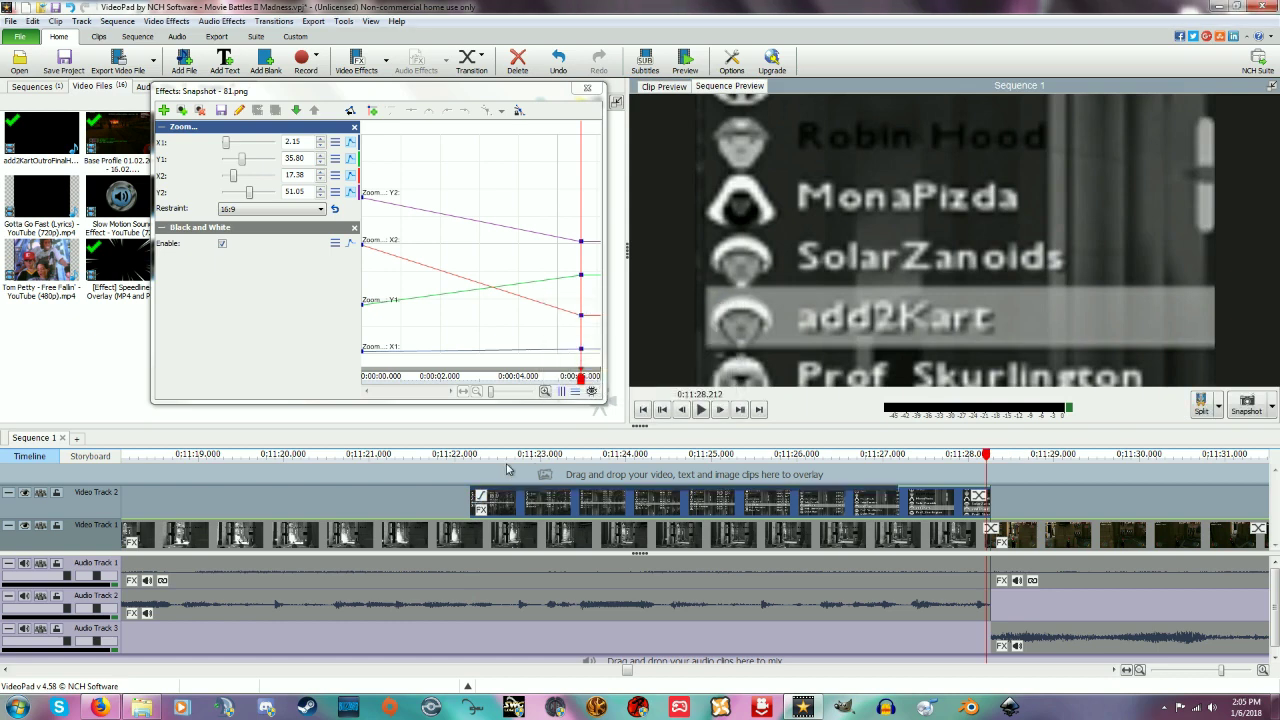
drag(445, 456, 943, 453)
Scrub the sequence from about 12:00 to 12:02.3, and play the Slow Motion Sound Effect clip on Audio Track 2
scroll(220, 500, down, 6)
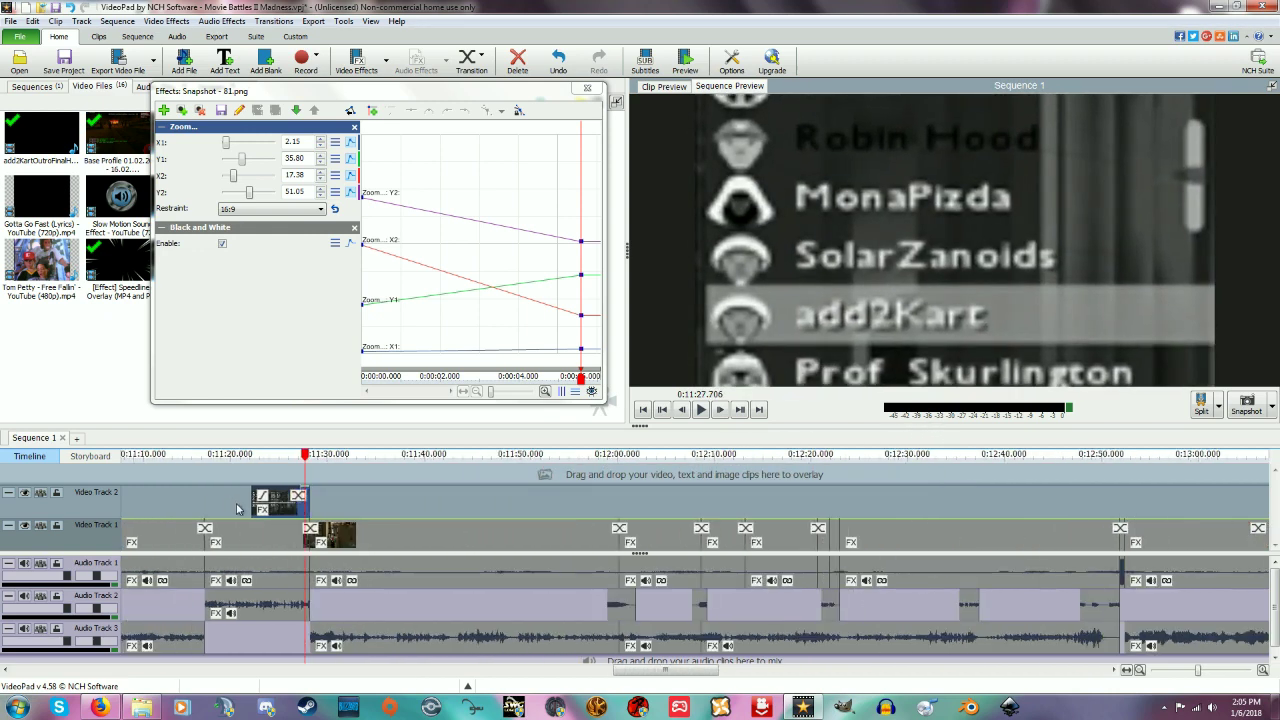
scroll(552, 529, up, 5)
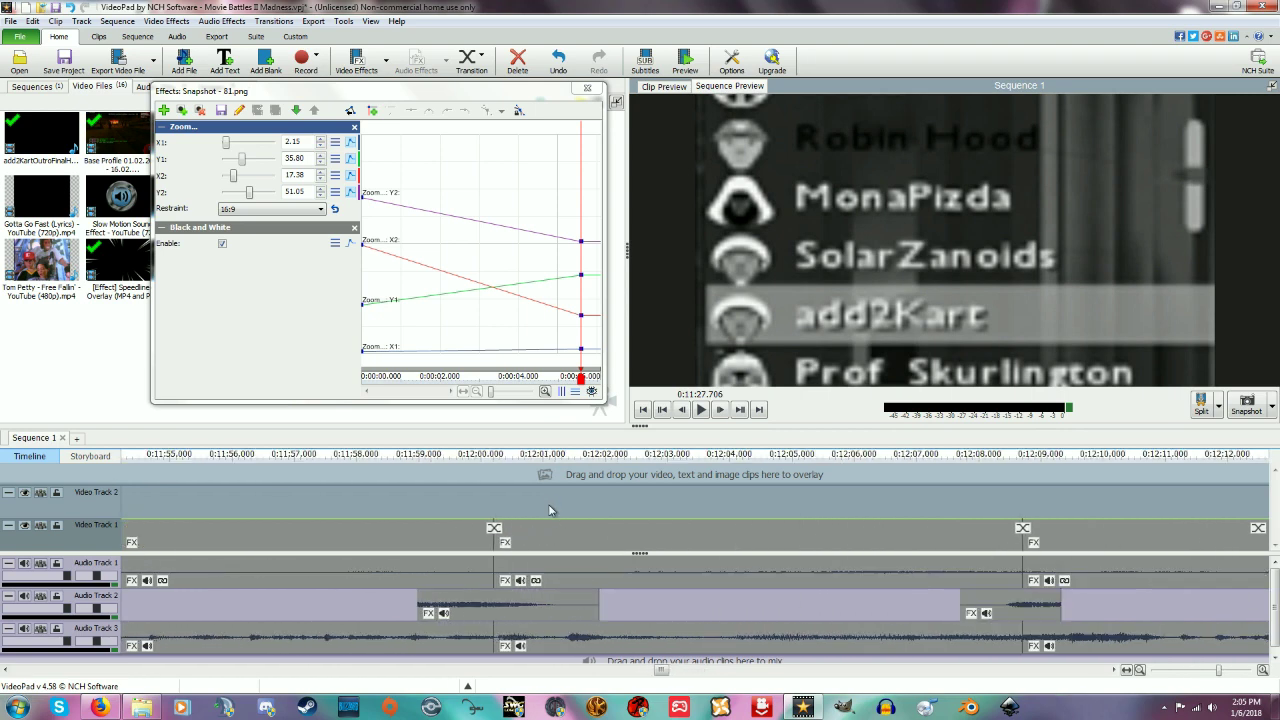
drag(490, 460, 619, 484)
scroll(577, 537, down, 3)
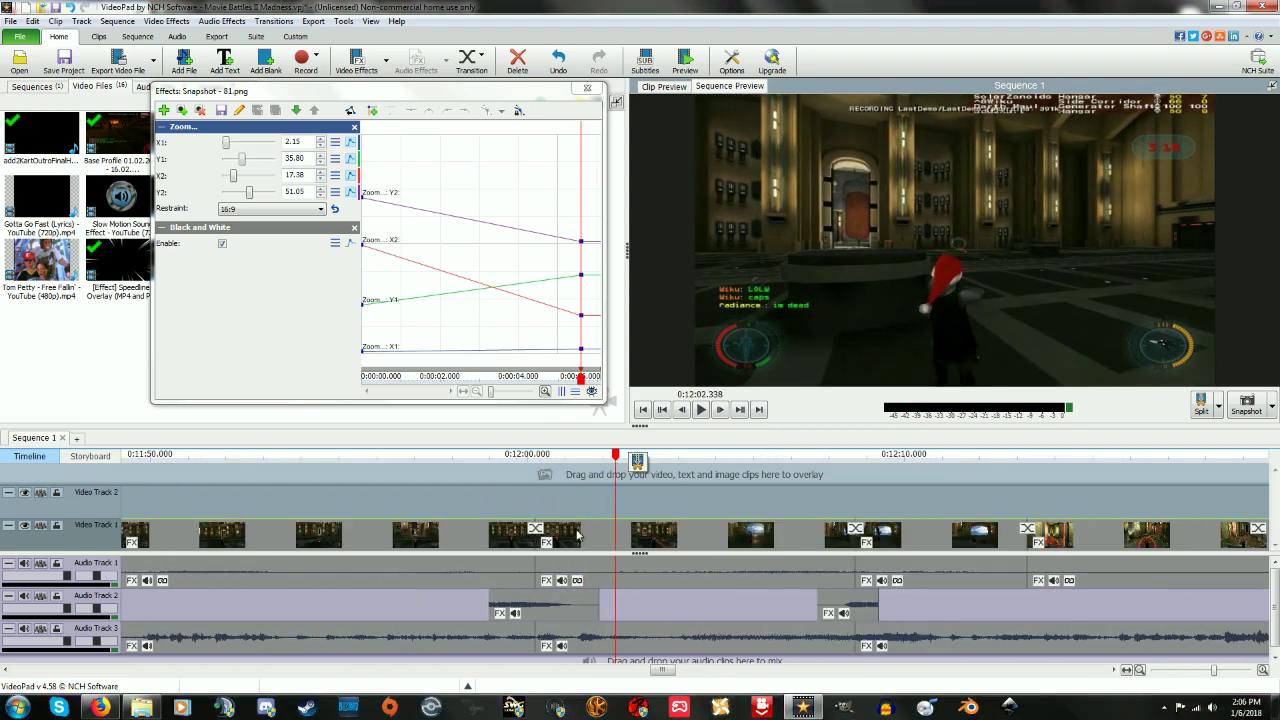
click(578, 605)
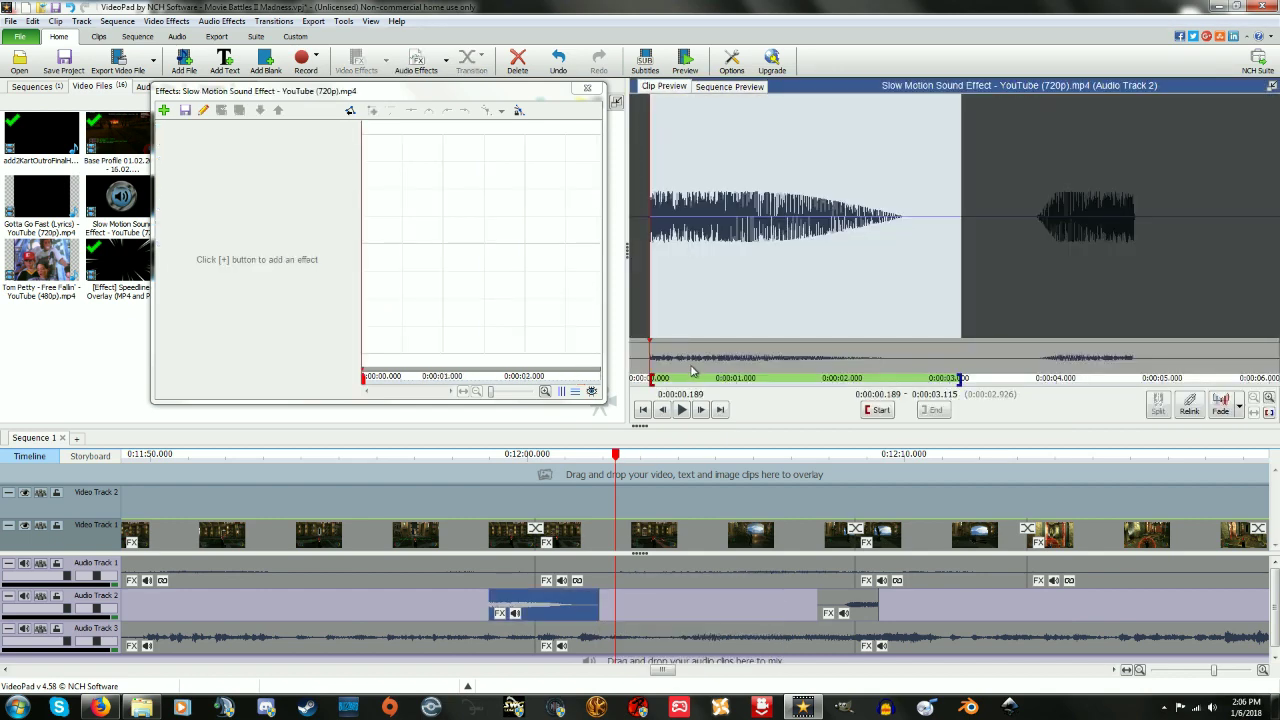
click(682, 410)
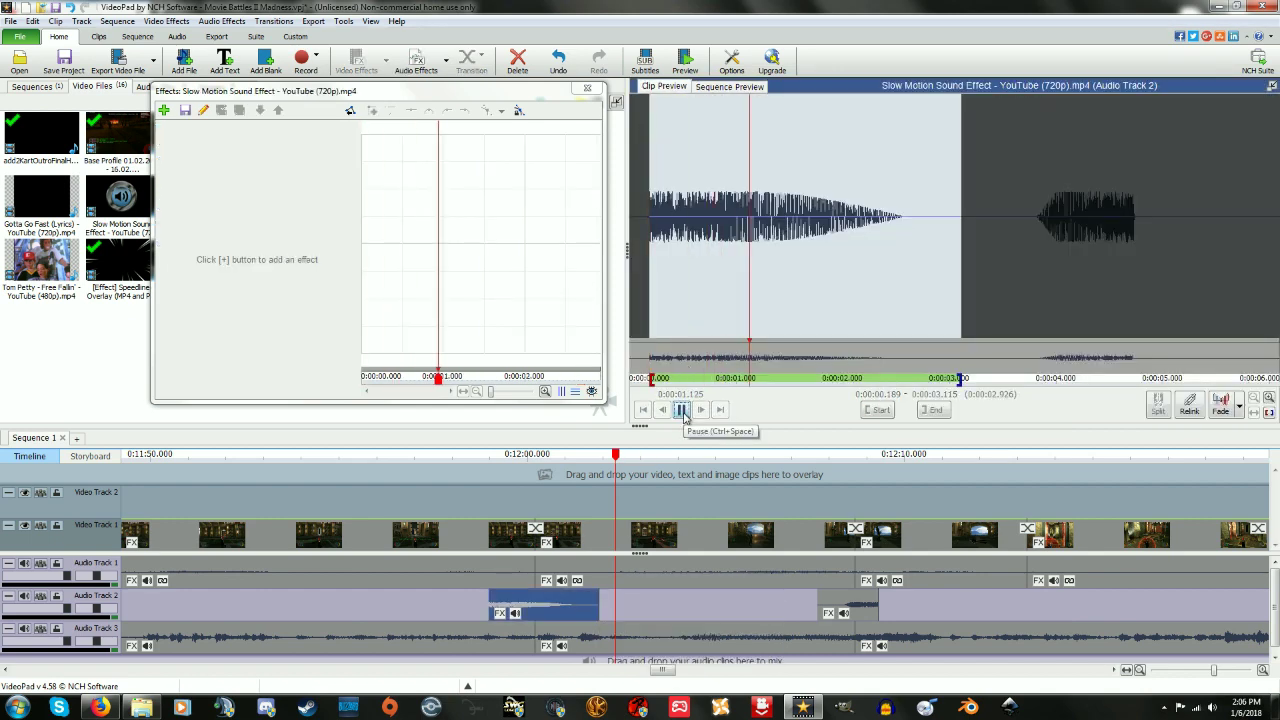
click(682, 411)
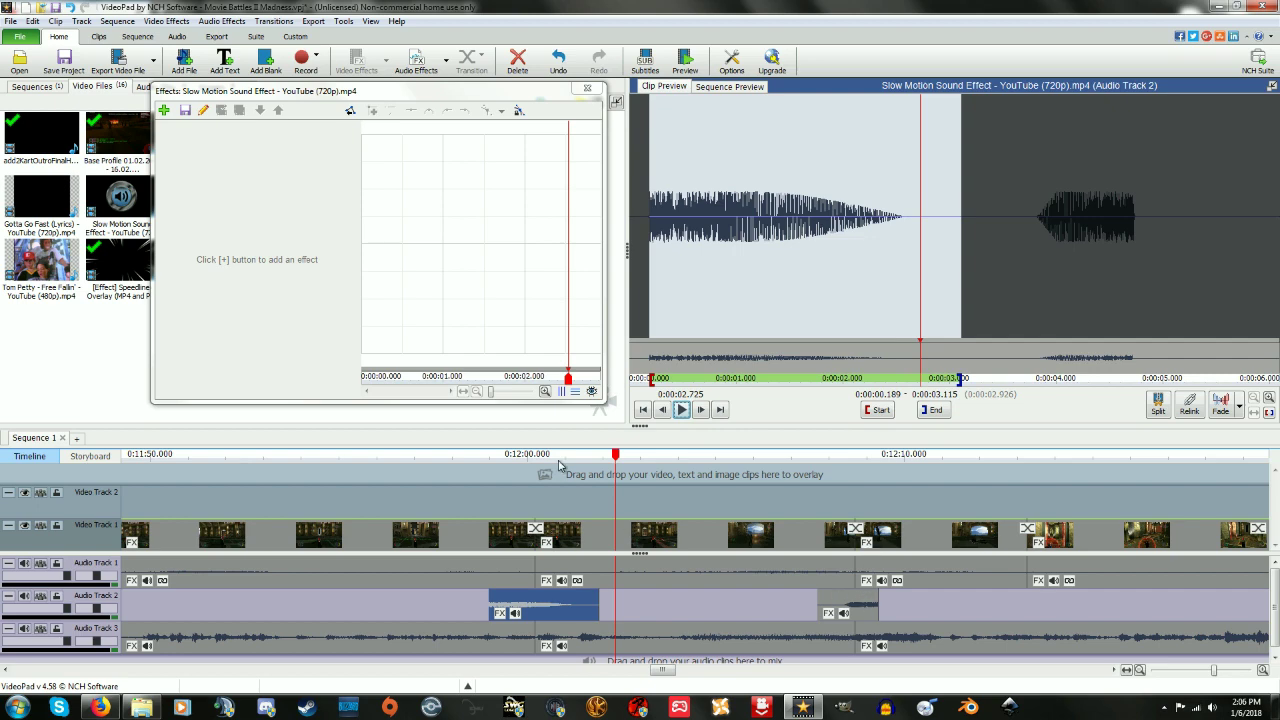
Open the speed setting of the Video Track 1 clip starting at about 12:00.2, and confirm it at 20%
click(516, 496)
mouse_move(518, 456)
mouse_down()
mouse_move(640, 460)
mouse_move(536, 458)
mouse_up()
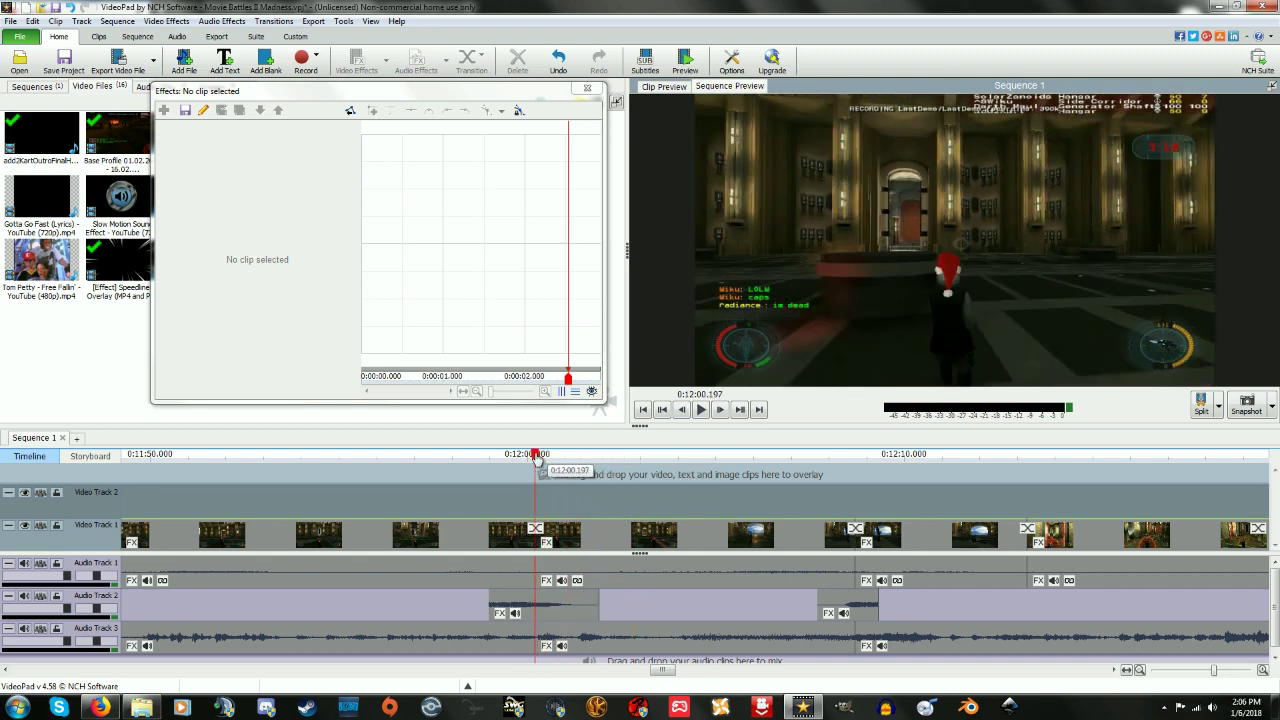
right_click(586, 538)
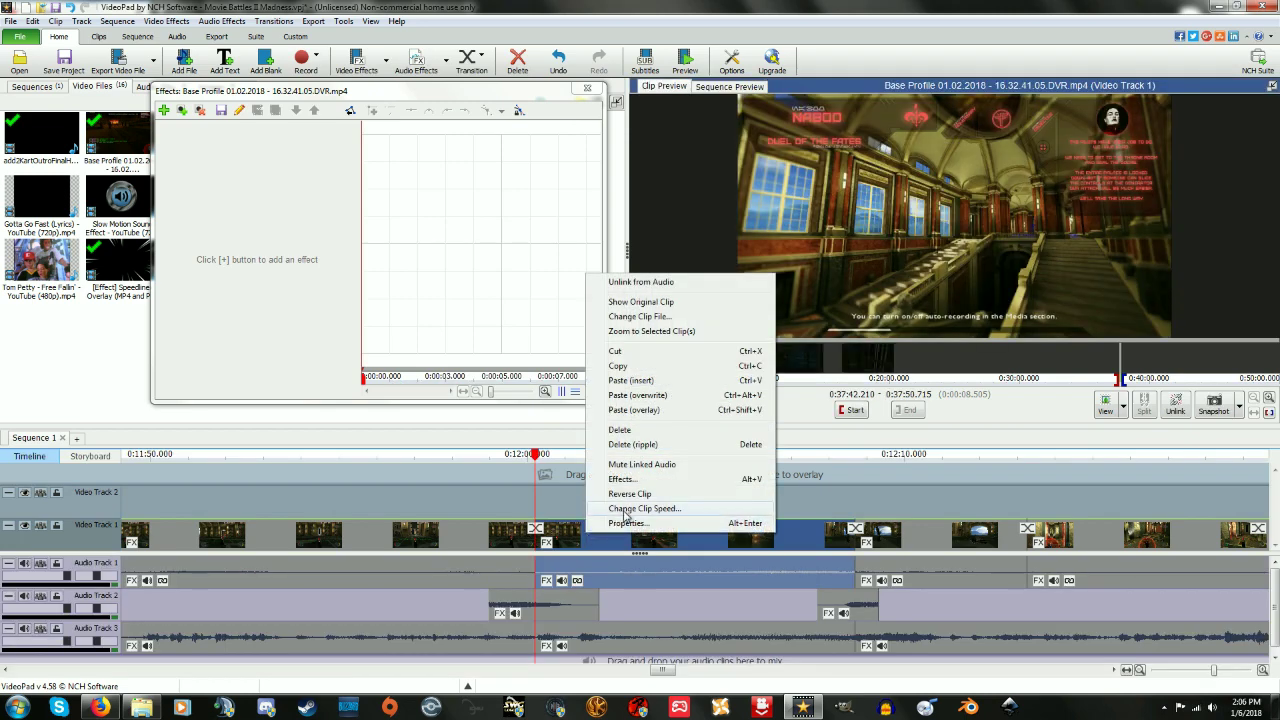
click(625, 510)
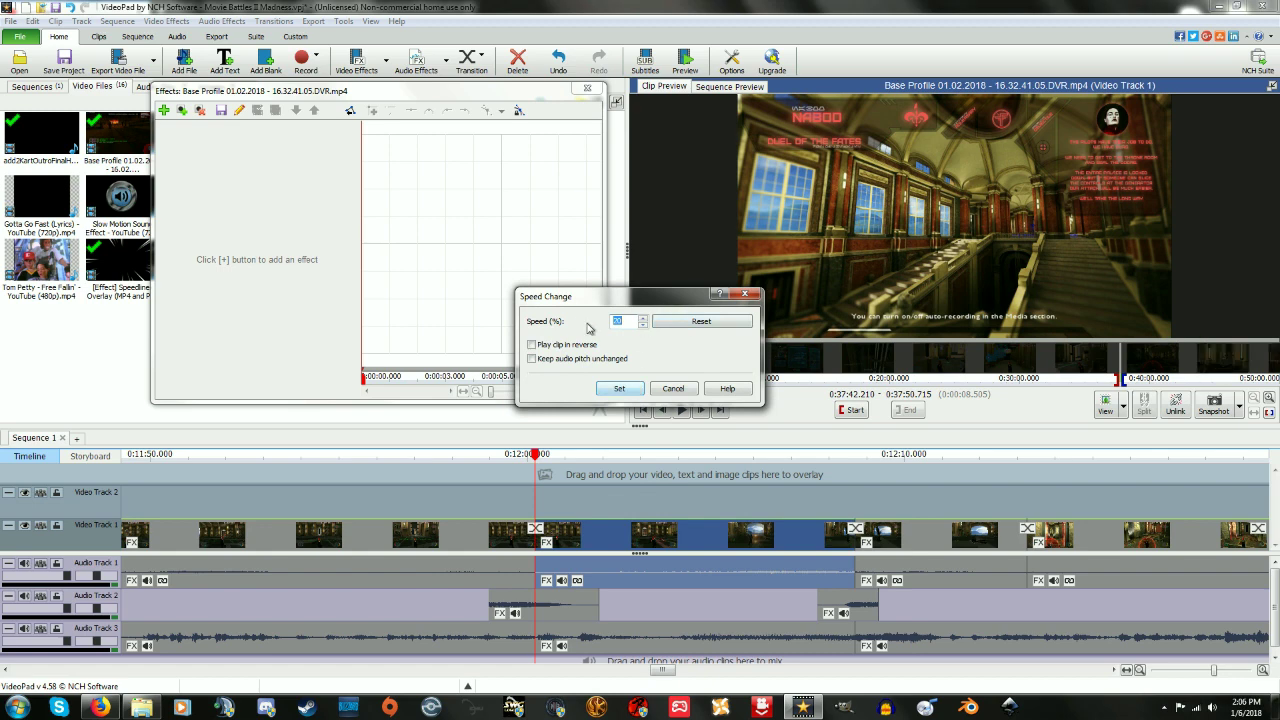
click(619, 388)
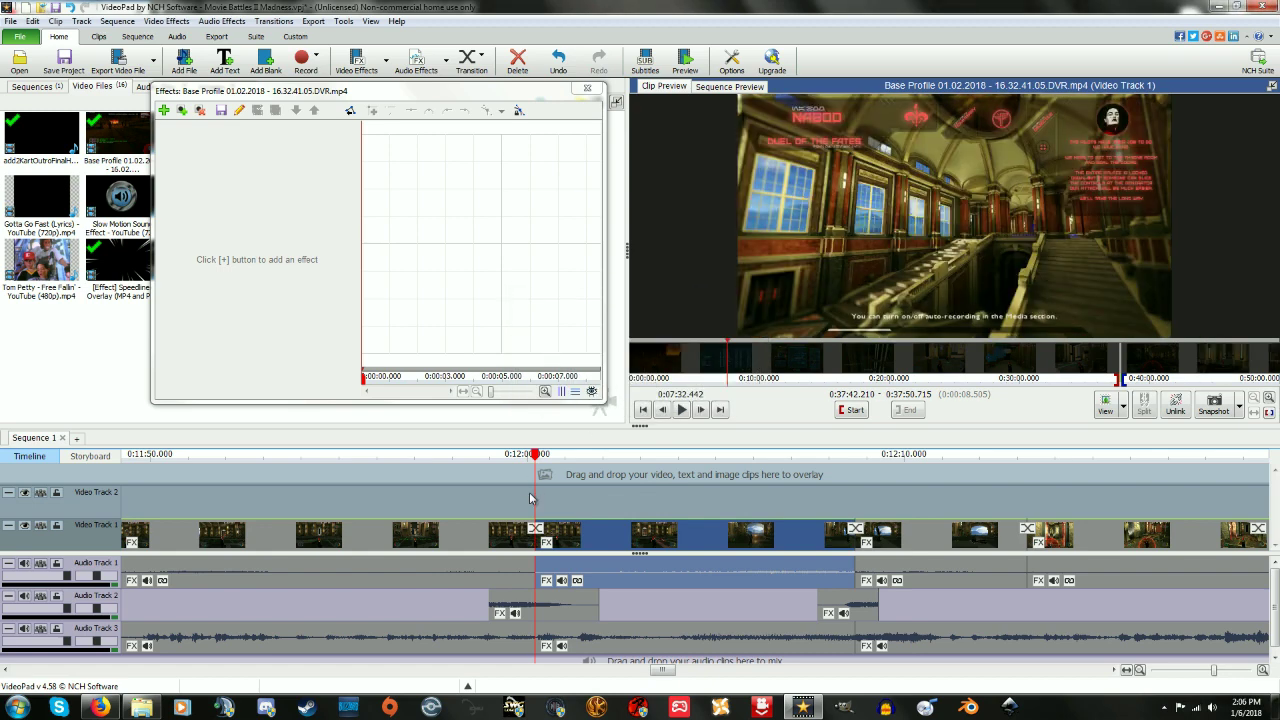
Scrub the slowed-down clip up to about 12:04.5, examine the surrounding tracks, and return the playhead to about 12:00.2
click(519, 502)
drag(519, 457, 566, 461)
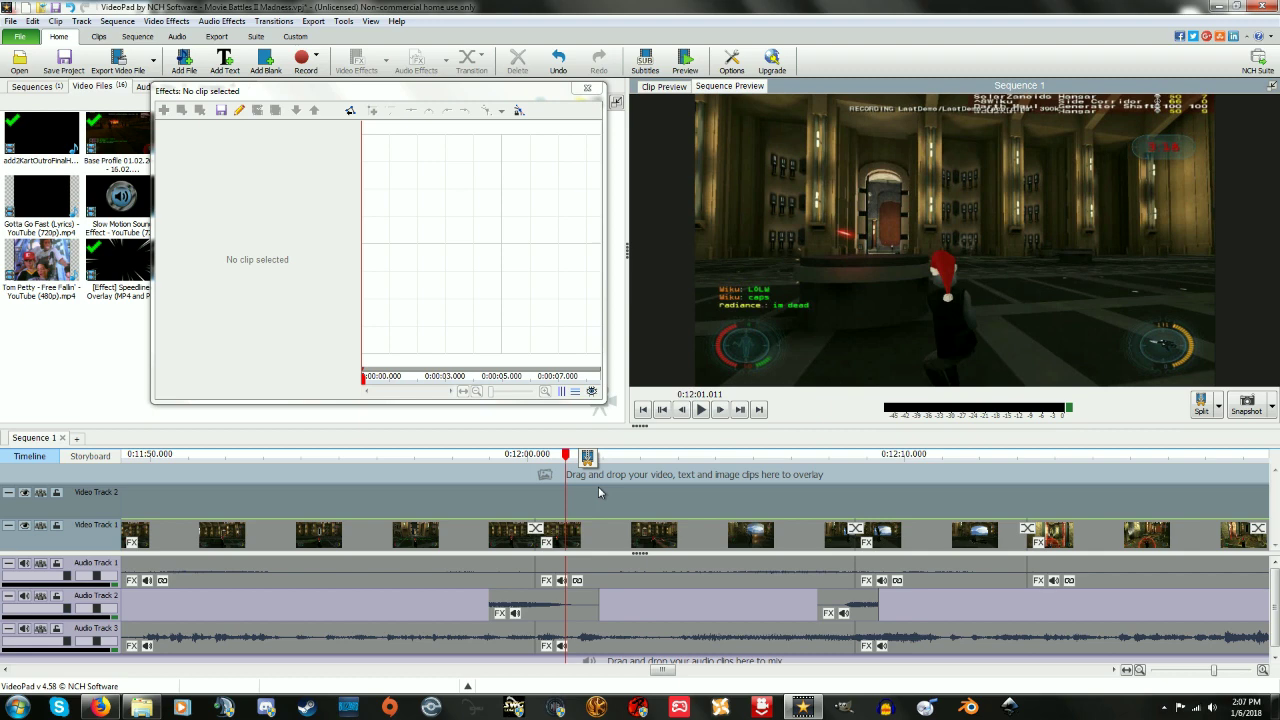
click(589, 459)
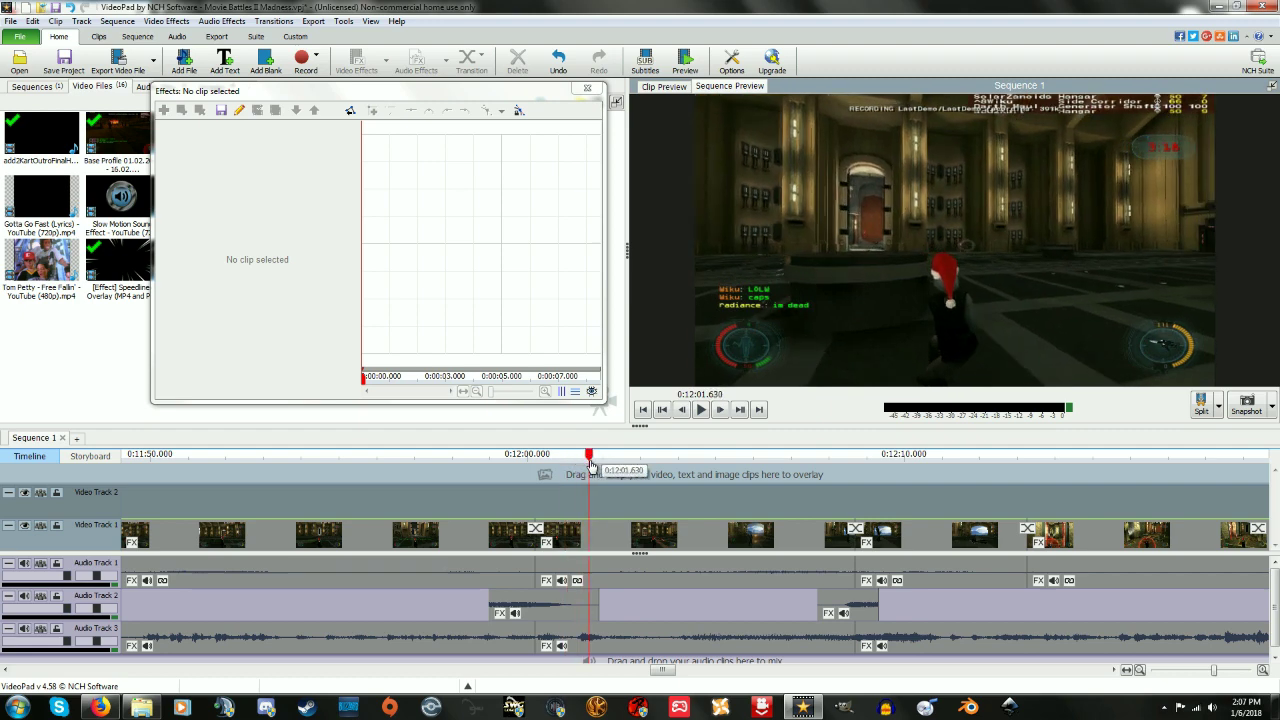
drag(590, 463, 697, 465)
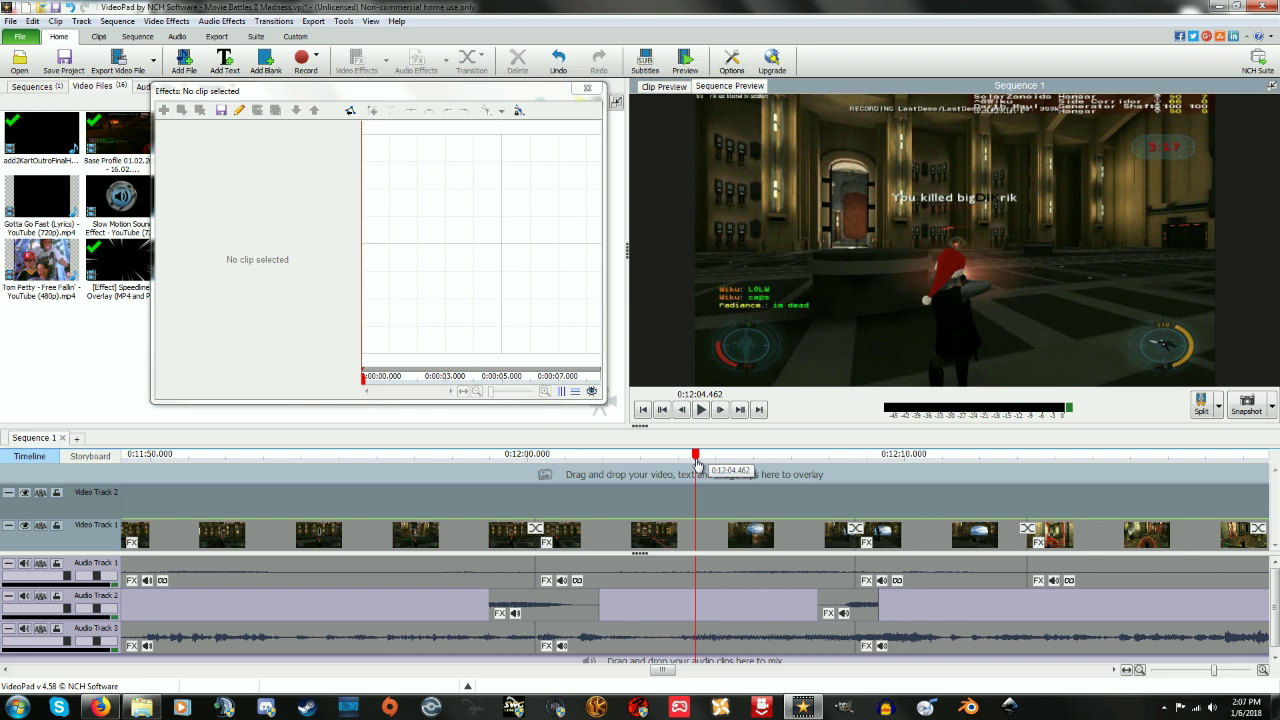
scroll(642, 624, down, 1)
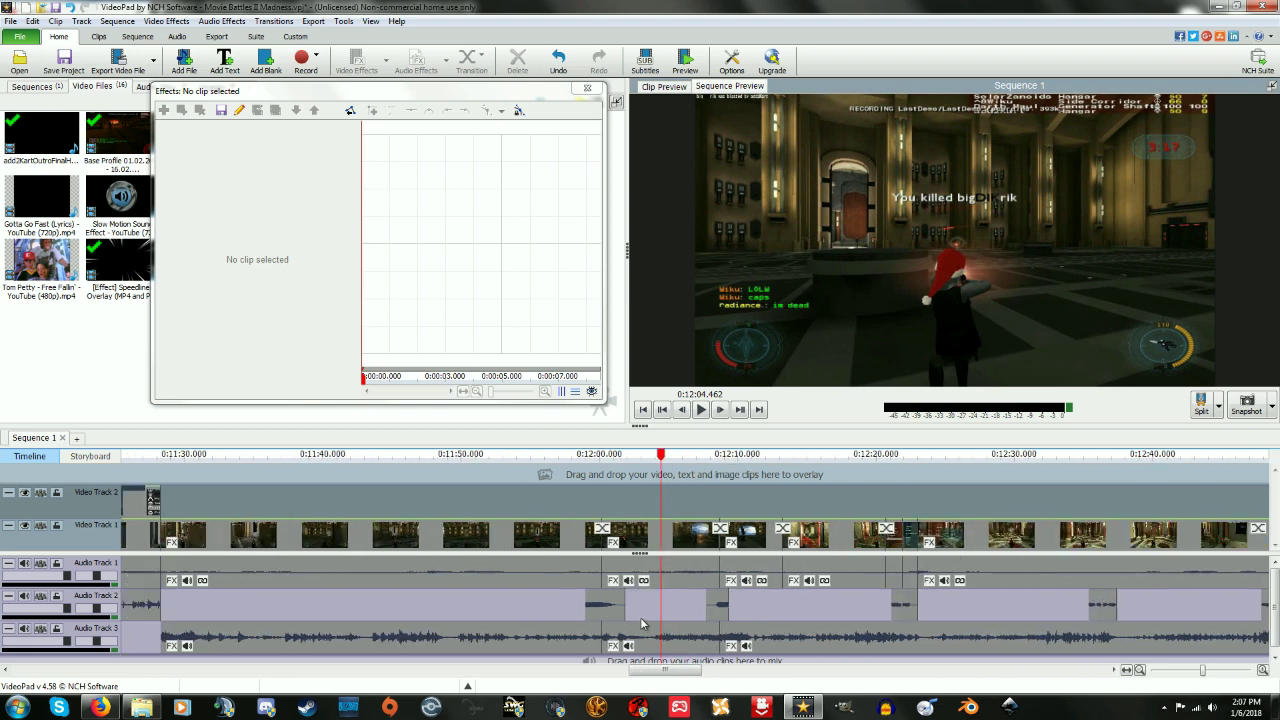
scroll(1273, 604, down, 1)
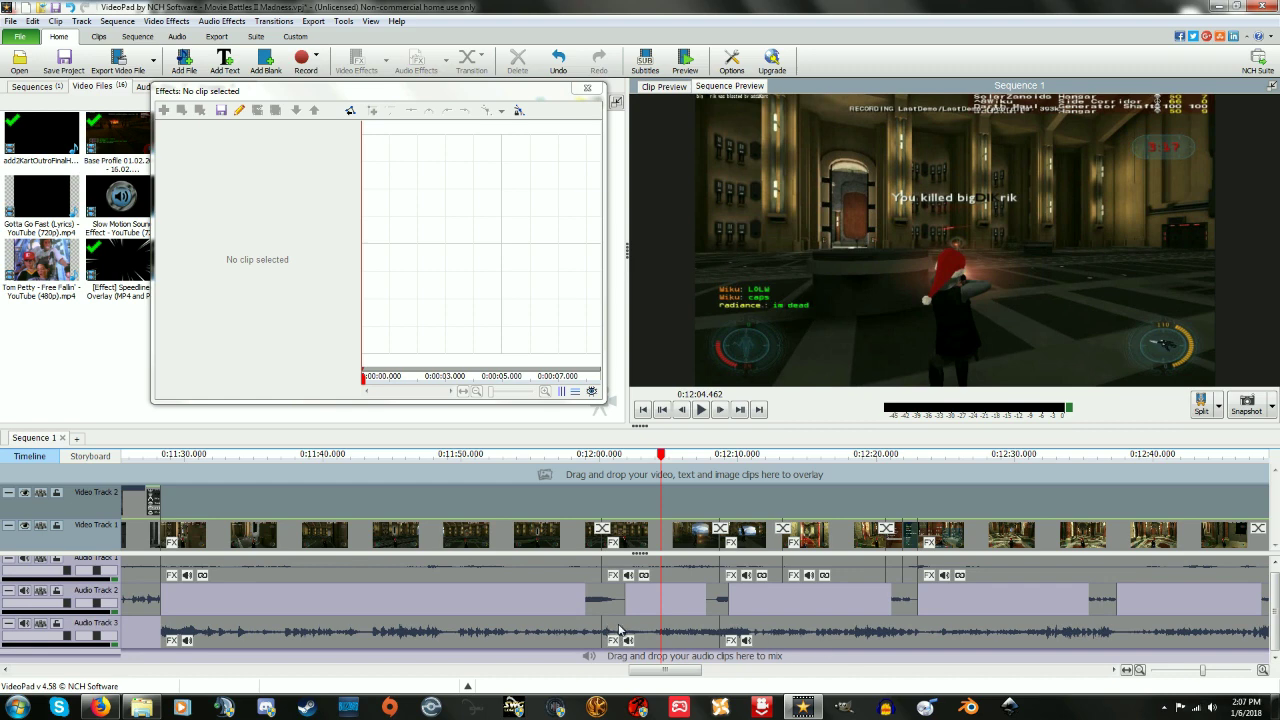
scroll(797, 623, down, 1)
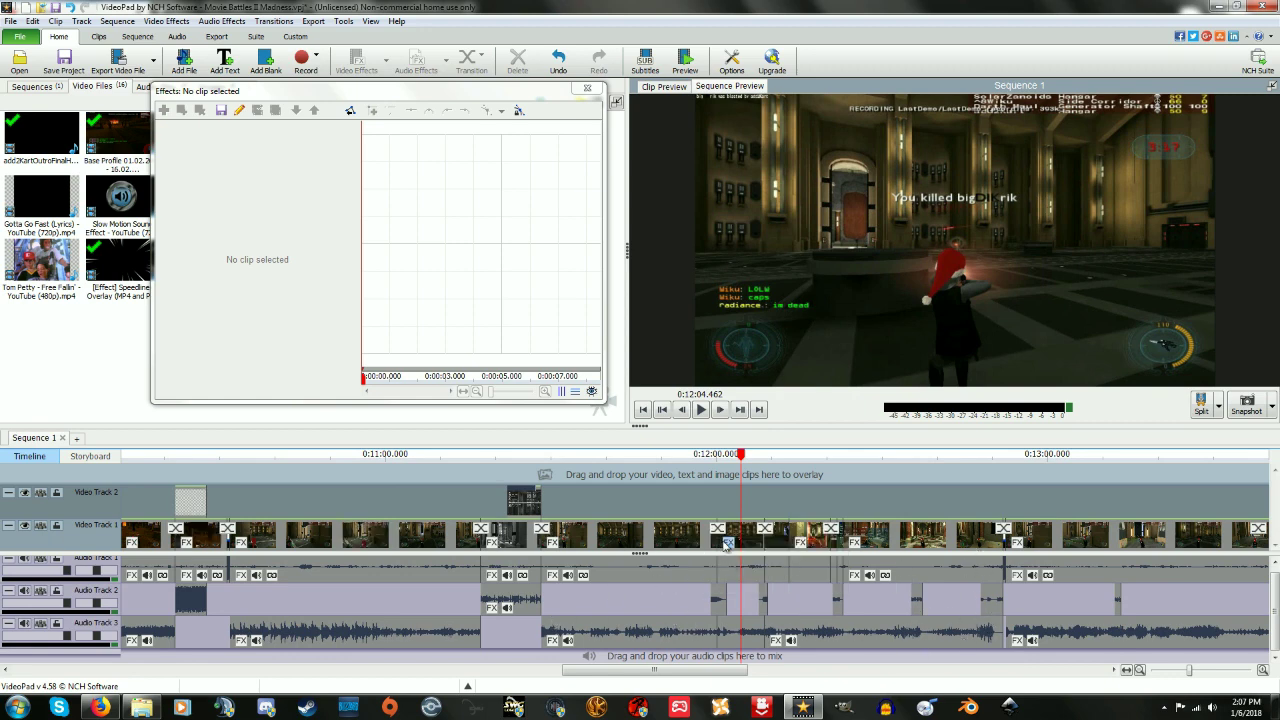
click(717, 456)
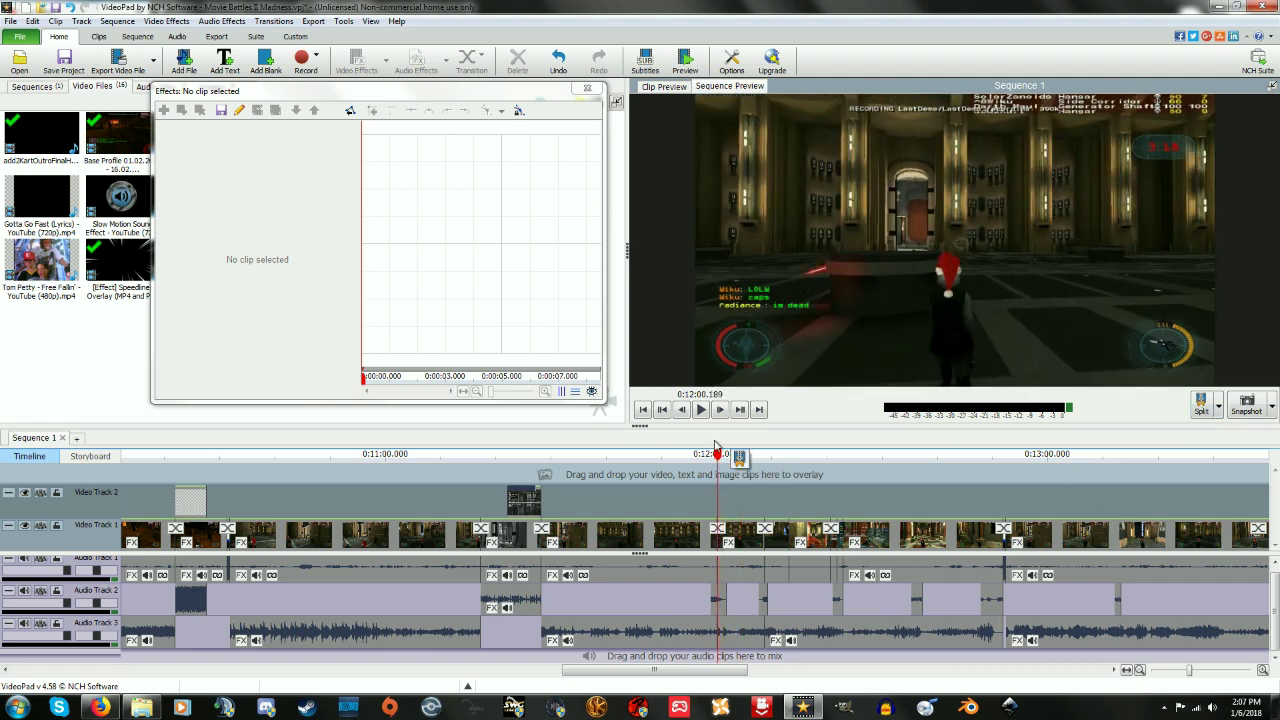
Open the speed setting of the Star Wars Main Title music clip on Audio Track 3 at about 12:00.2, and cancel it
scroll(712, 597, up, 5)
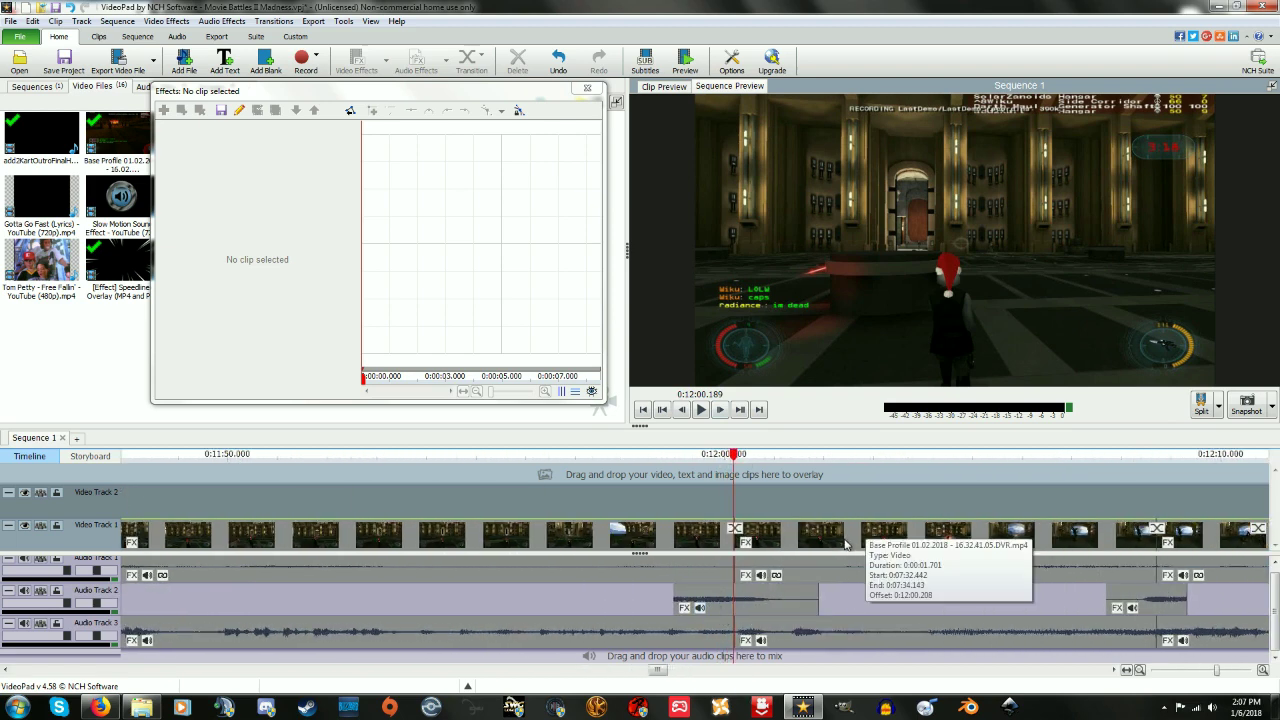
right_click(845, 543)
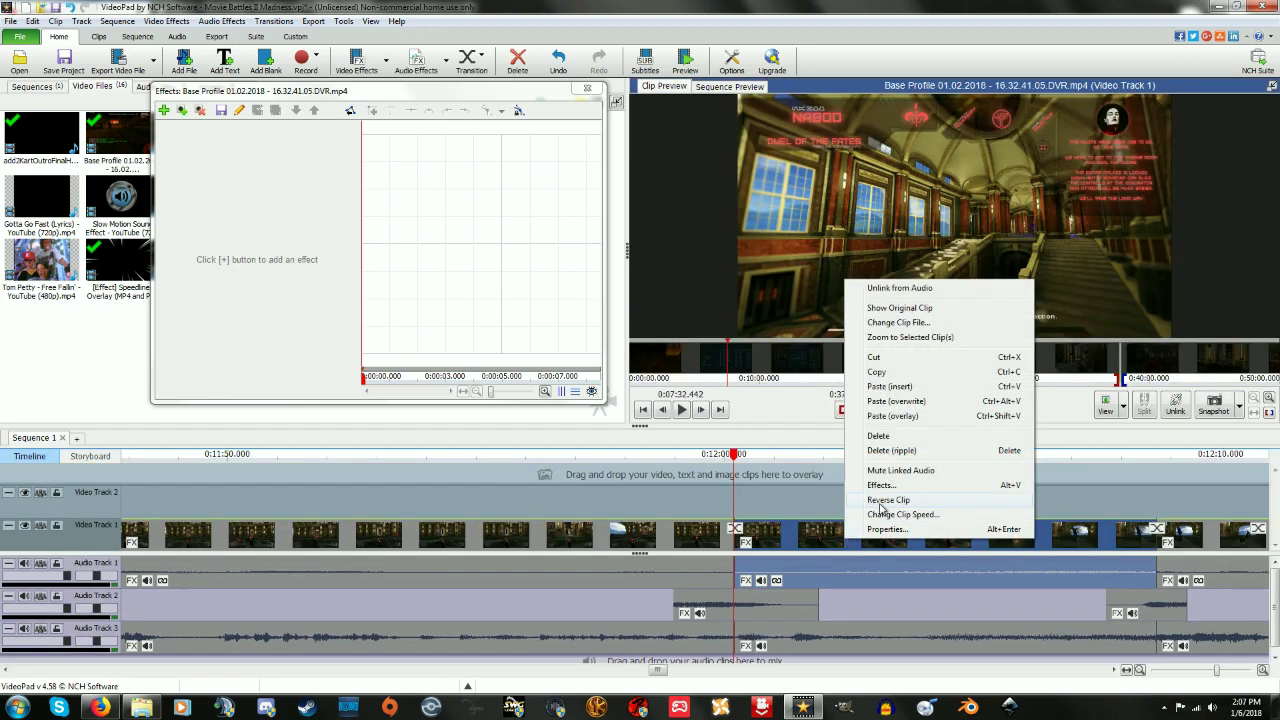
click(889, 601)
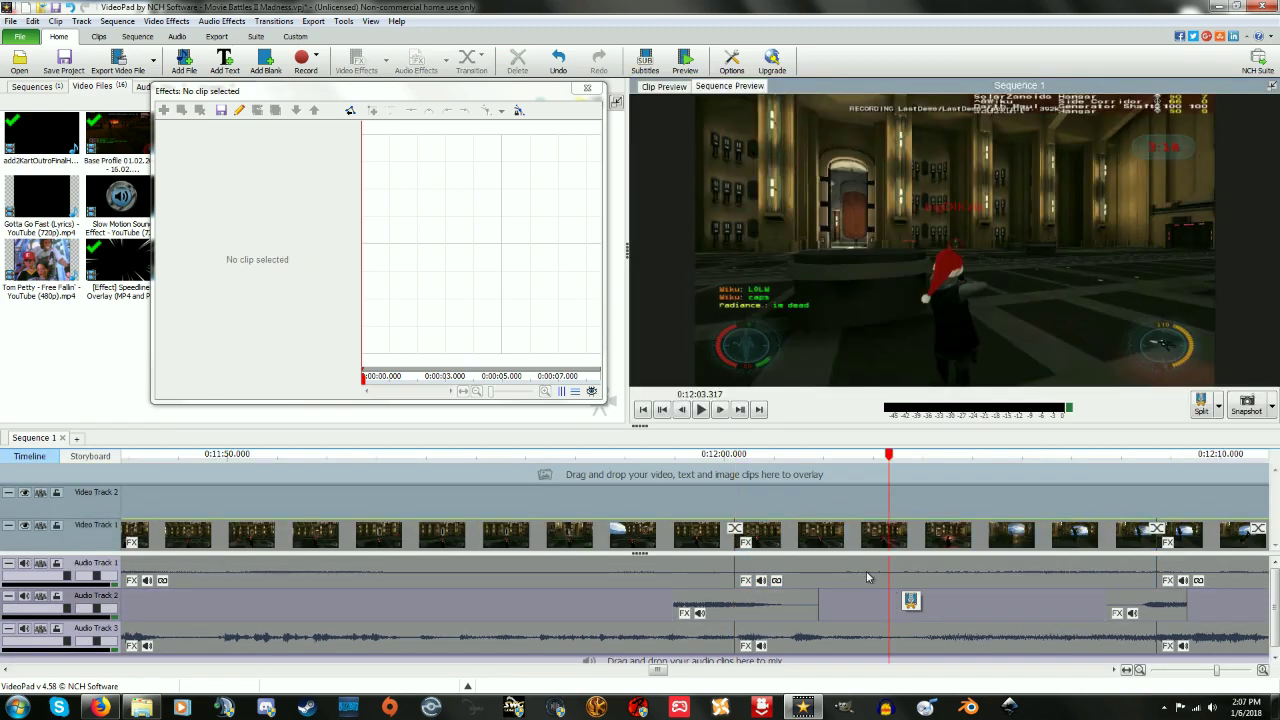
right_click(852, 636)
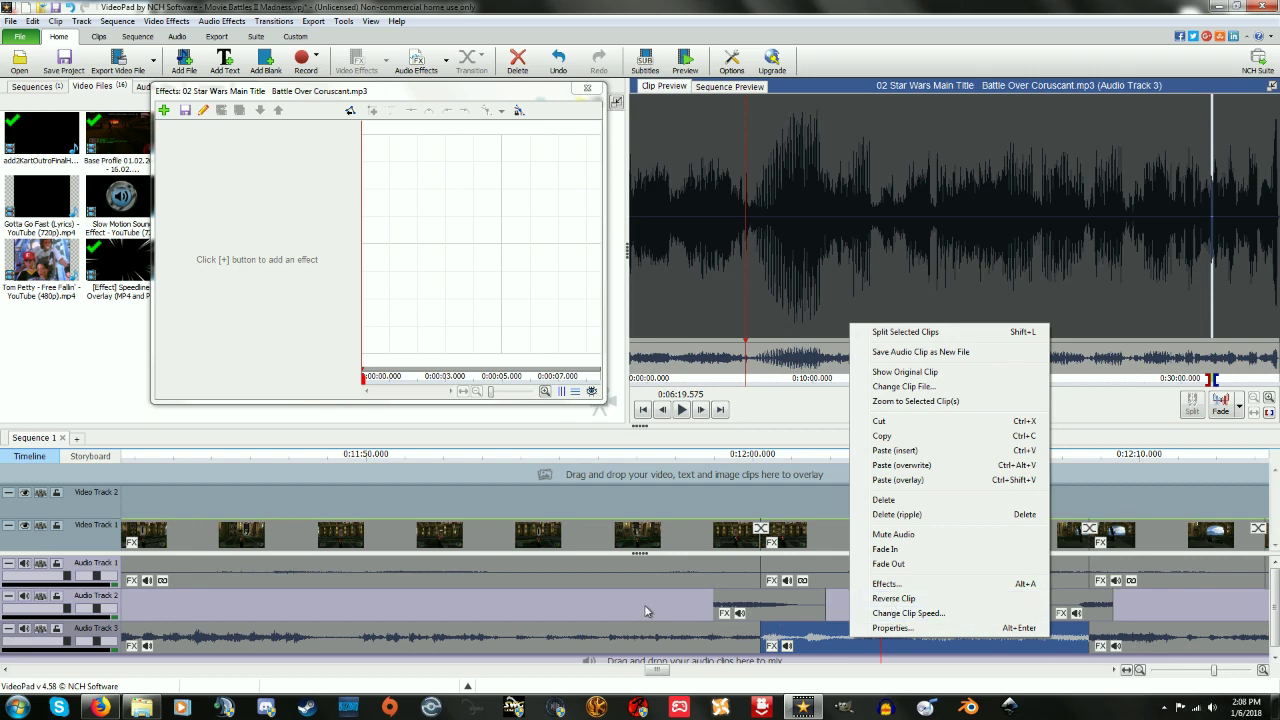
click(898, 617)
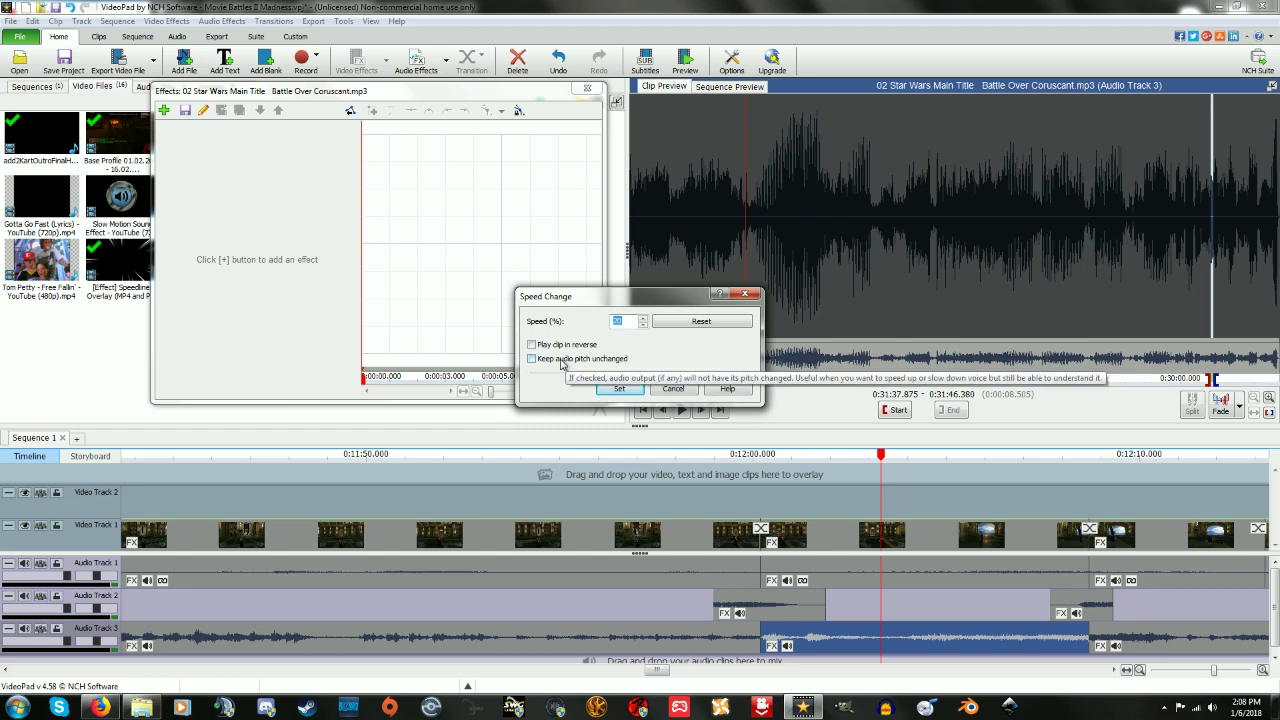
click(673, 388)
Move the playhead to about 11:58.3, and scrub to the zoomed-in scoreboard at about 12:22
click(688, 486)
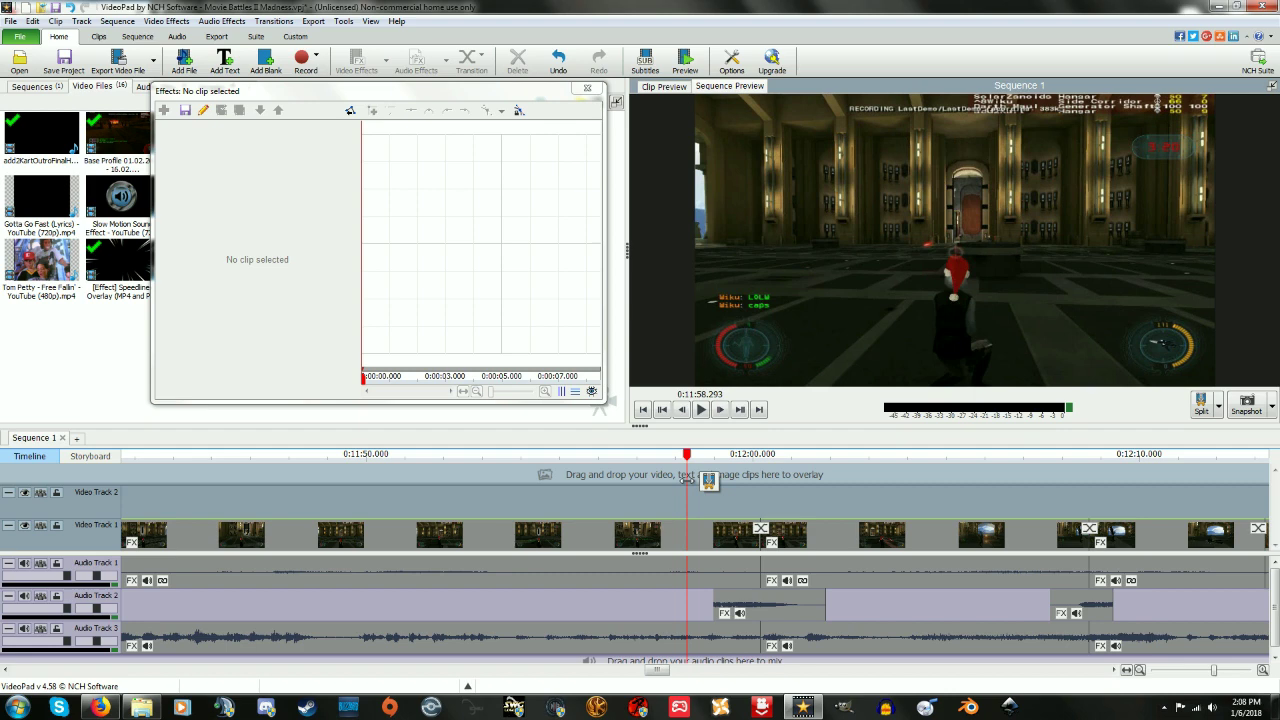
scroll(740, 500, down, 5)
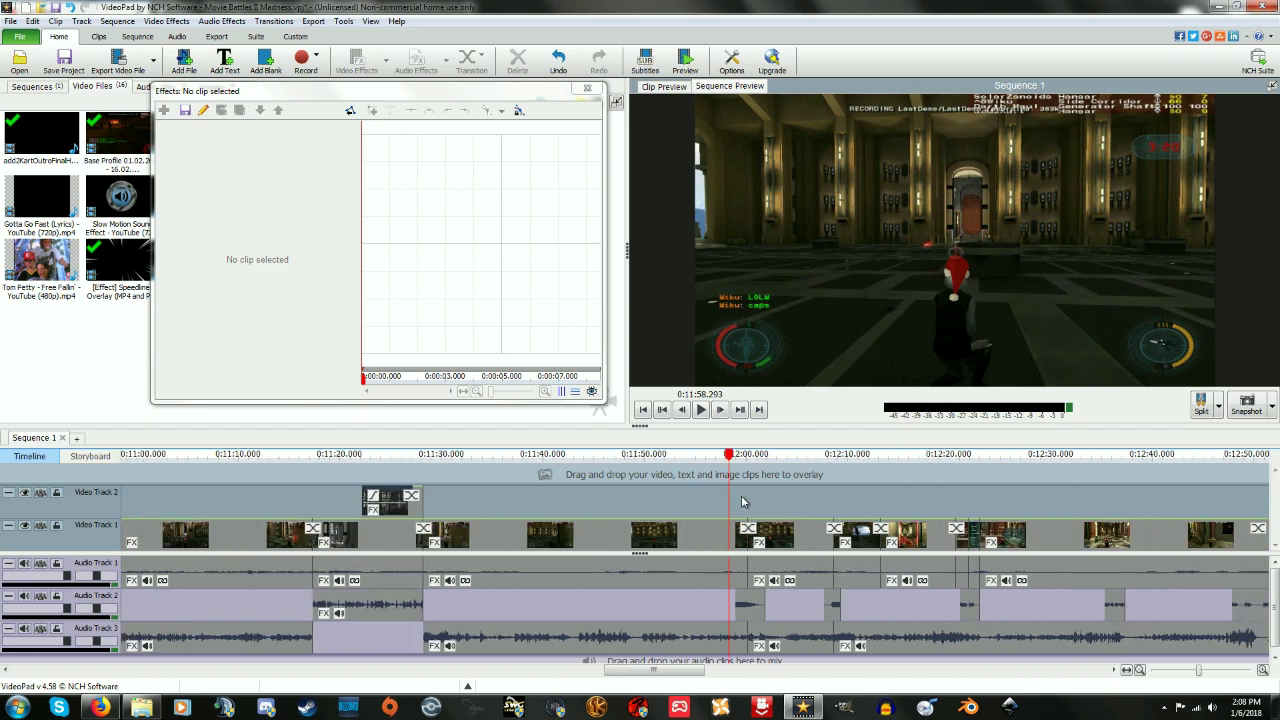
scroll(672, 521, up, 5)
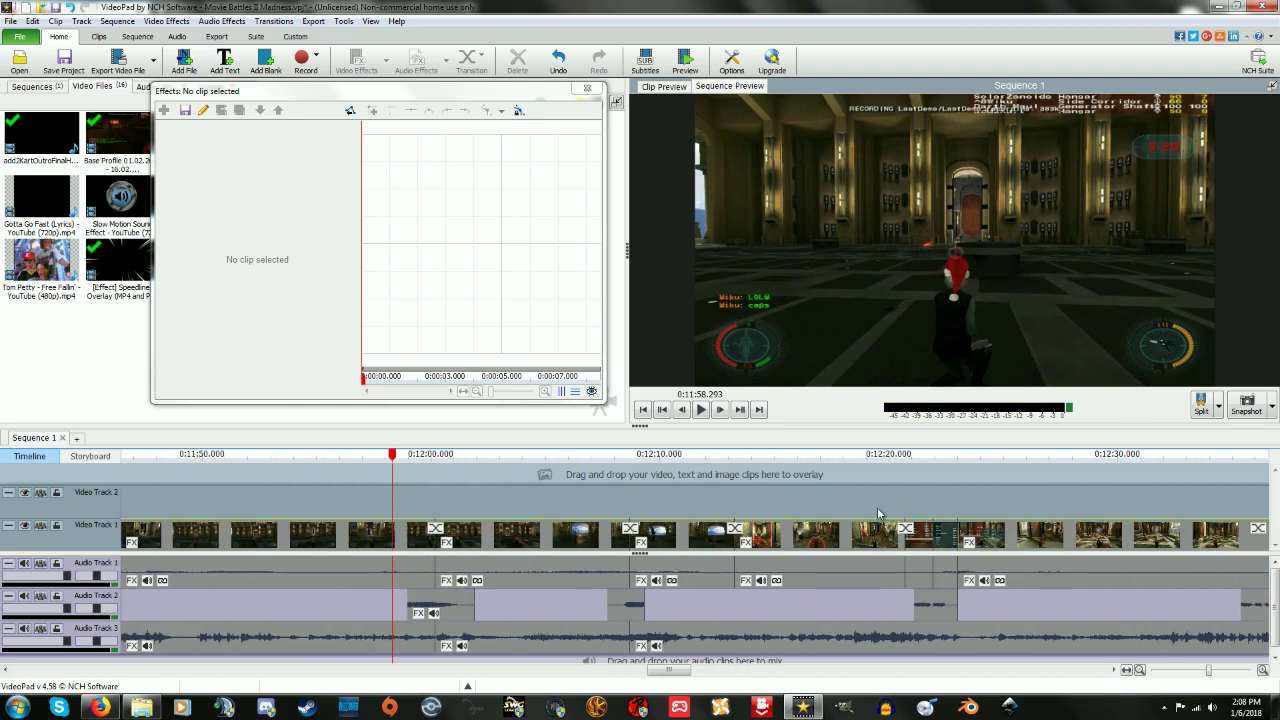
drag(903, 460, 938, 466)
scroll(758, 592, down, 6)
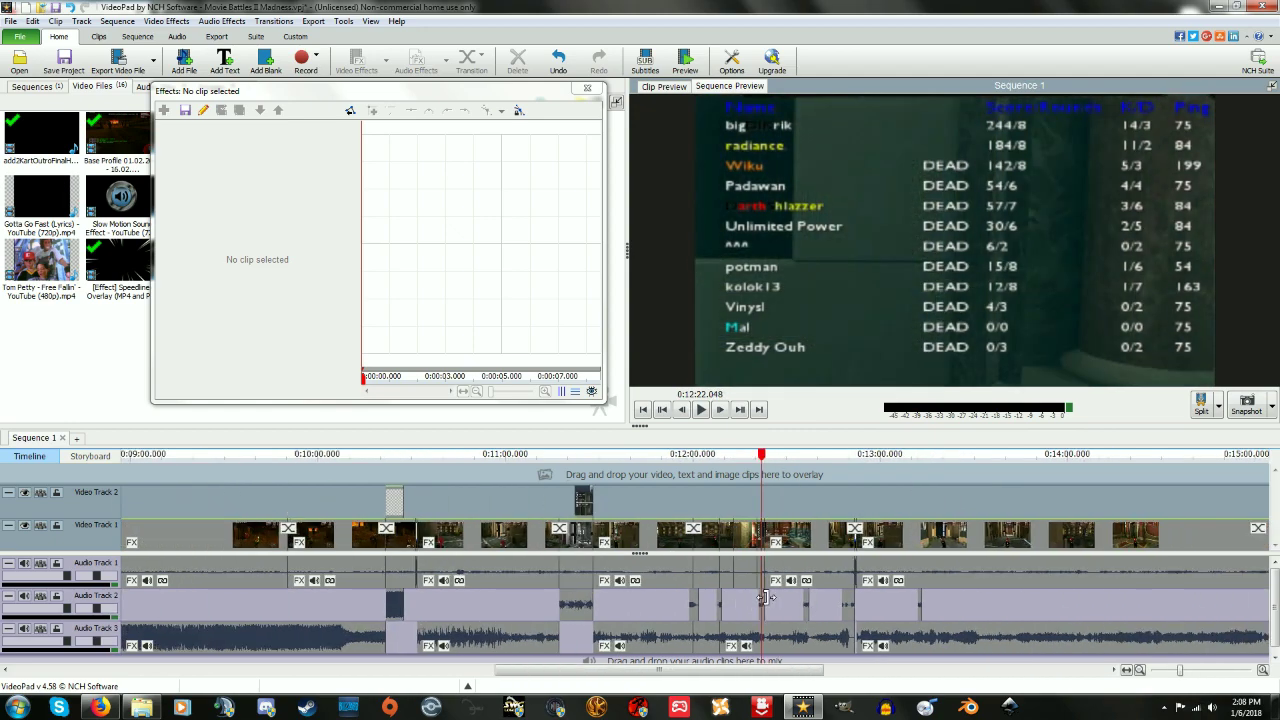
Move the playhead to about 13:12.1, and play the sequence from there to review the sound clip on Audio Track 2
scroll(884, 599, up, 6)
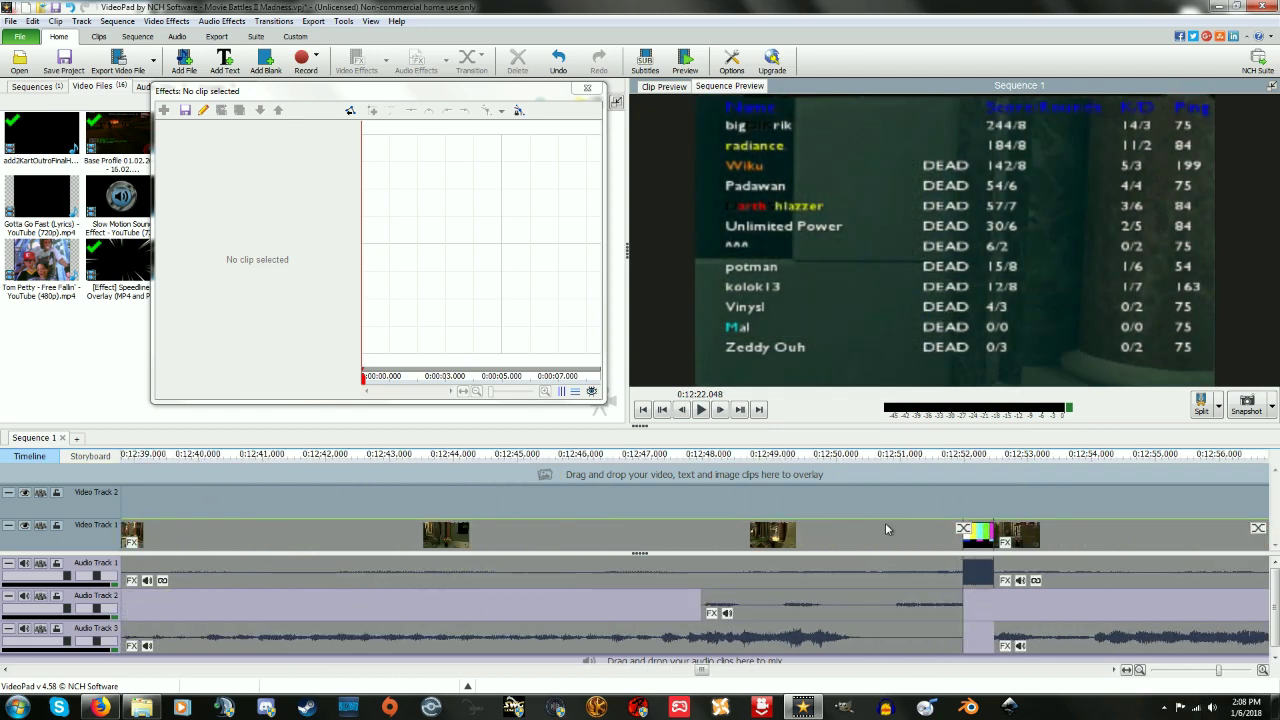
scroll(885, 529, down, 4)
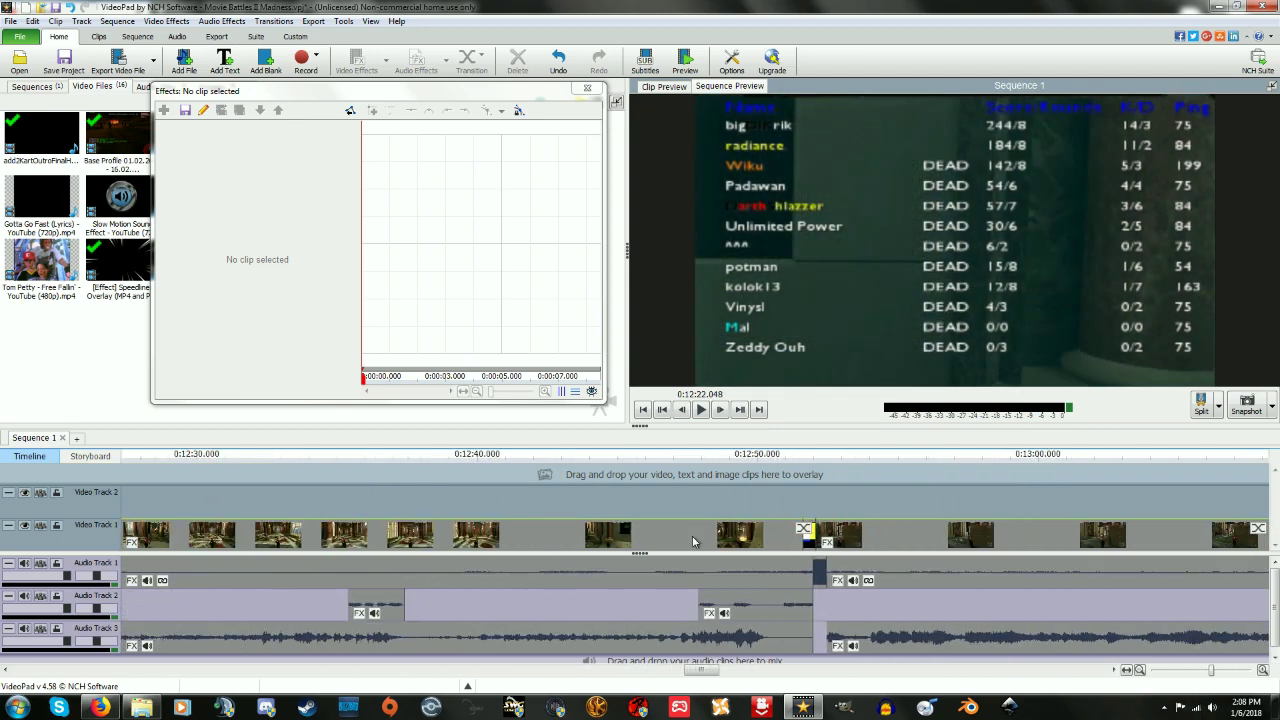
click(808, 456)
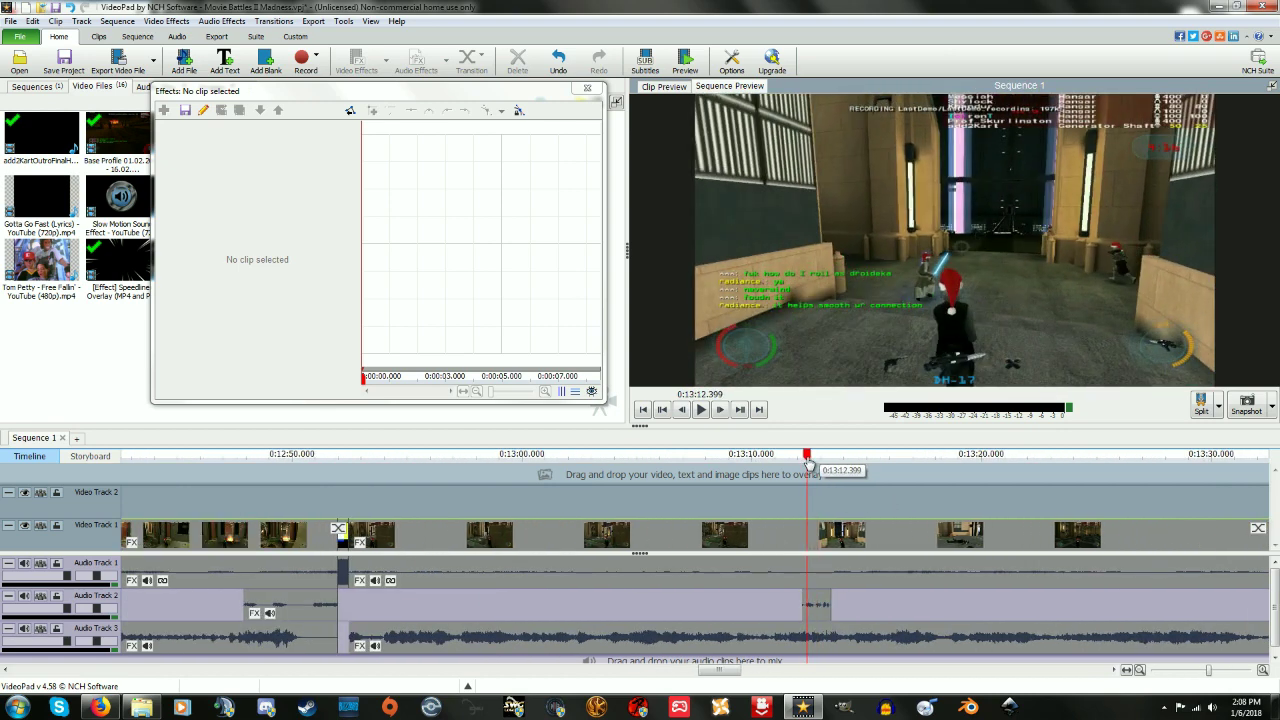
click(800, 457)
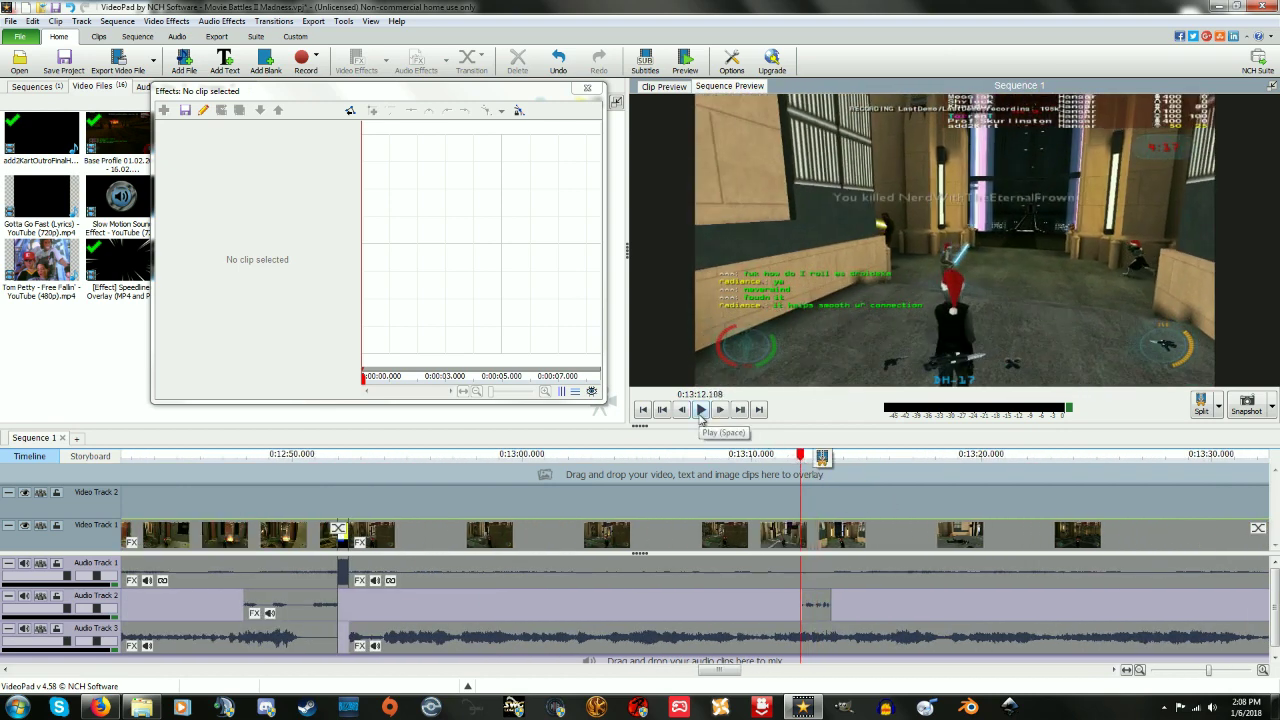
click(701, 410)
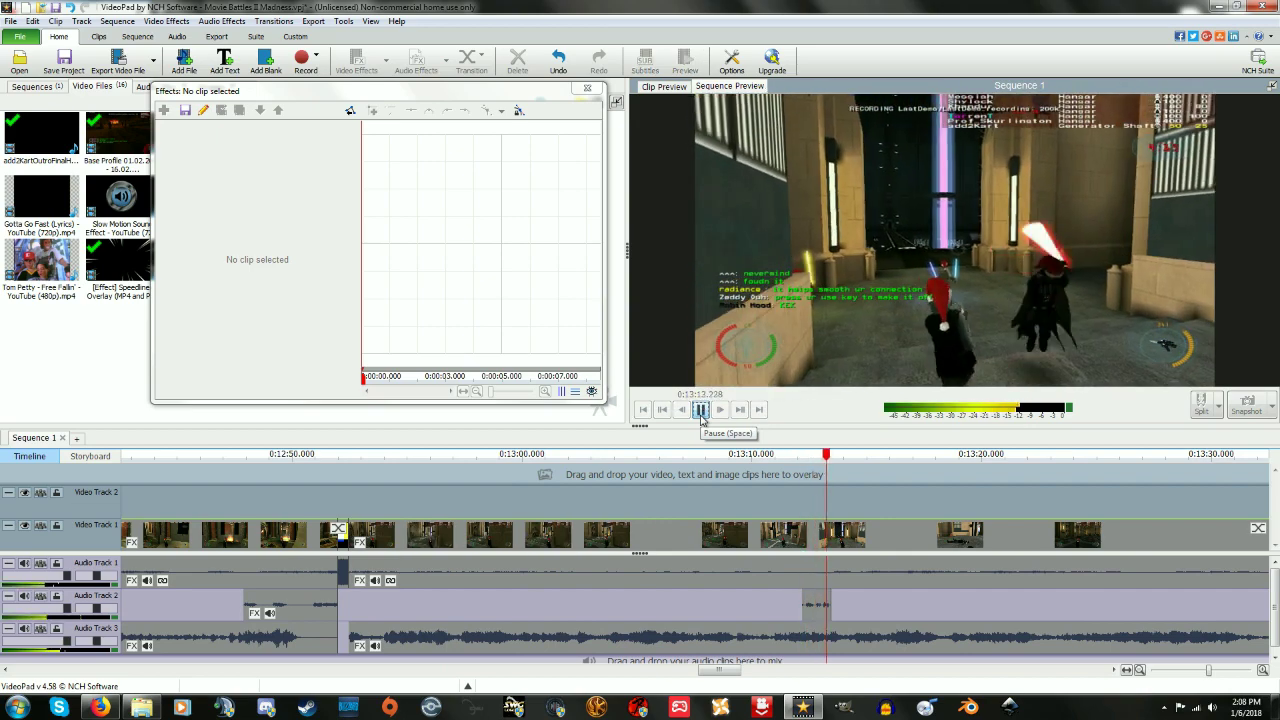
Browse the video effects available for the long gameplay clip on Video Track 1 starting at about 12:52
click(617, 542)
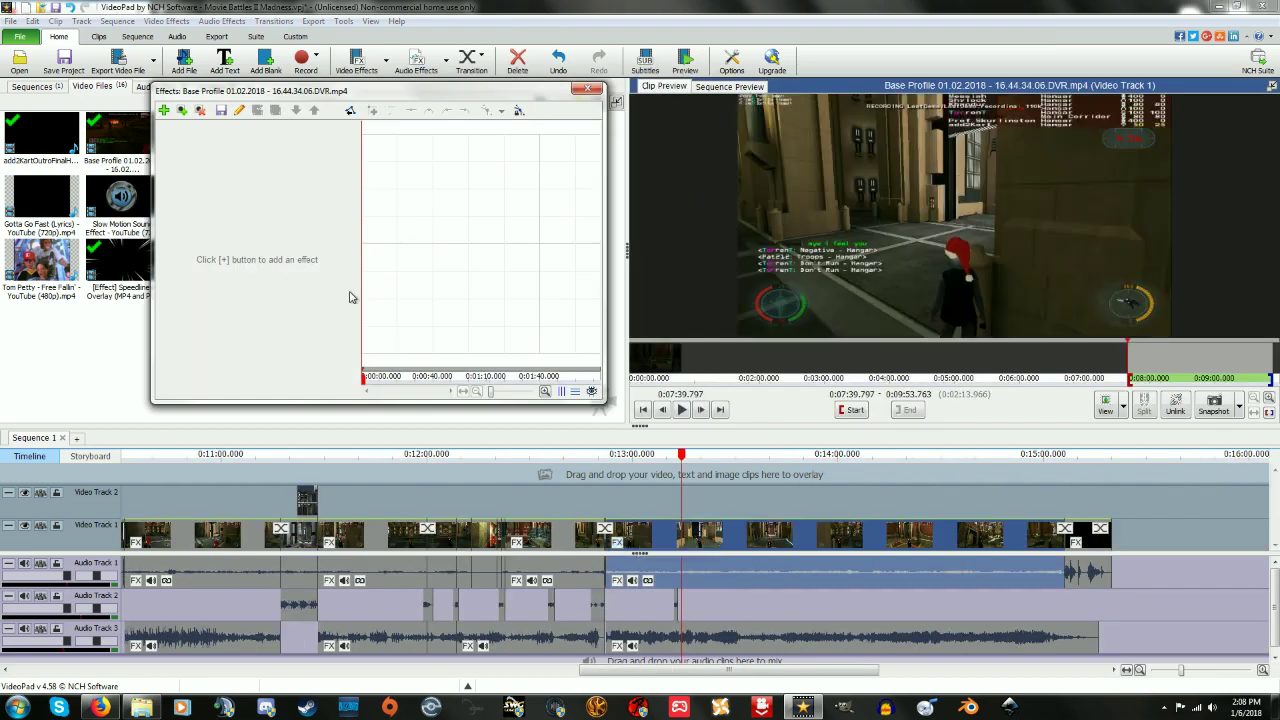
click(179, 114)
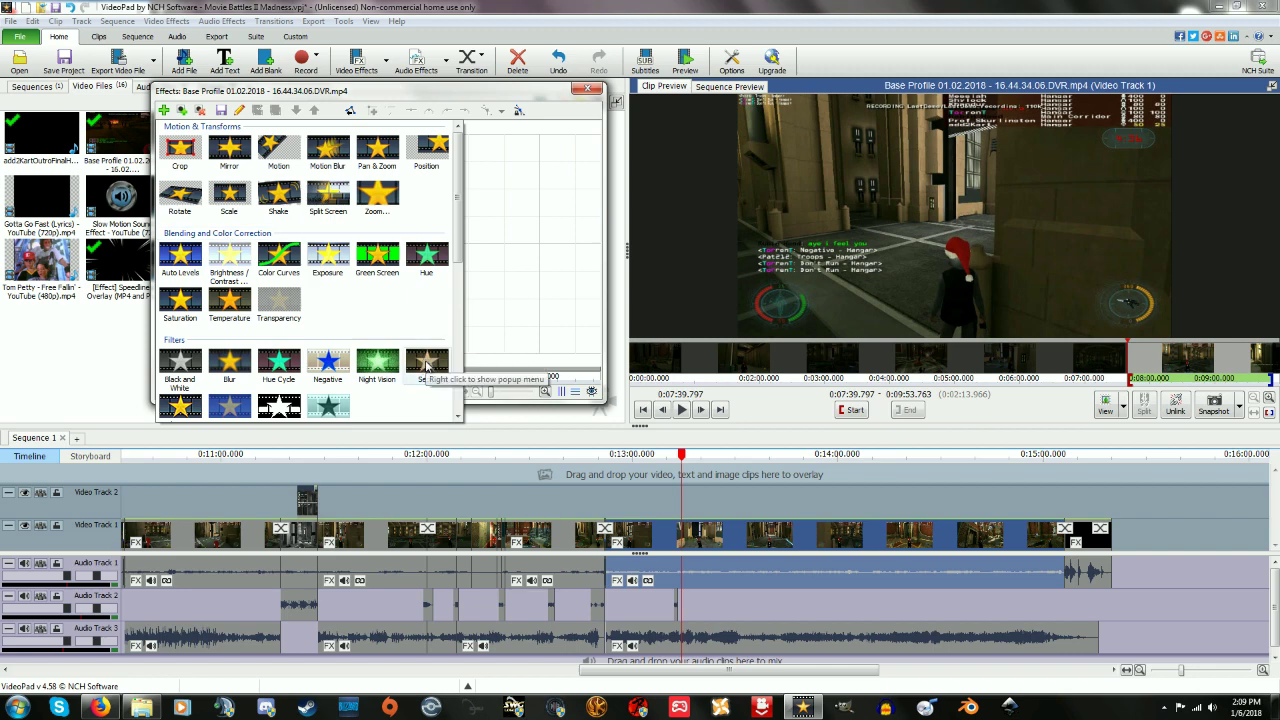
Apply the Sepia effect to the Snapshot - 81.png overlay on Video Track 2, and preview it at about 11:27.5
drag(937, 460, 316, 488)
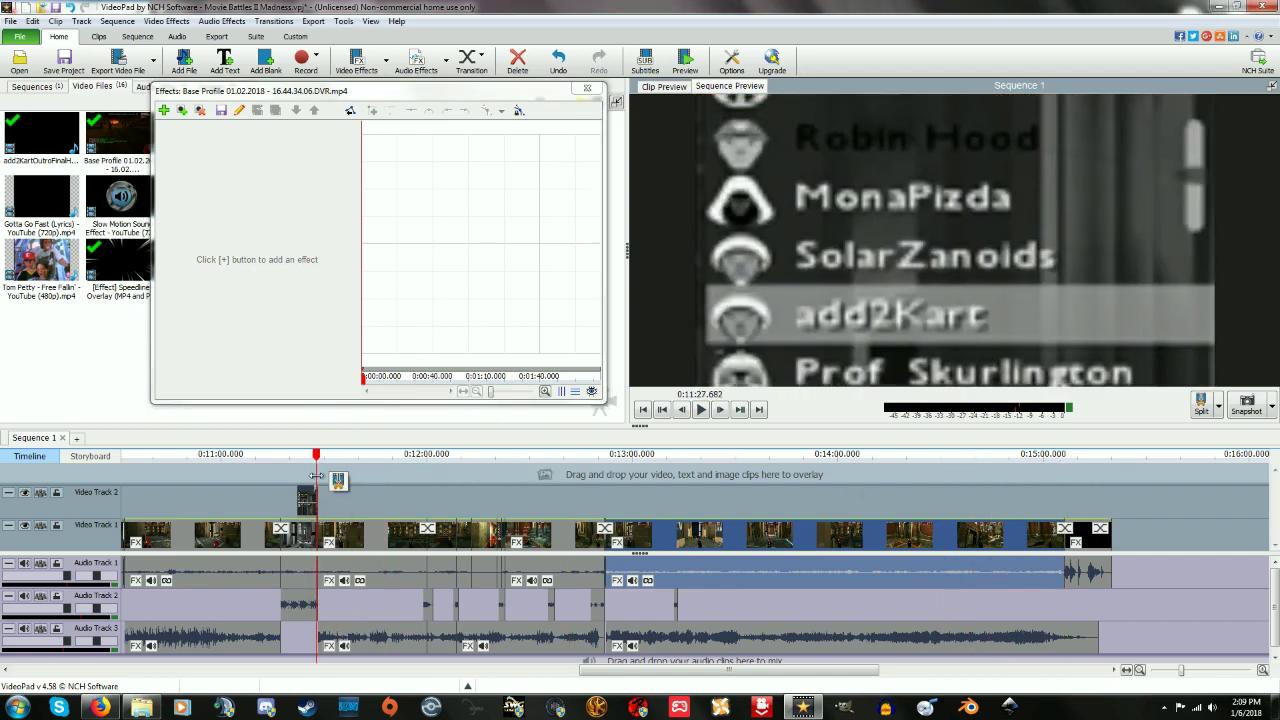
click(163, 110)
click(167, 115)
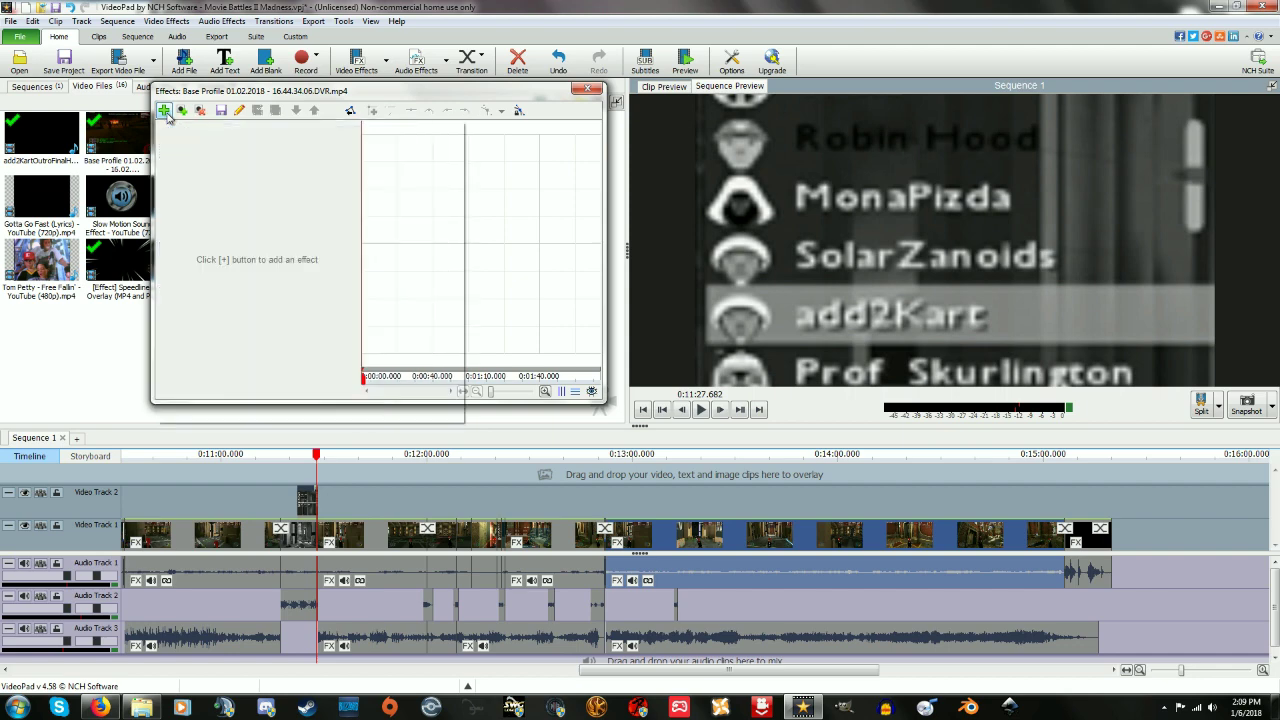
click(310, 508)
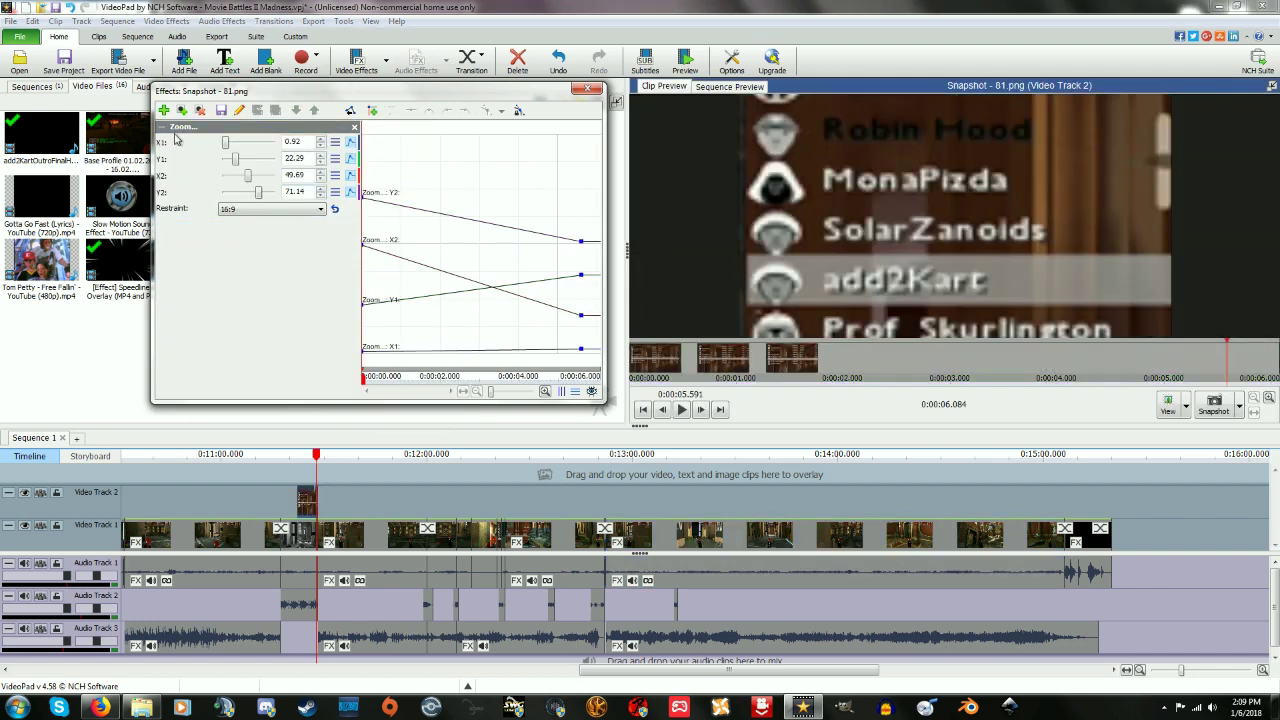
click(163, 110)
click(427, 363)
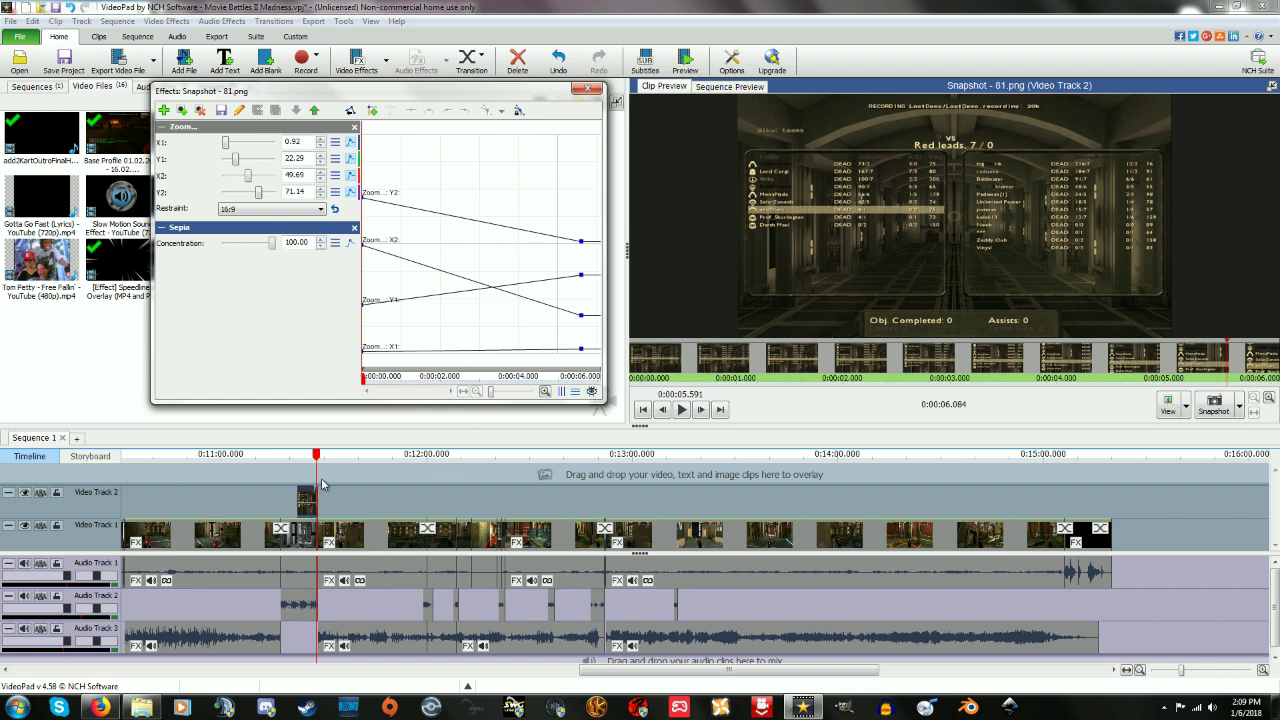
drag(315, 459, 318, 461)
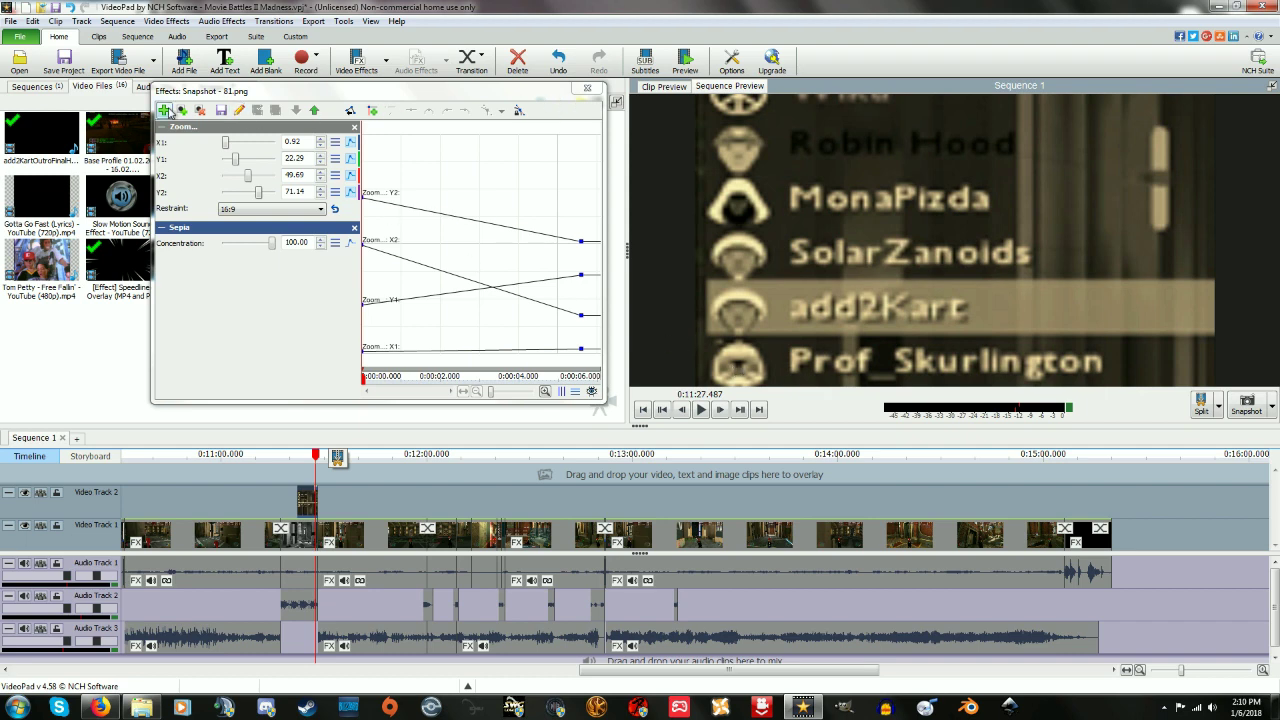
Try the Motion effect on the Snapshot - 81.png overlay, remove it, and close the clip's effects
click(164, 110)
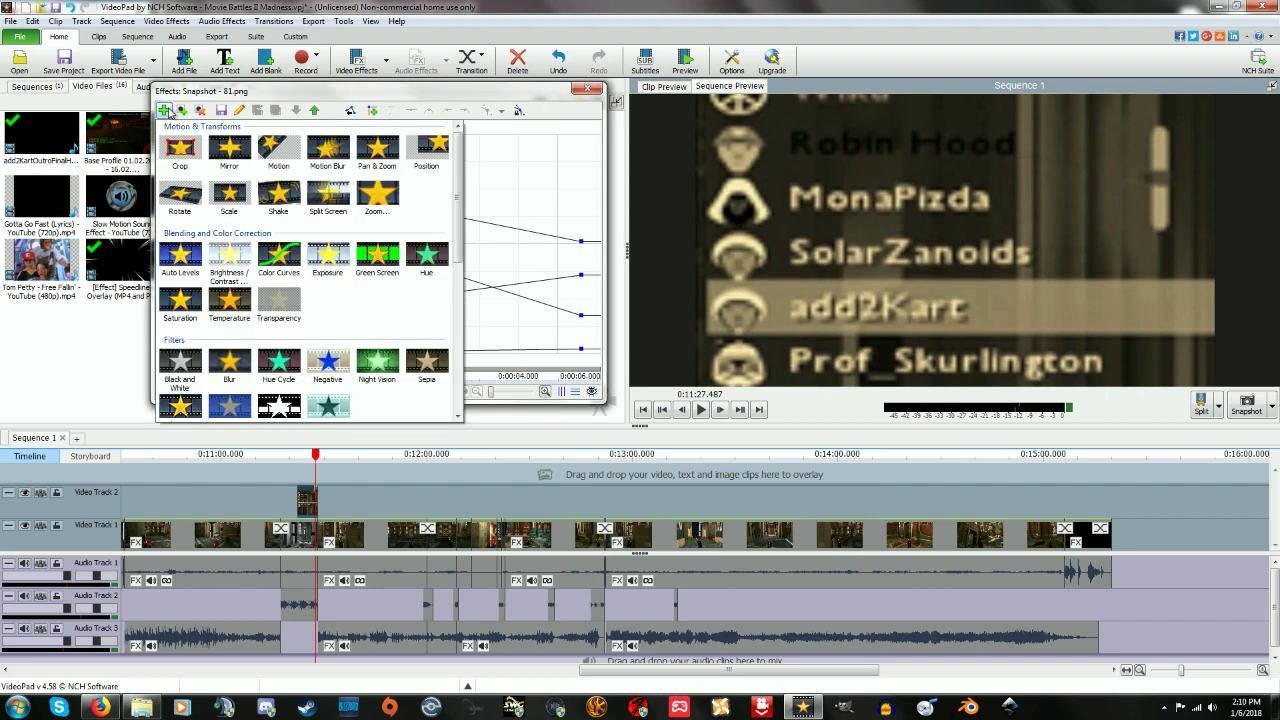
click(272, 148)
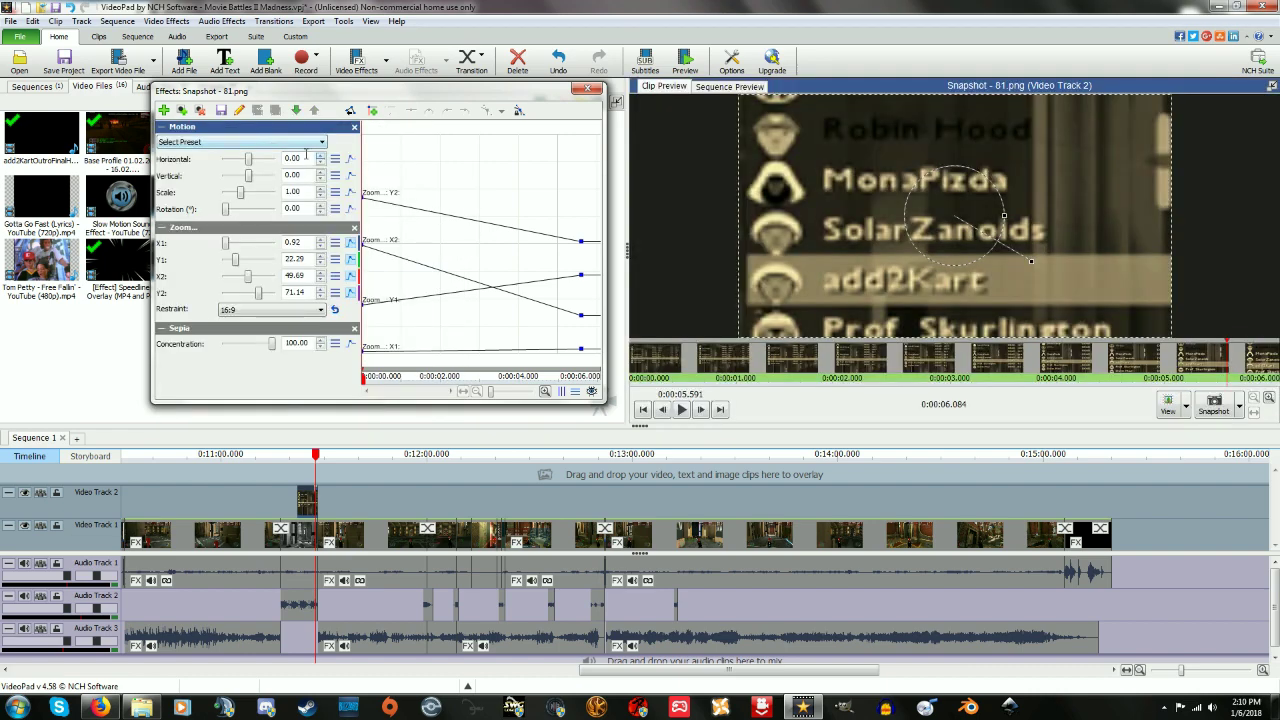
mouse_move(251, 165)
mouse_down()
mouse_move(283, 177)
mouse_move(251, 170)
mouse_up()
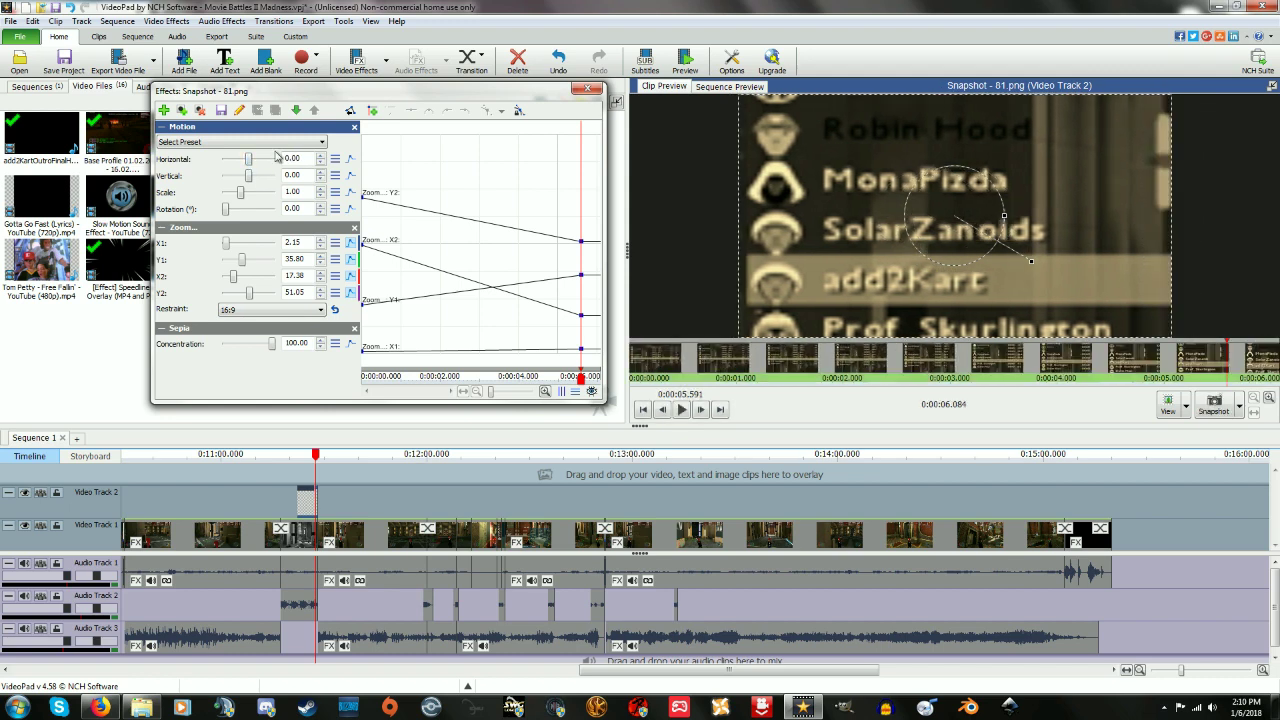
click(353, 127)
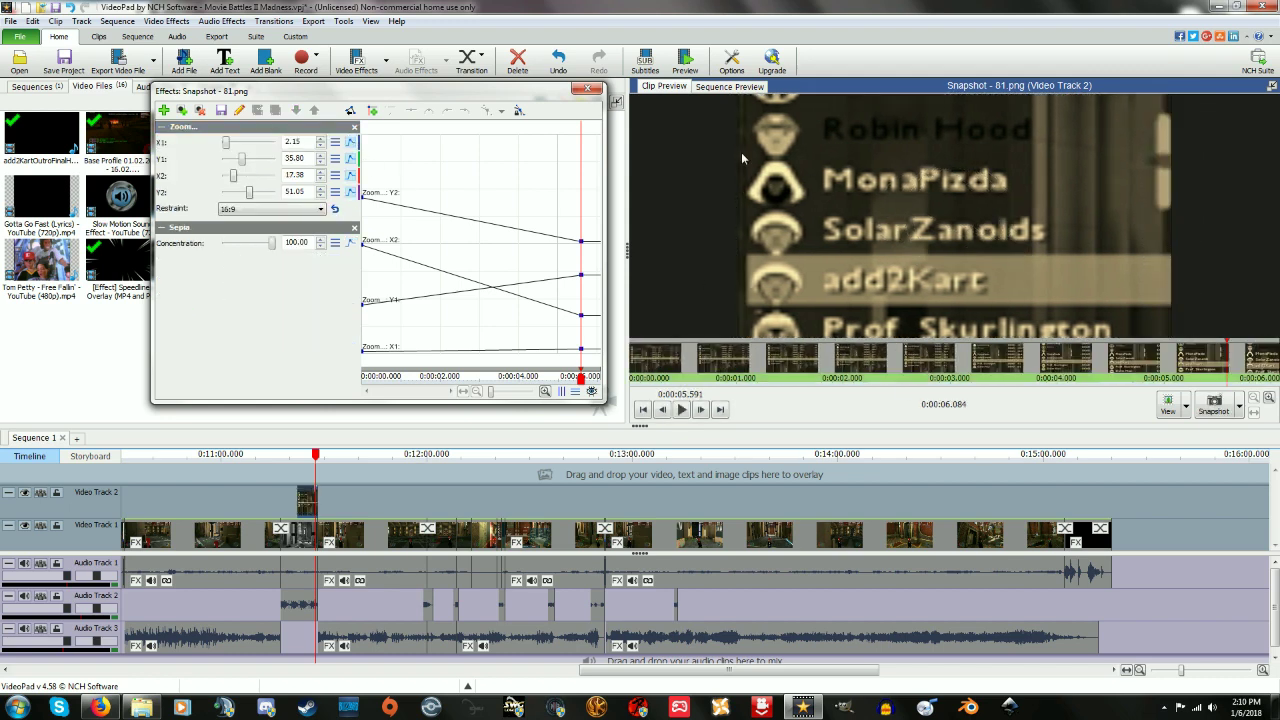
click(589, 88)
Open the effects of the Star Wars - Binary Suns (Coyote Kisses Remix).mp3 clip on Audio Track 3, and examine the available audio effects
scroll(1168, 615, down, 3)
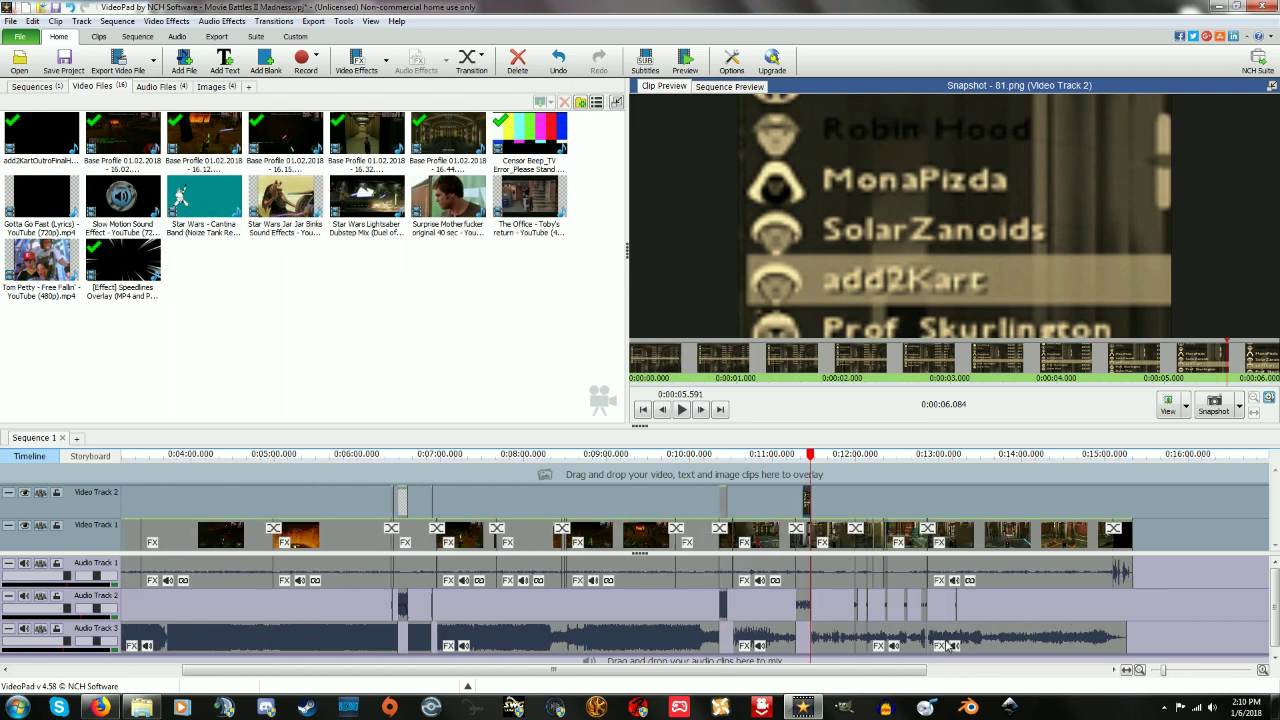
click(447, 650)
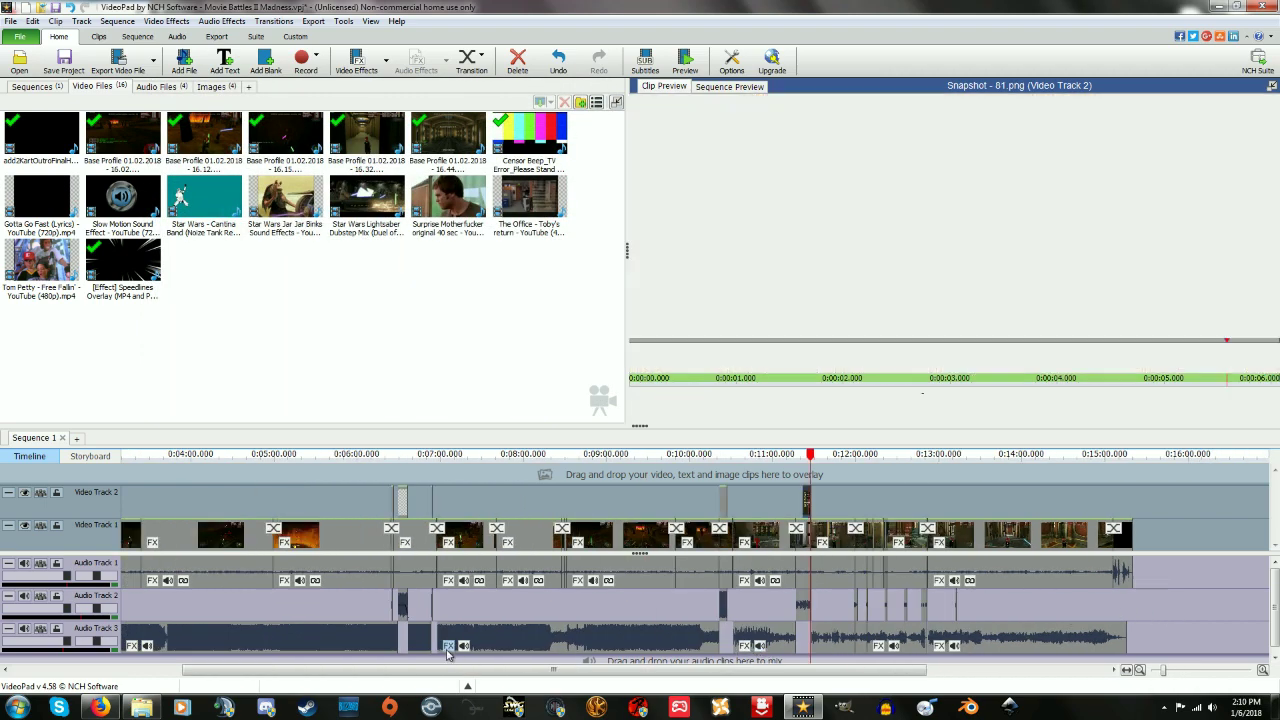
click(164, 110)
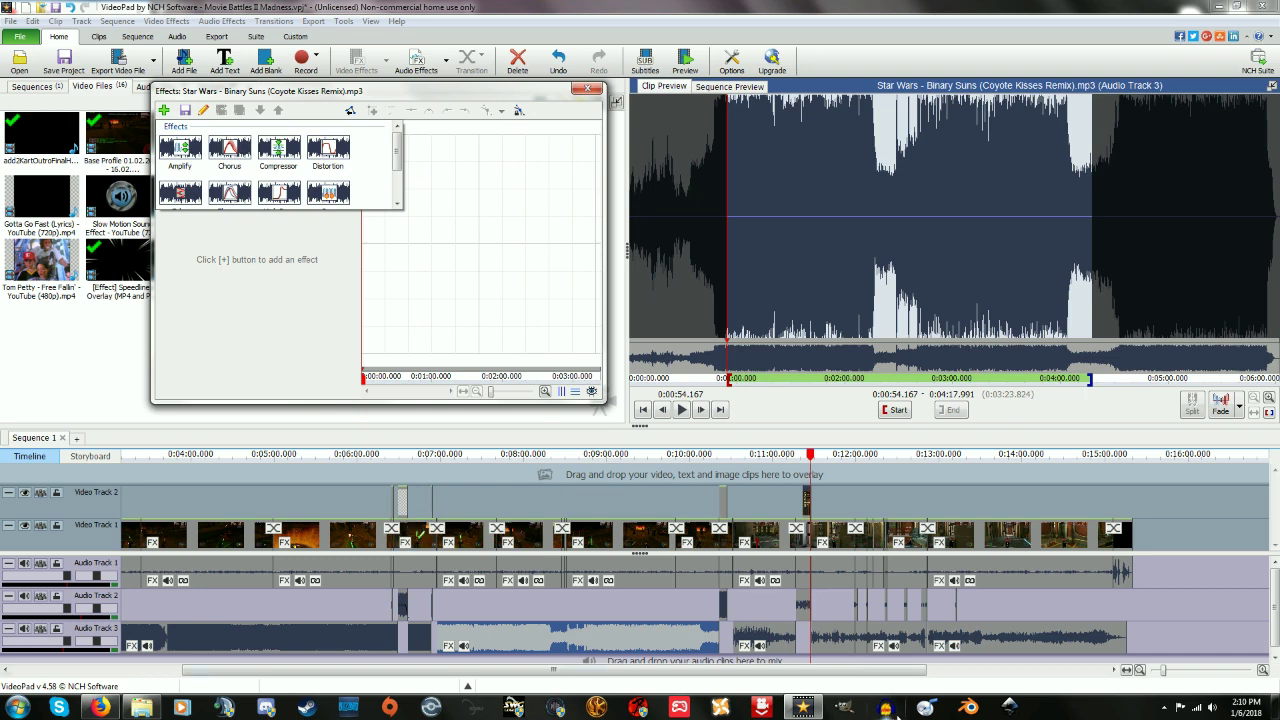
click(209, 342)
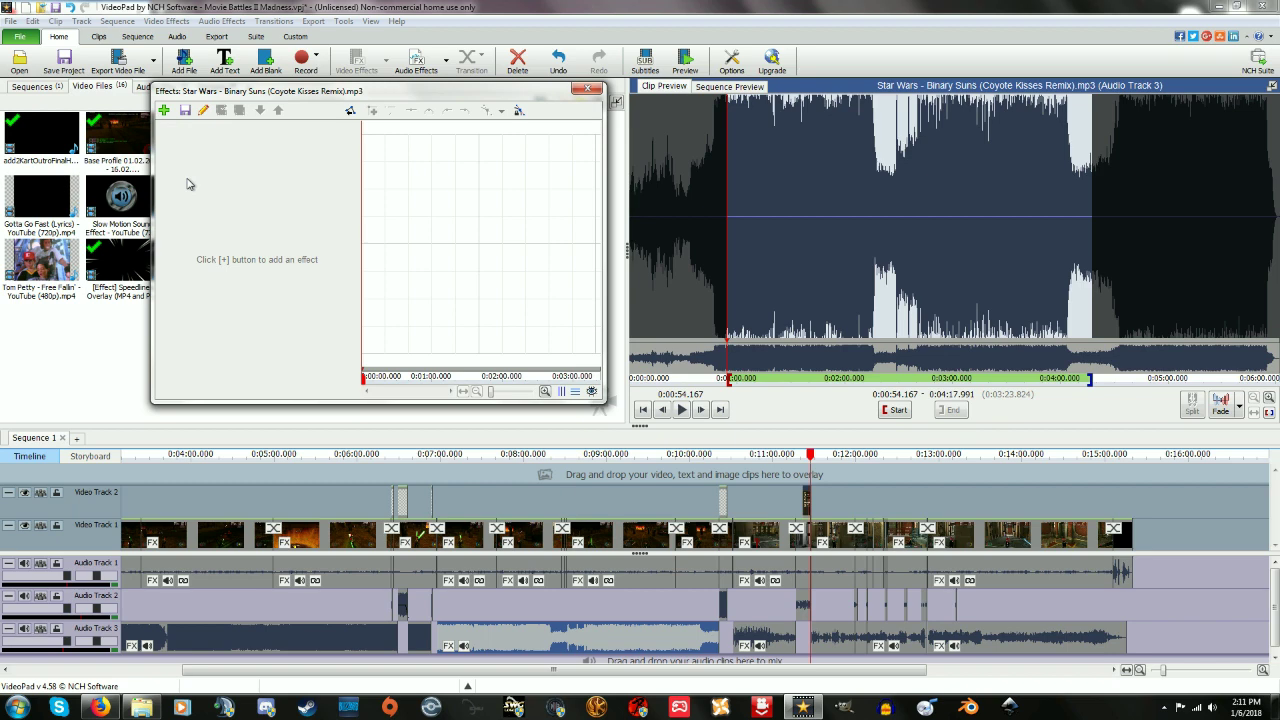
Look through the complete list of audio effects for the Binary Suns music clip, and close its effects without adding any
click(163, 110)
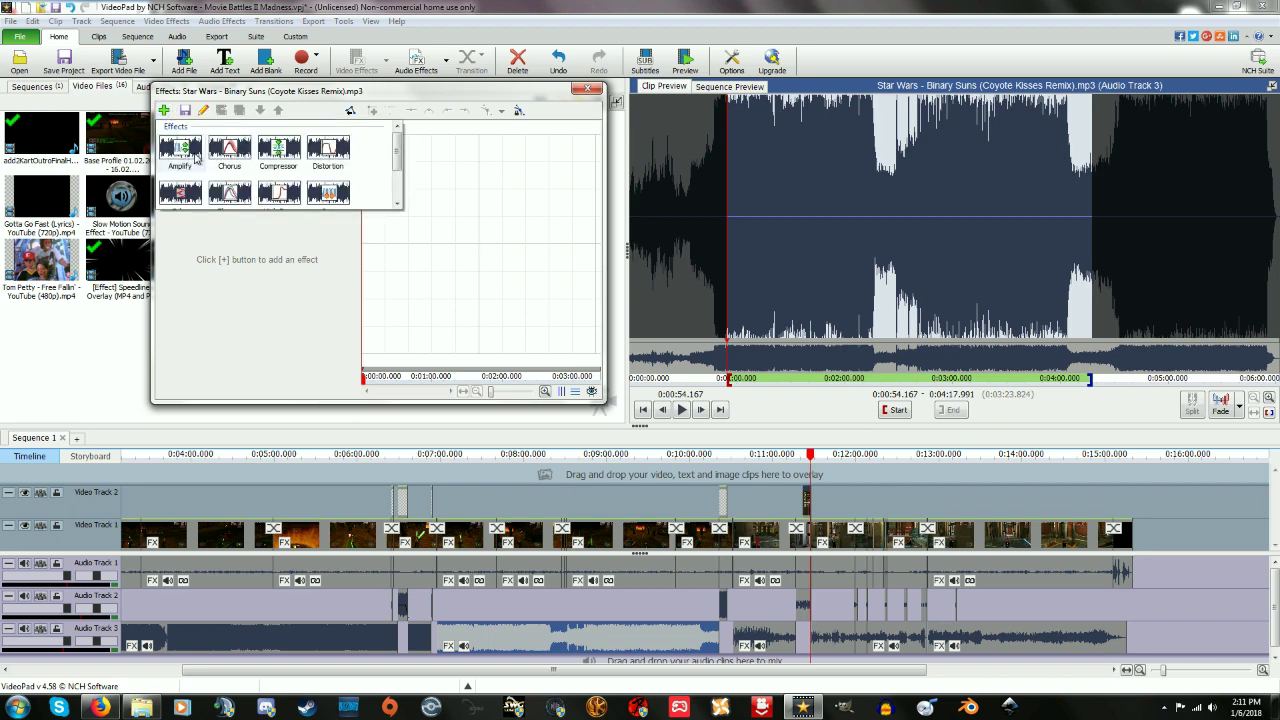
scroll(210, 158, down, 2)
scroll(210, 158, up, 1)
scroll(215, 165, down, 1)
scroll(228, 178, up, 2)
scroll(205, 173, down, 2)
scroll(205, 173, up, 3)
click(189, 301)
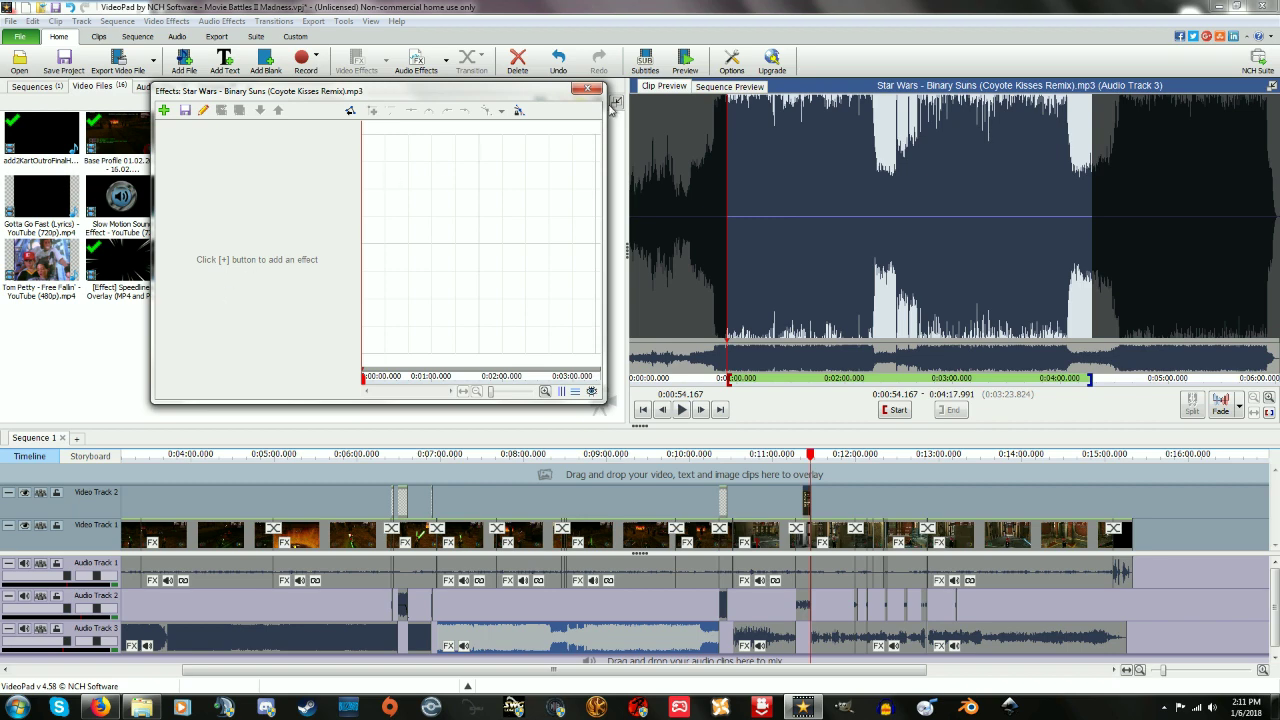
click(588, 88)
scroll(1150, 523, down, 5)
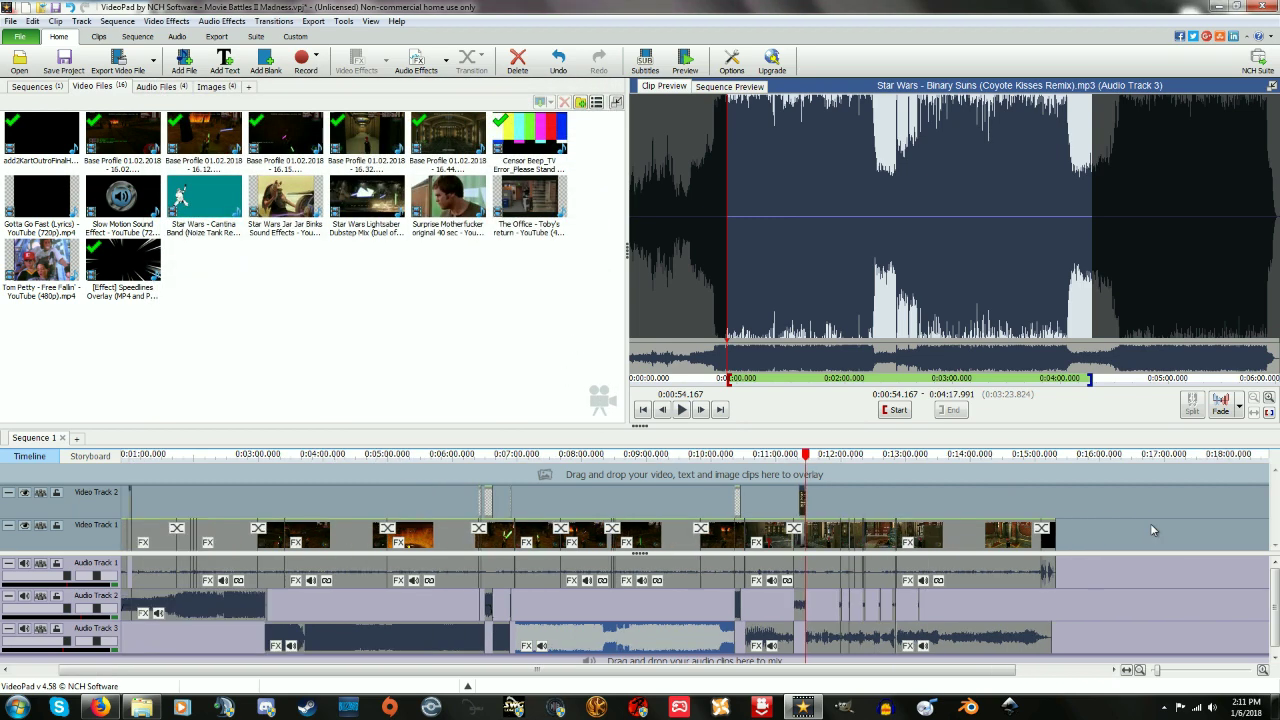